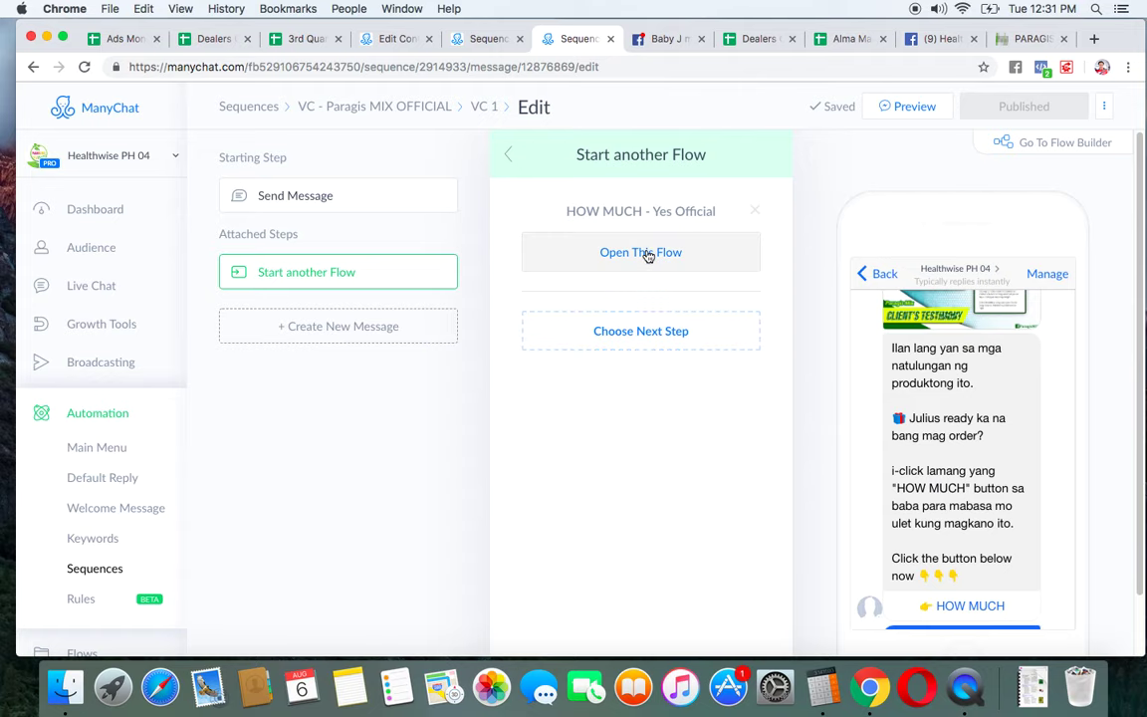
Remove the flow attached to VC 1 and search the flow picker for the copied flow name "PARAGIS - HOW MUCH - Official"
left_click(756, 214)
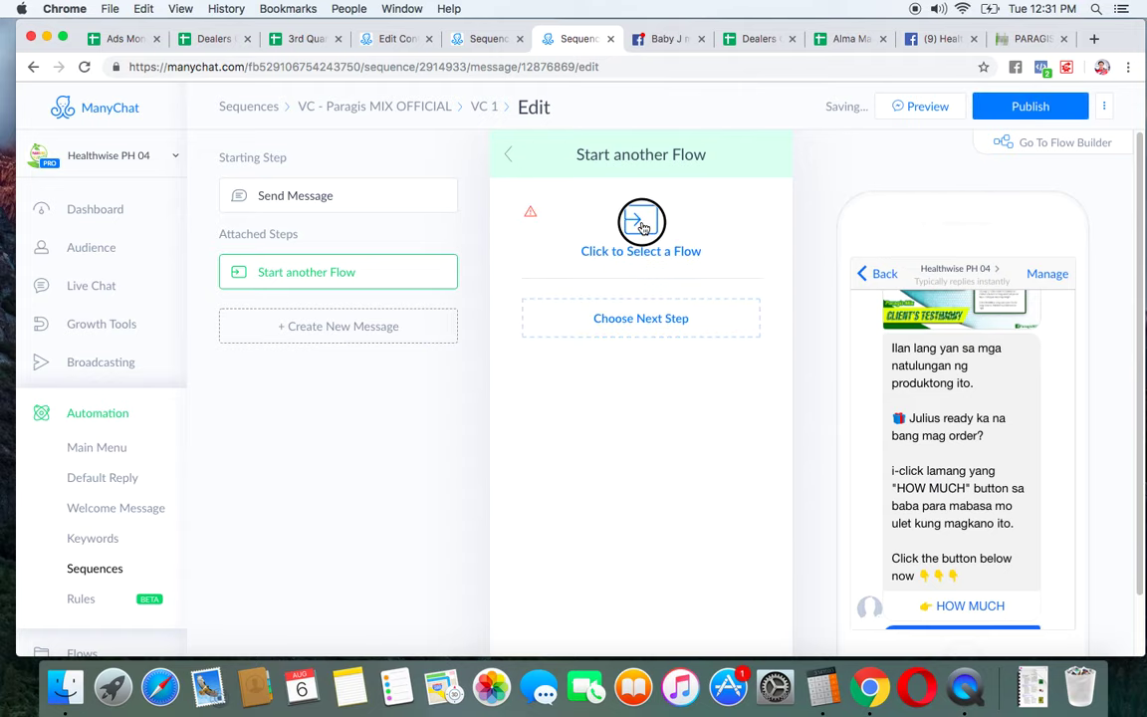
left_click(642, 223)
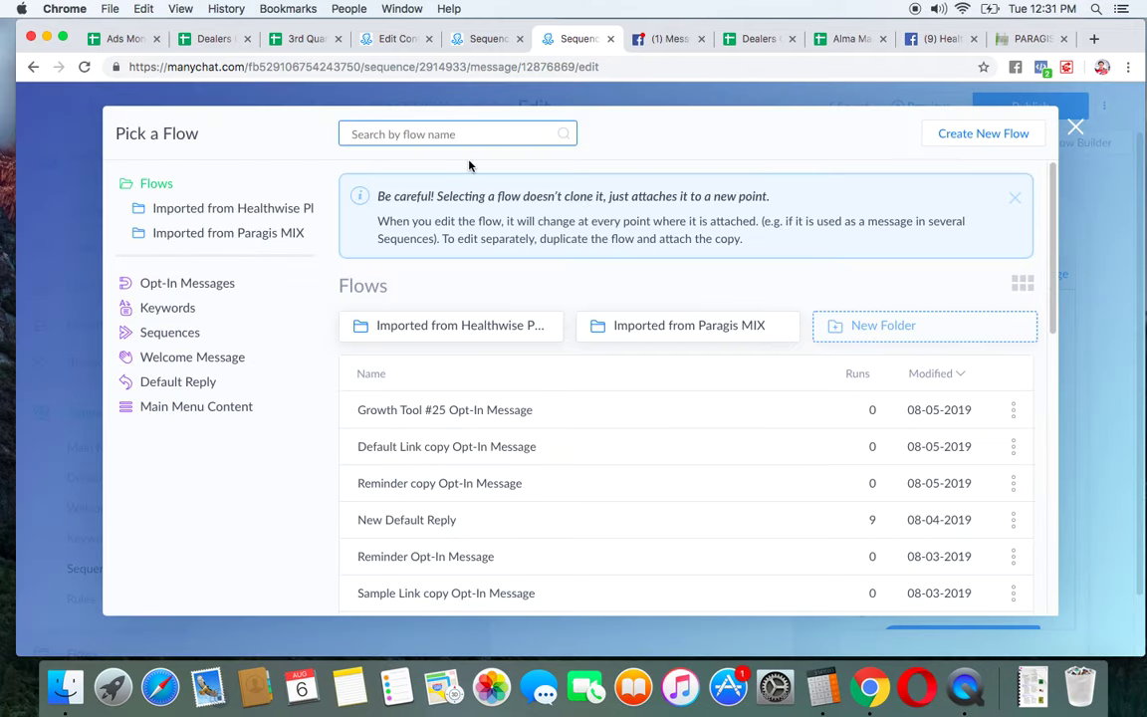
left_click(476, 38)
left_click(408, 42)
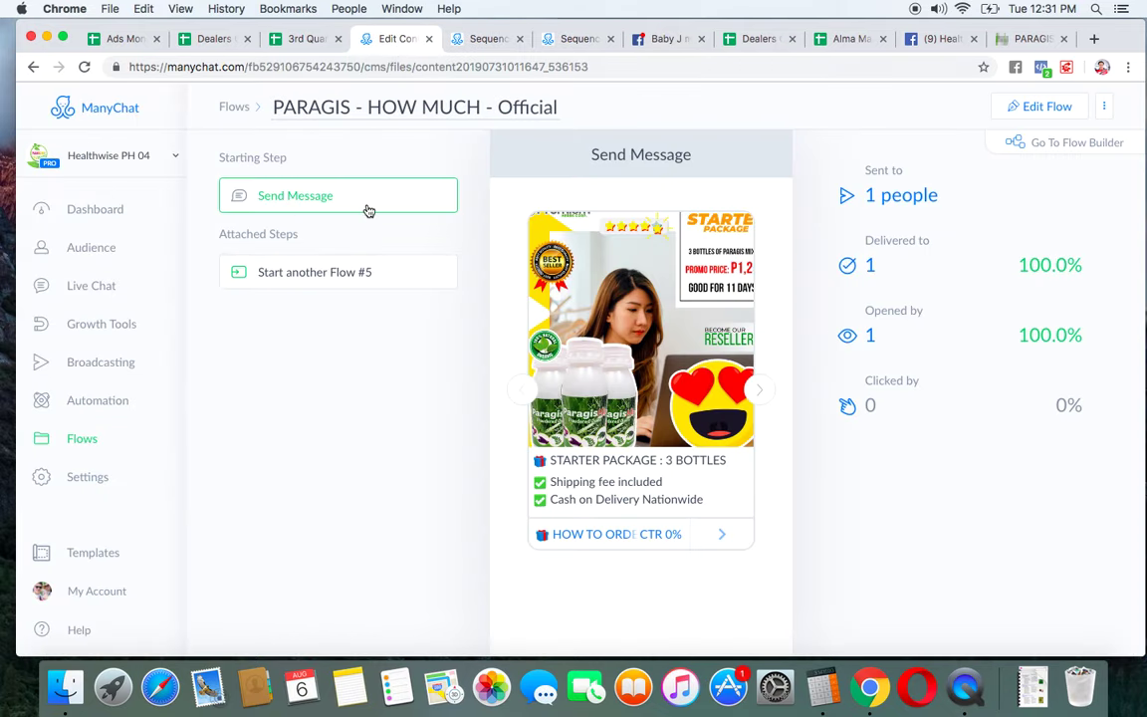
left_click(363, 105)
key("super+c")
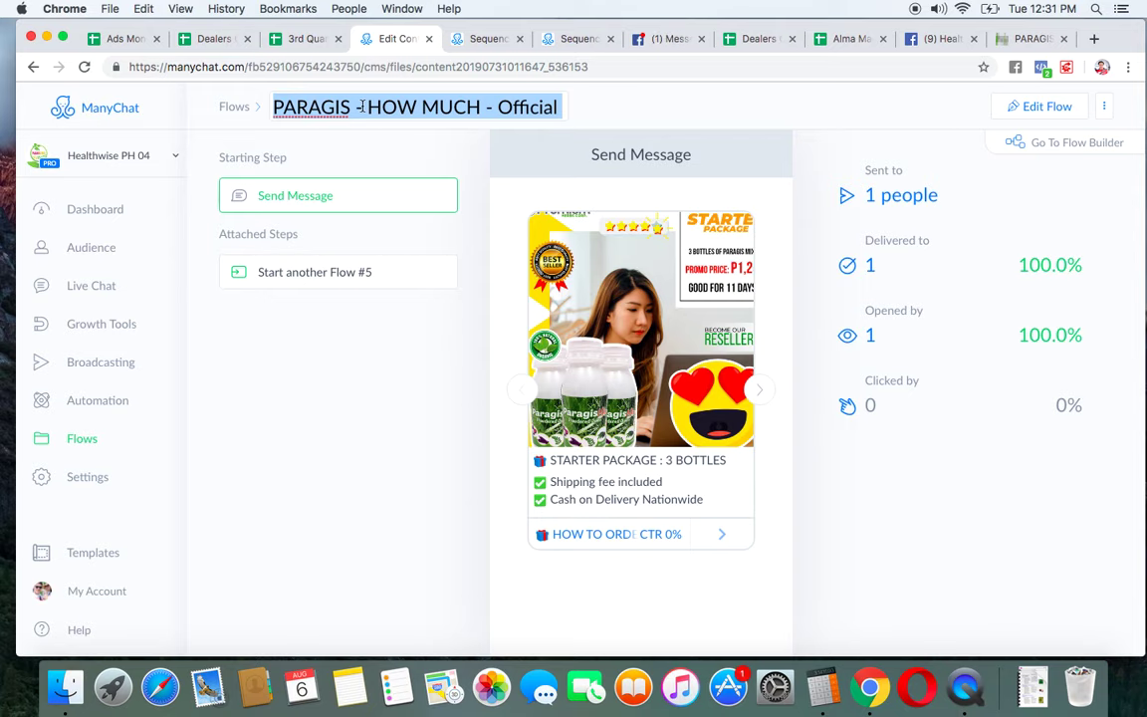
left_click(578, 39)
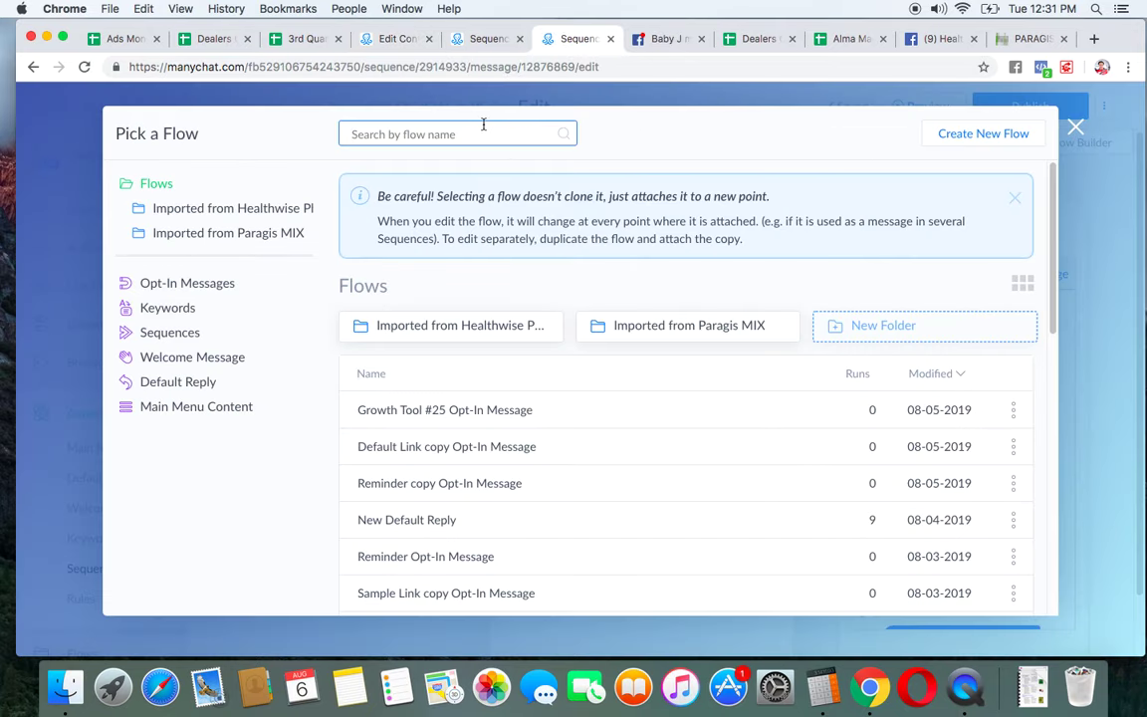
key("super+v")
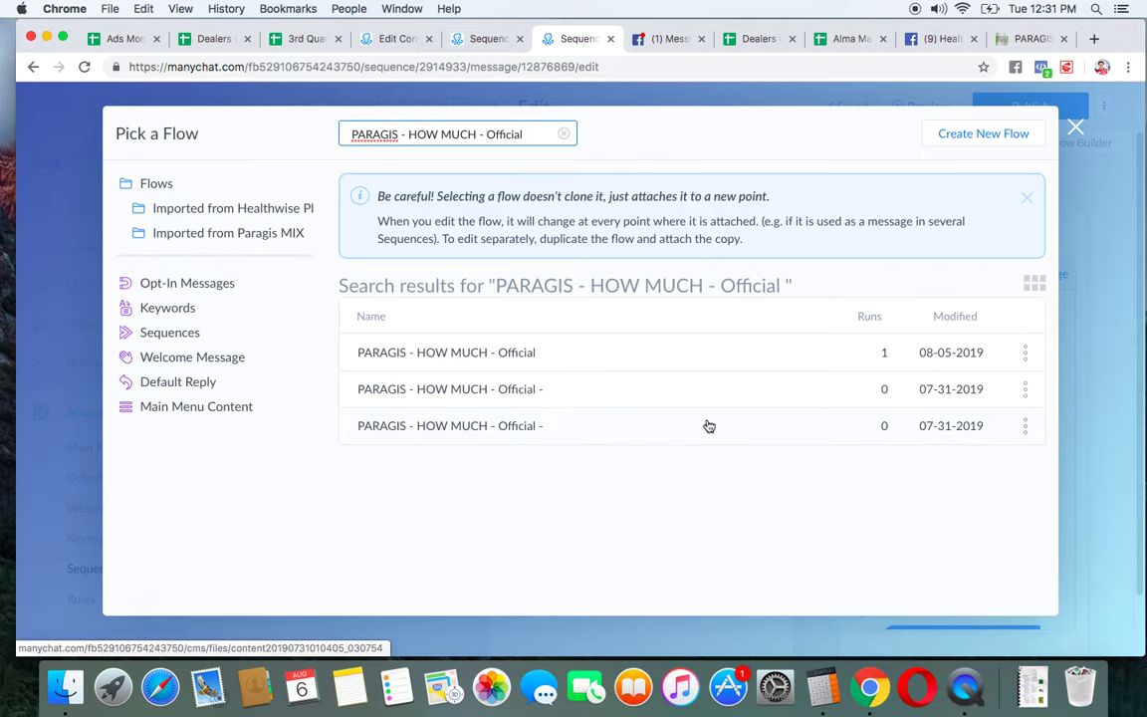
Delete the two duplicate flows named "PARAGIS - HOW MUCH - Official -" from the search results
left_click(1025, 390)
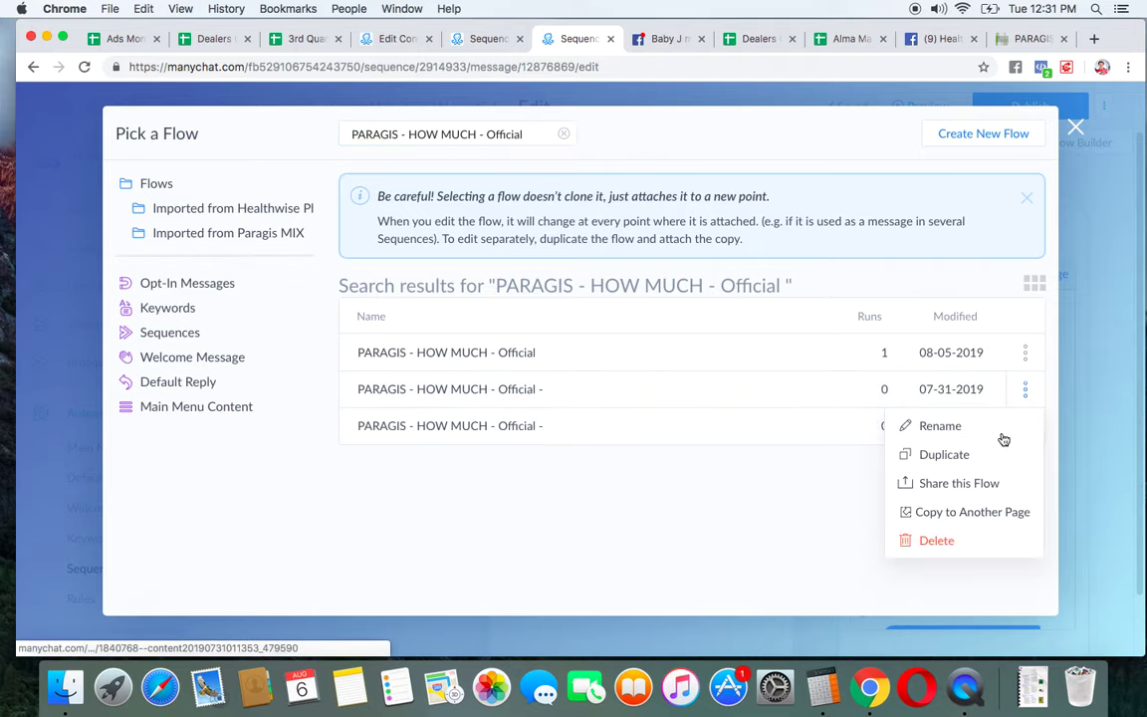
left_click(958, 540)
left_click(690, 223)
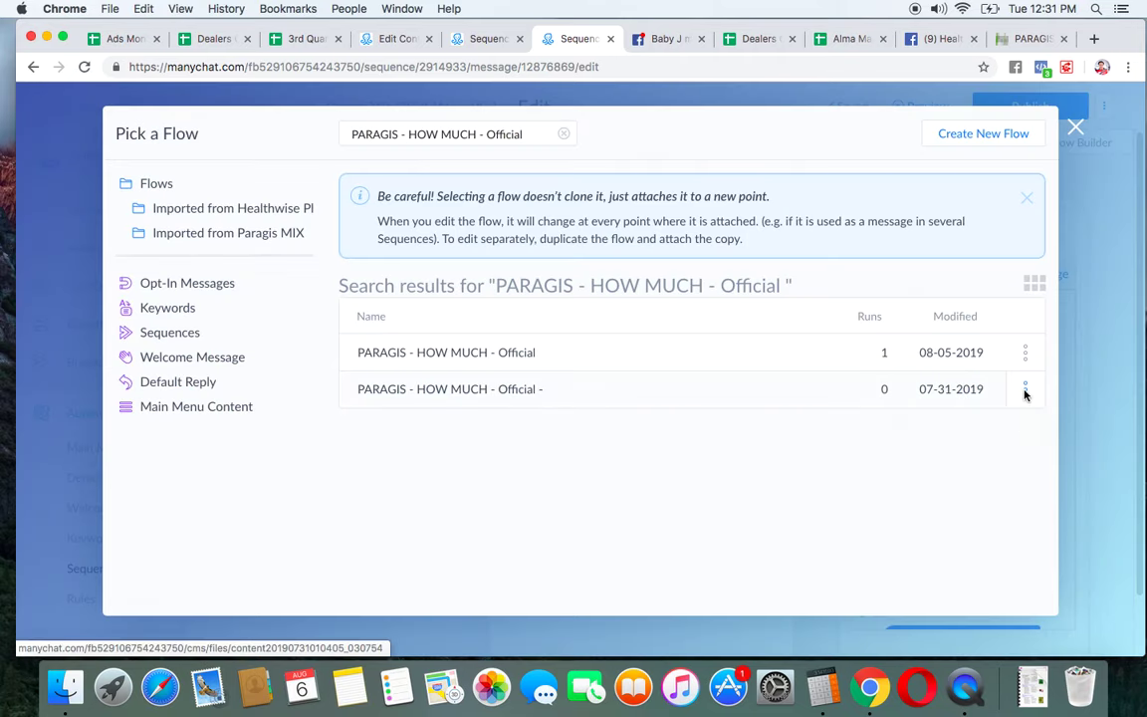
left_click(1025, 390)
left_click(934, 547)
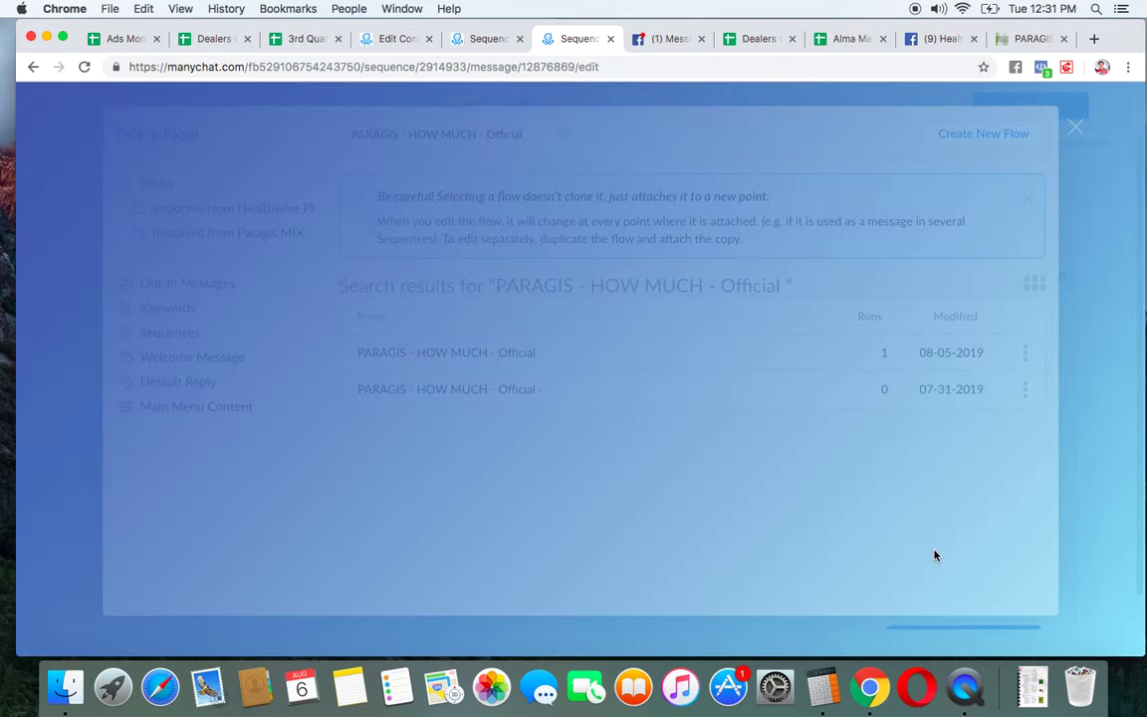
left_click(687, 223)
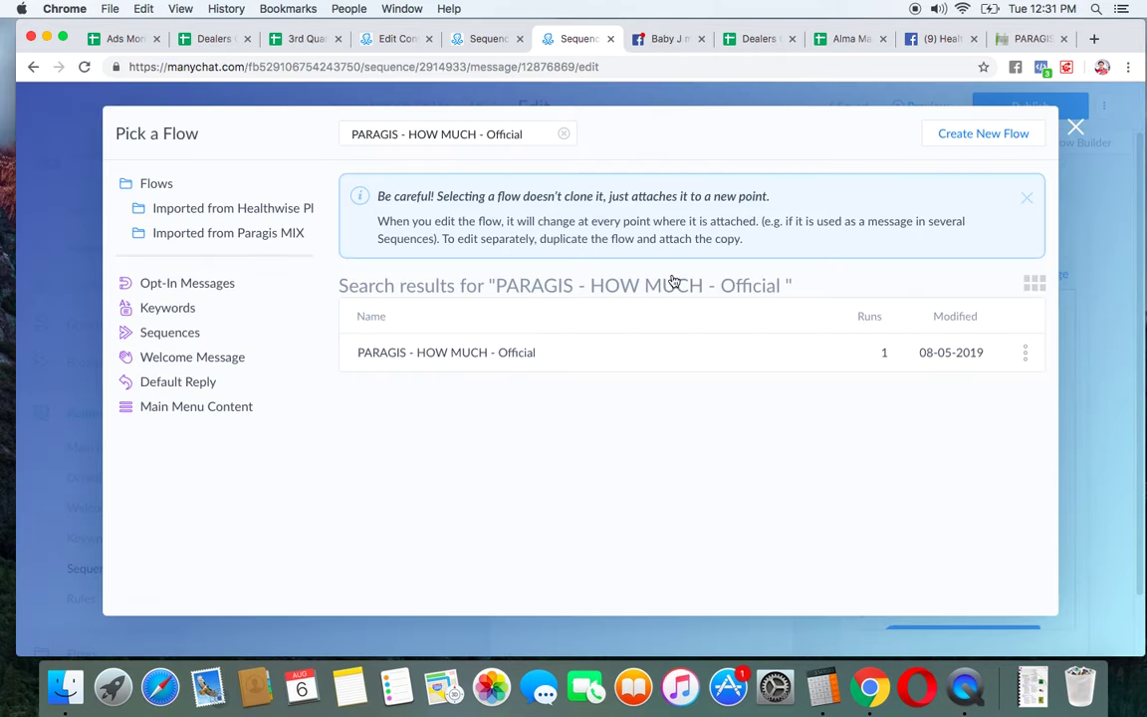
Rename the remaining PARAGIS flow as "Aug - PARAGIS - HOW MUCH"
left_click(1025, 352)
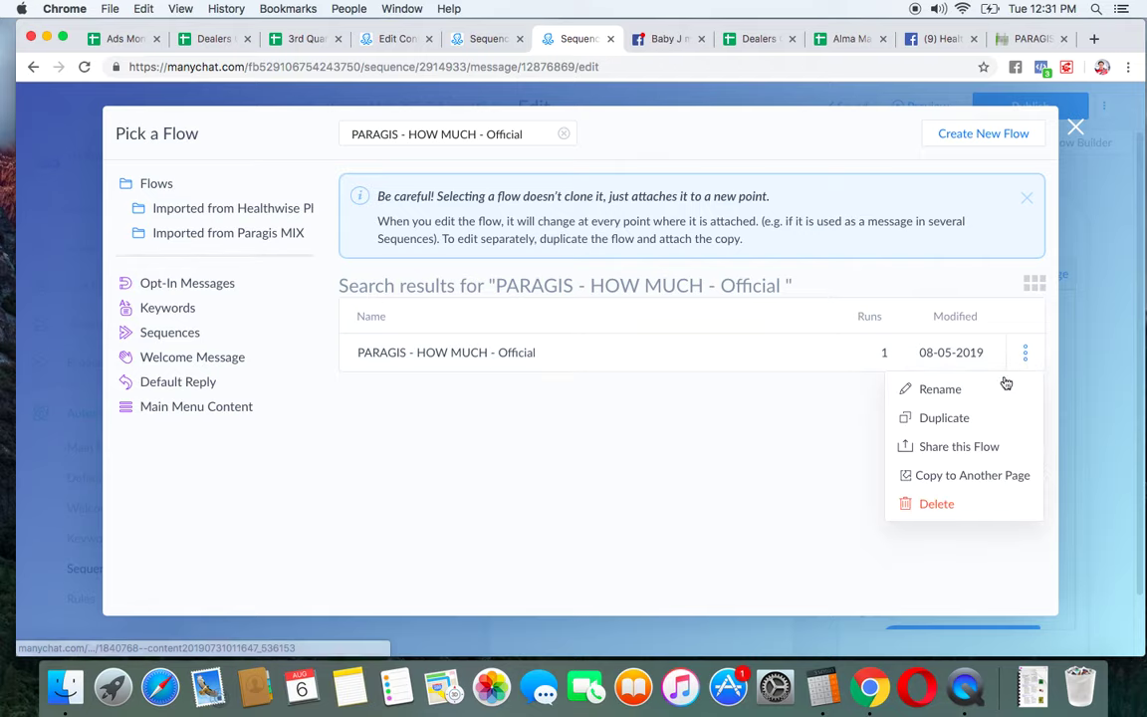
left_click(941, 389)
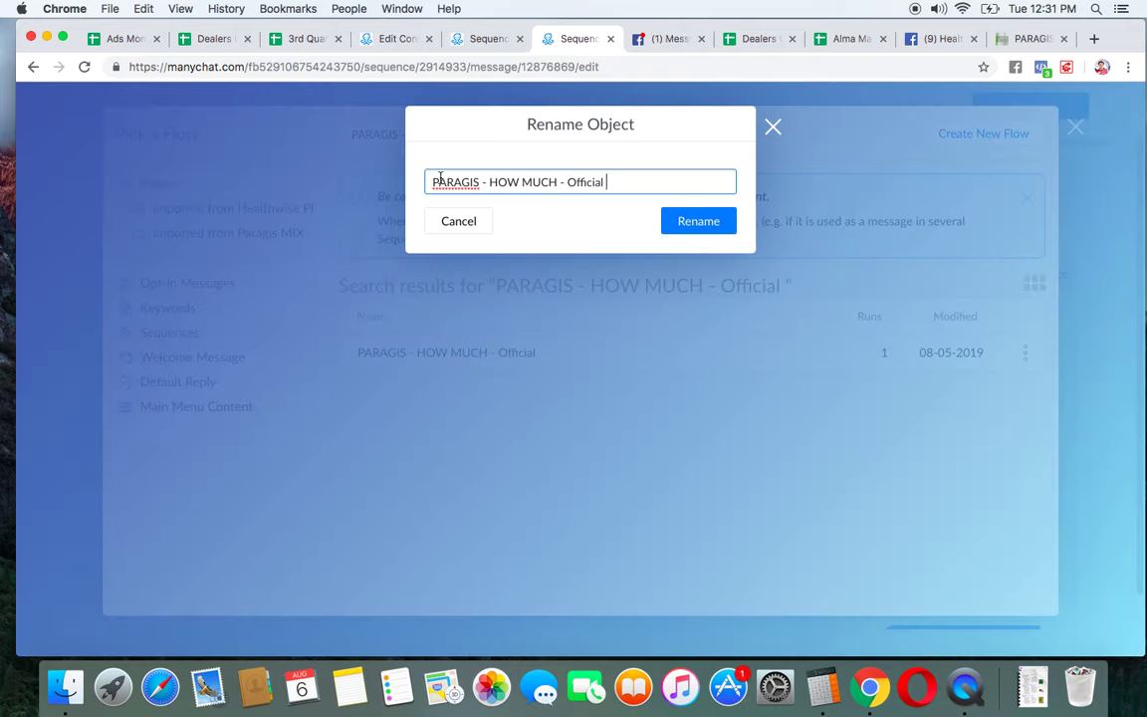
type("Aug -")
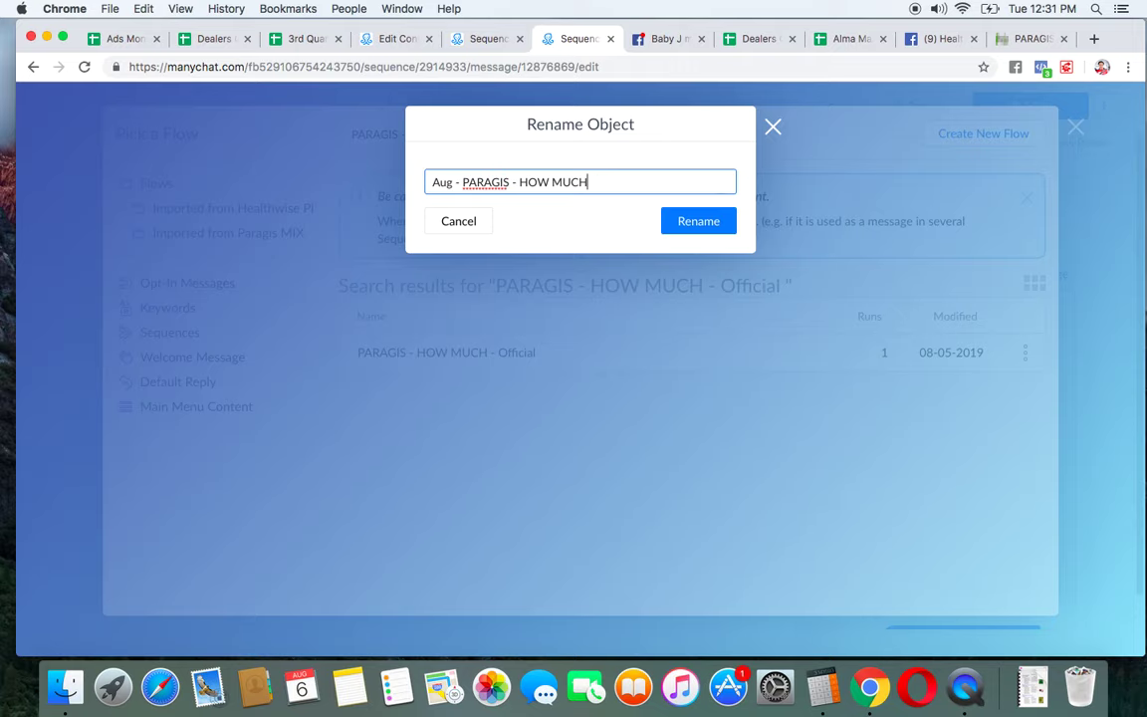
left_click(686, 220)
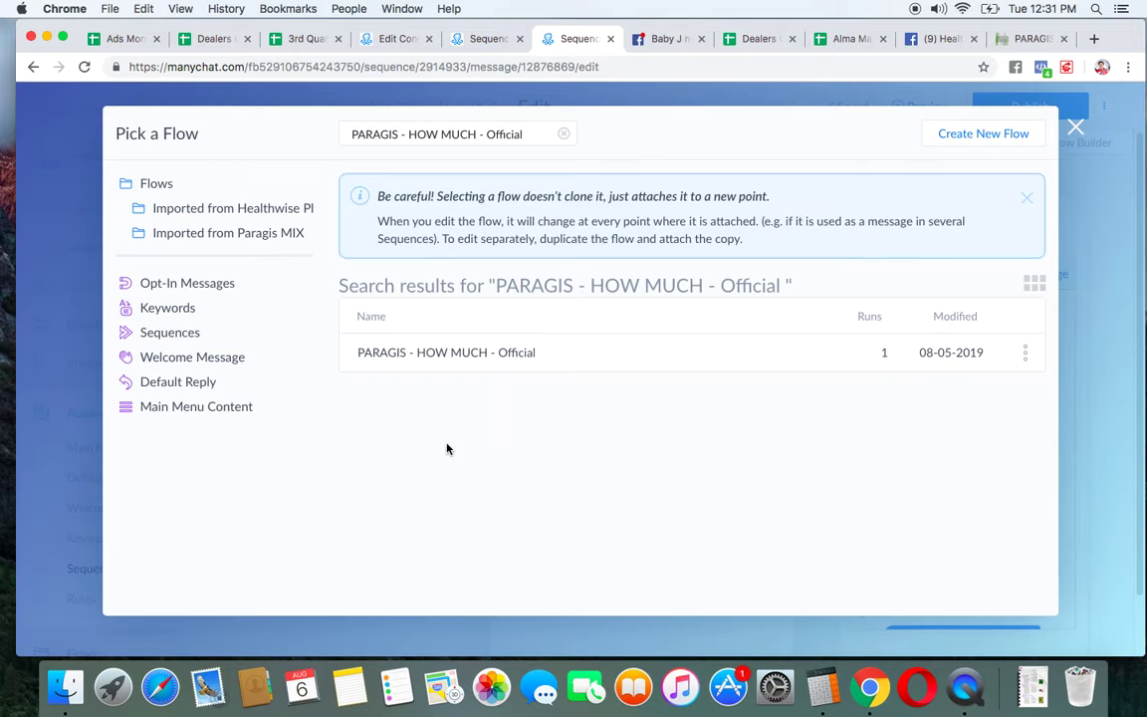
Attach the renamed PARAGIS flow to VC 1's Start another Flow step and publish the message
left_click(461, 361)
left_click(941, 590)
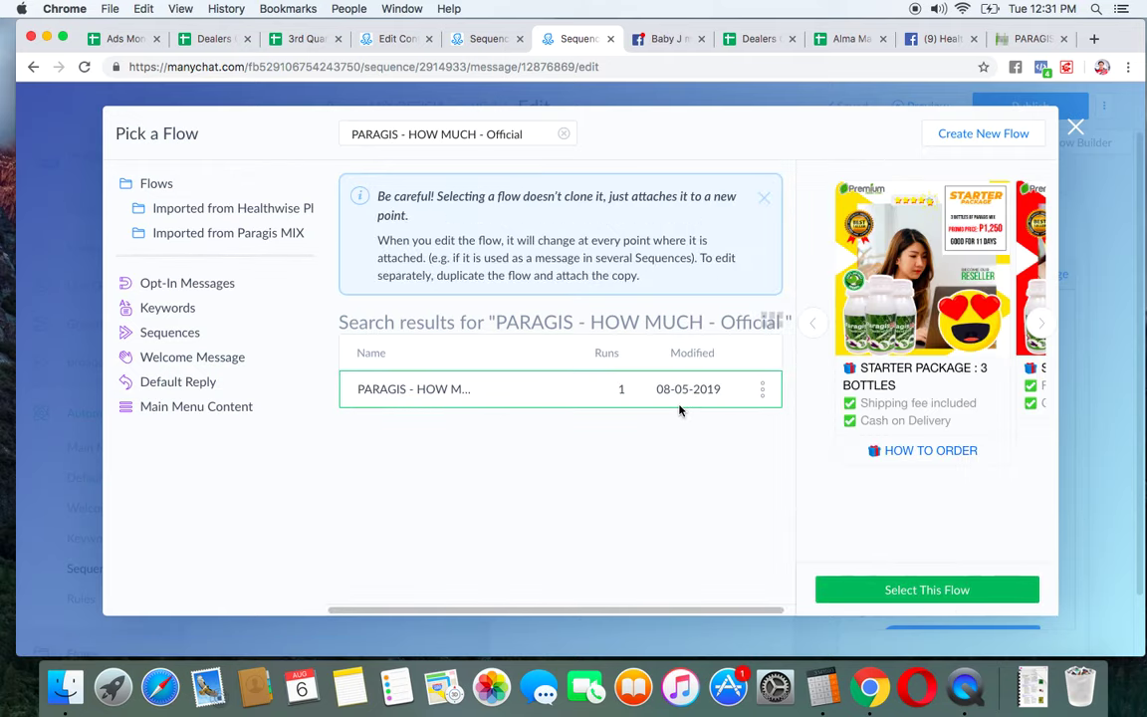
left_click(1031, 107)
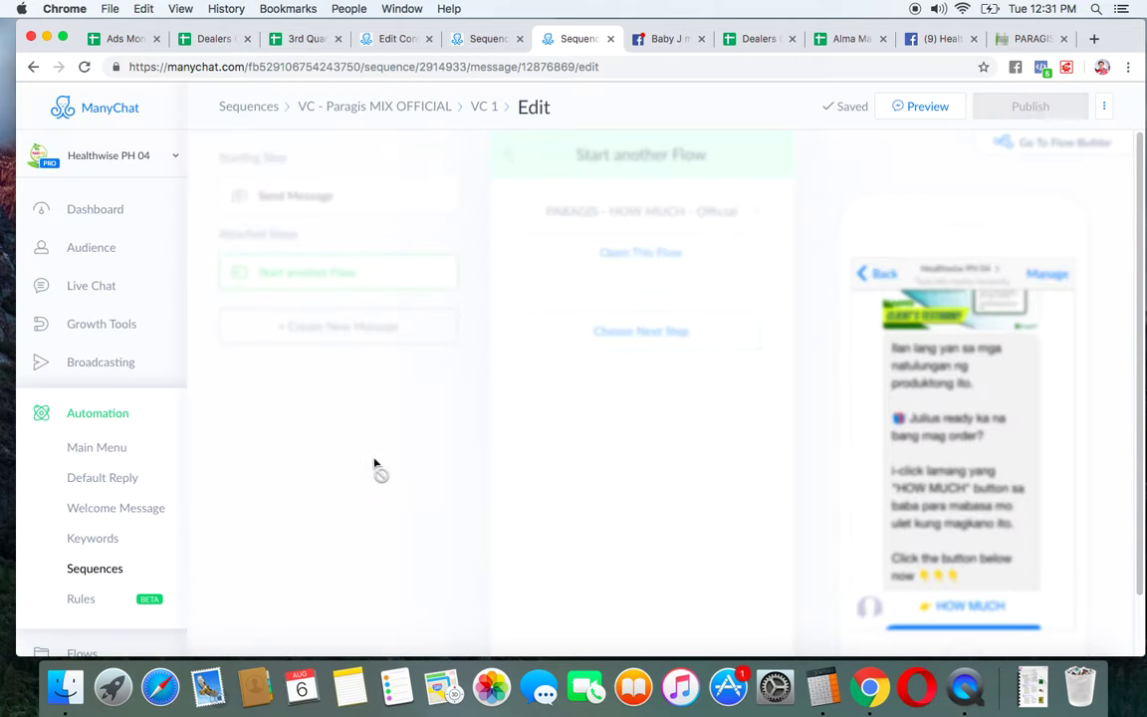
Open VC 2 of the VC - Paragis MIX OFFICIAL sequence for editing, attach the "Aug - PARAGIS - HOW MUCH" flow and publish
left_click(399, 108)
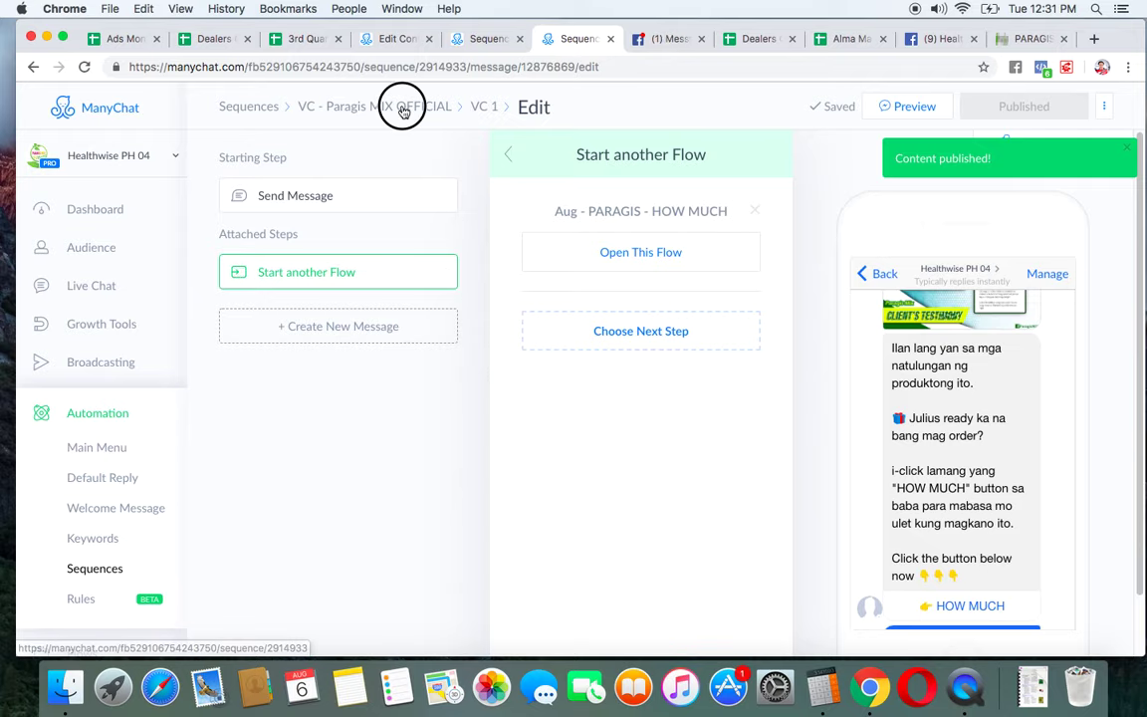
left_click(510, 323)
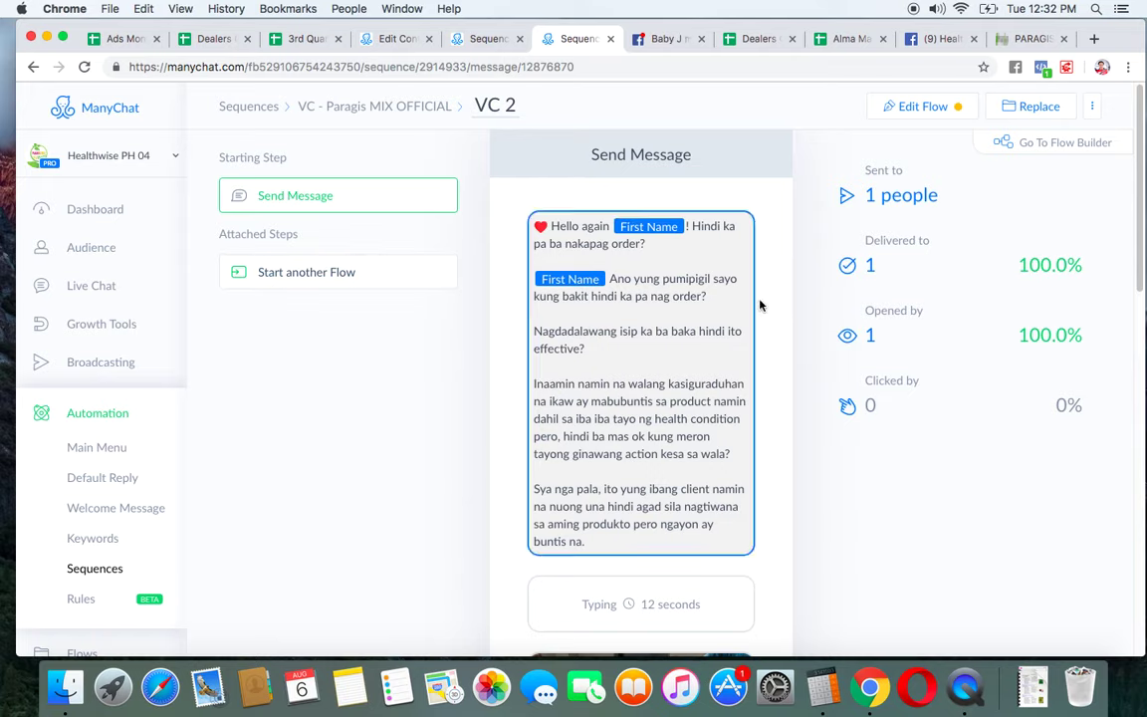
left_click(899, 106)
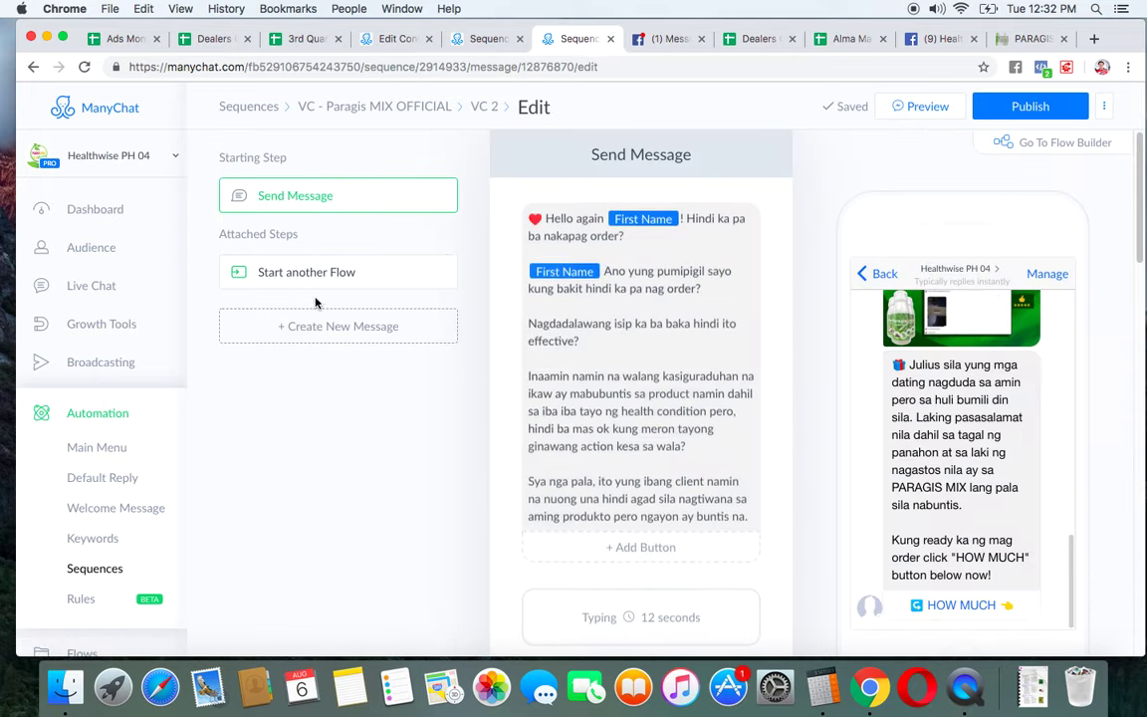
left_click(302, 272)
left_click(636, 227)
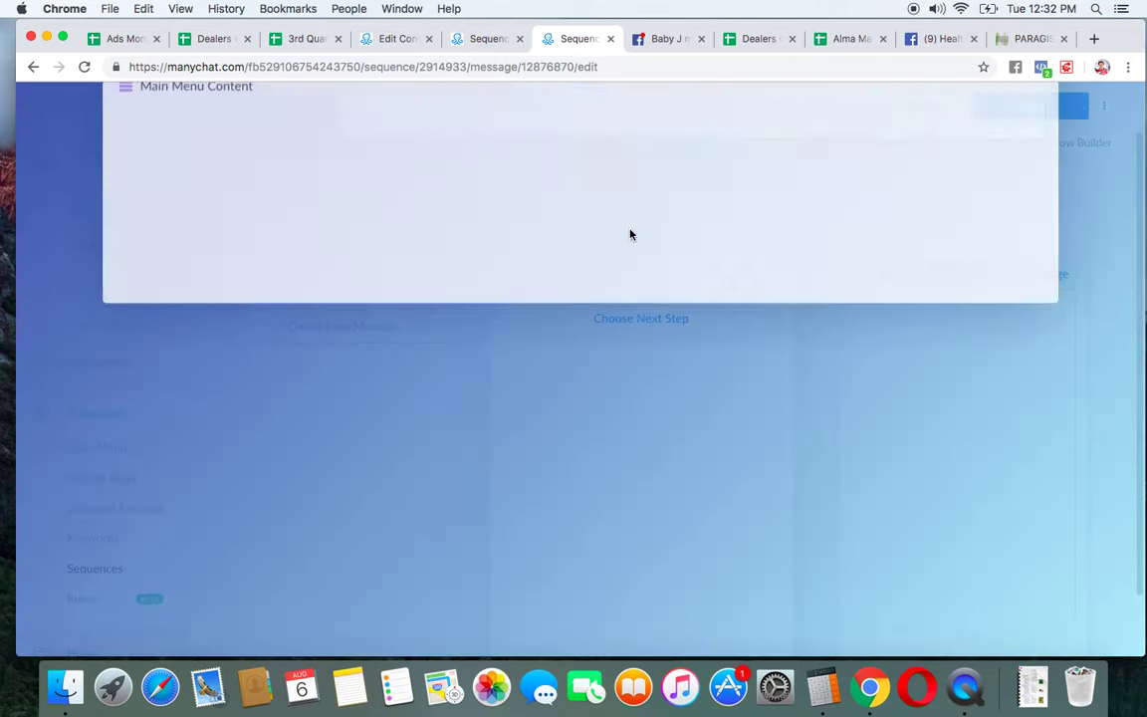
type("Aug")
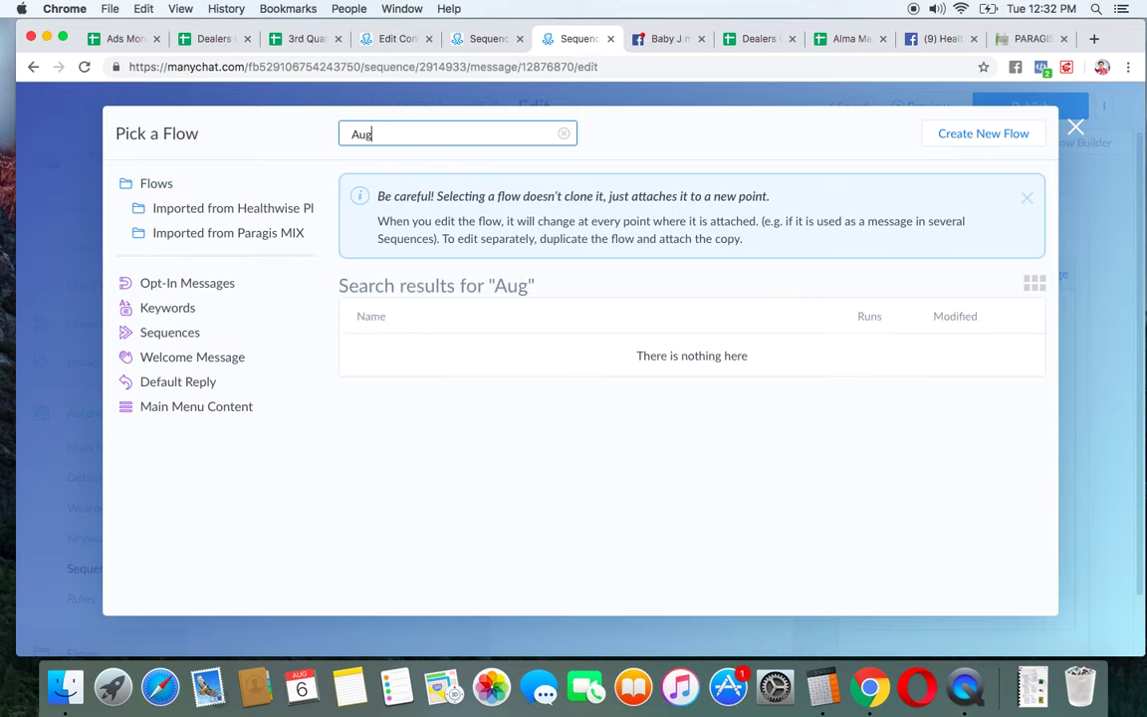
left_click(436, 431)
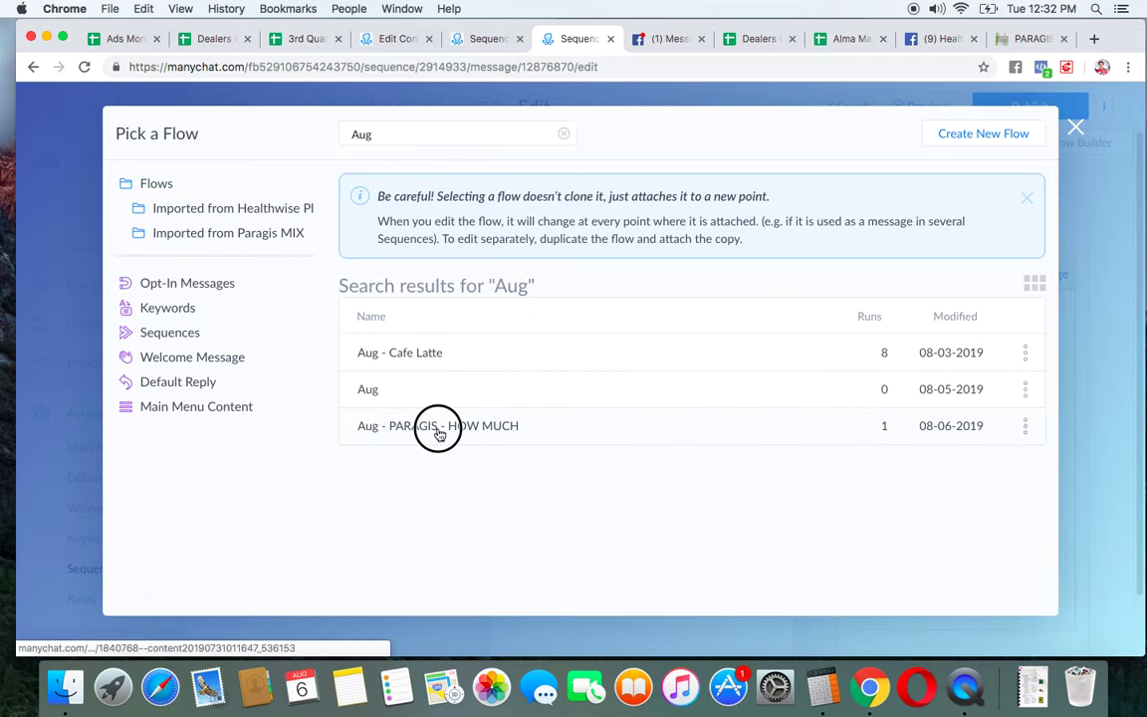
left_click(922, 588)
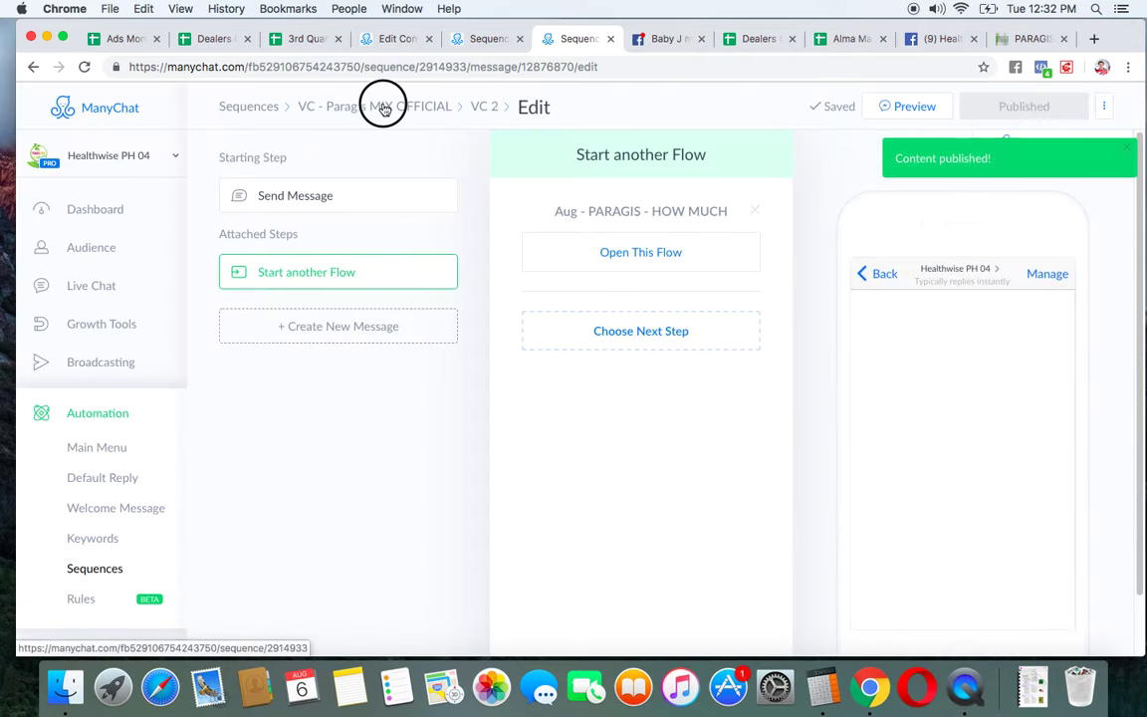
Open VC 3 for editing, replace its attached flow with "Aug - PARAGIS - HOW MUCH" and publish the message
left_click(385, 105)
left_click(516, 366)
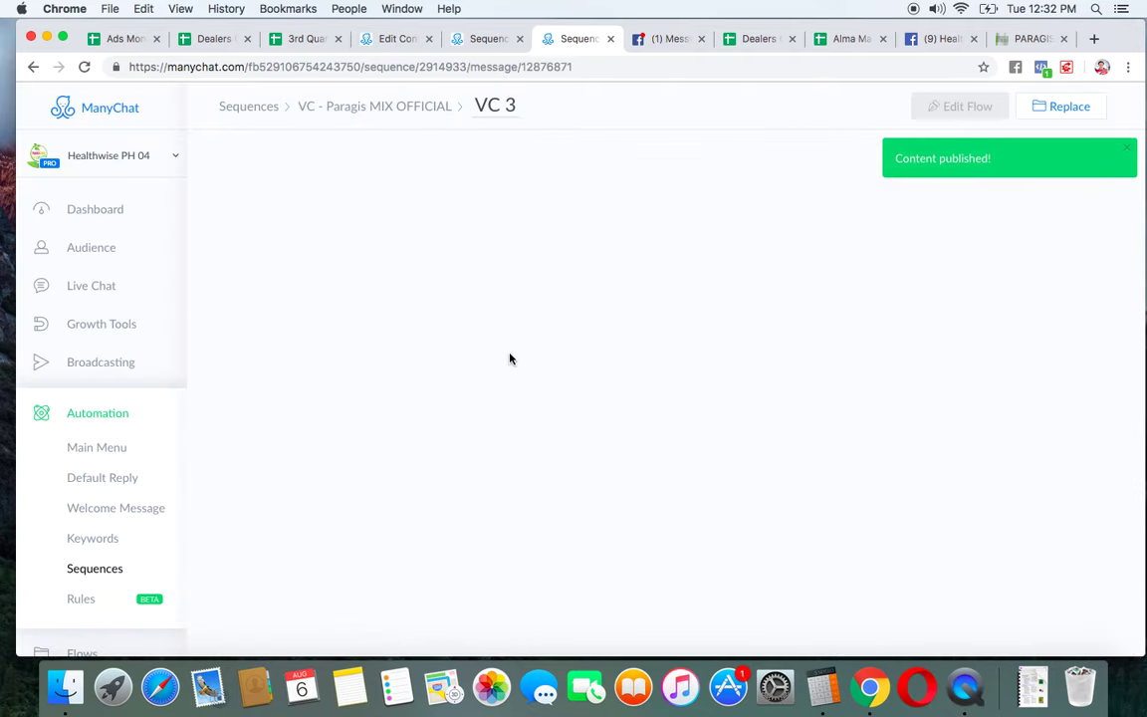
left_click(922, 107)
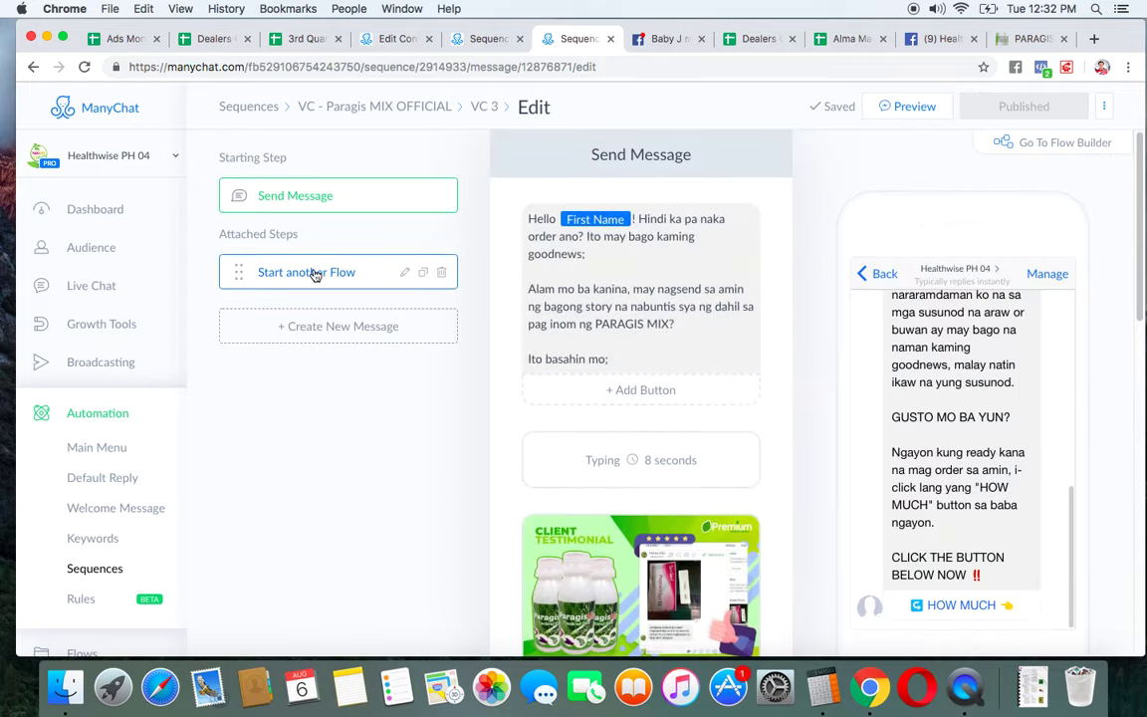
left_click(315, 272)
left_click(750, 212)
left_click(650, 223)
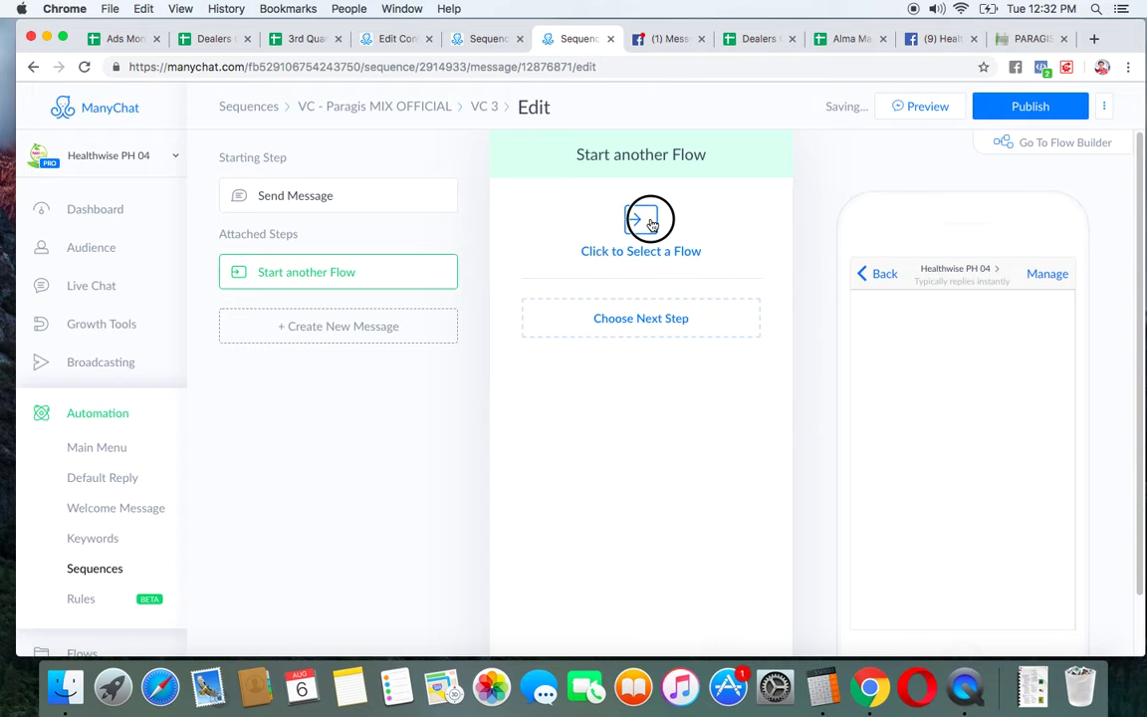
type("Aug")
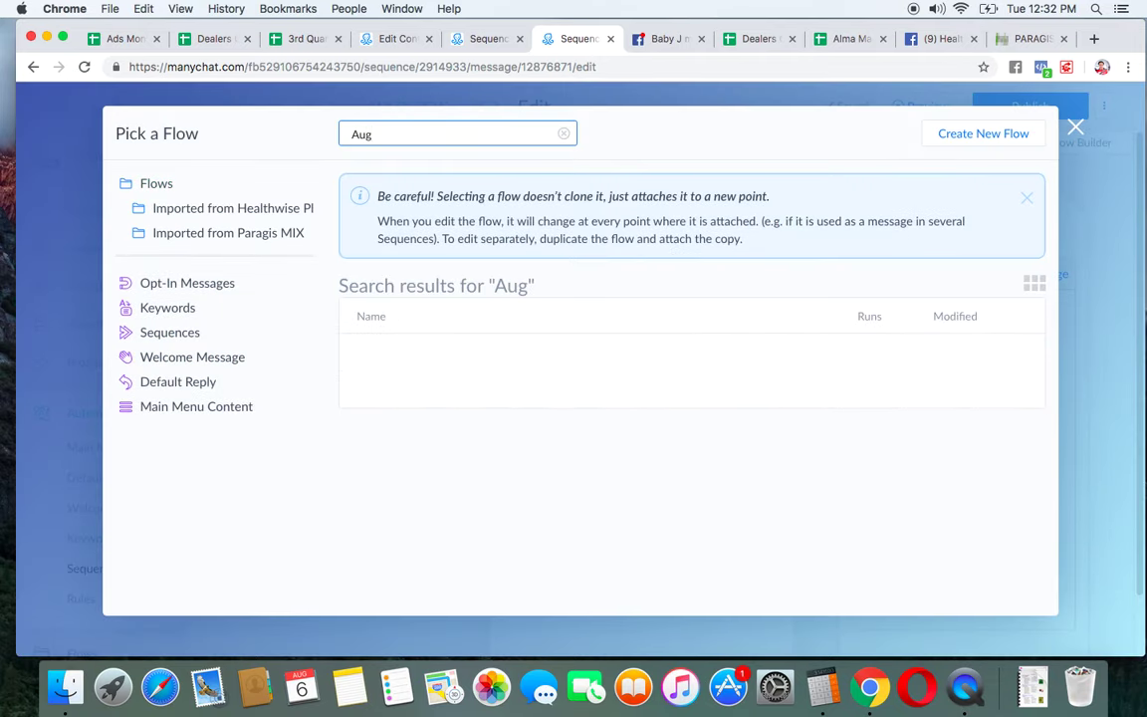
left_click(466, 430)
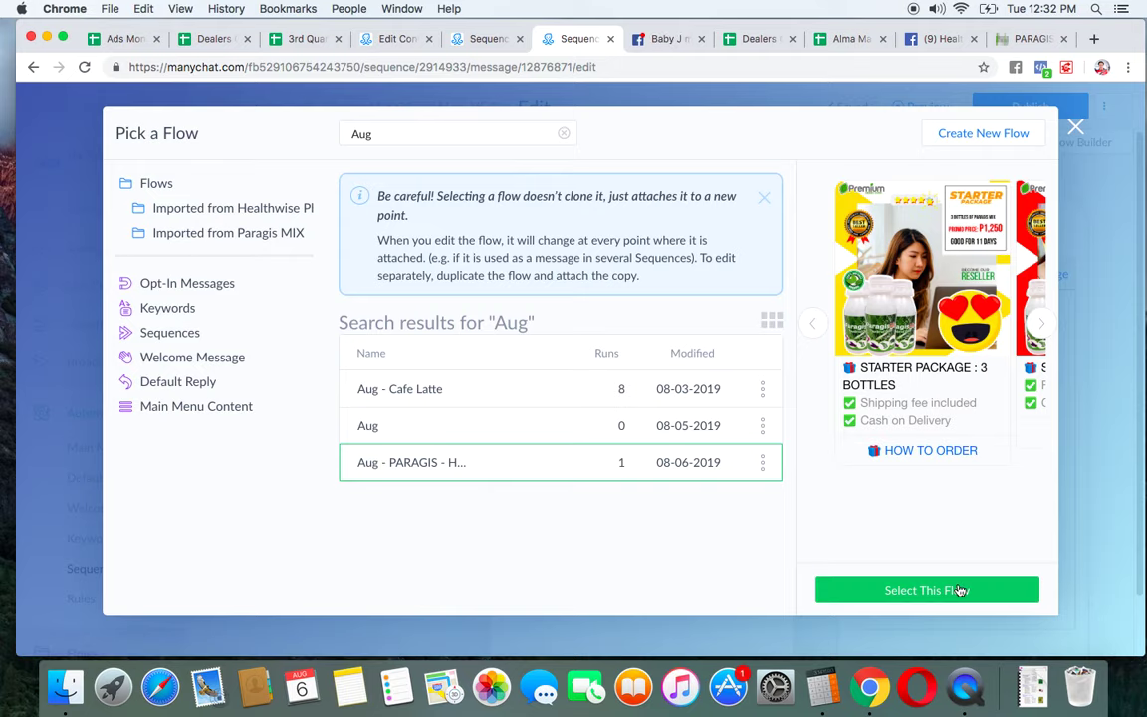
left_click(959, 591)
left_click(1026, 108)
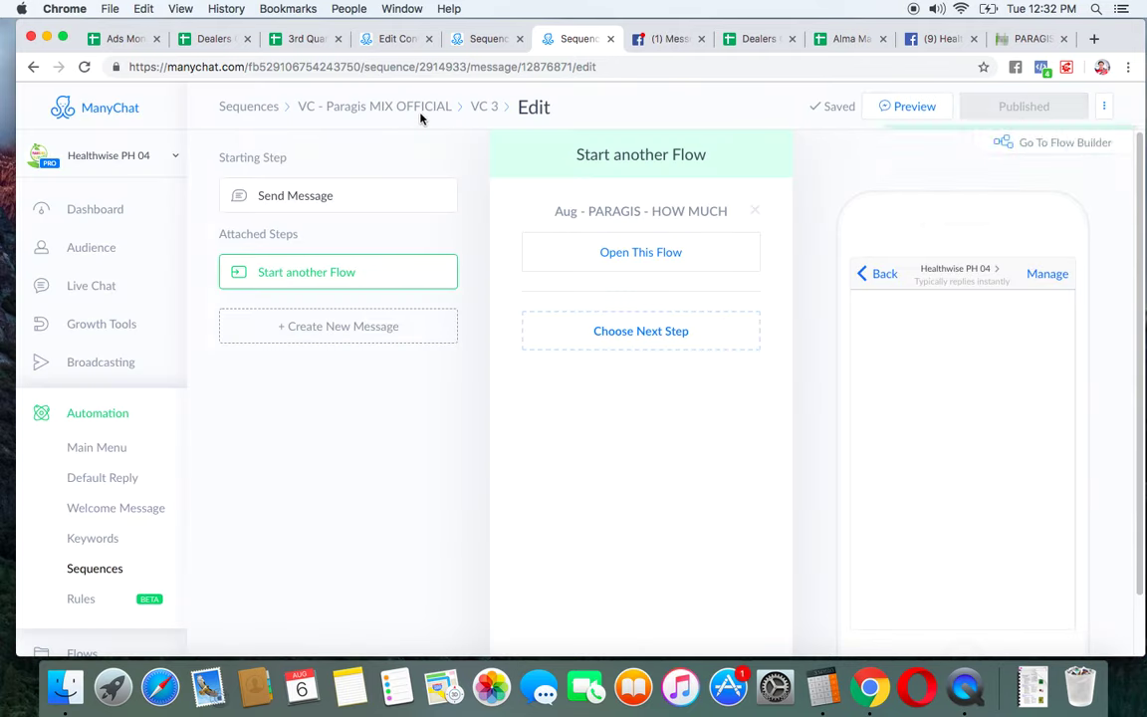
Open VC 4 of the VC - Paragis MIX OFFICIAL sequence for editing and remove the flow attached to its Start another Flow step
left_click(421, 109)
left_click(512, 412)
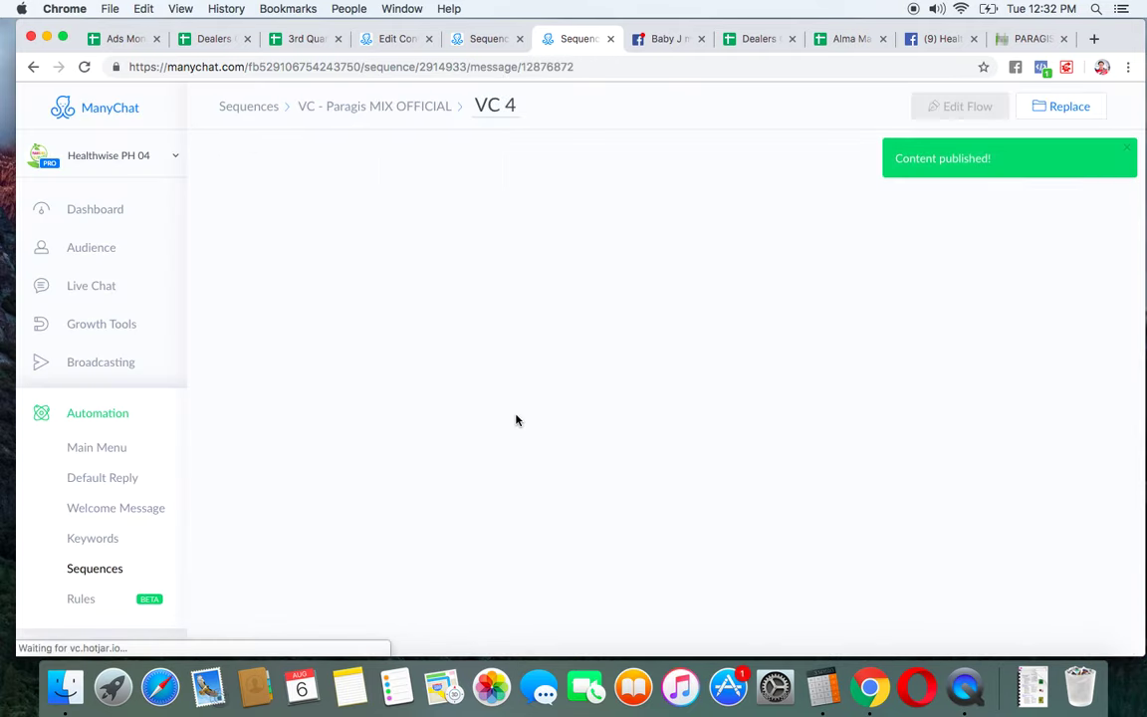
left_click(924, 115)
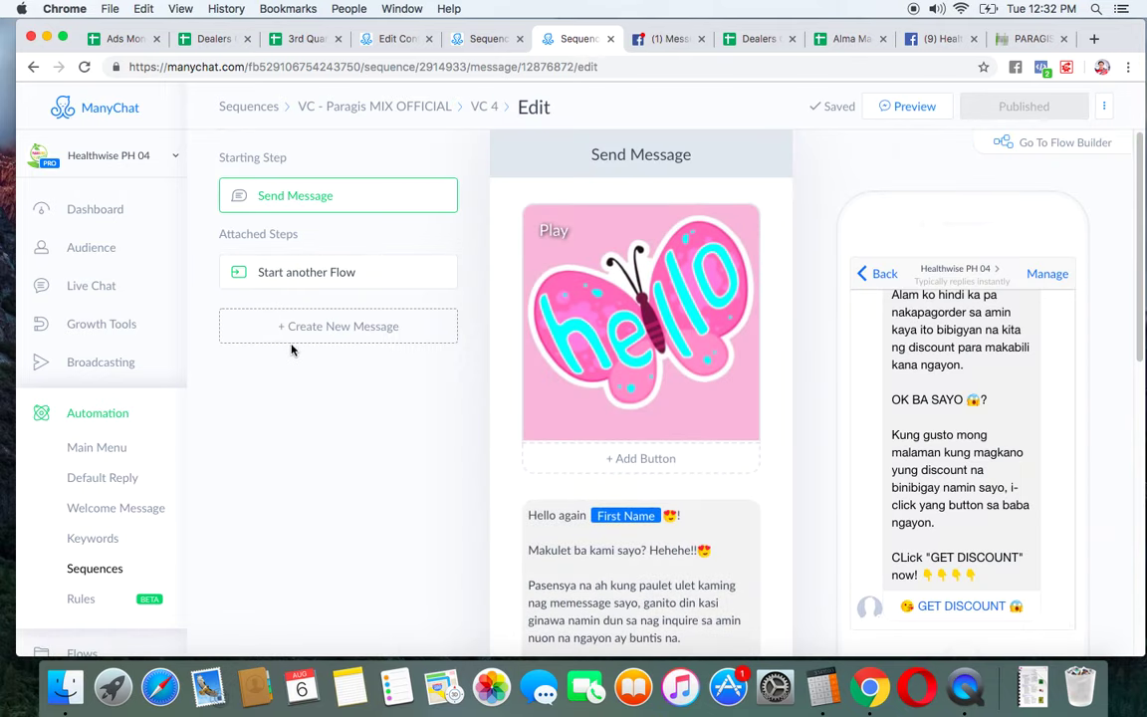
left_click(299, 269)
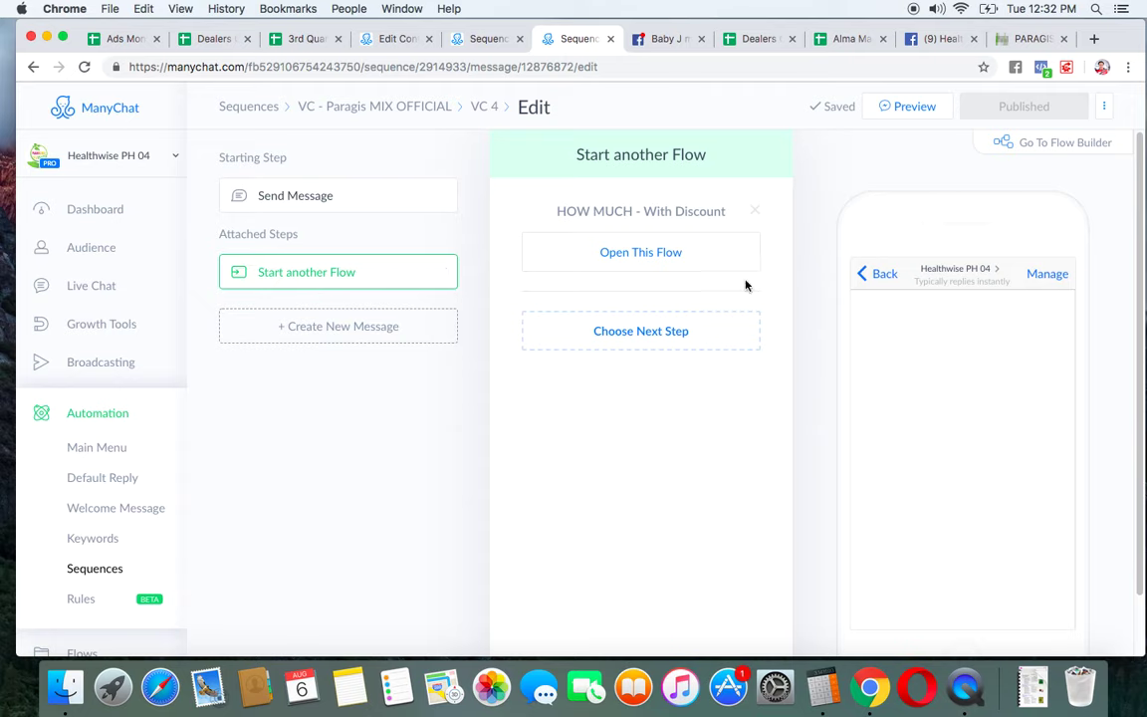
left_click(757, 210)
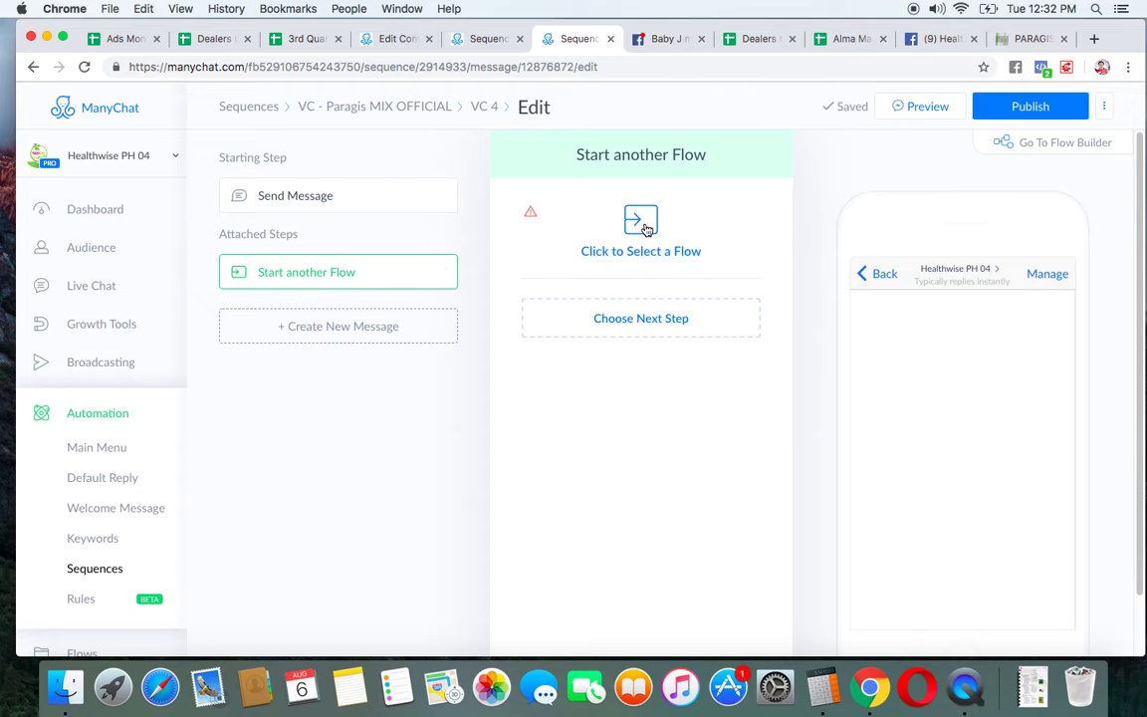
While picking a flow for VC 4, search for "Aug" and rename the flow named just "Aug" as "Aug - Paragis"
left_click(642, 223)
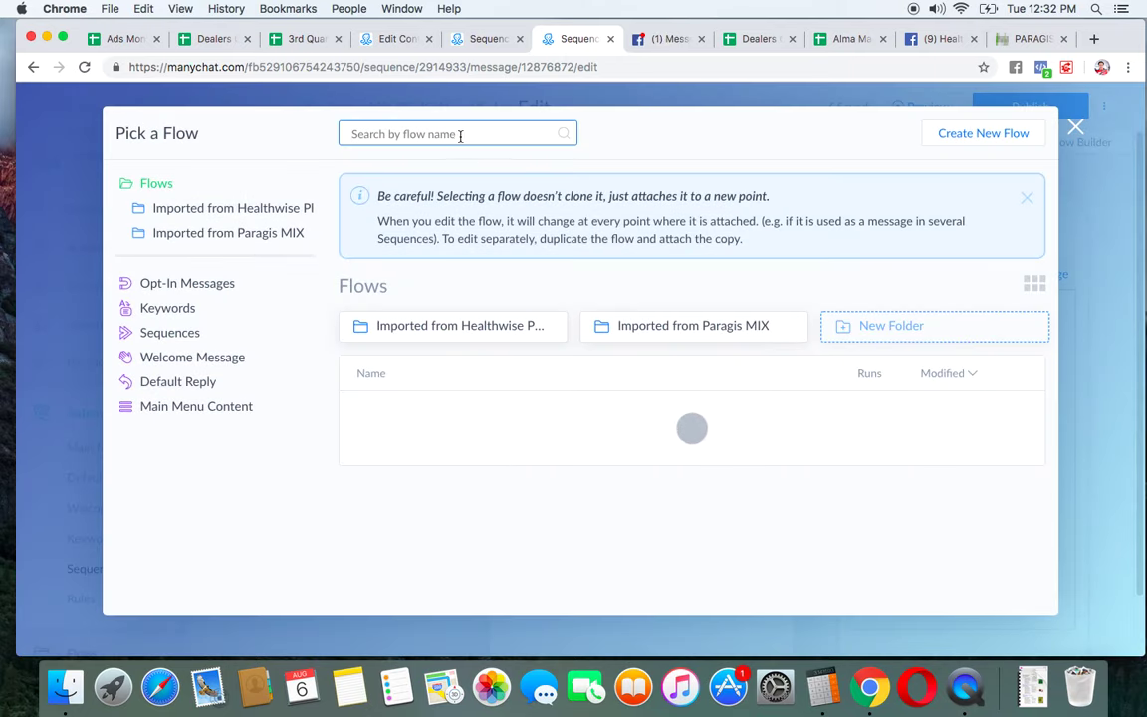
type("Aug")
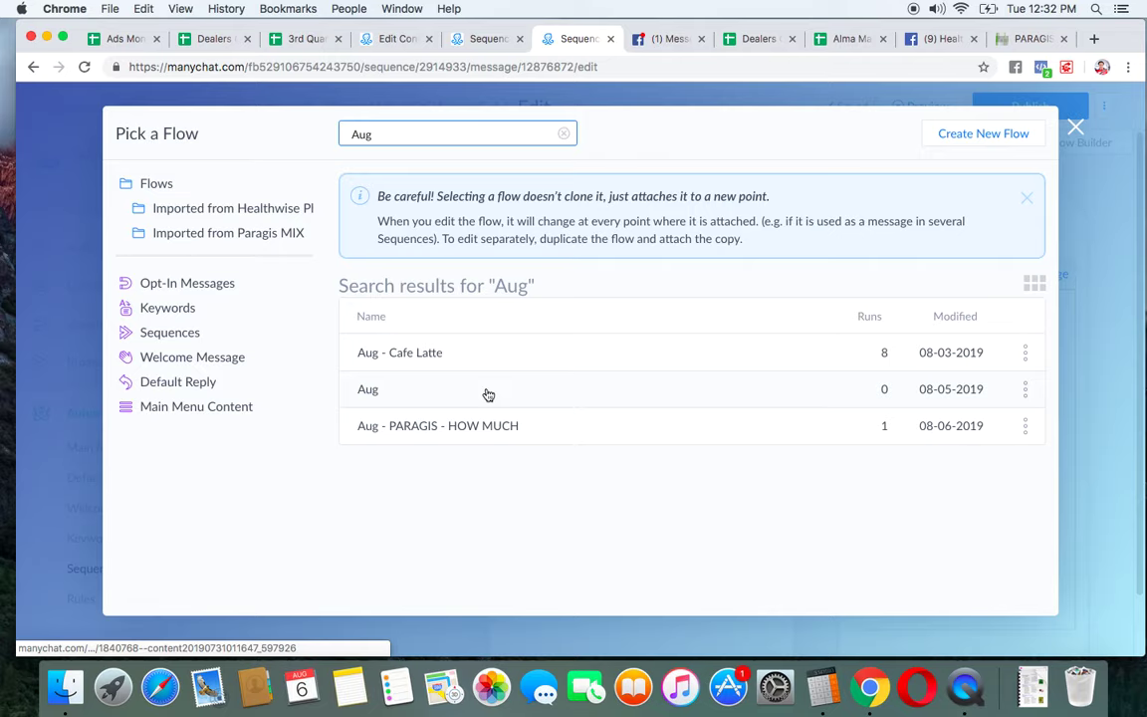
left_click(1025, 390)
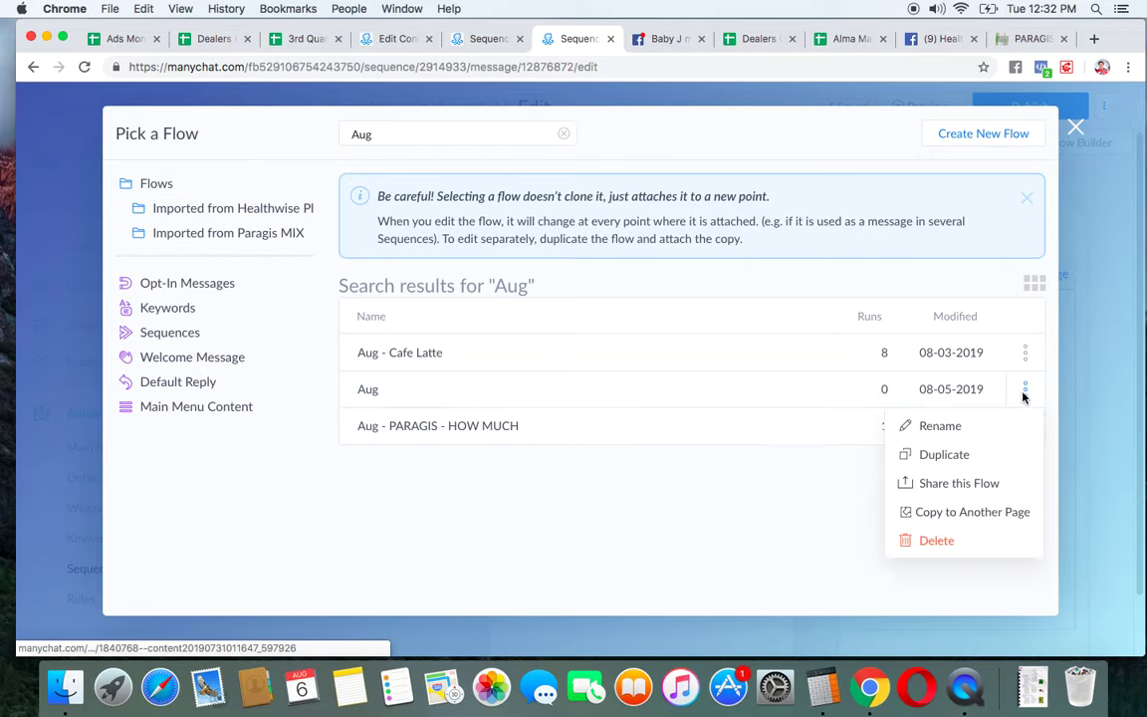
left_click(940, 425)
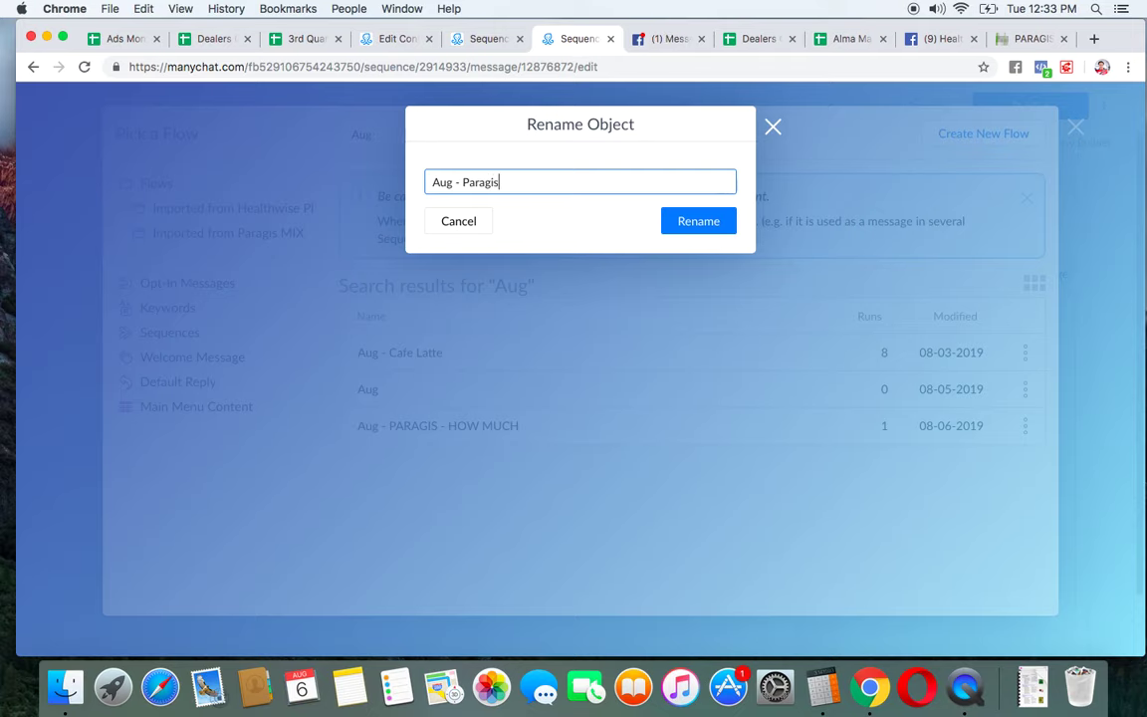
left_click(698, 220)
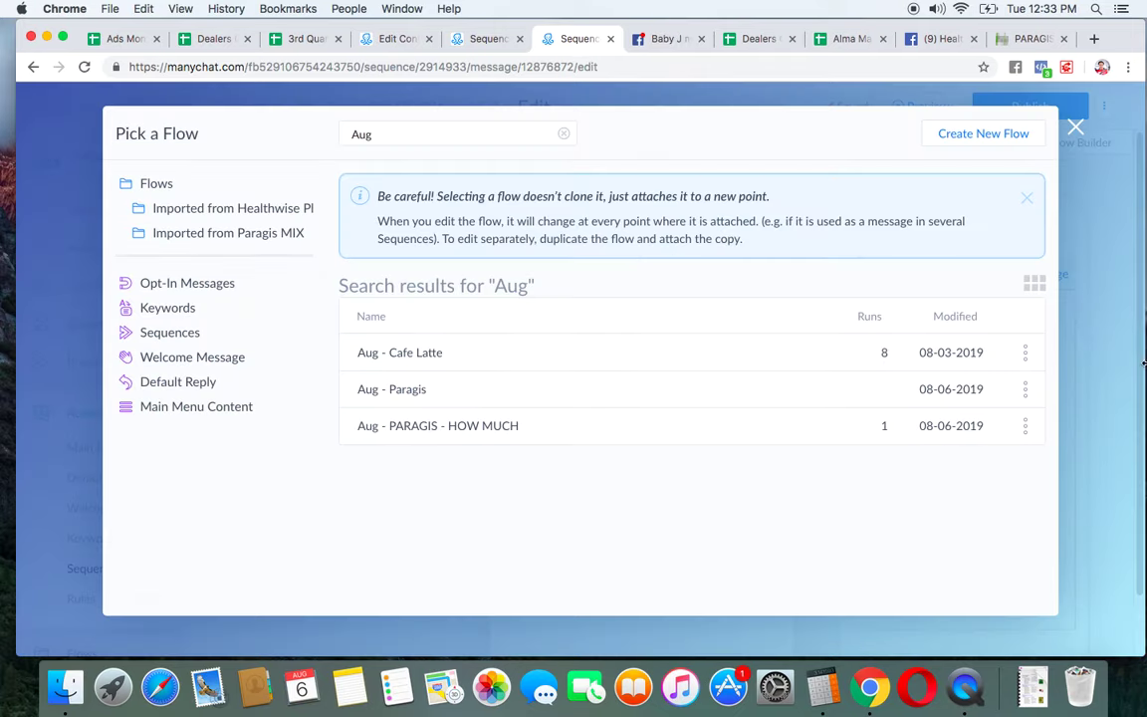
Duplicate the "Aug - Paragis" flow and rename the copy as "Aug - Paragis - Discounted"
left_click(1025, 393)
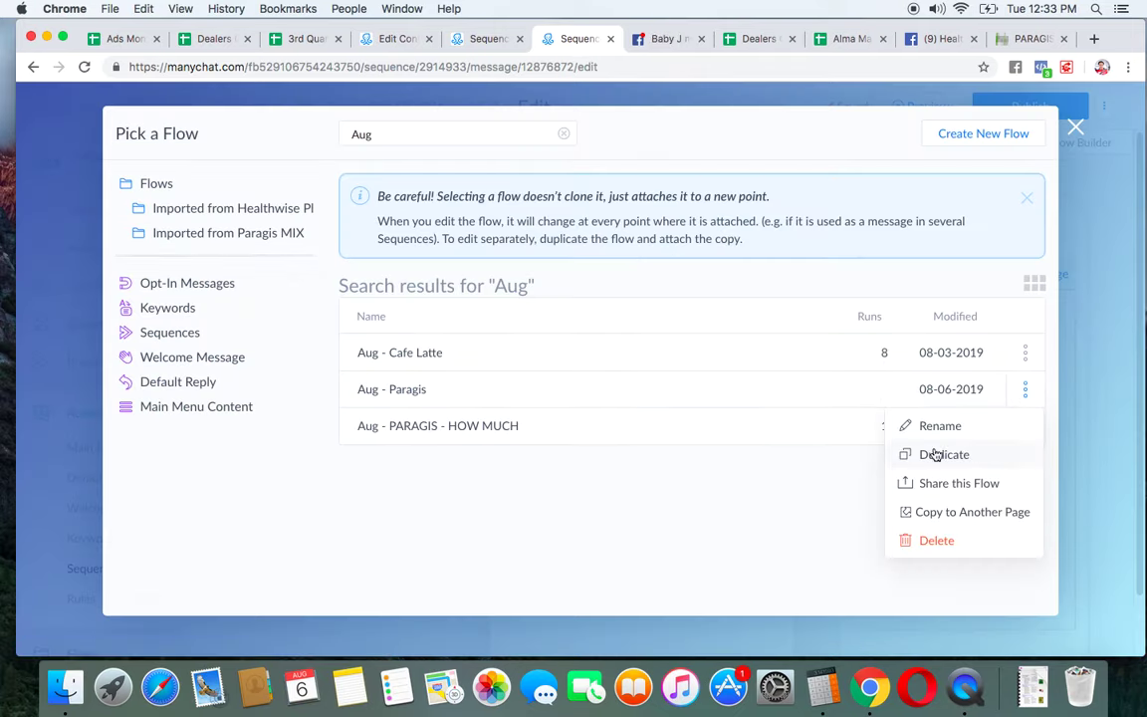
left_click(936, 454)
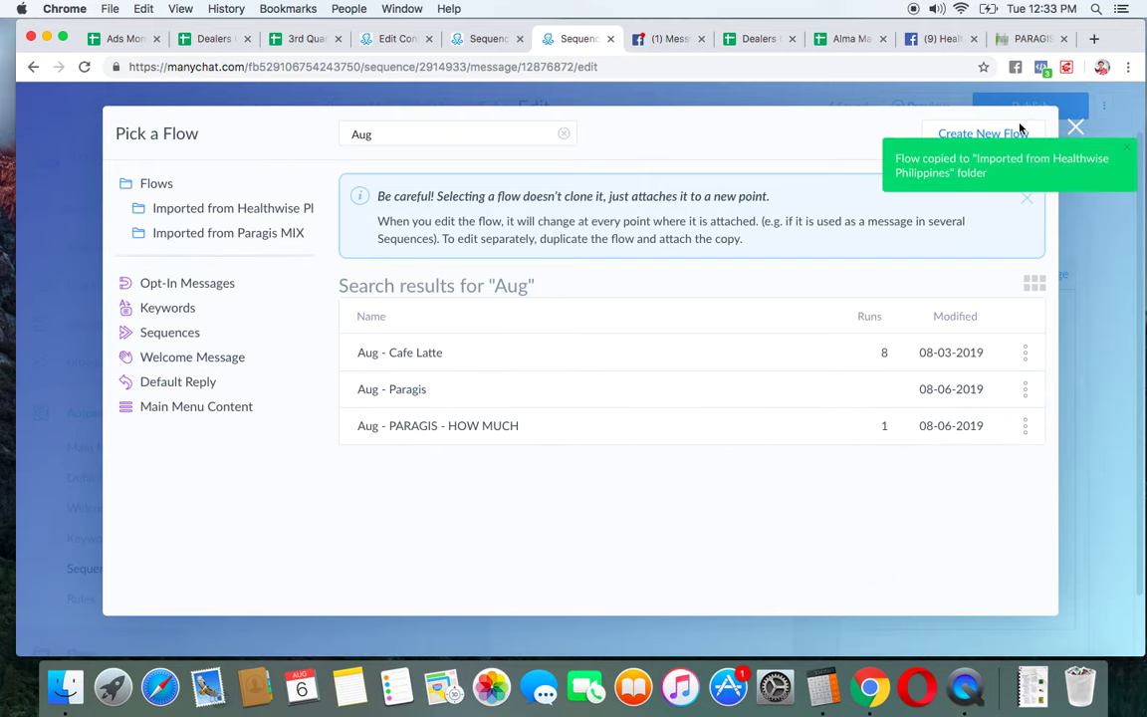
left_click(1076, 130)
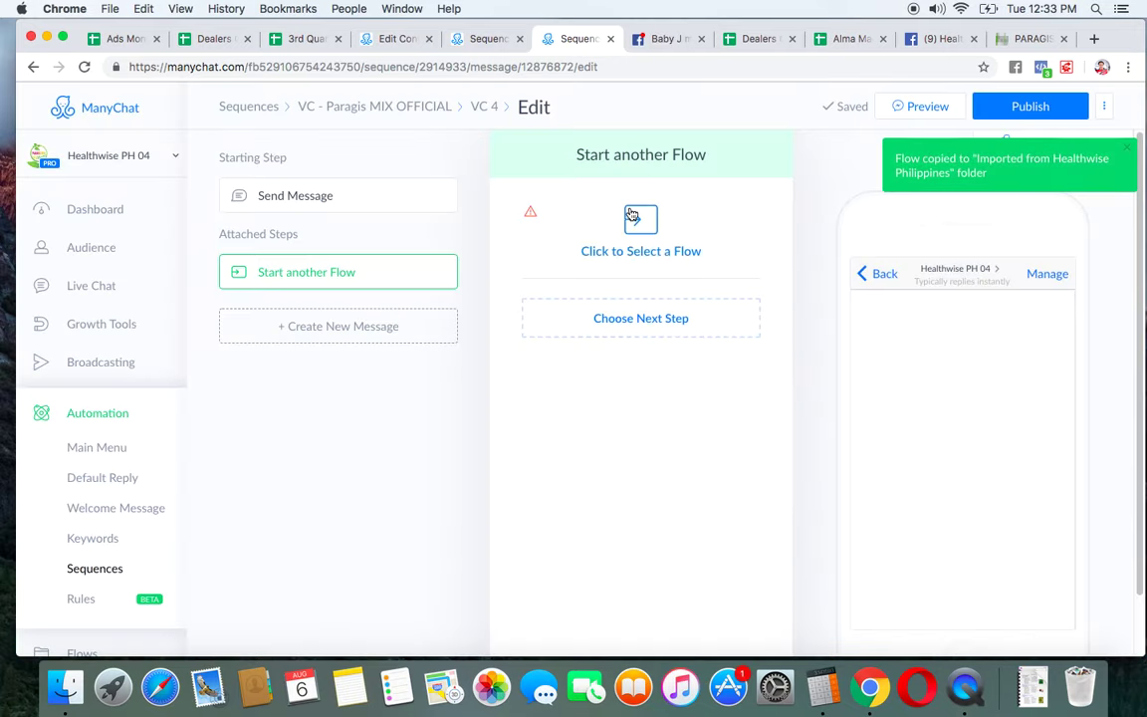
left_click(620, 228)
type("Aug")
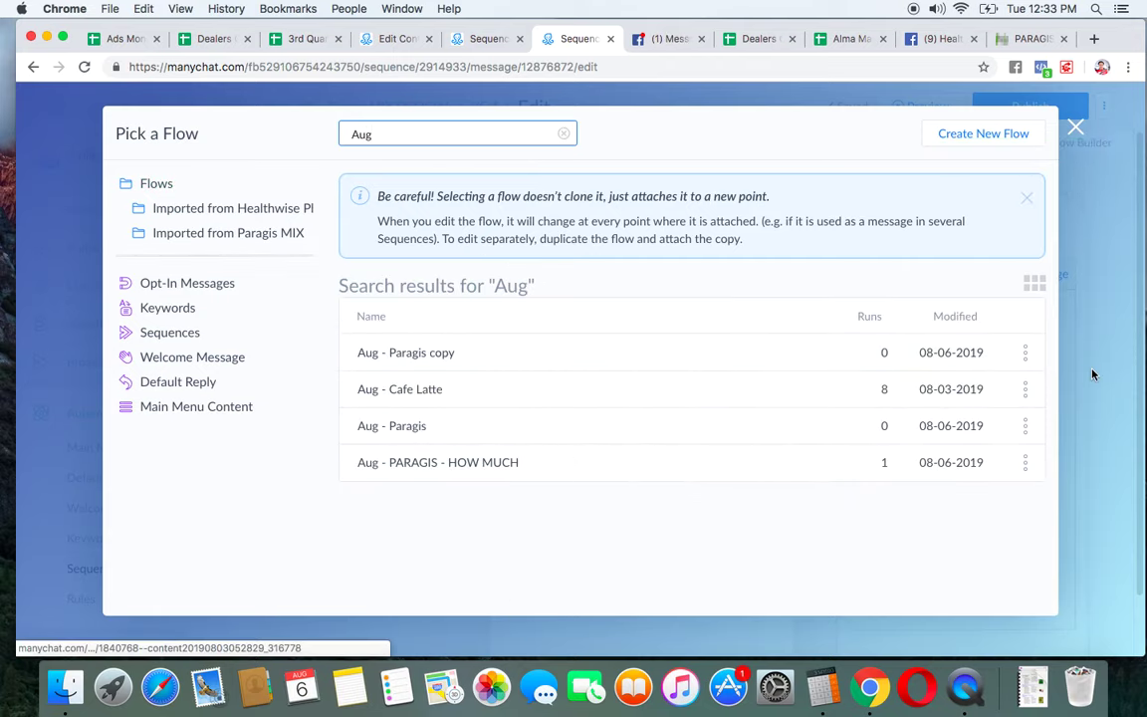
left_click(1026, 354)
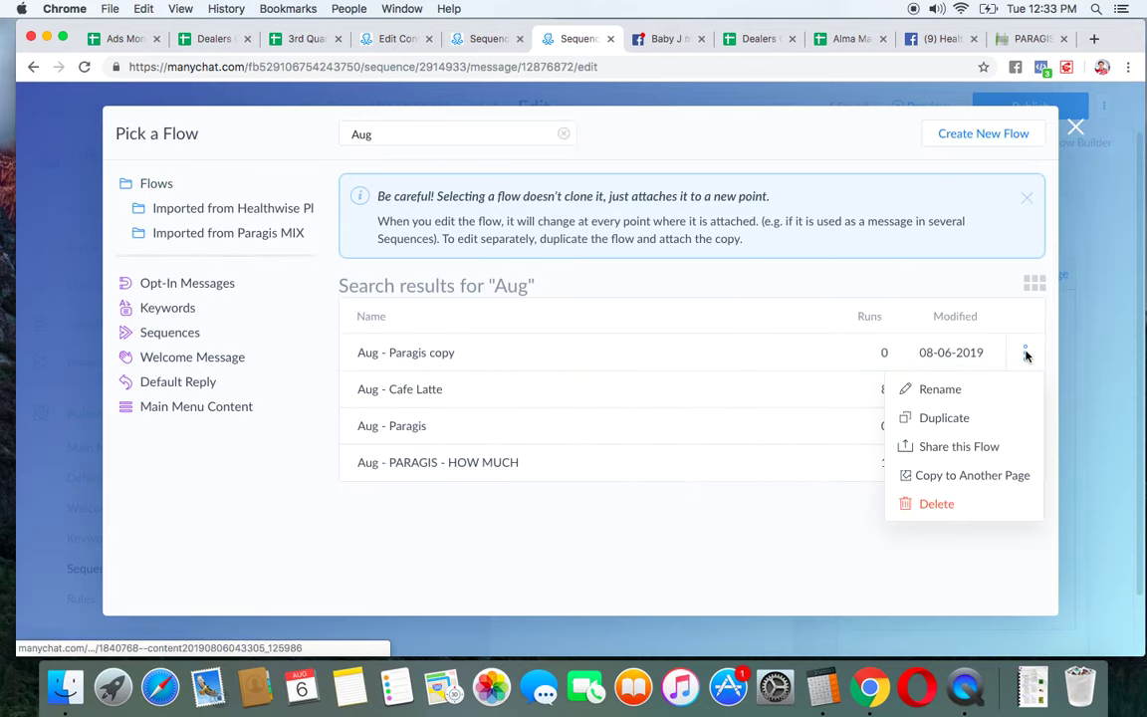
left_click(946, 395)
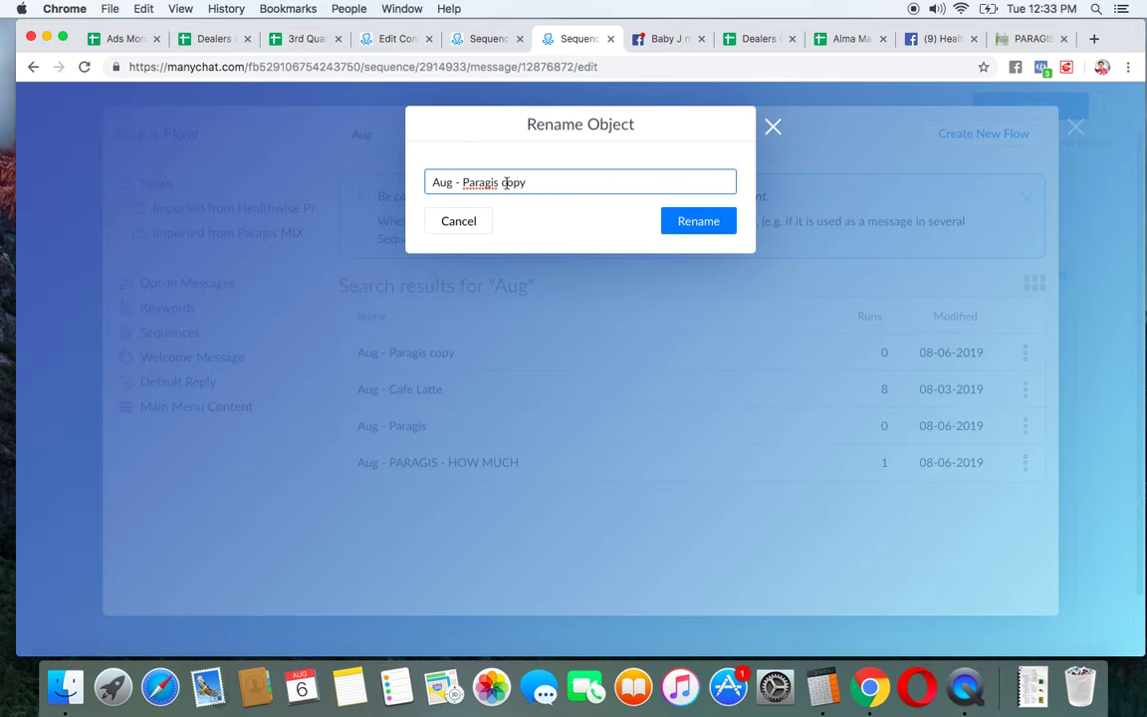
left_click_drag(506, 183, 553, 182)
left_click(699, 221)
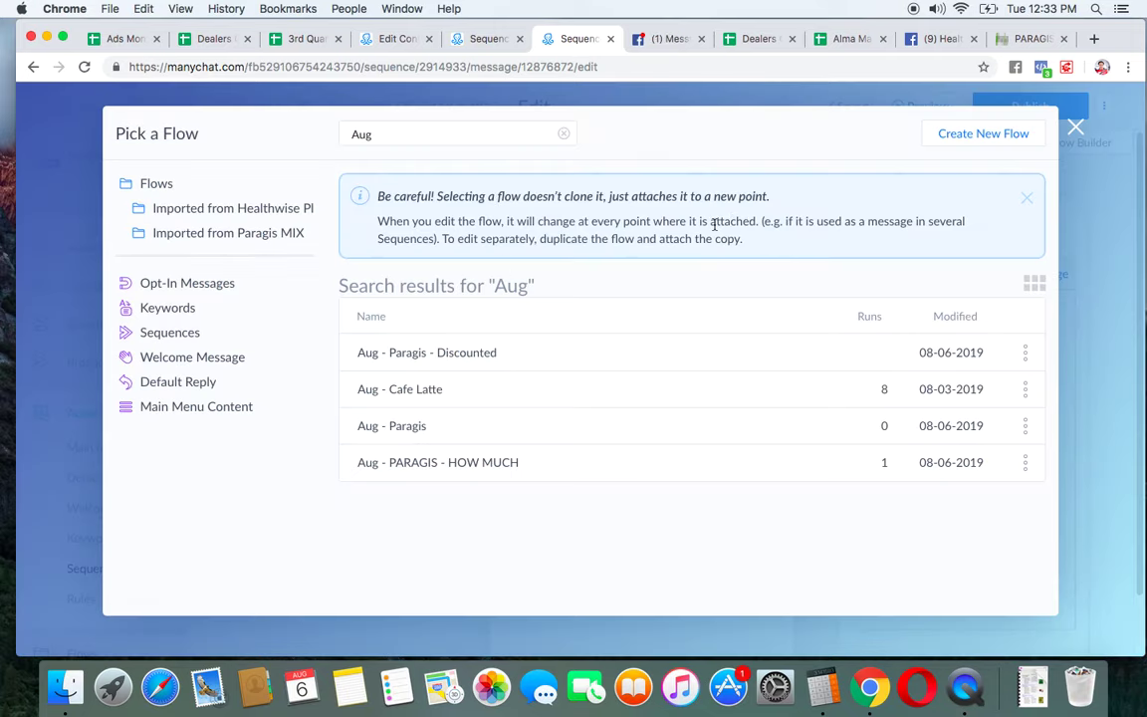
Attach the "Aug - Paragis - Discounted" flow to VC 4's Start another Flow step and publish the message
left_click(494, 352)
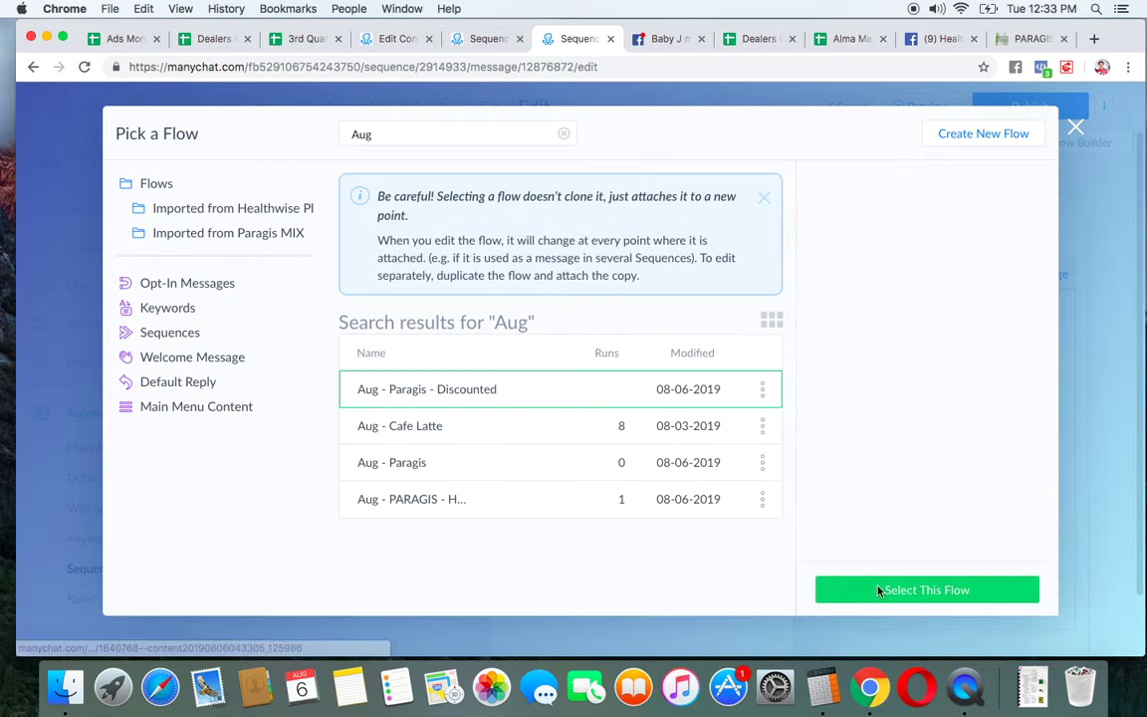
left_click(928, 591)
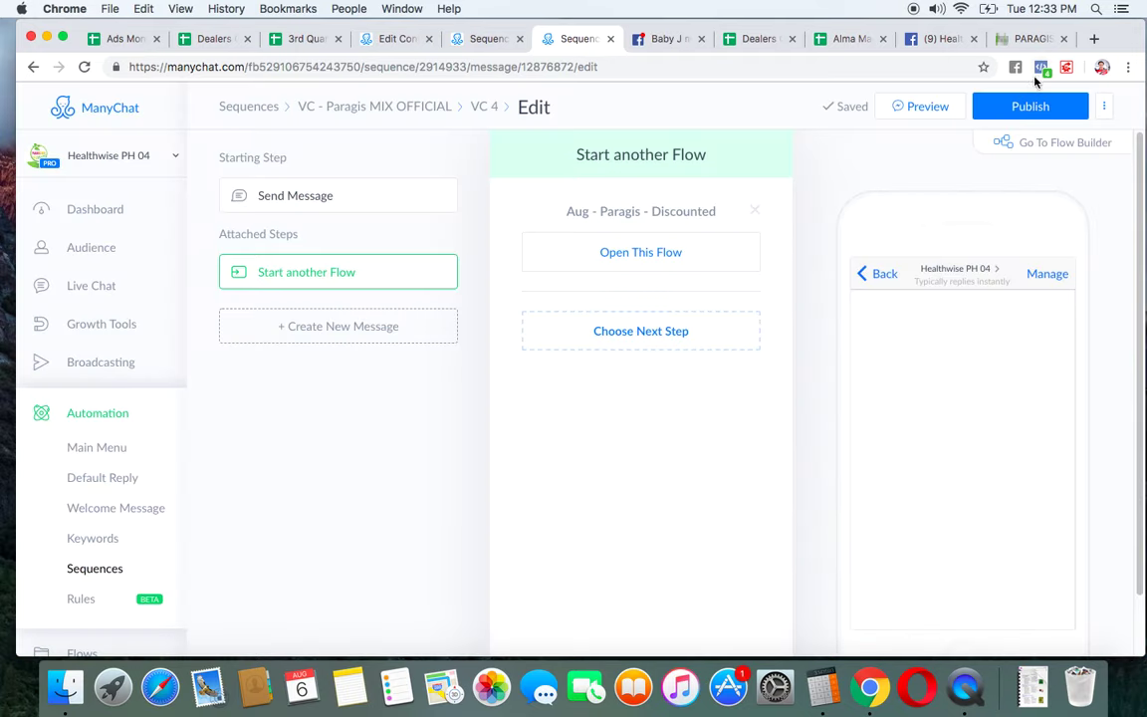
left_click(1026, 107)
Open VC 5 of the same sequence for editing and remove the flow attached to its Start another Flow step
left_click(392, 106)
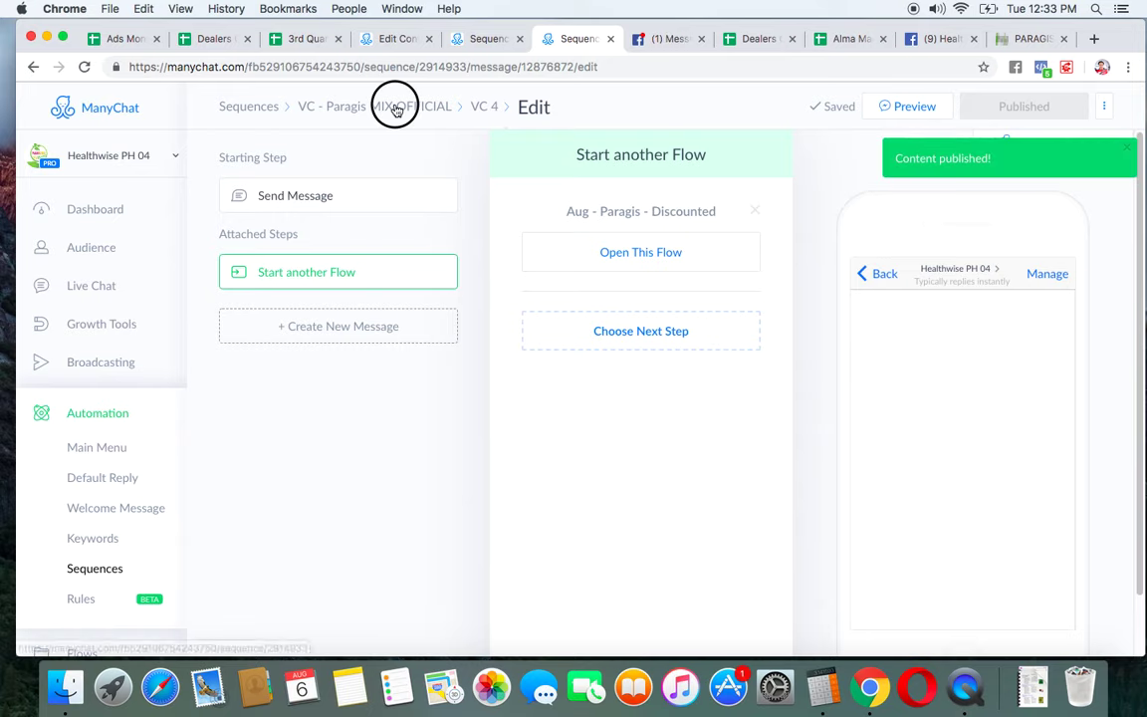
left_click(511, 460)
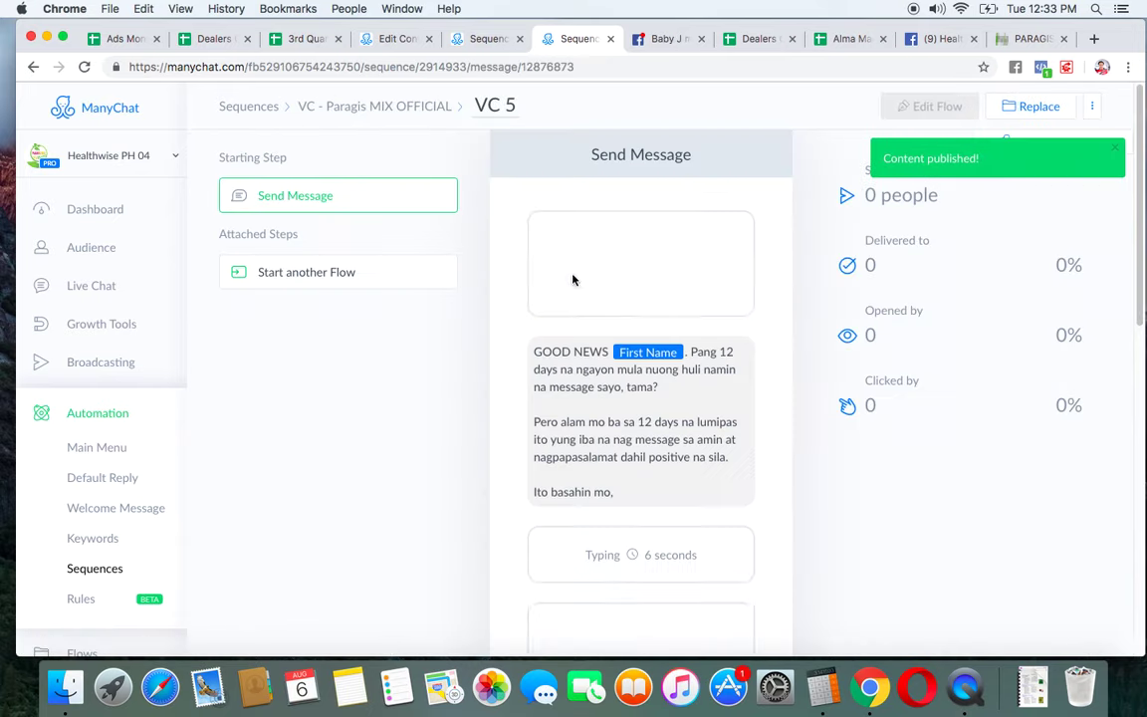
left_click(933, 104)
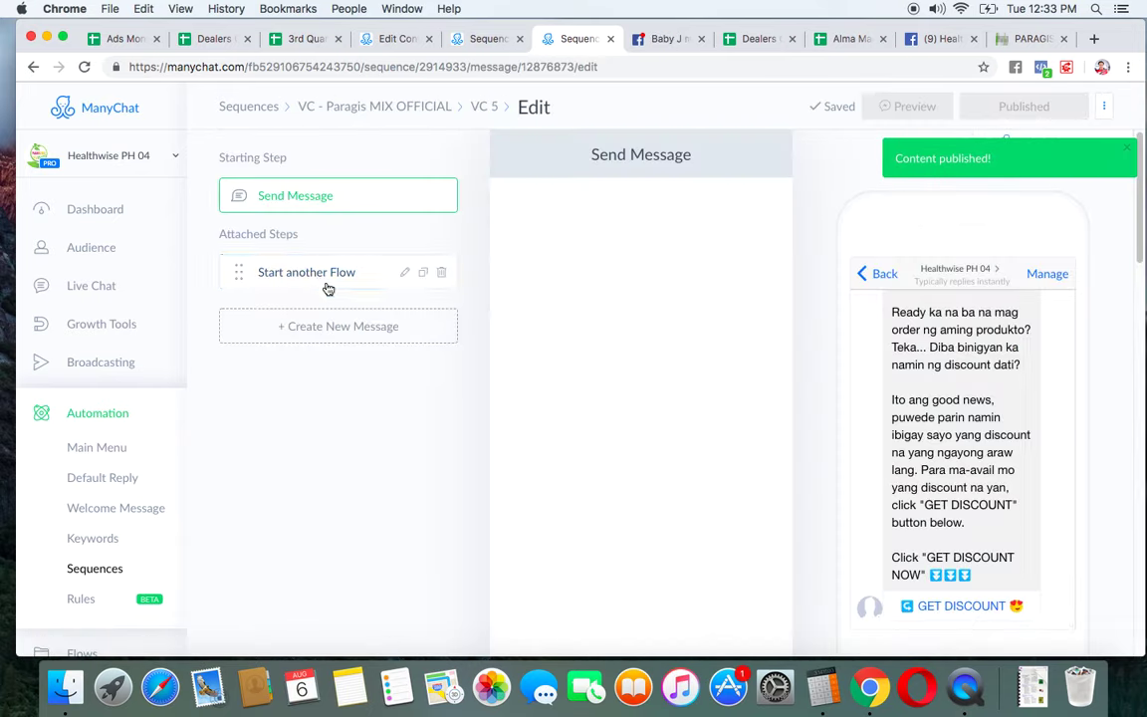
left_click(317, 278)
left_click(753, 210)
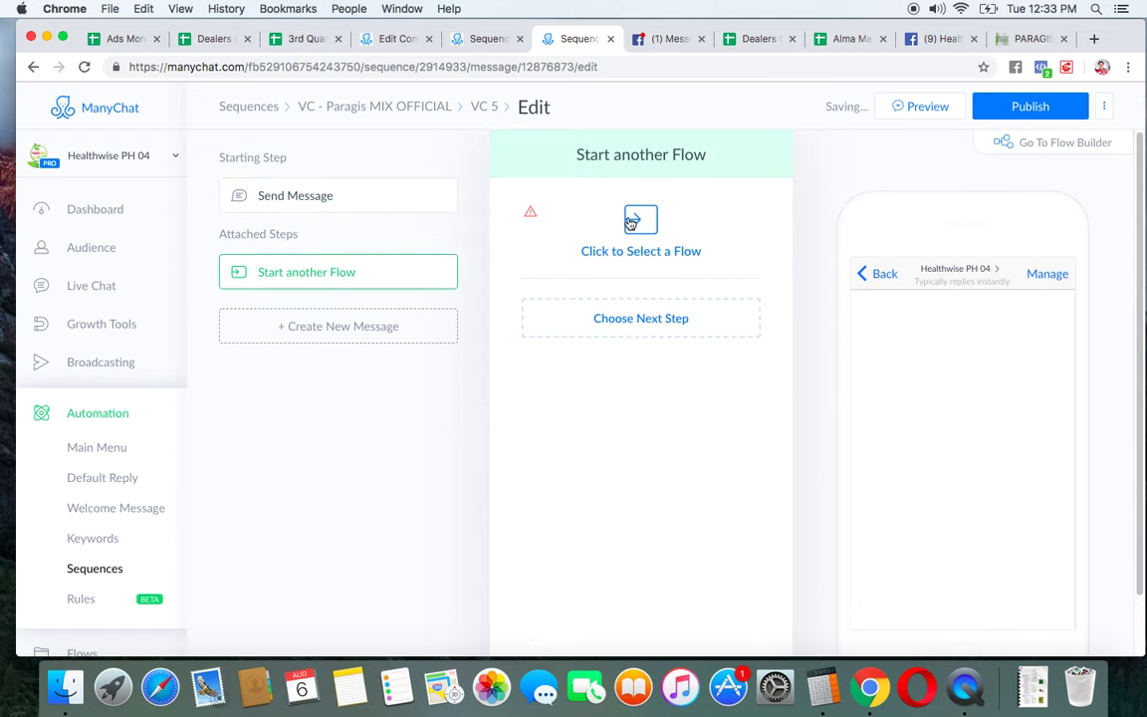
Attach the "Aug - Paragis - Discounted" flow to VC 5's Start another Flow step and publish the message
left_click(645, 221)
type("Aug")
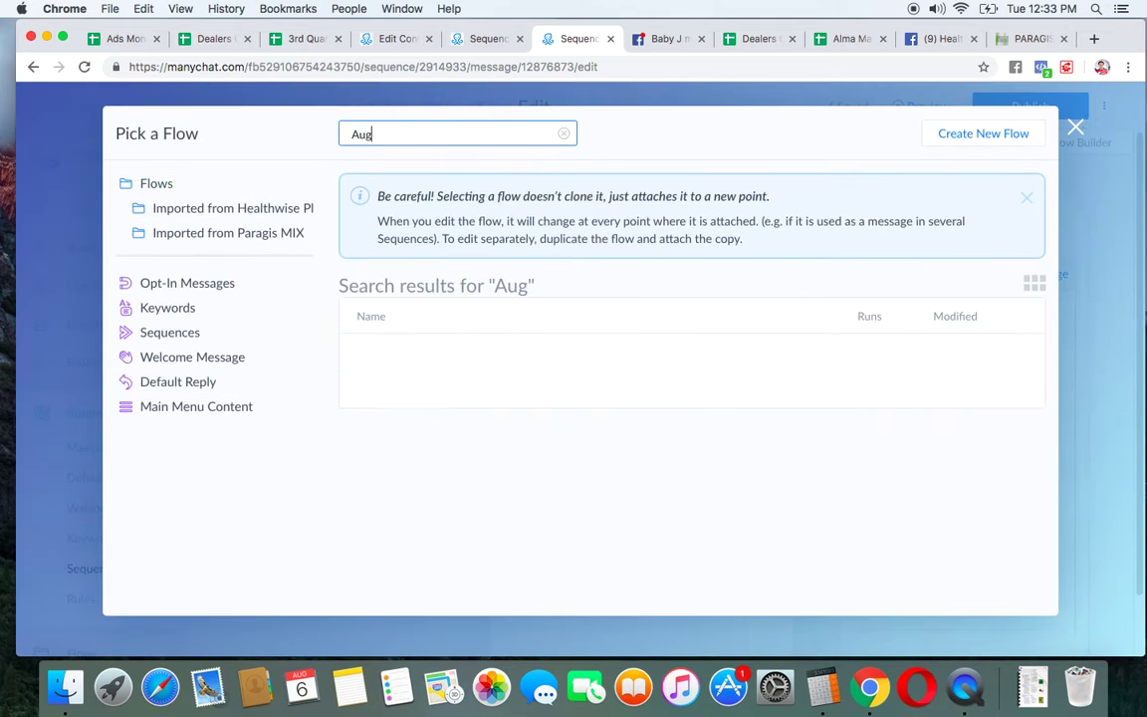
left_click(448, 356)
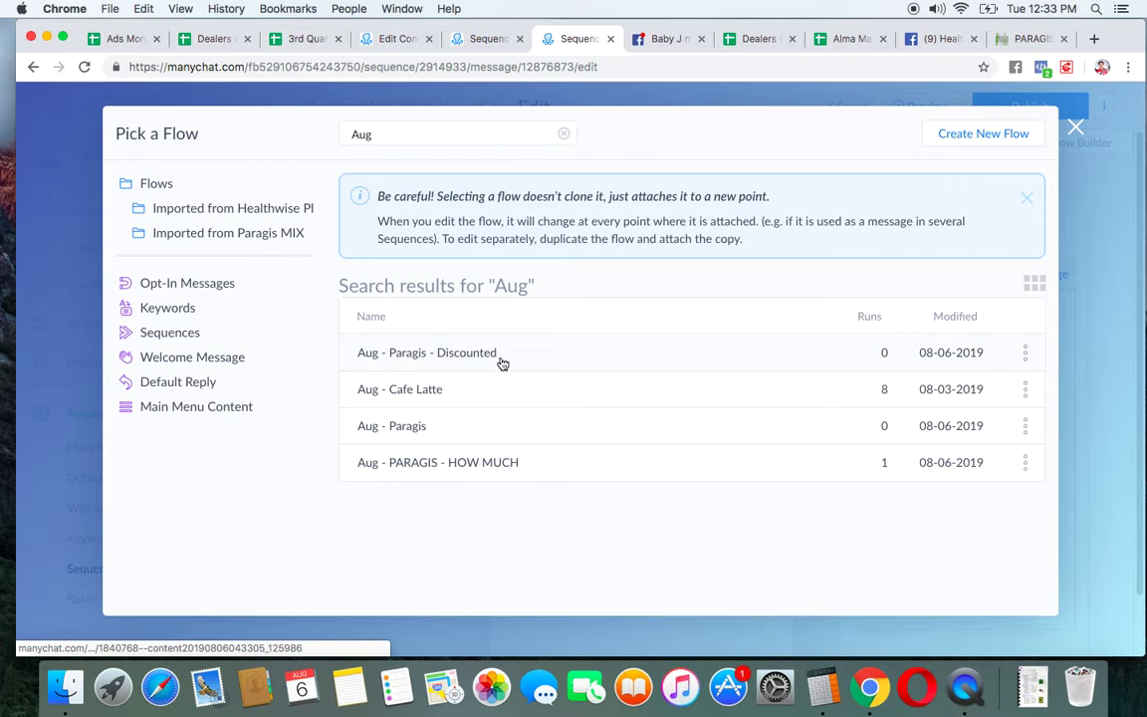
left_click(948, 596)
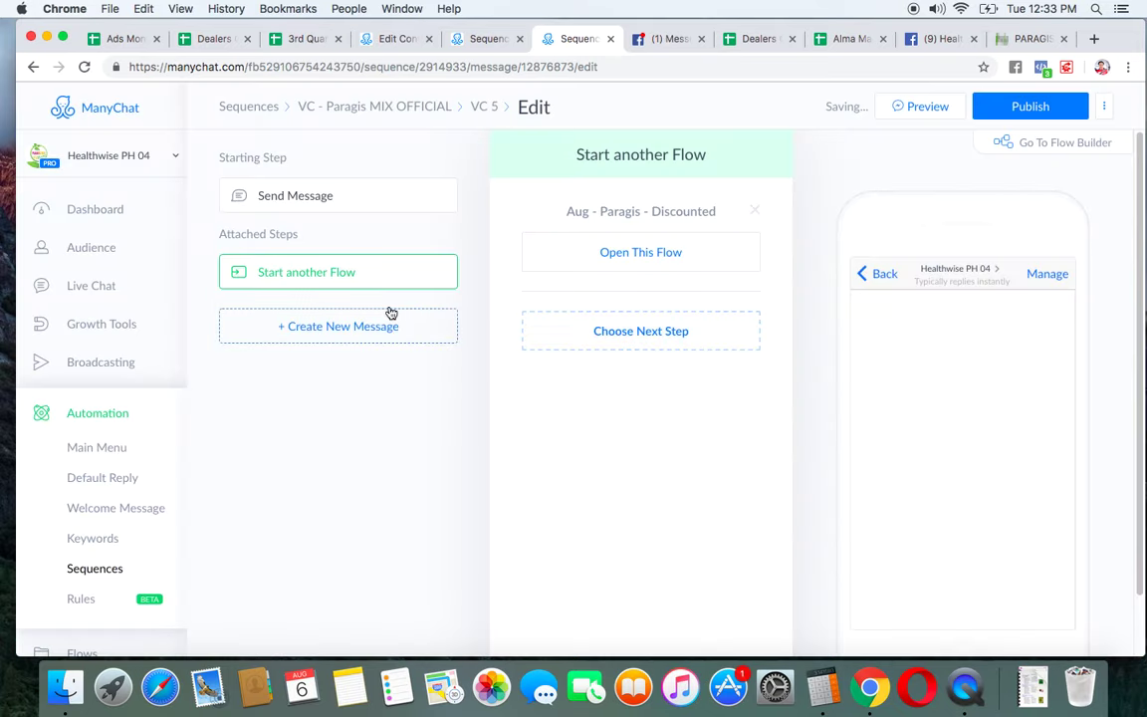
left_click(1036, 109)
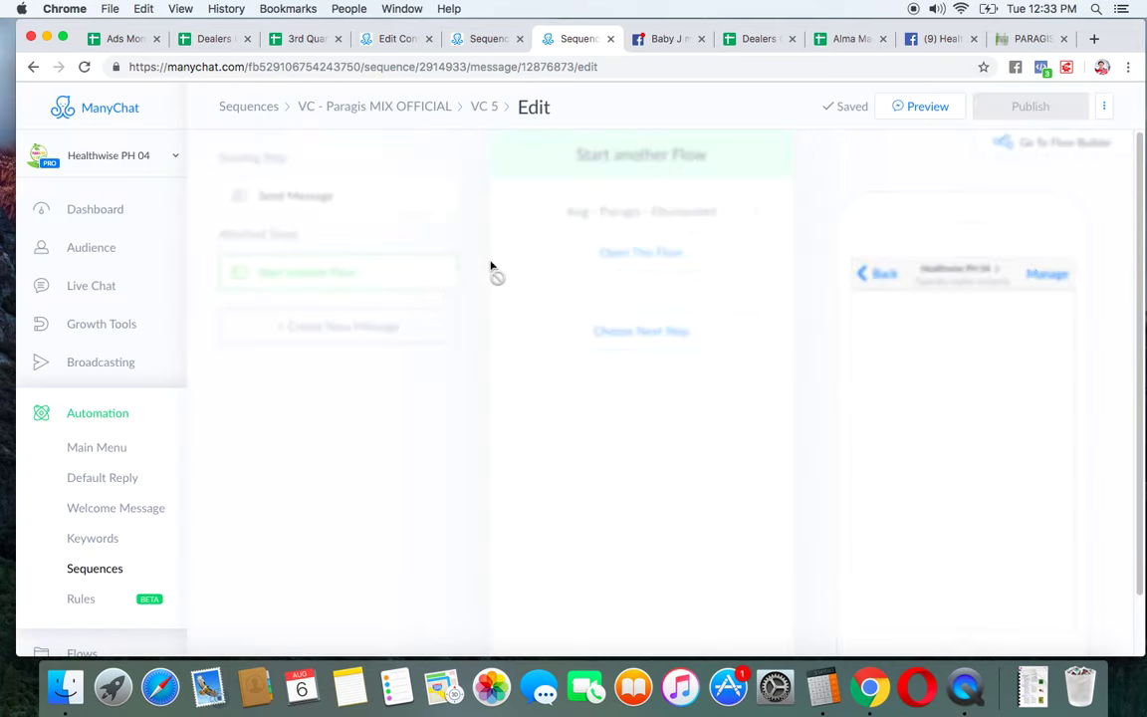
left_click(380, 108)
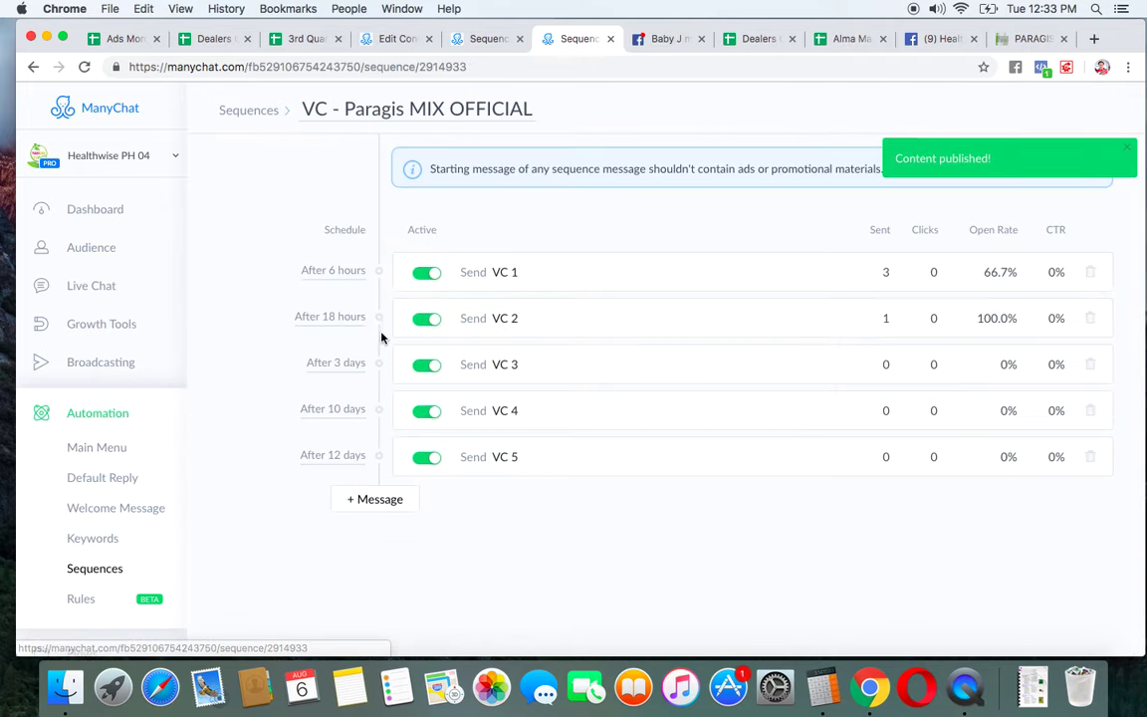
left_click(516, 413)
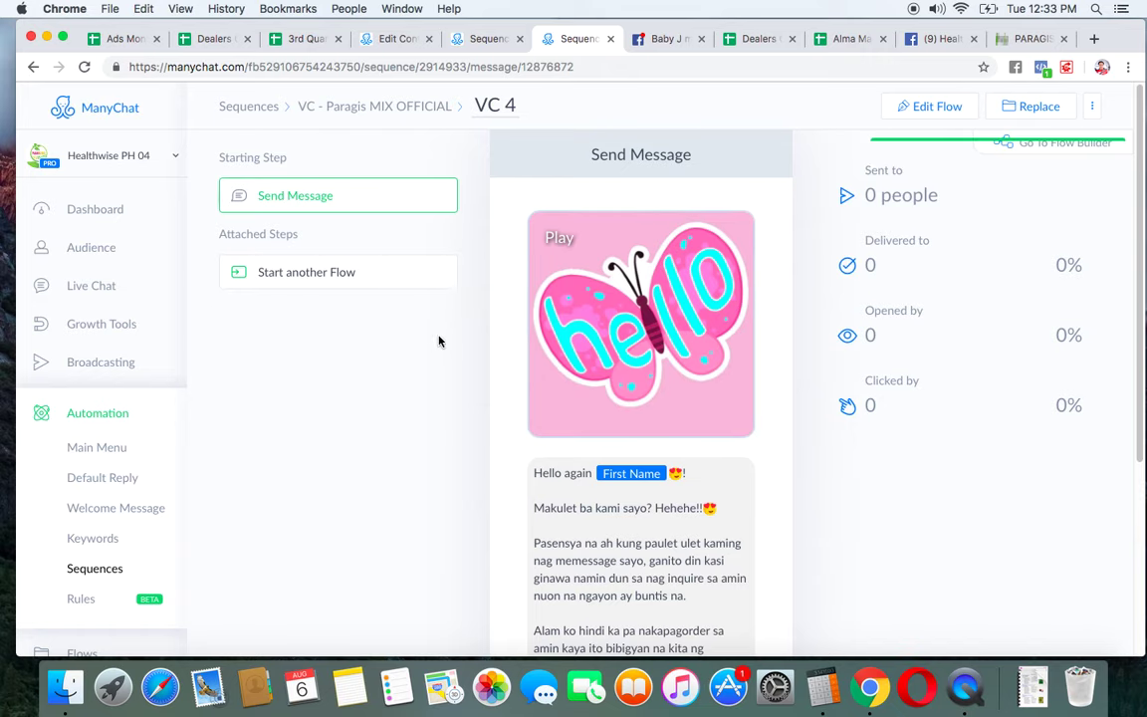
left_click(481, 31)
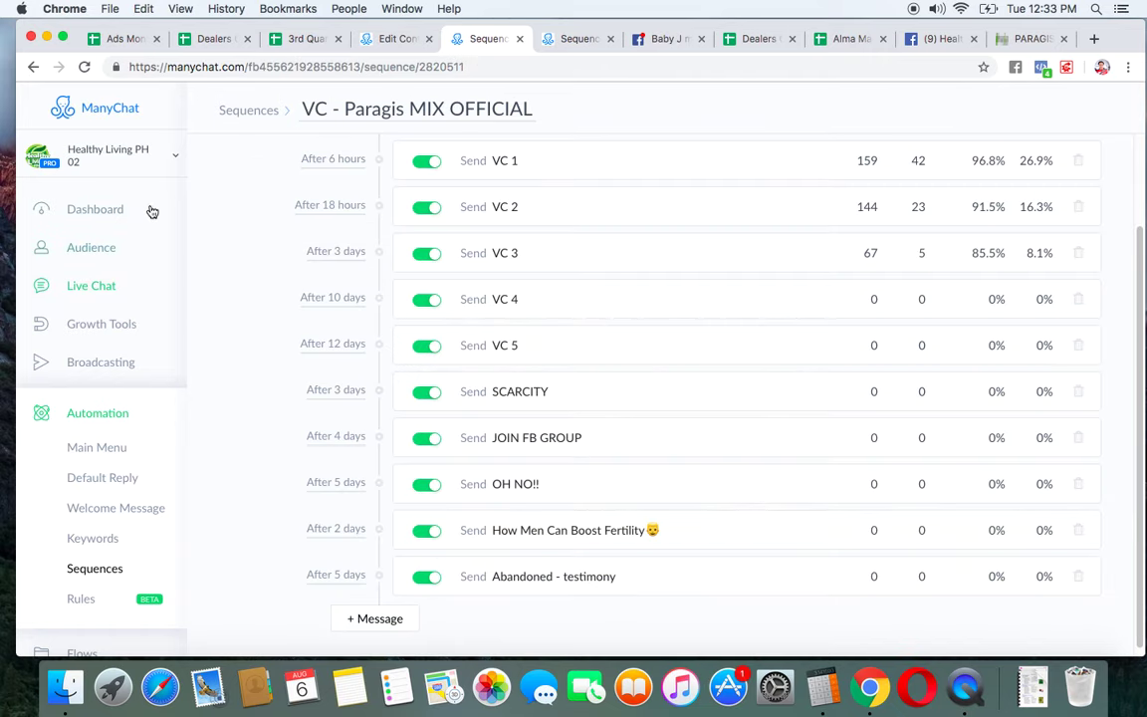
left_click(107, 151)
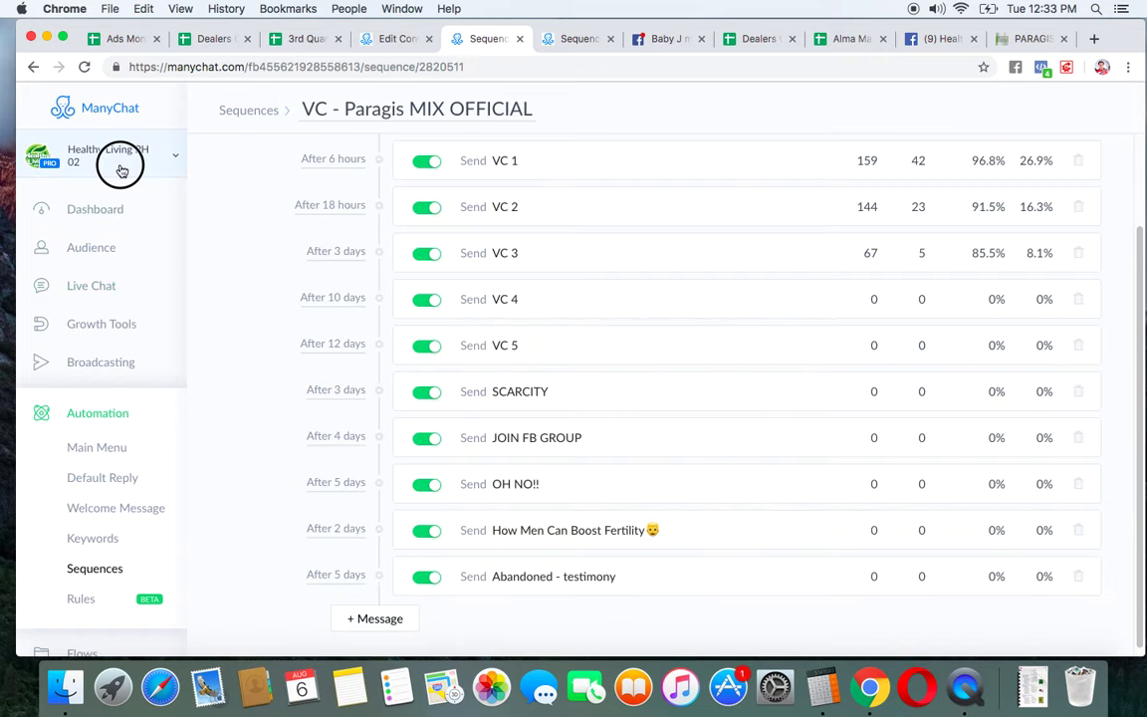
Search the Healthwise PH 04 flows for "Aug" and open the "Aug - Paragis - Discounted" flow for editing
left_click(396, 38)
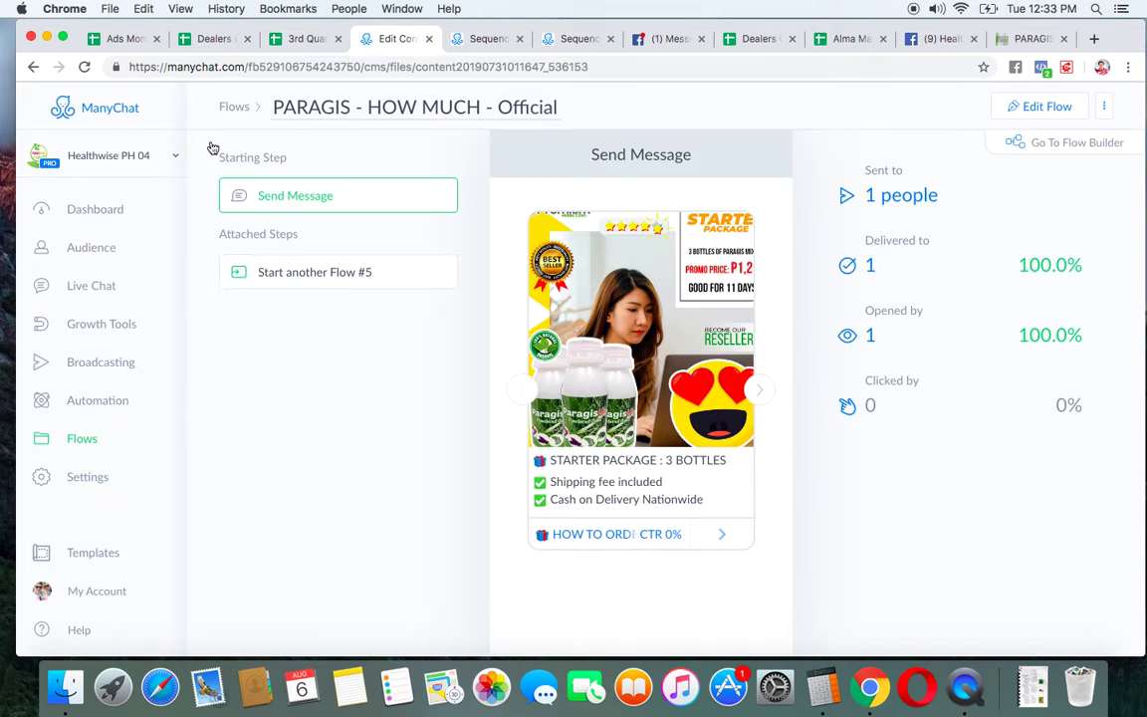
left_click(83, 448)
type("Au")
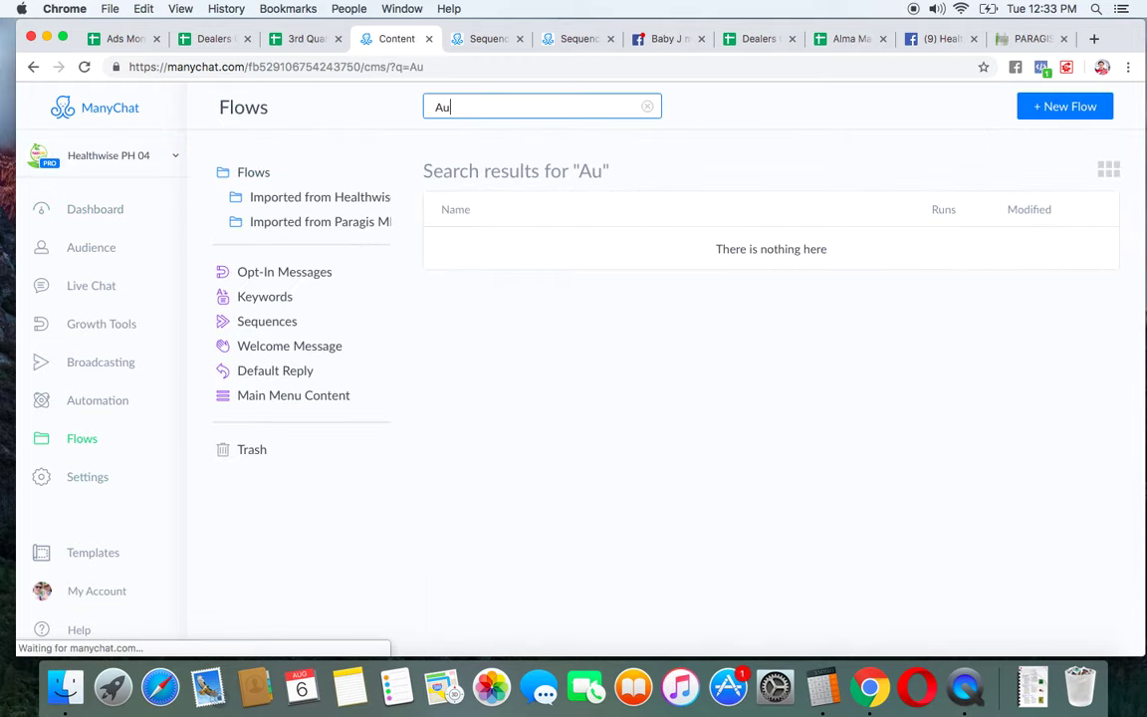
type("g")
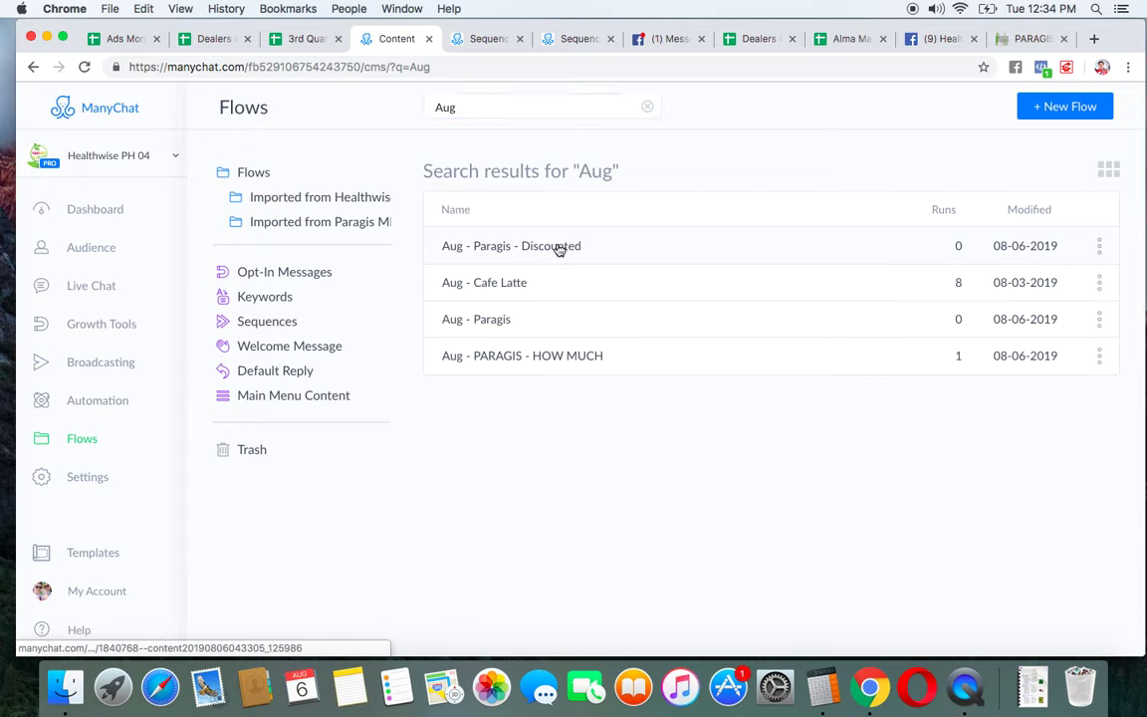
left_click(560, 250)
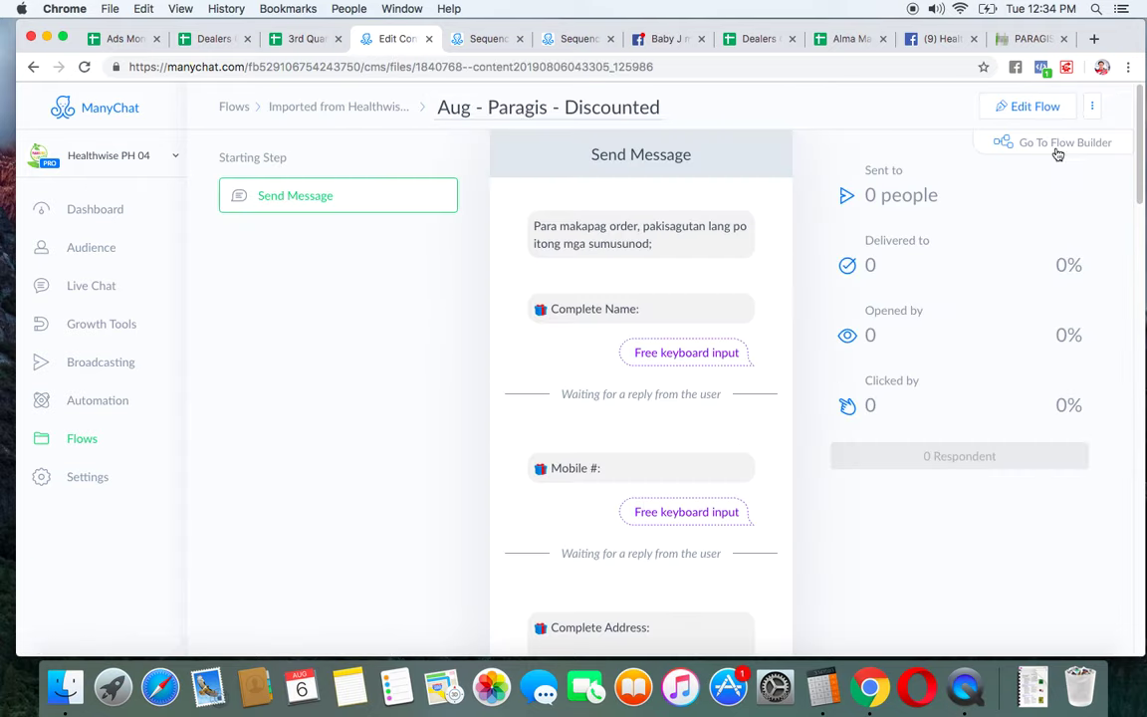
left_click(1030, 107)
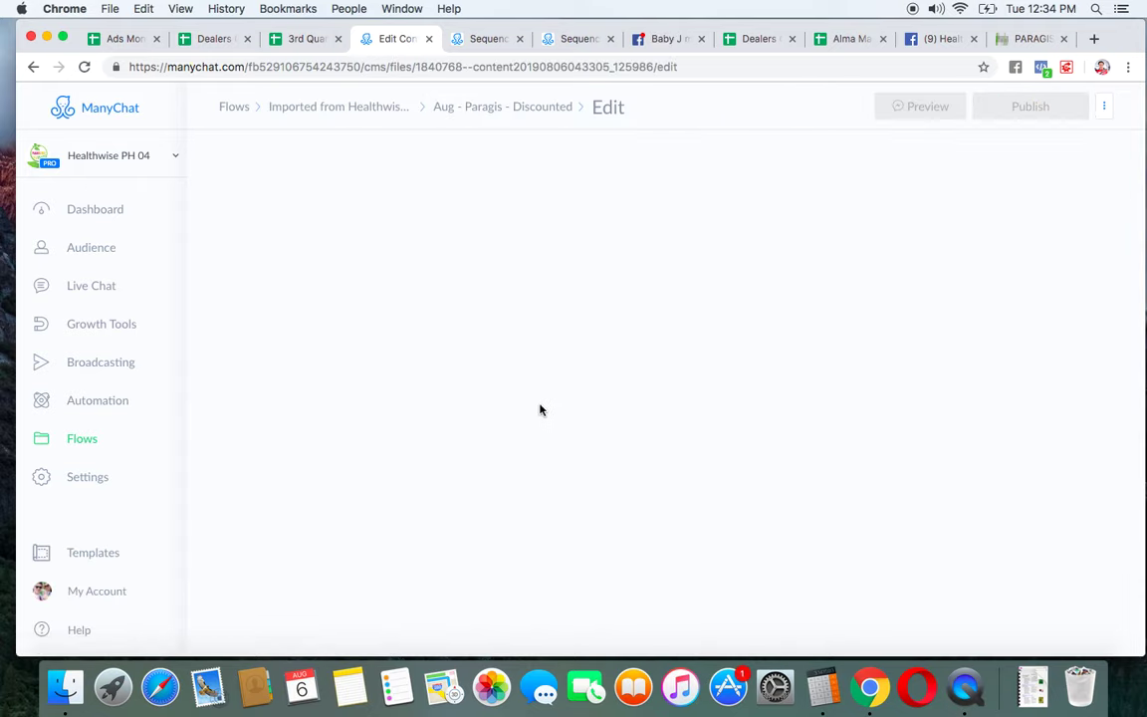
In the Minimum Order block of the price list message, set the promo price to ₱1,200 and add the line "👉 Original Price: ₱1,250"
scroll(546, 402, "down", 10)
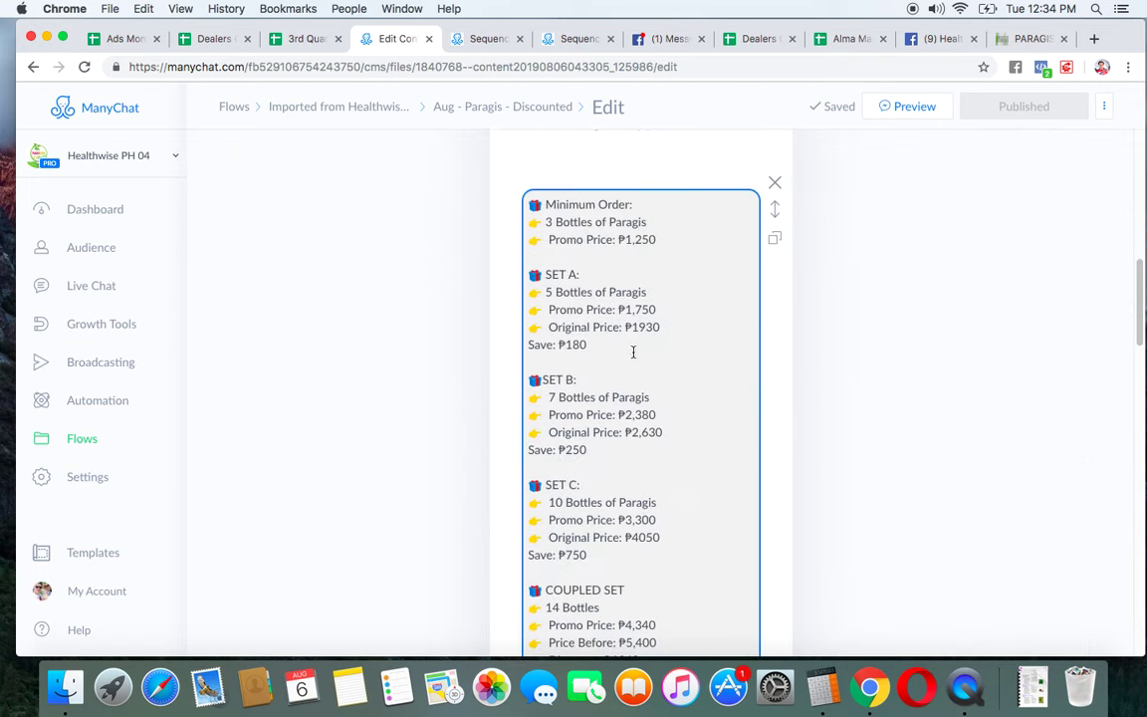
left_click(658, 239)
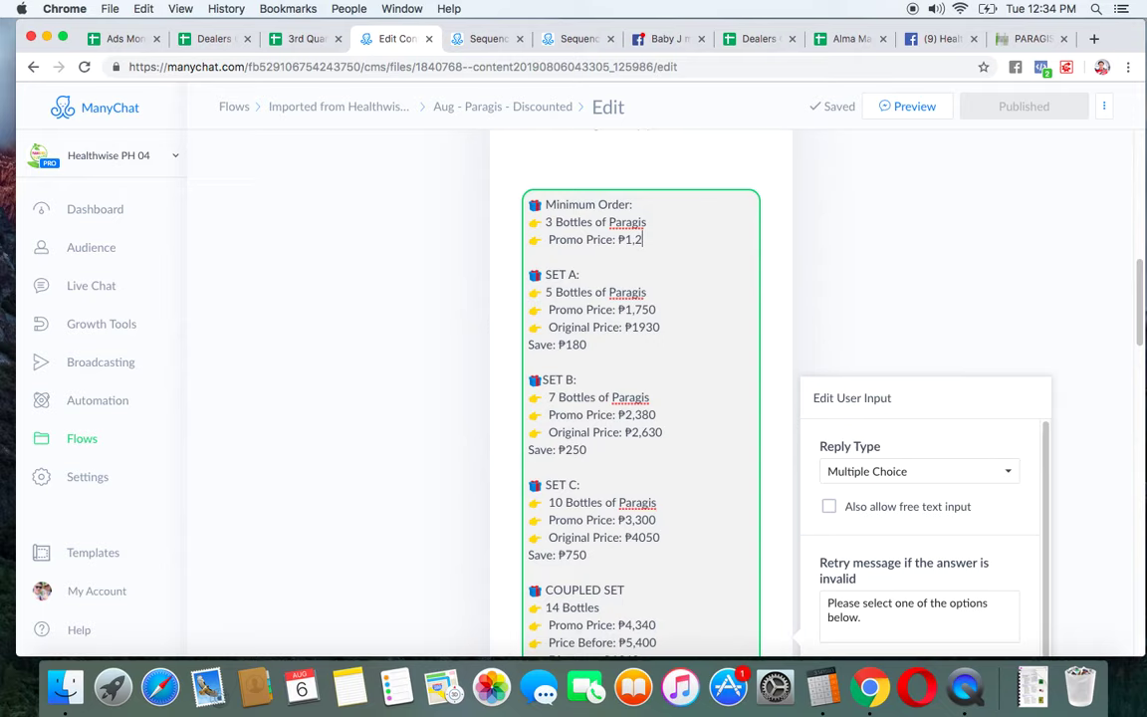
type("00")
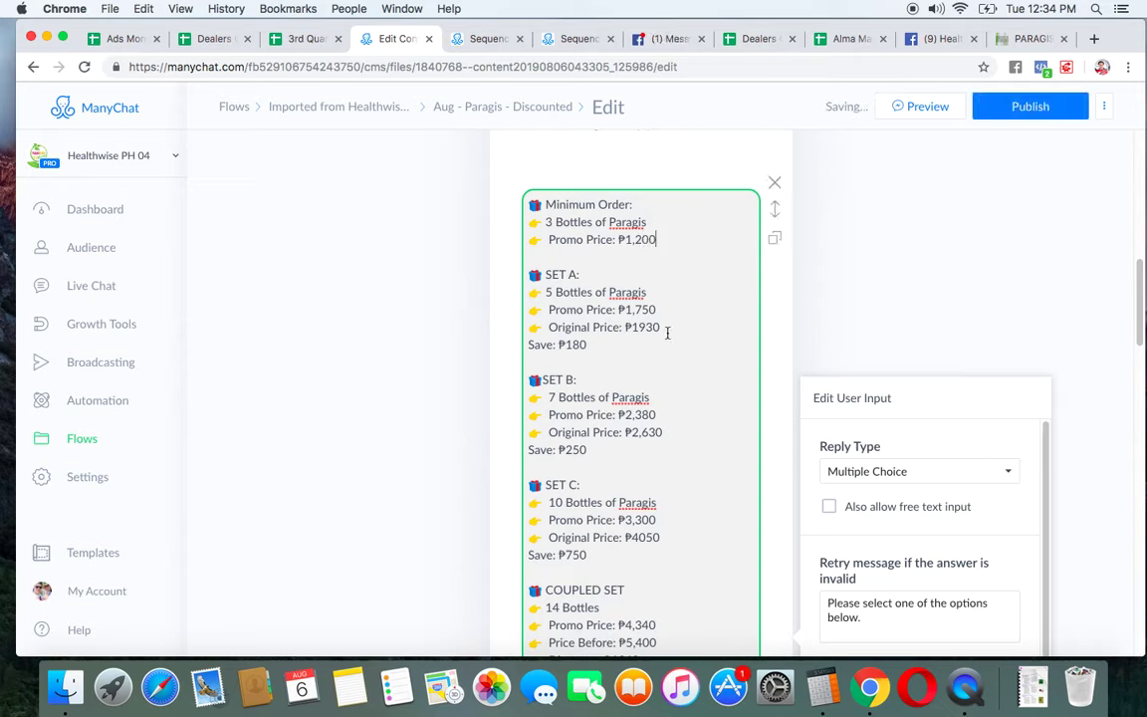
left_click_drag(667, 333, 523, 336)
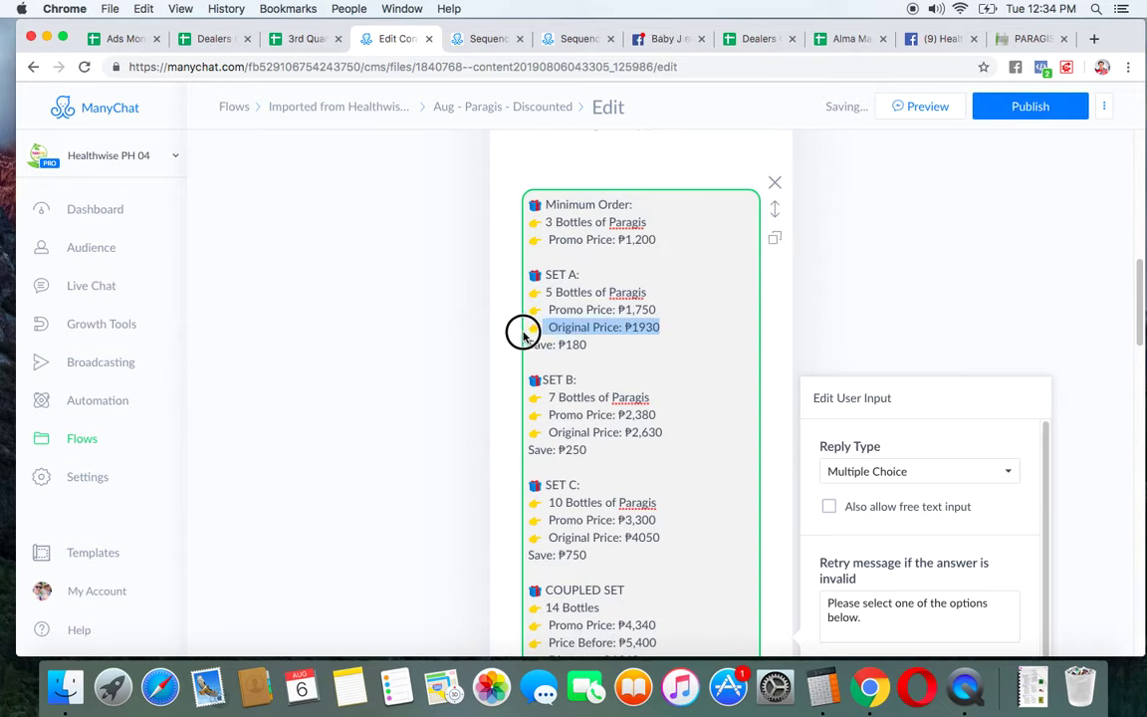
left_click(680, 240)
key("Return")
type("👉 Original Price: ₱1930")
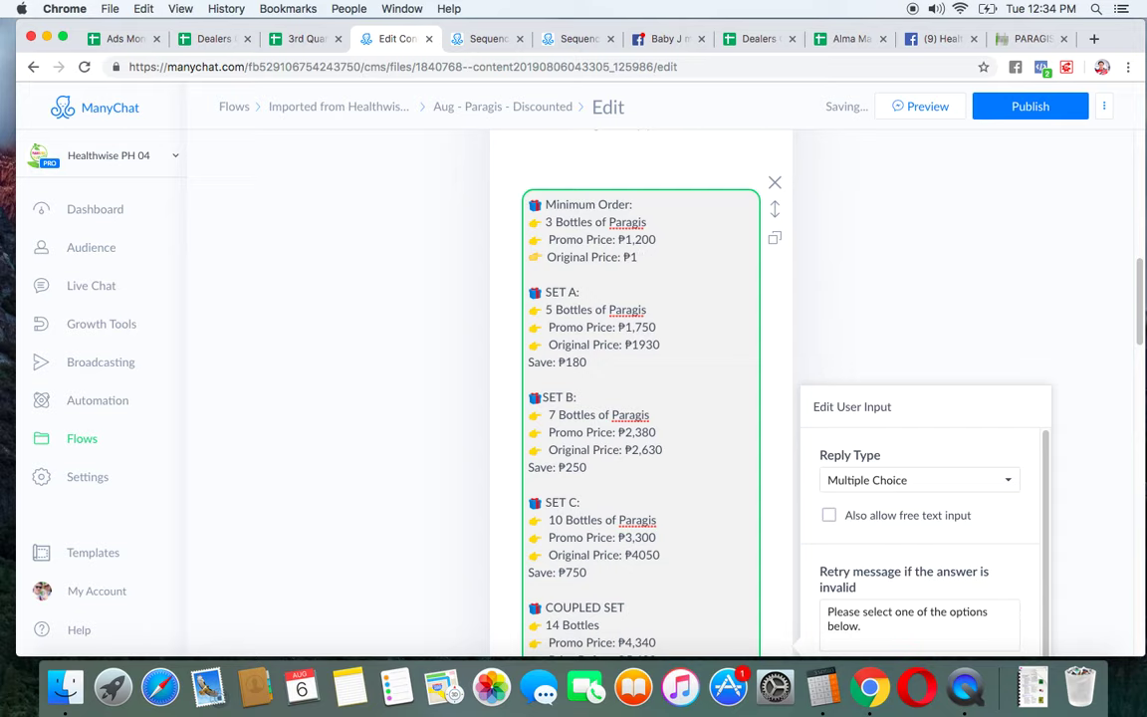
left_click(379, 387)
Update SET A in the price list to a promo price of ₱1,700, an original price of ₱1980 and a saving of ₱230
left_click(664, 327)
key("BackSpace")
key("BackSpace")
left_click(661, 346)
key("BackSpace")
key("BackSpace")
left_click(492, 415)
left_click(591, 361)
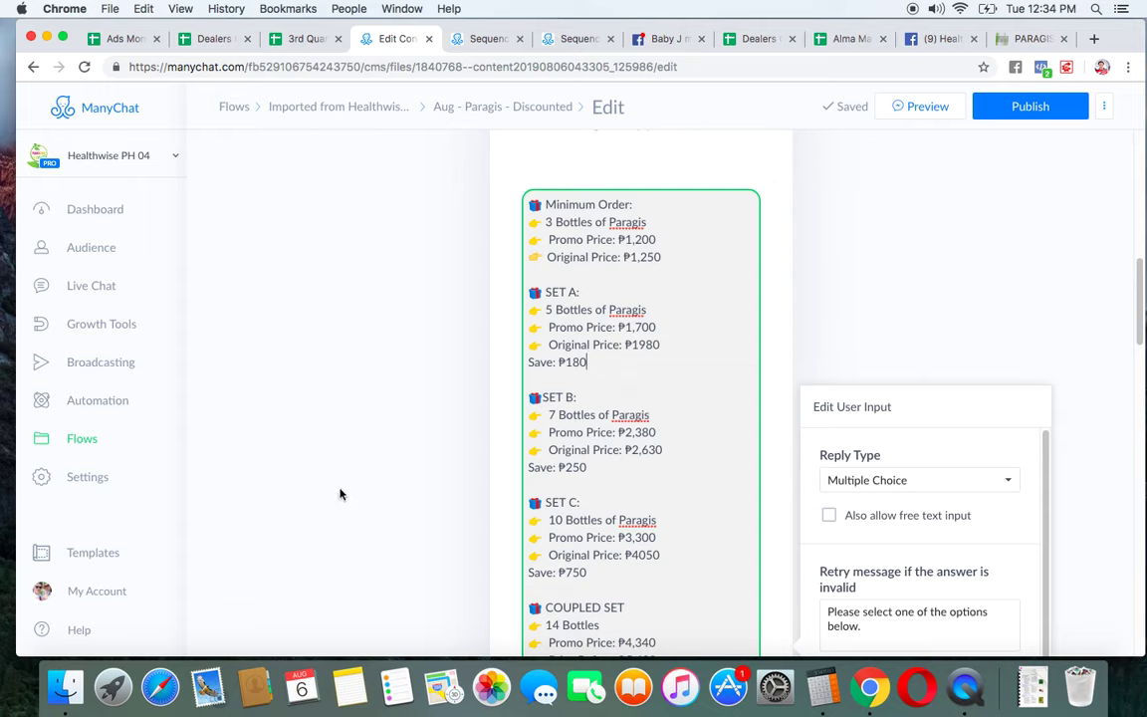
key("BackSpace")
key("BackSpace")
key("BackSpace")
type("230")
left_click(370, 518)
Update SET B in the price list to a promo price of ₱2,330, an original price of ₱2,680 and a saving of ₱300
scroll(417, 512, "down", 3)
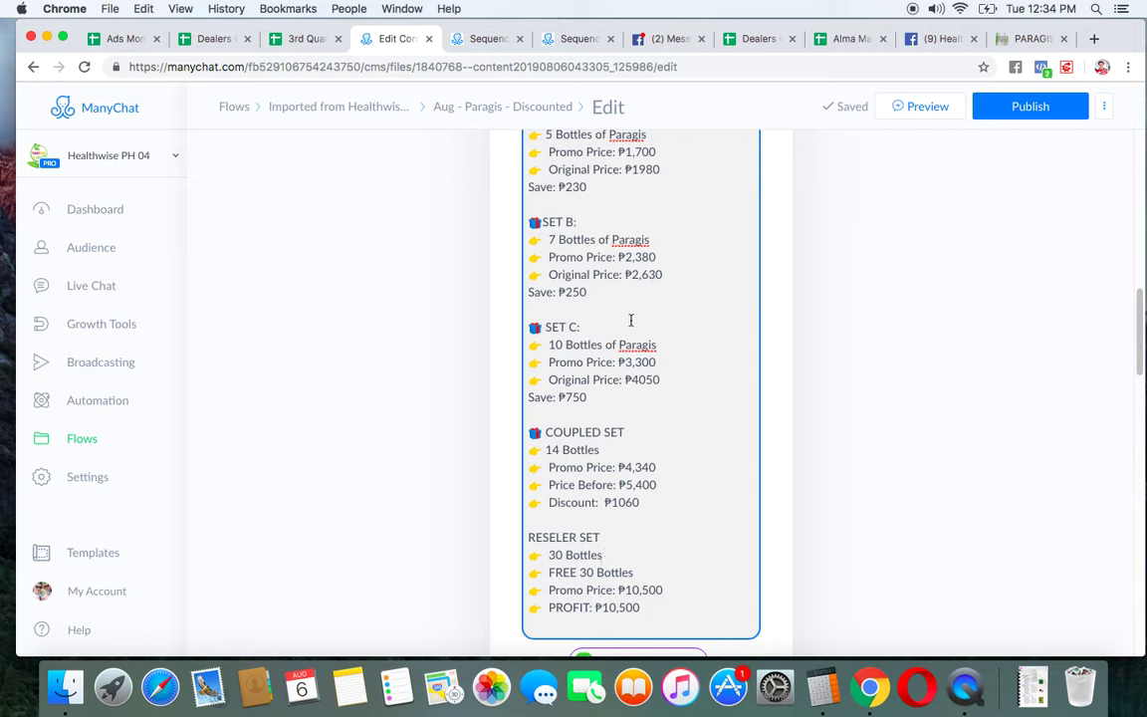
left_click(666, 259)
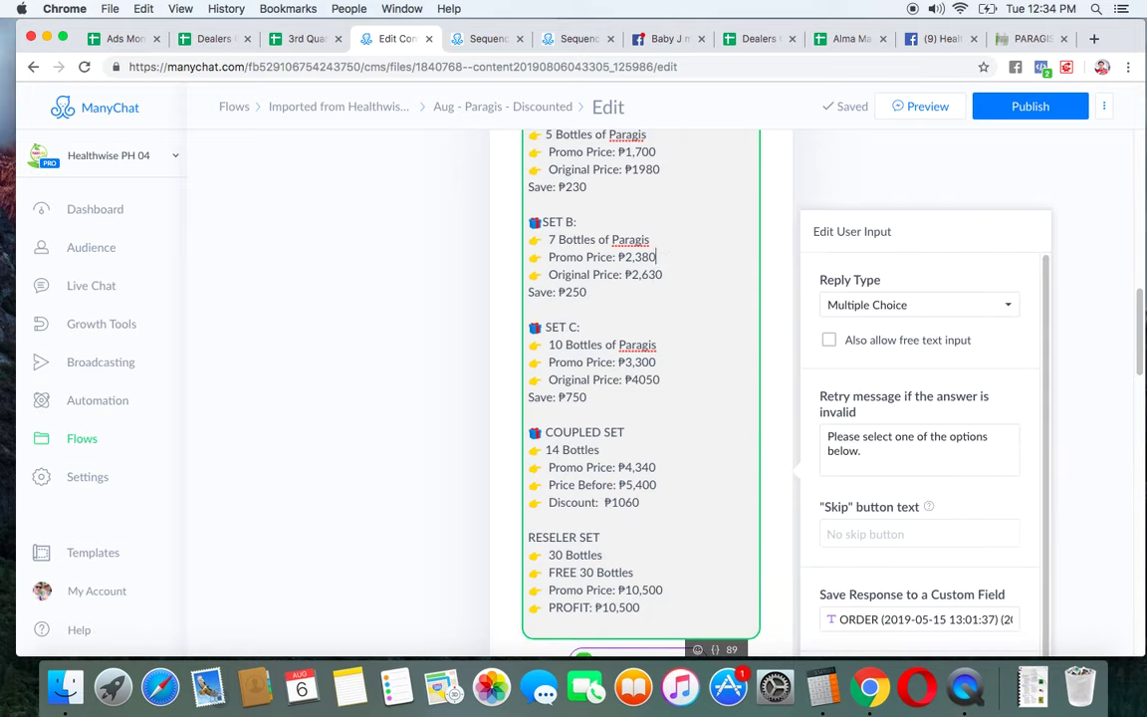
key("BackSpace")
type("30")
left_click(674, 274)
key("BackSpace")
key("BackSpace")
type("80")
type("300")
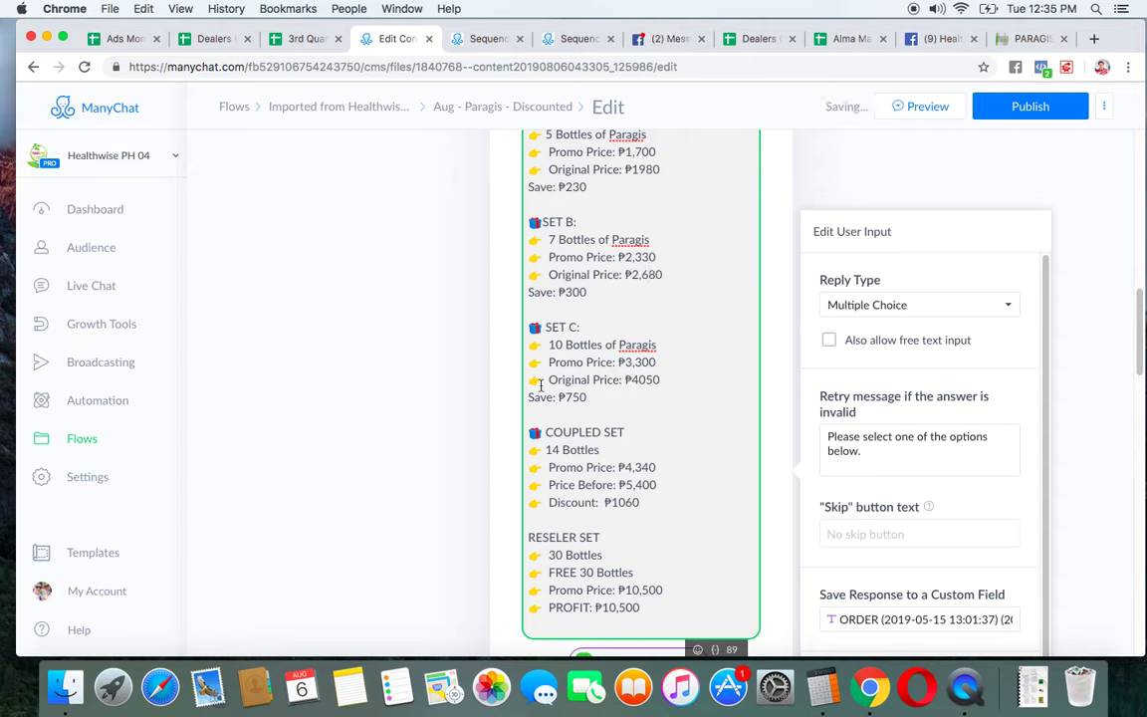
left_click(413, 361)
Update SET C in the price list to a promo price of ₱3,250, an original price of ₱4100 and a saving of ₱800
left_click(671, 362)
key("BackSpace")
key("BackSpace")
type("250")
type("1")
type("00")
left_click(589, 396)
type("800")
Set the COUPLED SET promo price to ₱4,290 and its price before to ₱5,450
left_click(658, 467)
scroll(349, 481, "down", 3)
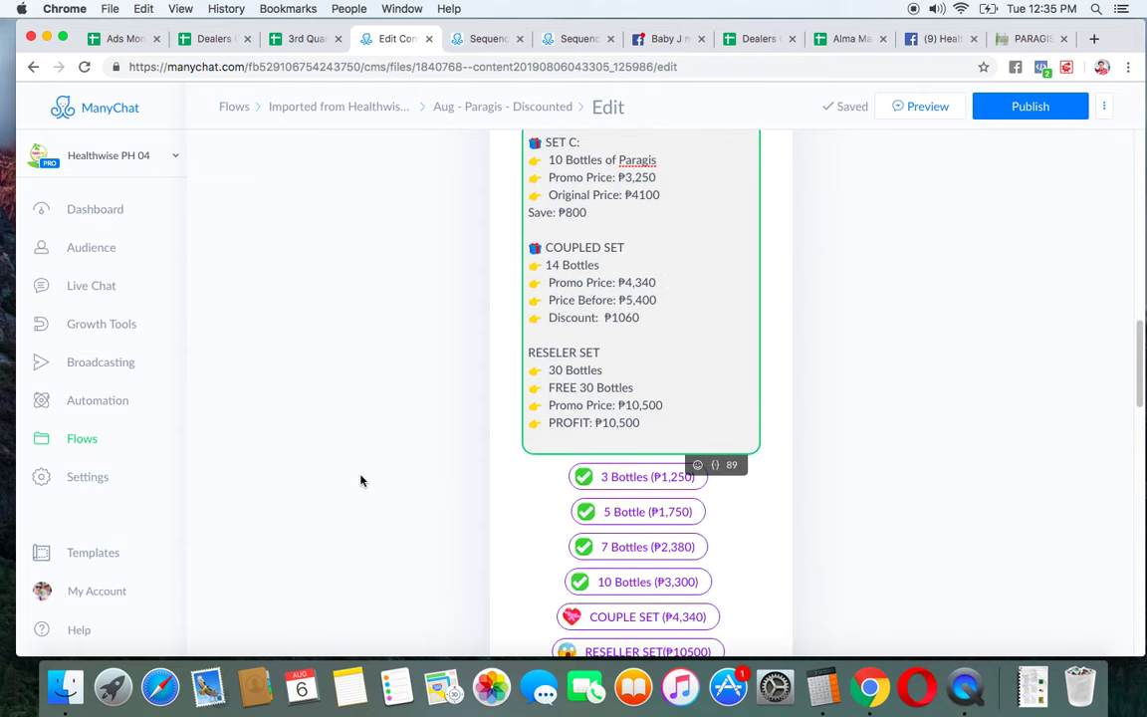
key("BackSpace")
key("BackSpace")
key("BackSpace")
key("BackSpace")
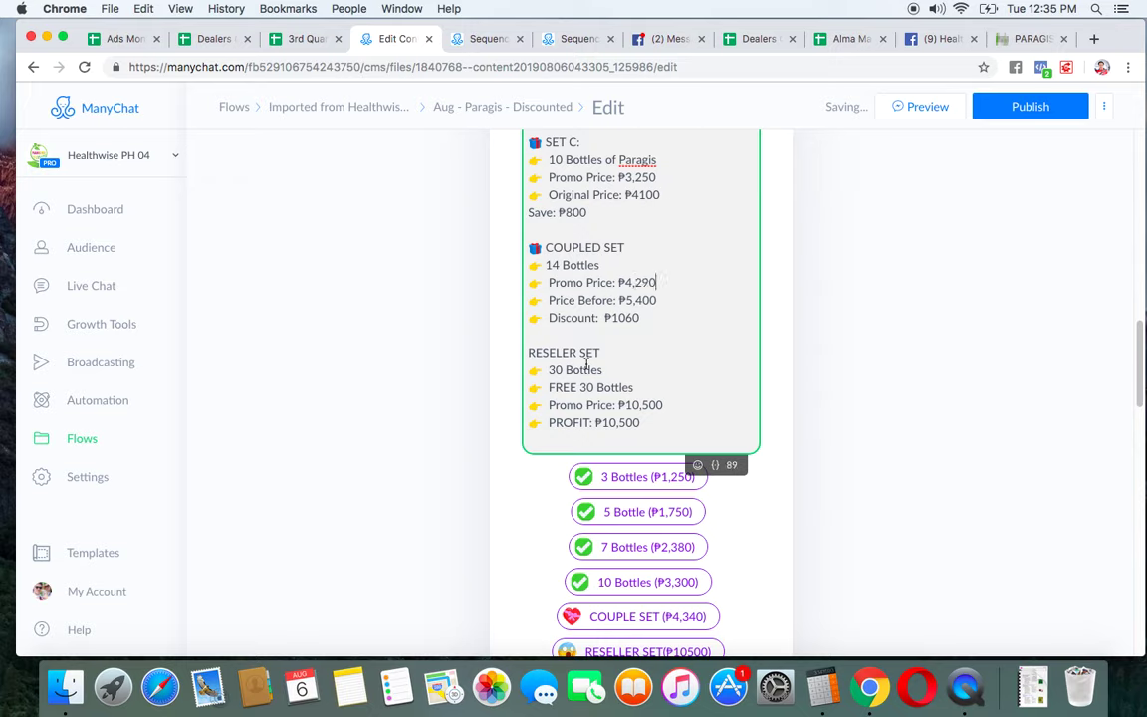
left_click(667, 297)
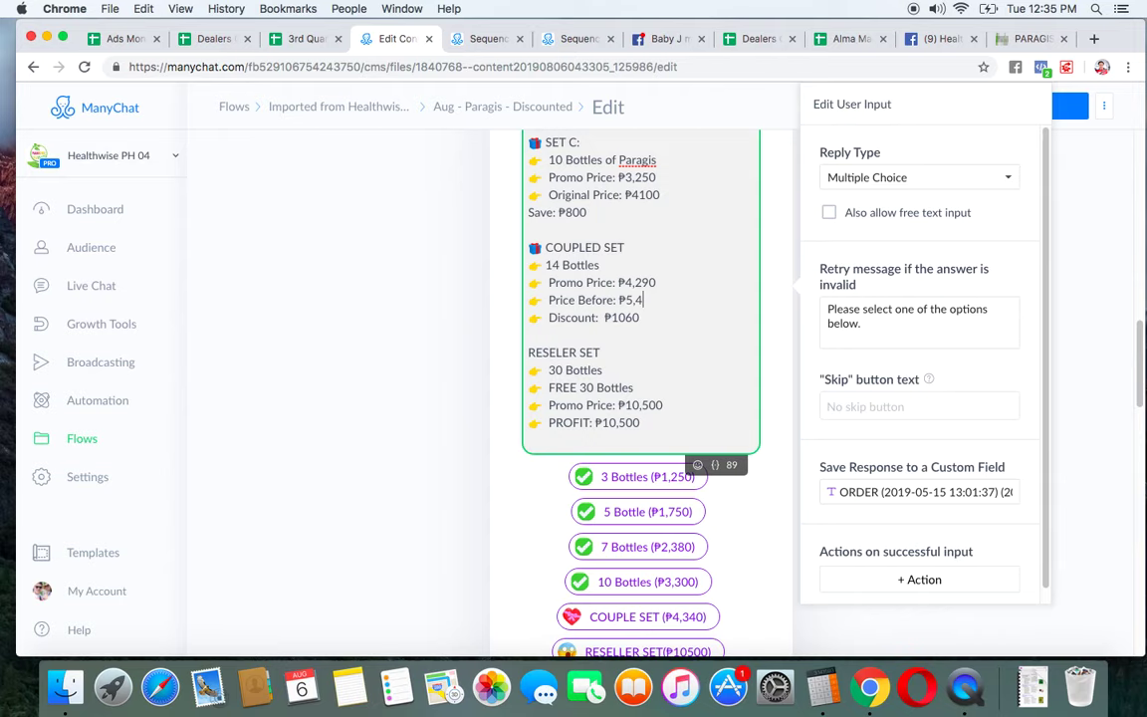
type("0")
left_click(362, 375)
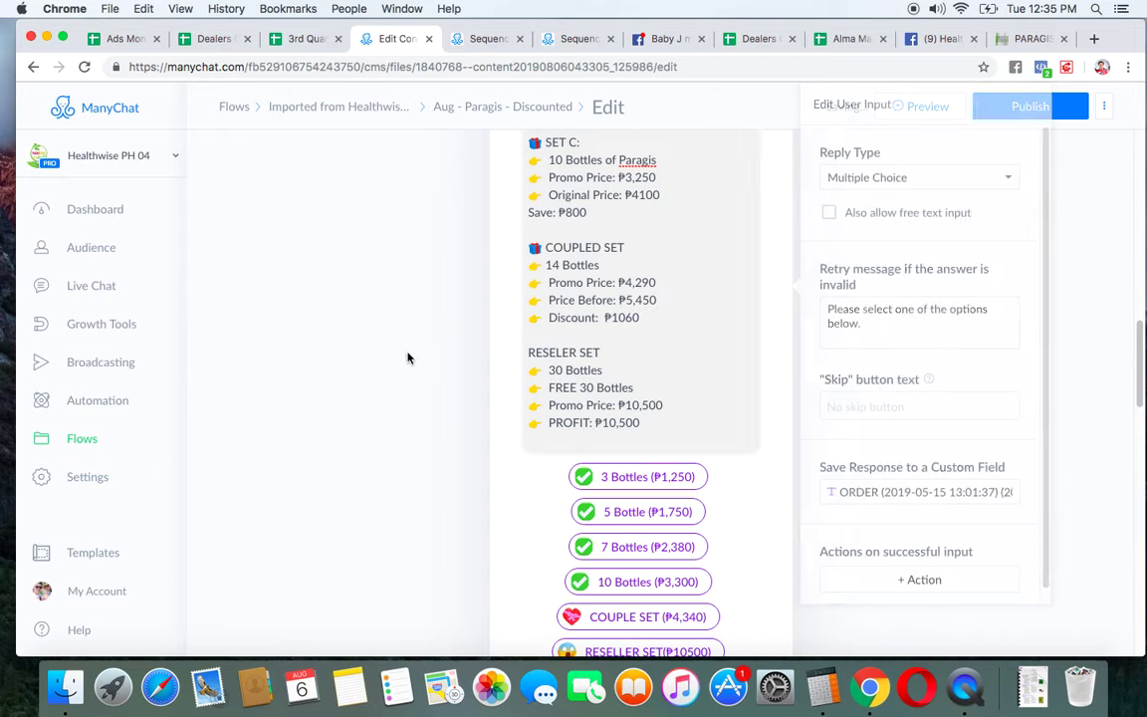
Set the COUPLED SET discount in the price list to ₱1110
left_click(652, 319)
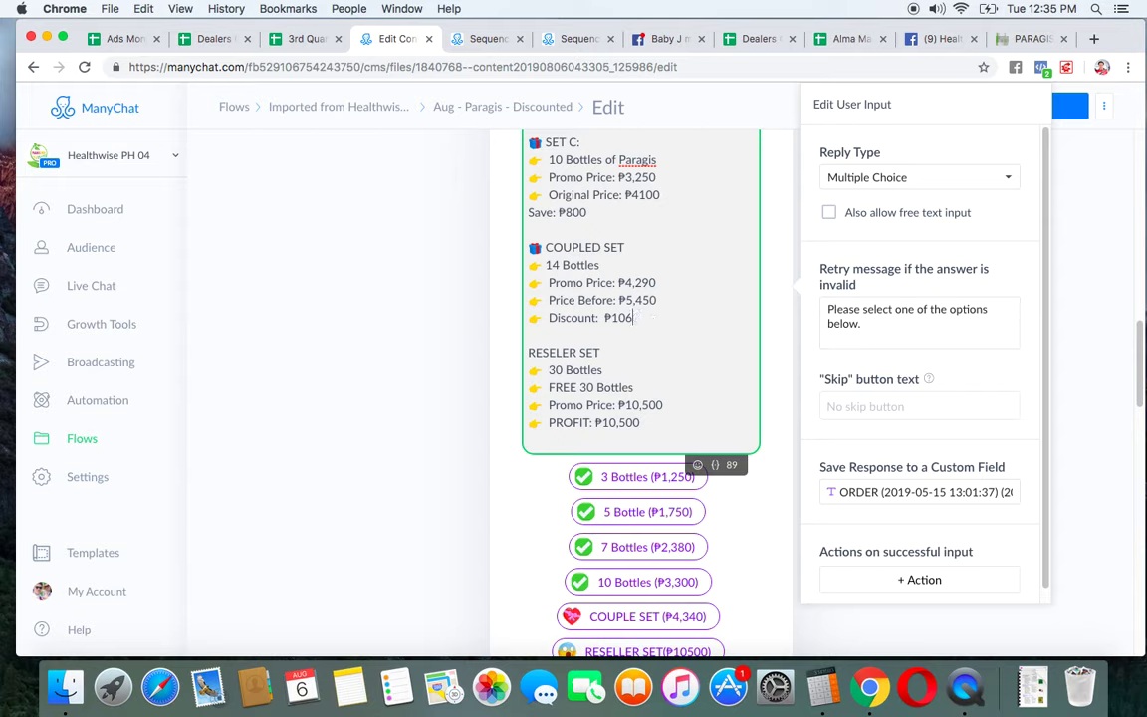
type("0")
key("BackSpace")
key("BackSpace")
key("BackSpace")
type("060")
key("BackSpace")
type("1101")
key("BackSpace")
key("BackSpace")
type("1")
key("BackSpace")
key("BackSpace")
key("BackSpace")
type("060")
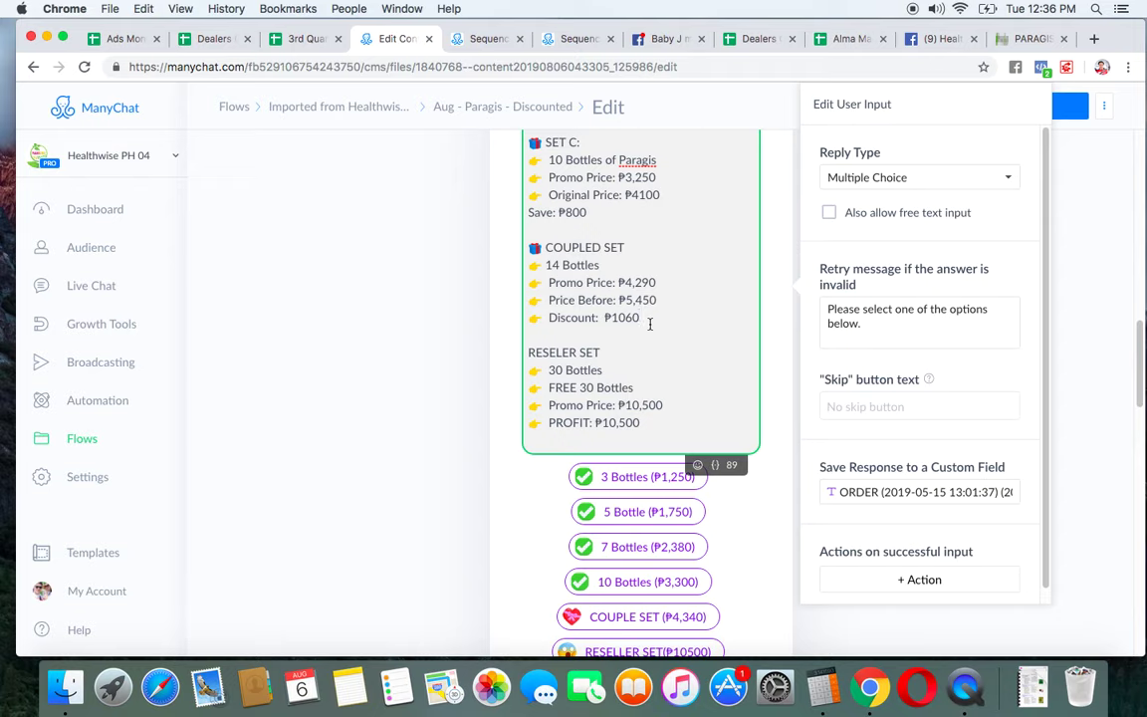
key("BackSpace")
key("BackSpace")
key("BackSpace")
type("110")
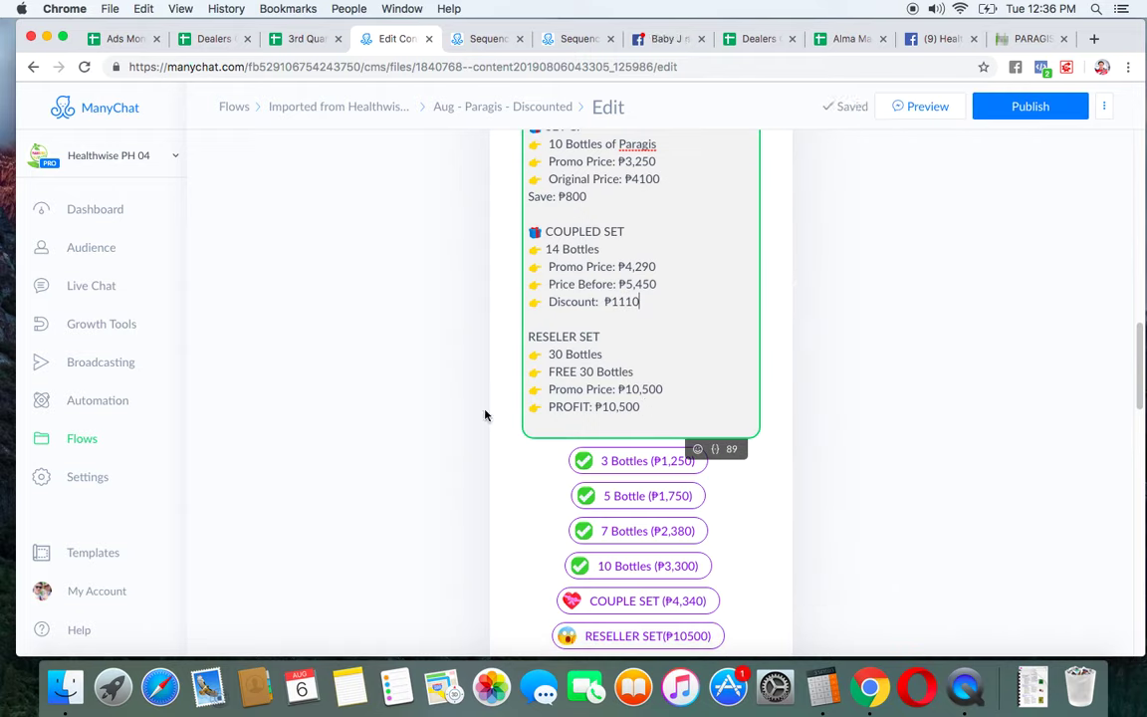
left_click(358, 418)
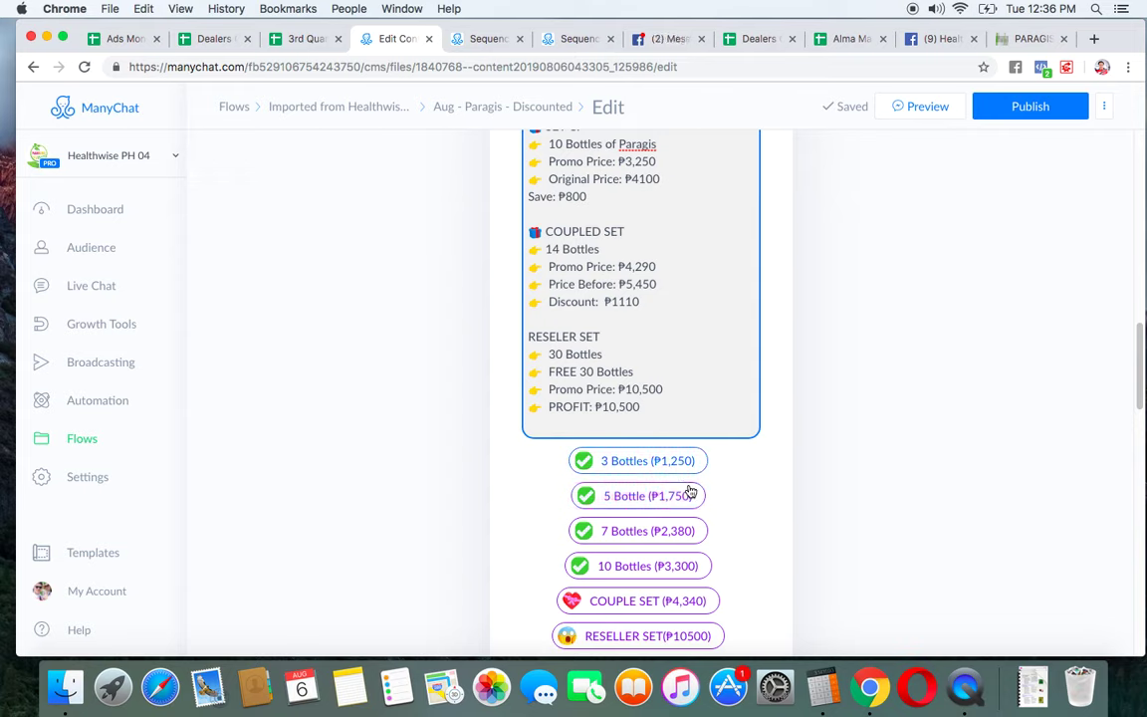
Change the price in the 3 Bottles quick reply below the price list to ₱1,200
left_click(657, 460)
key("End")
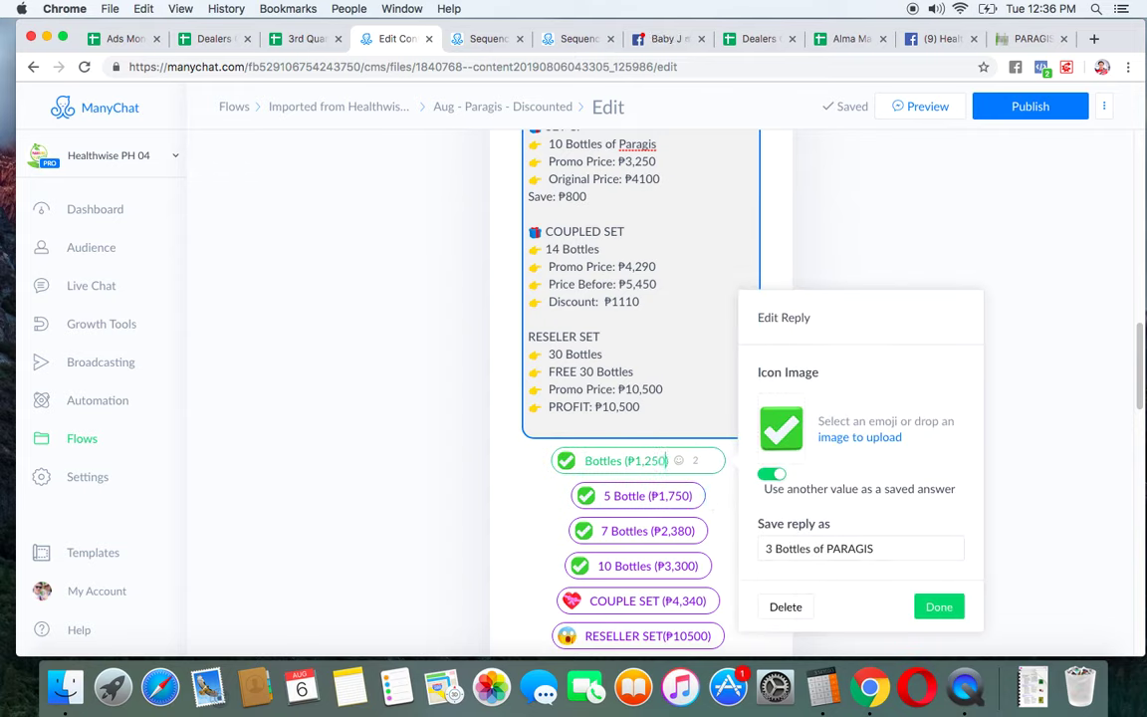
key("BackSpace")
key("BackSpace")
type("00")
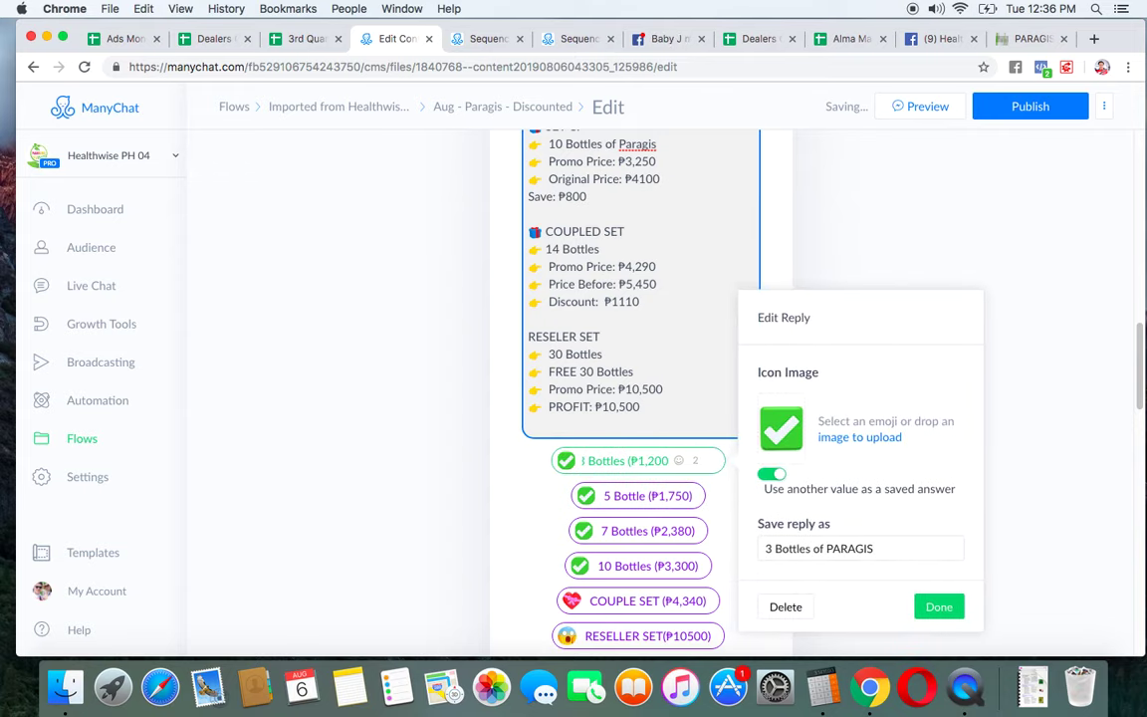
Change the price in the 5 Bottle quick reply to ₱1,700
left_click(660, 495)
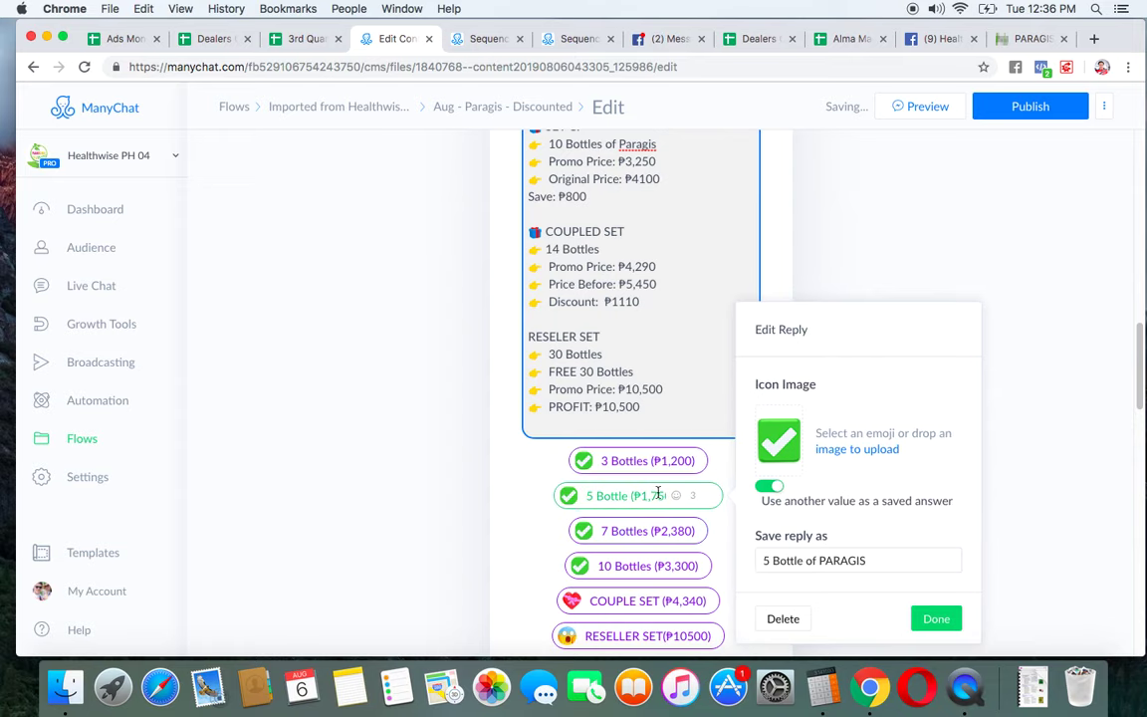
key("Right")
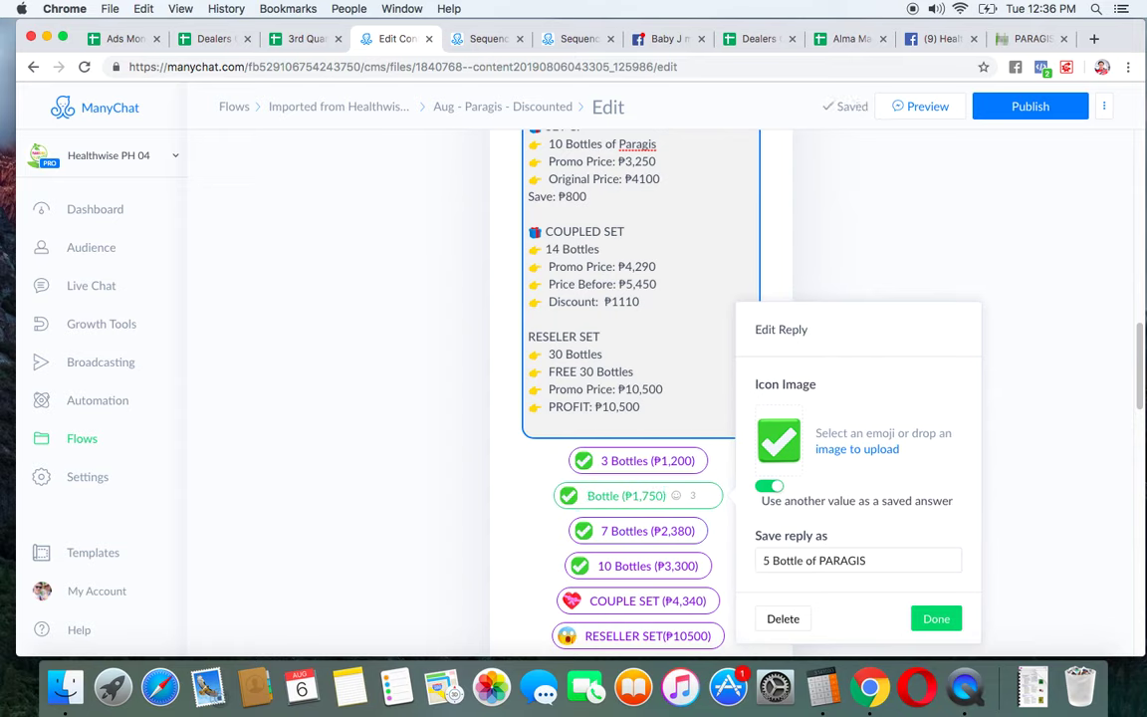
key("BackSpace")
key("BackSpace")
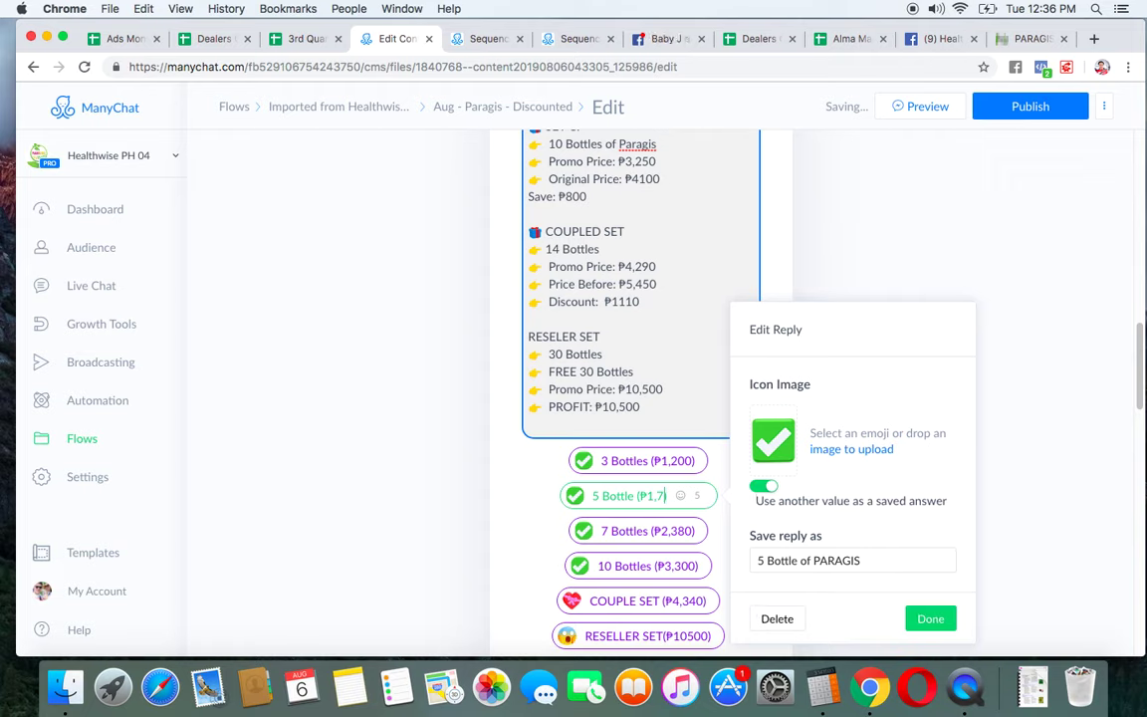
type("00")
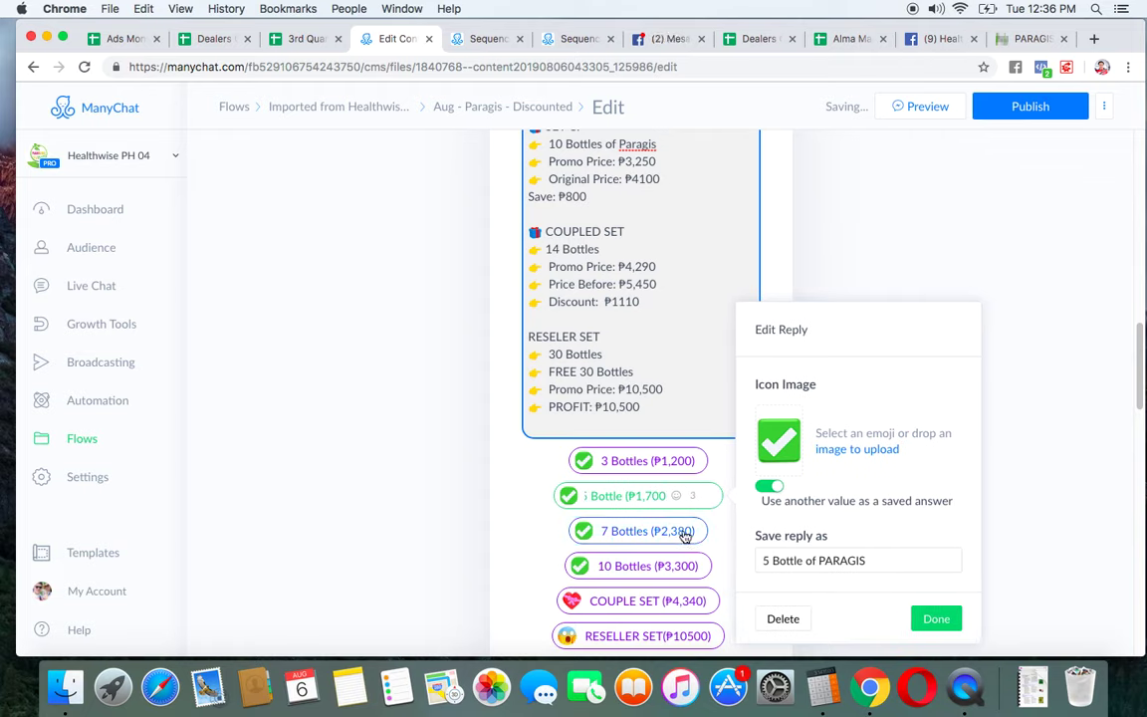
Change the price in the 7 Bottles quick reply to ₱2,330, matching the SET B promo price
left_click(684, 531)
key("Right")
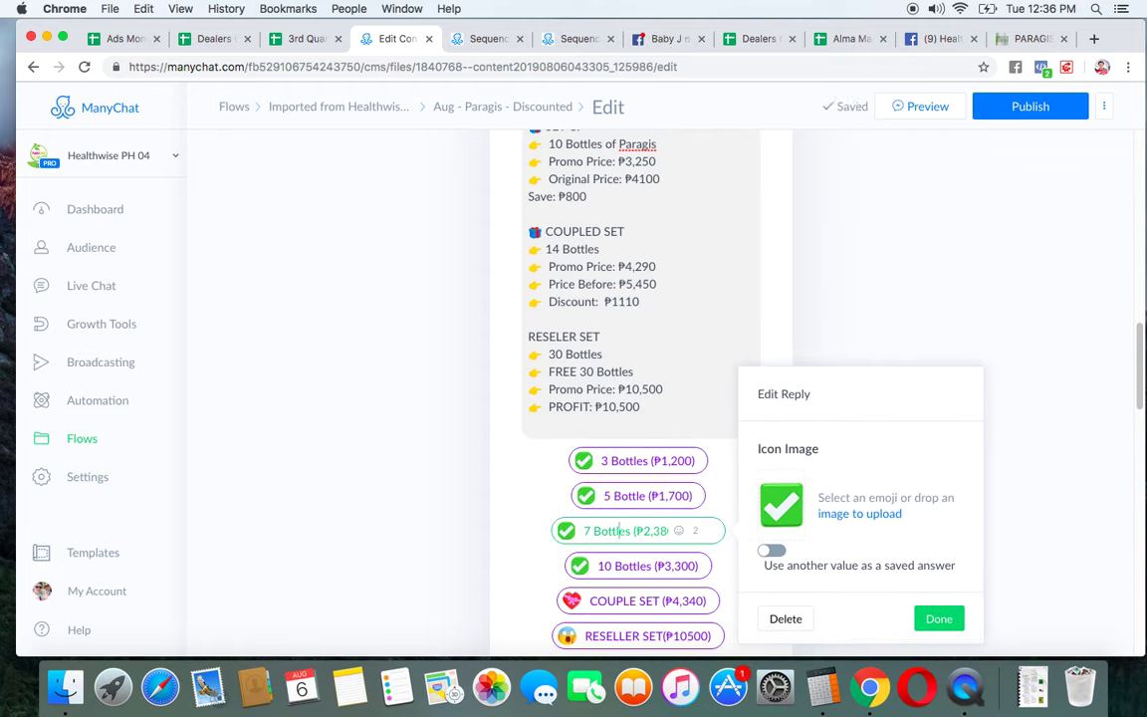
key("Right")
key("Right")
key("Right")
key("Right")
scroll(379, 337, "up", 3)
left_click(404, 391)
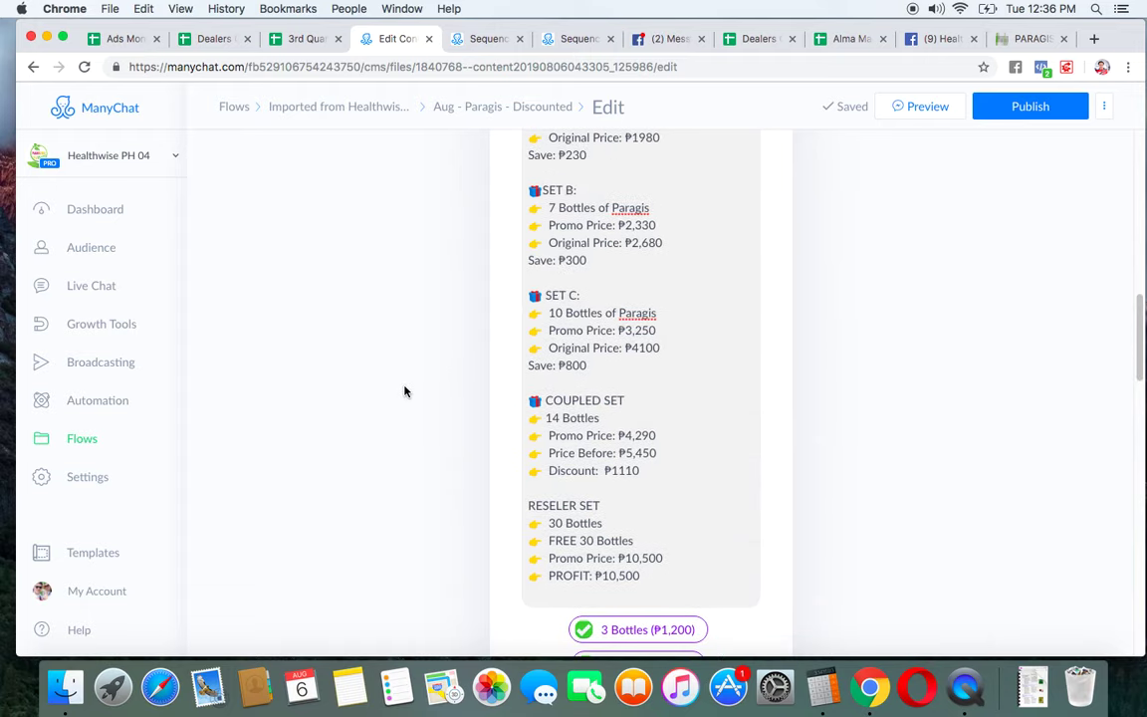
scroll(405, 392, "down", 3)
key("BackSpace")
key("BackSpace")
key("BackSpace")
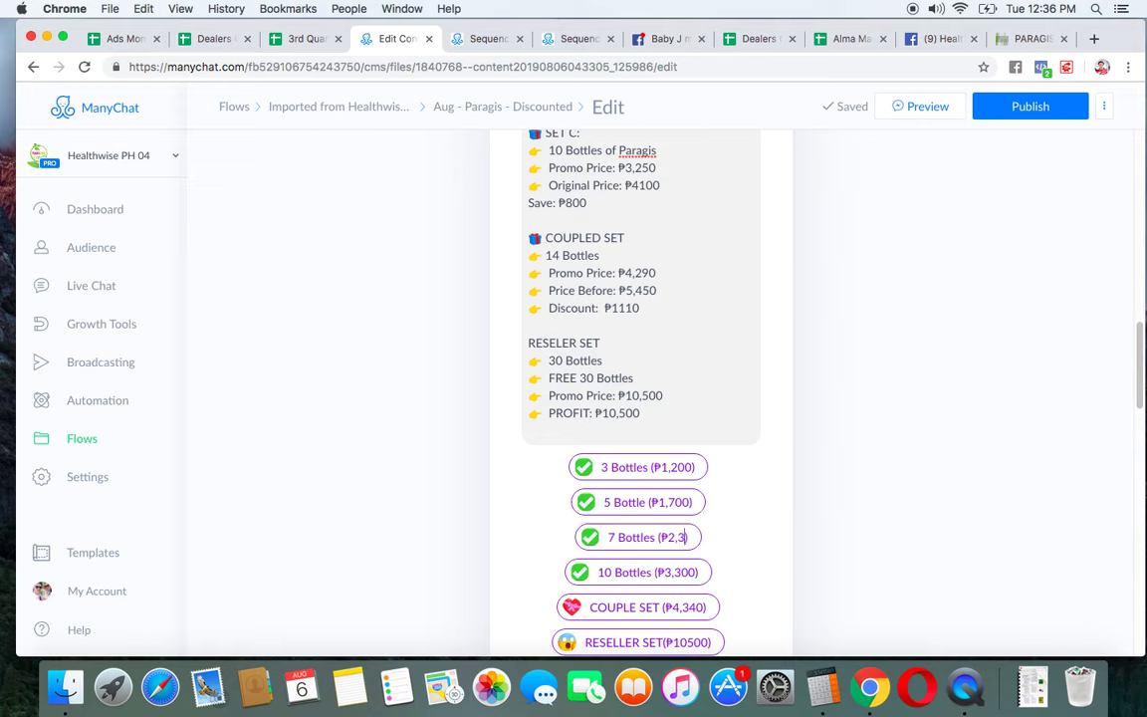
type("30)")
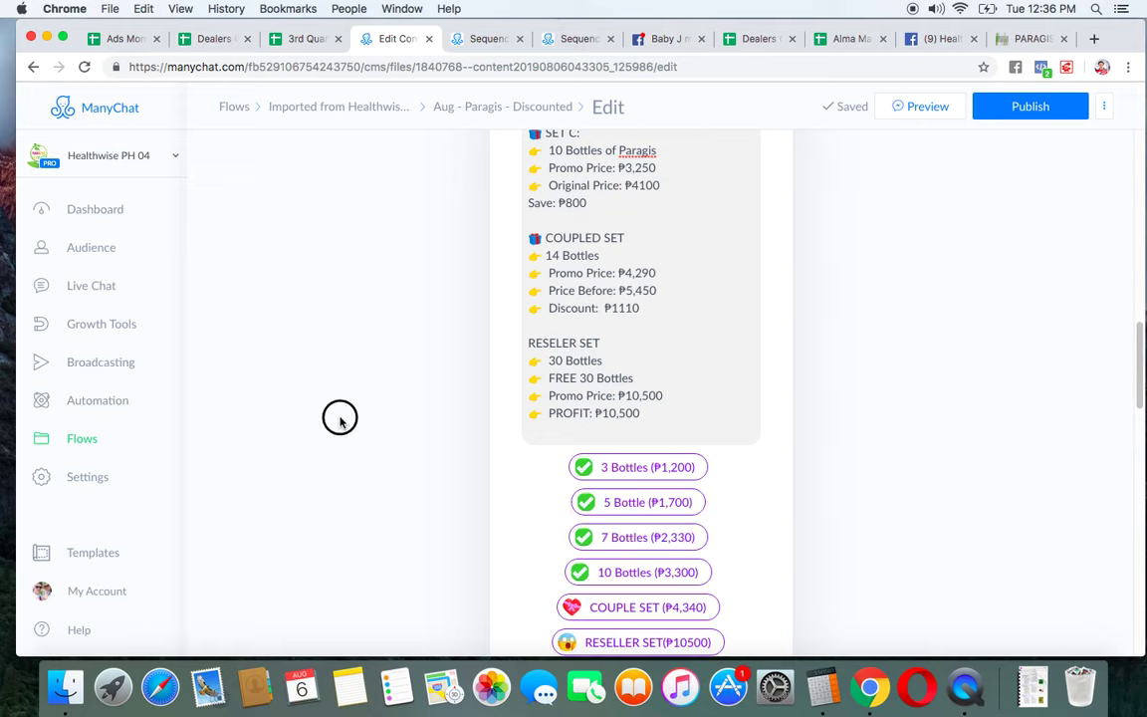
Change the price in the 10 Bottles quick reply to ₱3,250
left_click(673, 579)
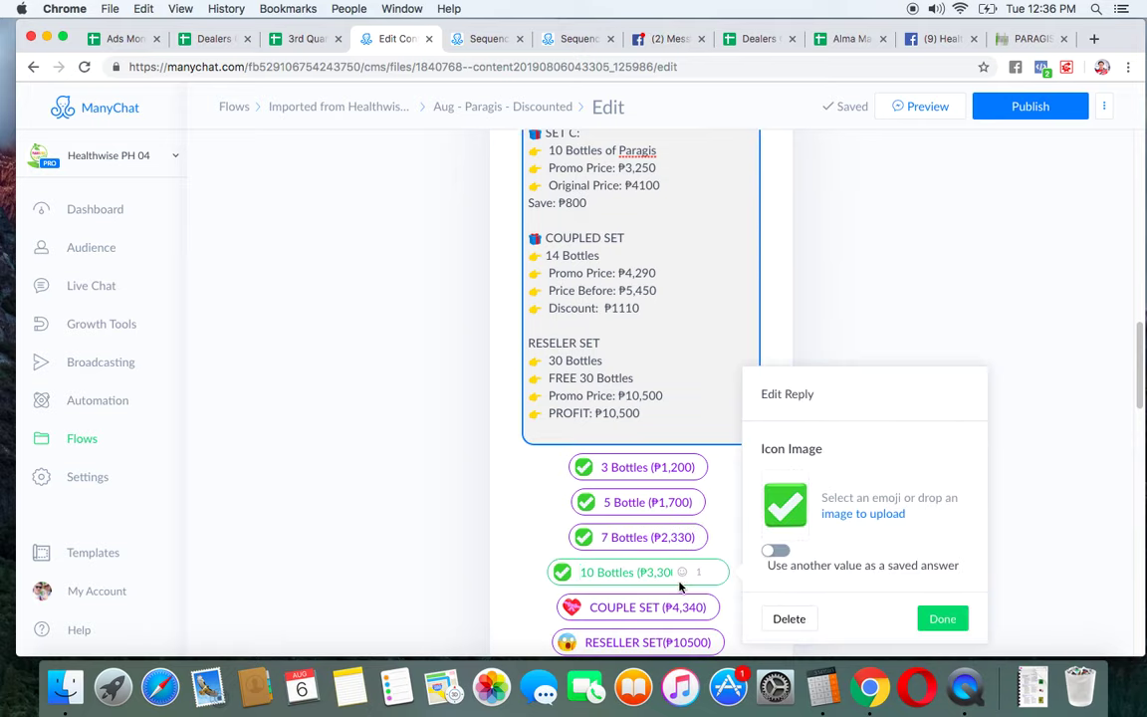
left_click(594, 573)
left_click(674, 571)
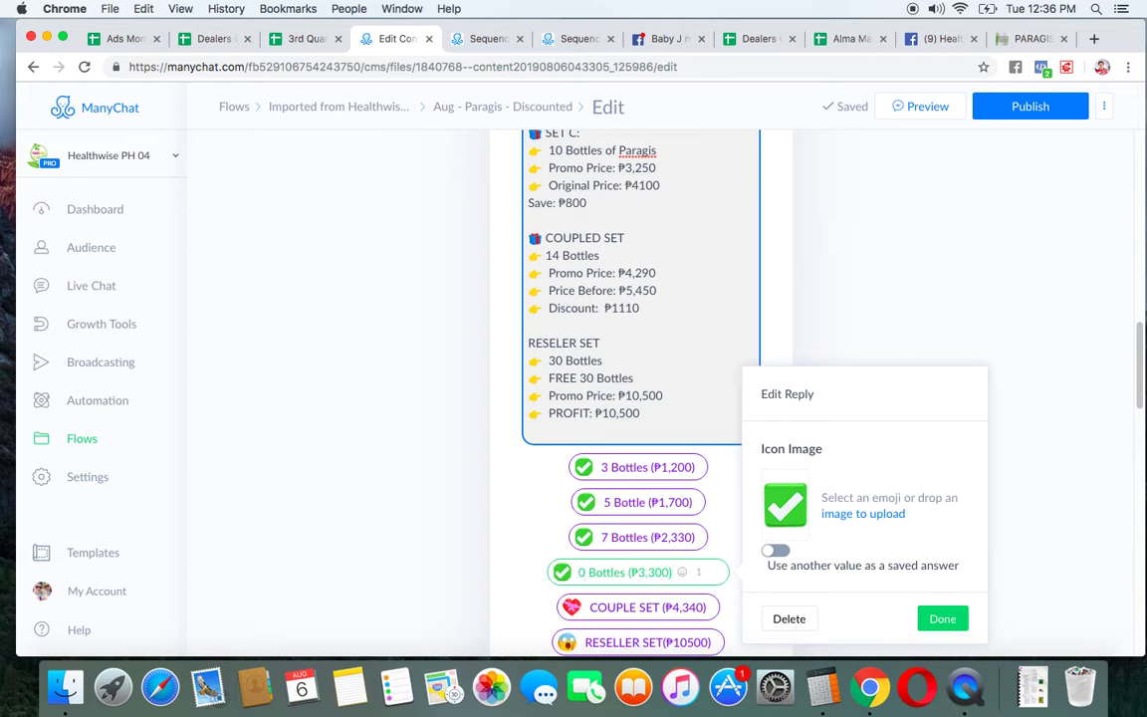
key("BackSpace")
key("BackSpace")
key("BackSpace")
key("BackSpace")
type("250)")
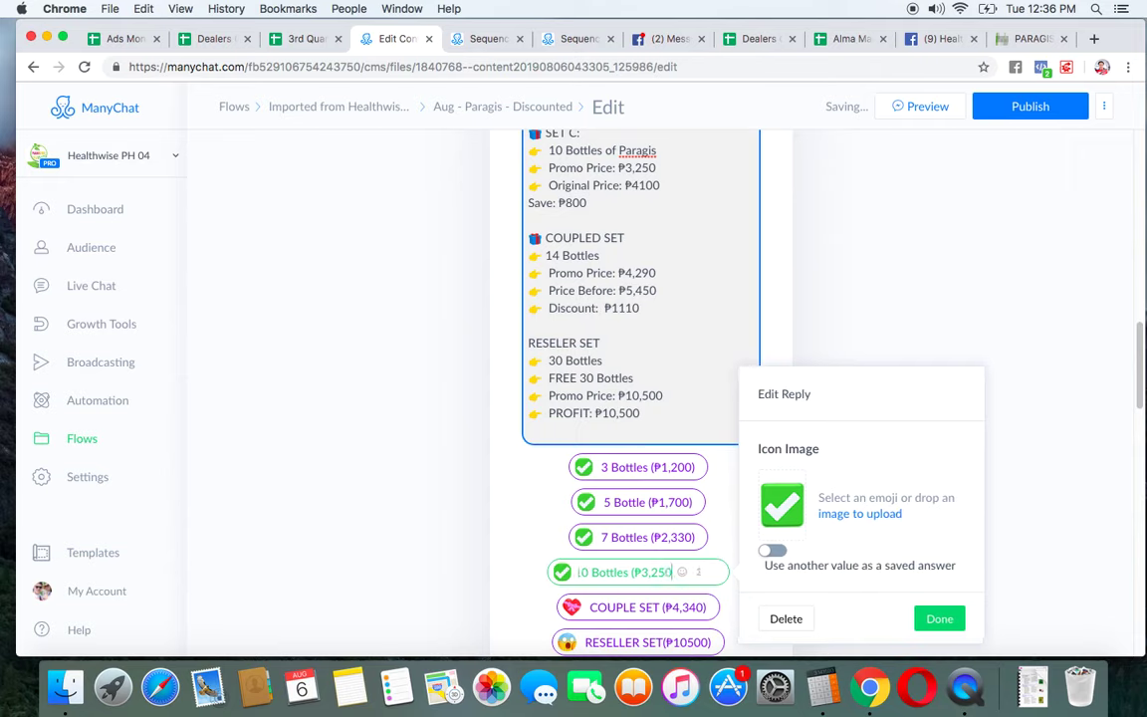
left_click(380, 521)
Change the price in the COUPLE SET quick reply to ₱4,290, matching the promo price in the list
scroll(380, 520, "down", 3)
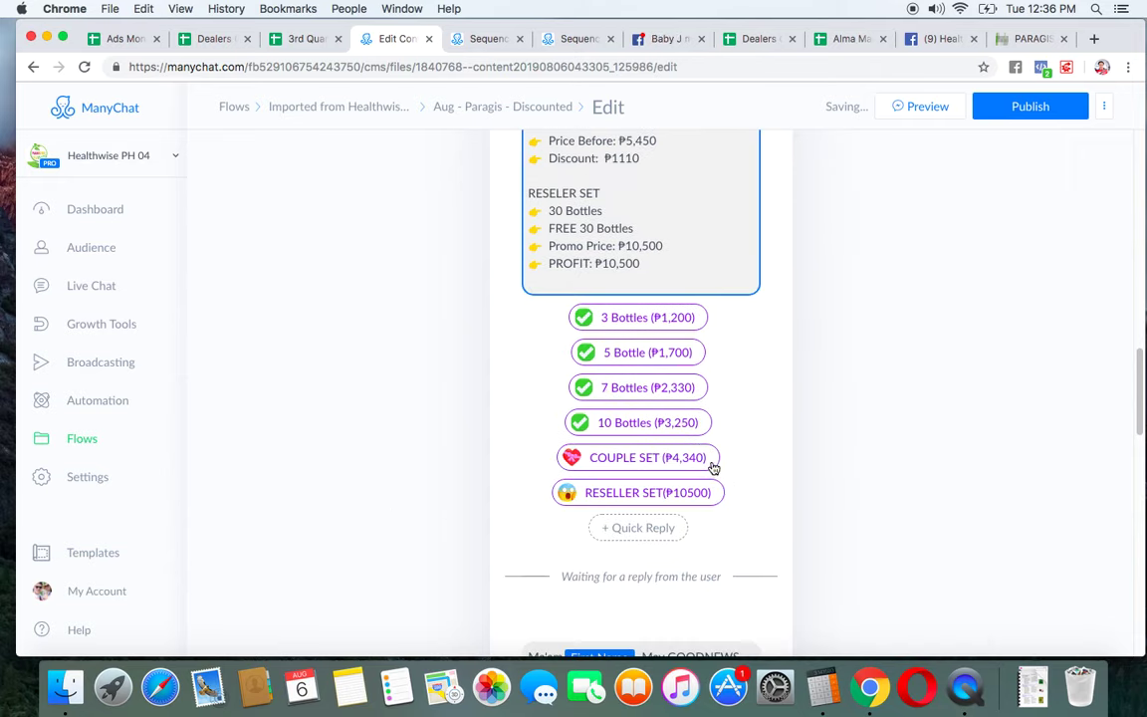
scroll(427, 473, "up", 3)
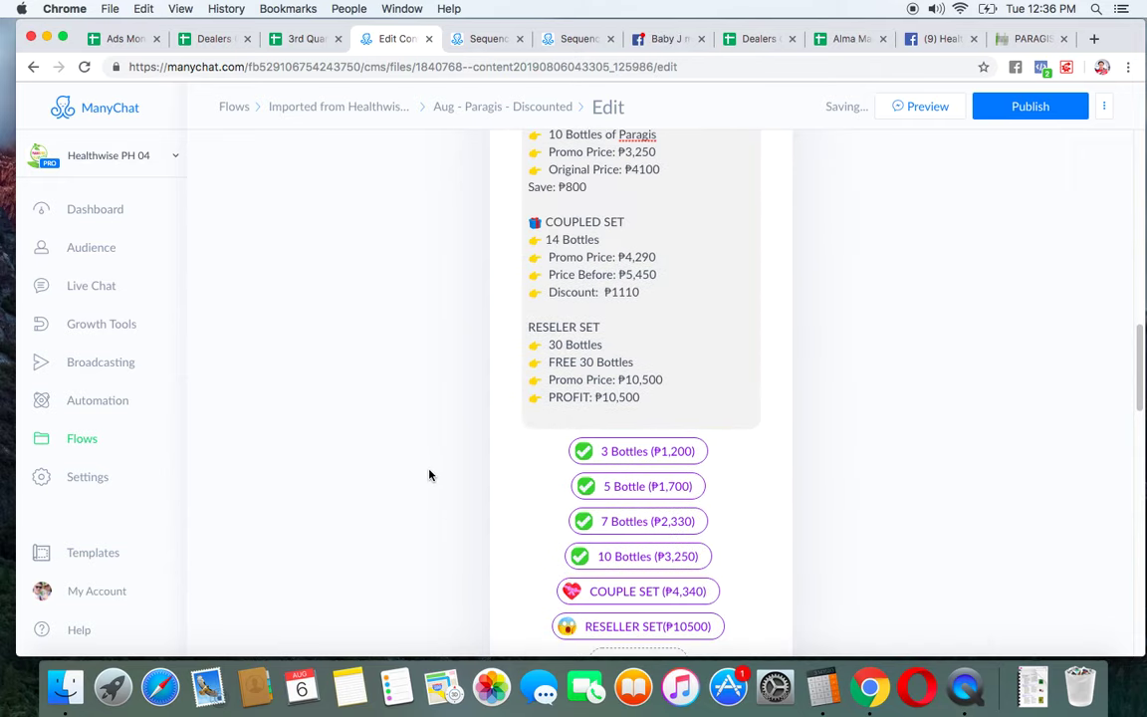
scroll(431, 476, "down", 3)
left_click(671, 449)
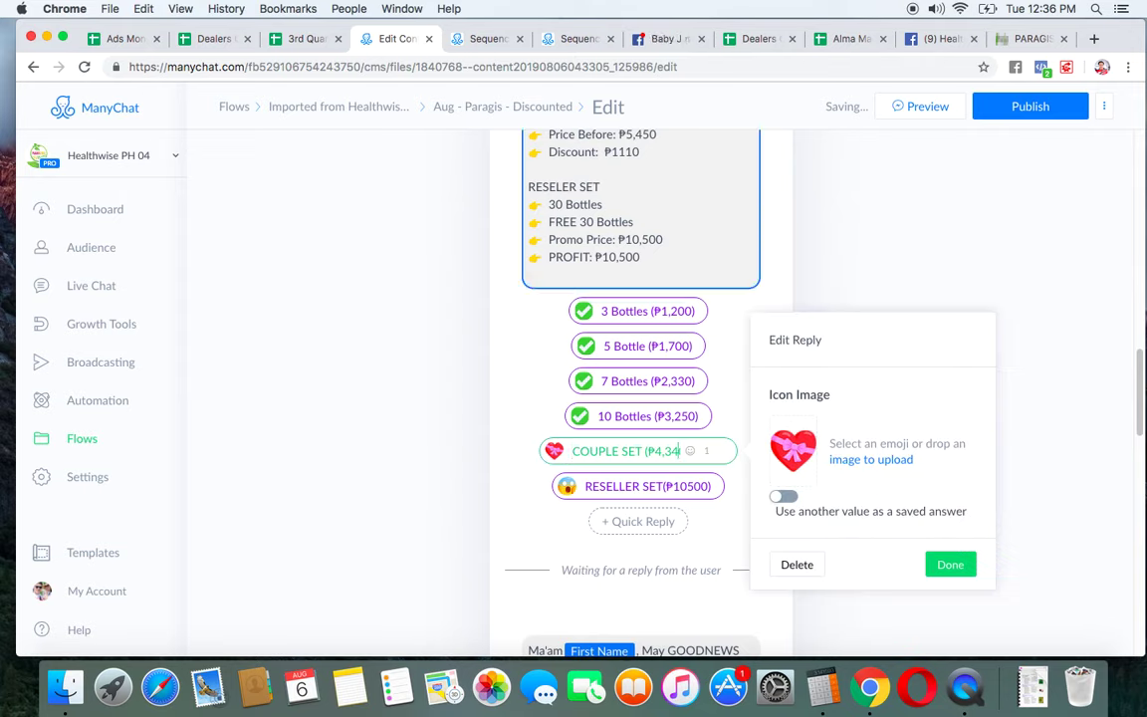
key("BackSpace")
key("BackSpace")
key("BackSpace")
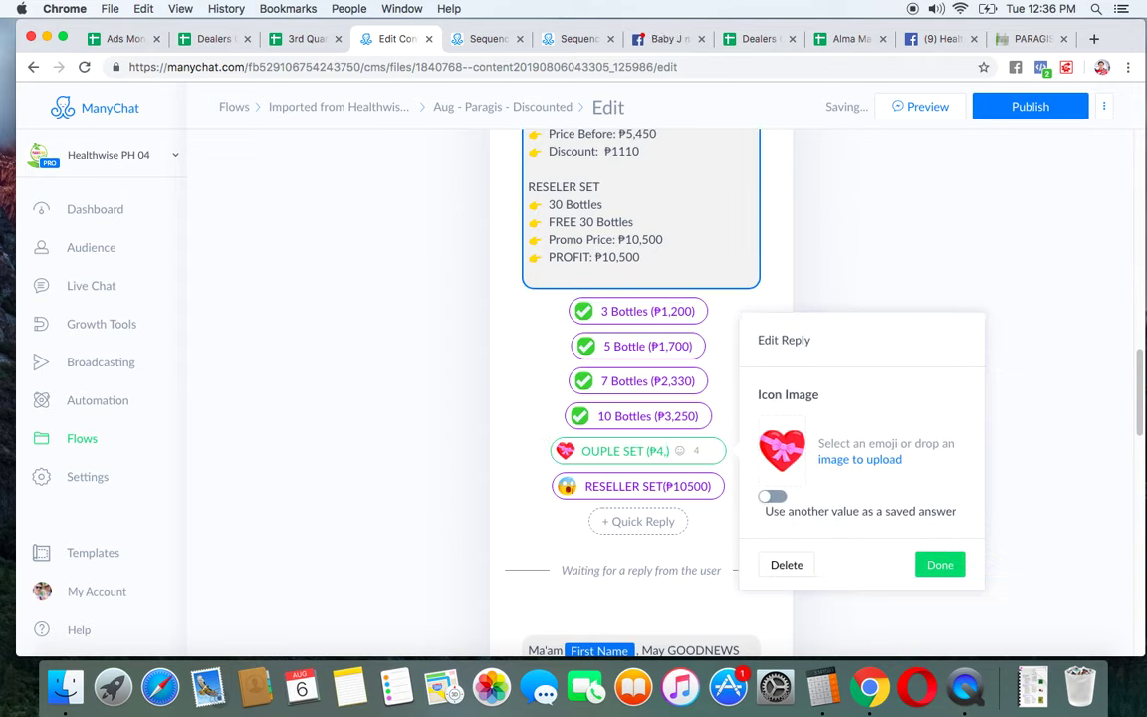
type("290")
left_click(352, 402)
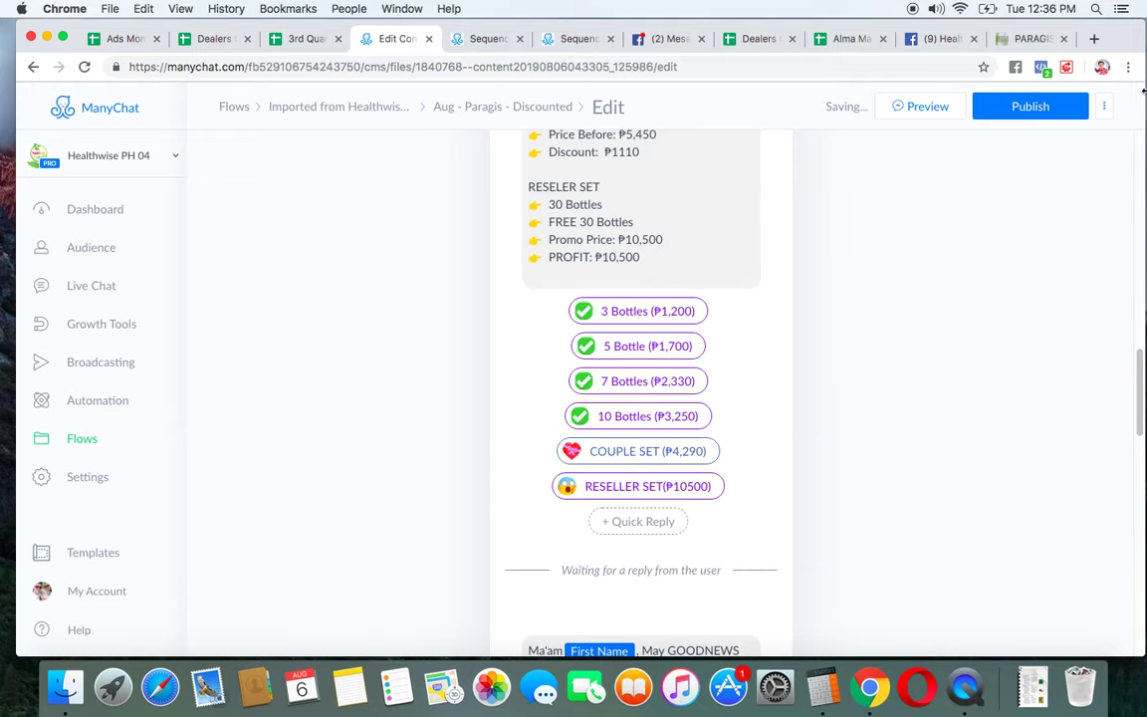
Publish the Aug - Paragis - Discounted flow and check which flow the VC 5 message of the VC - Paragis MIX OFFICIAL sequence starts
left_click(986, 106)
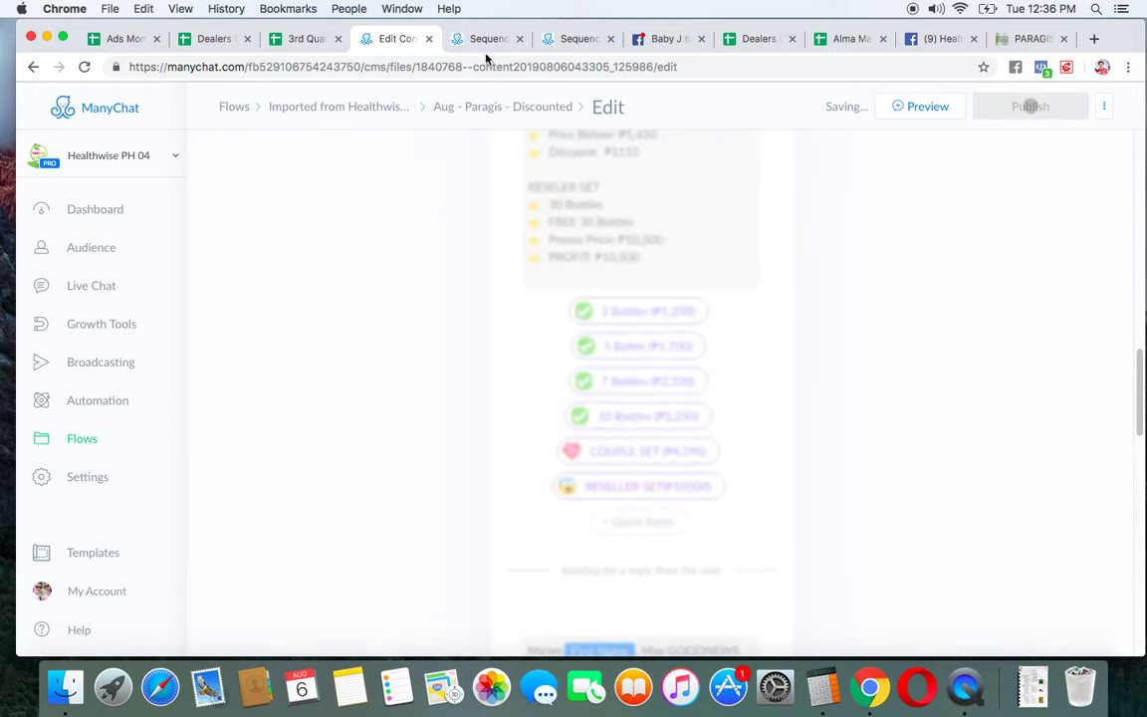
left_click(547, 39)
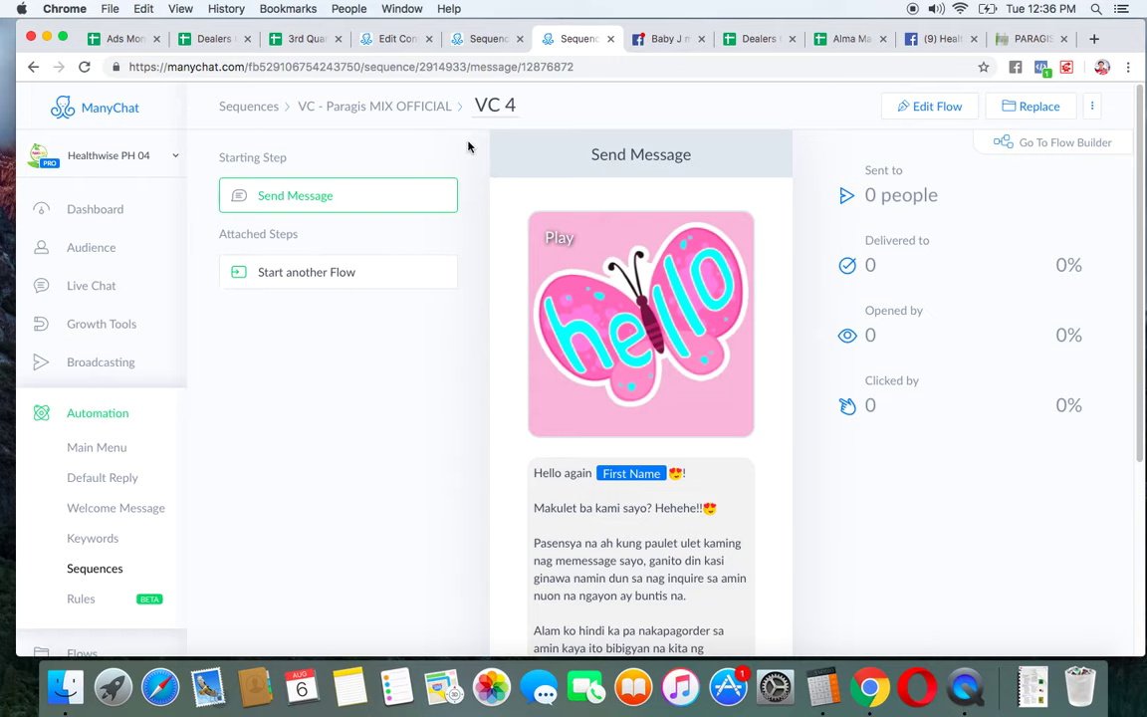
left_click(386, 112)
left_click(506, 461)
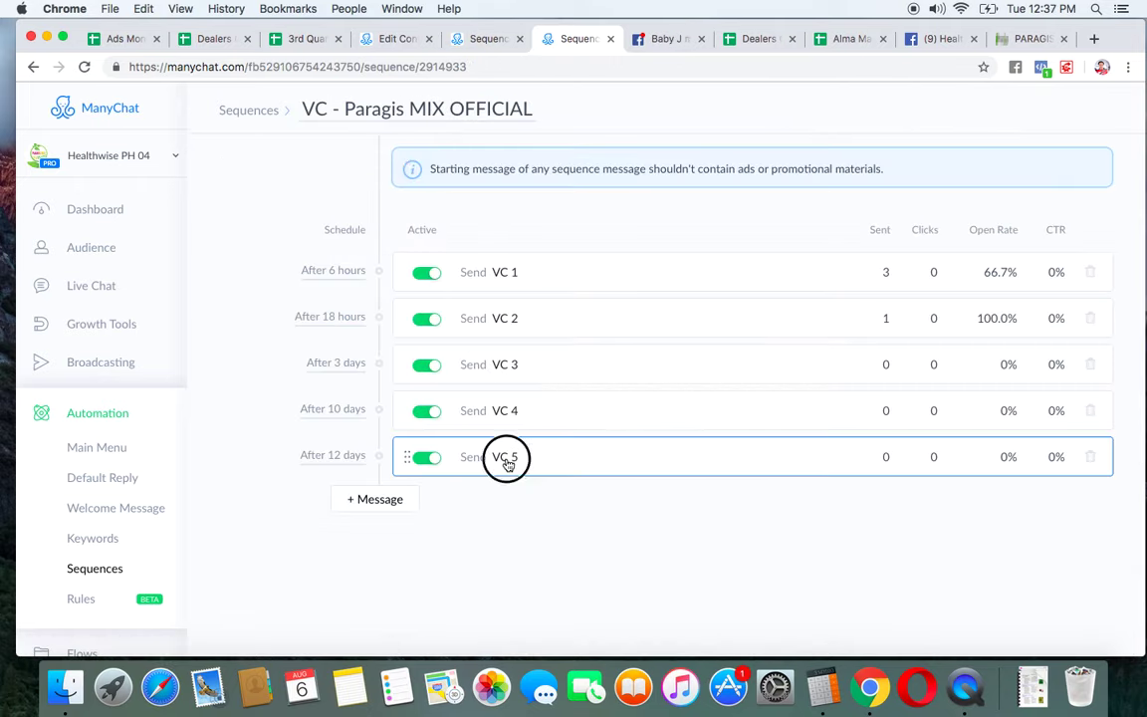
scroll(356, 141, "down", 3)
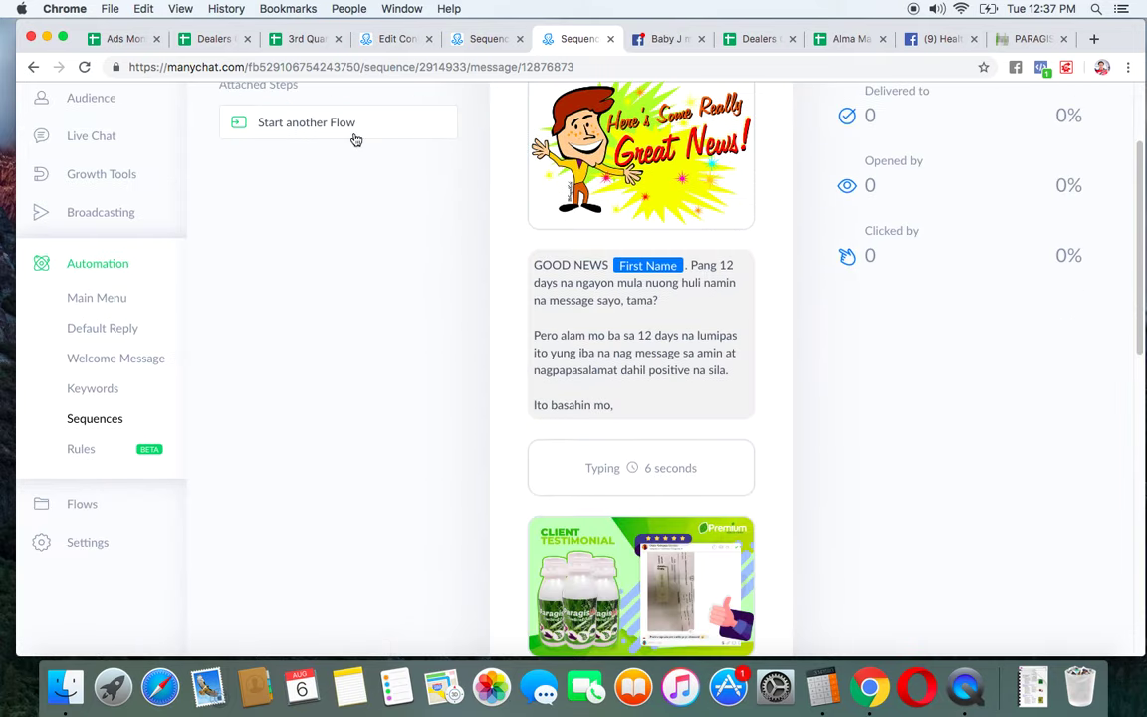
left_click(356, 130)
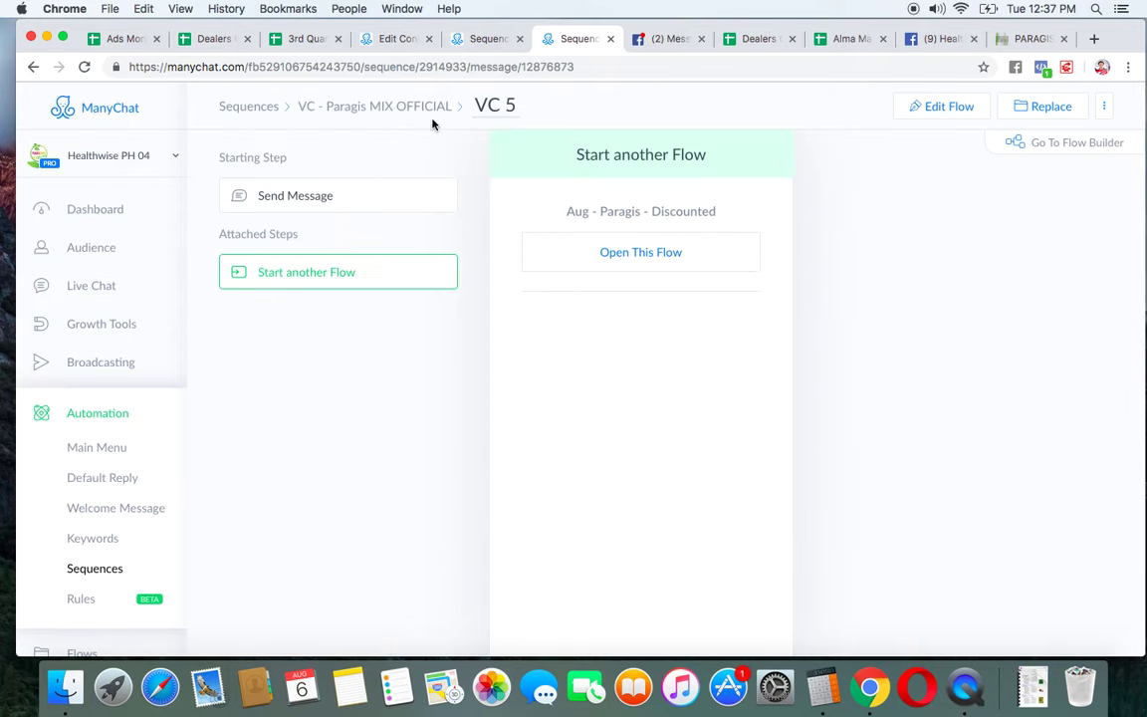
Add a message to the Healthwise PH 04 sequence after VC 5 and search the existing flows for Scarcity
left_click(366, 105)
left_click(387, 506)
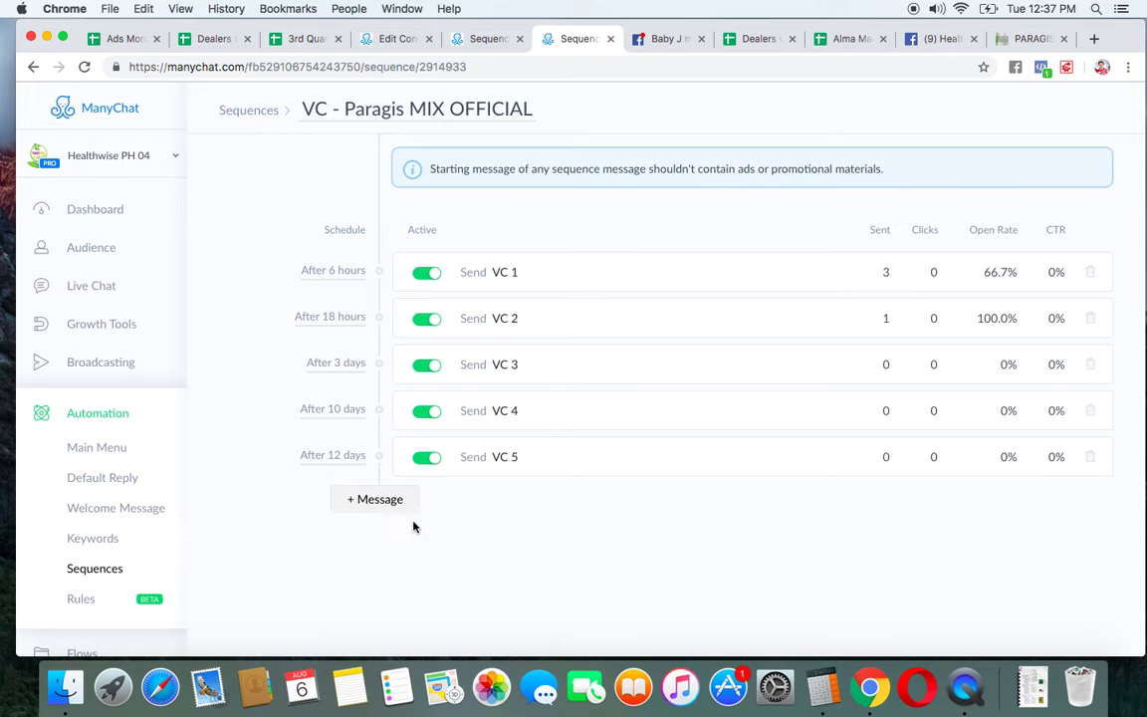
left_click(478, 39)
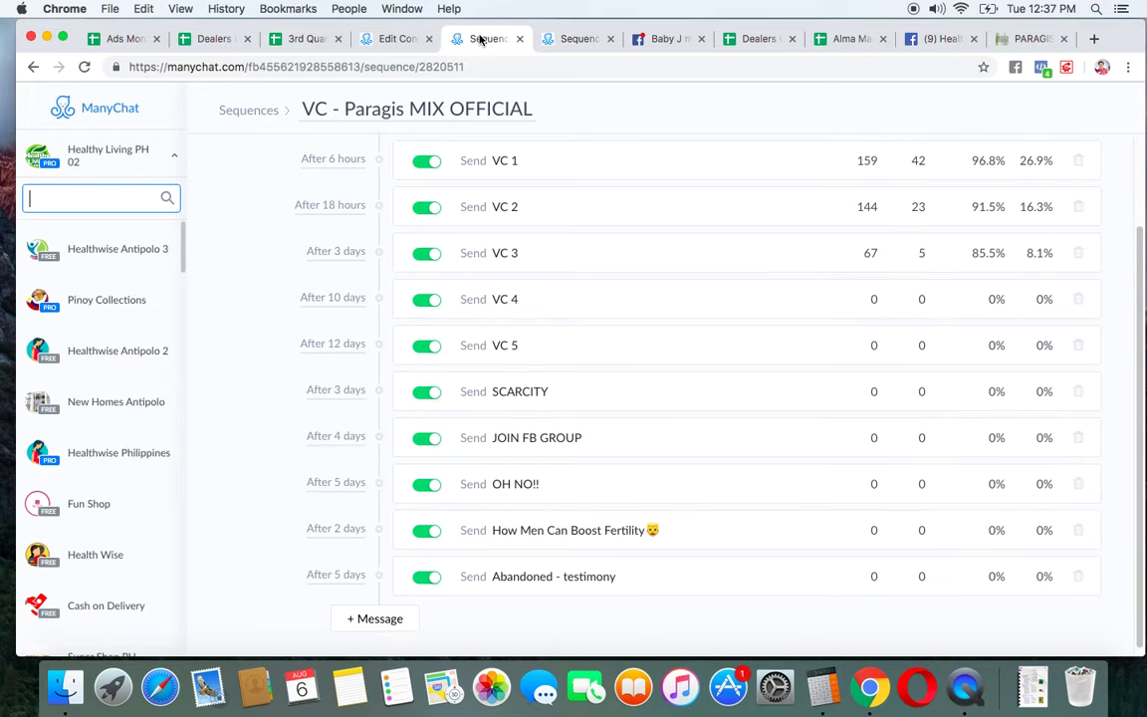
left_click(577, 39)
left_click(615, 503)
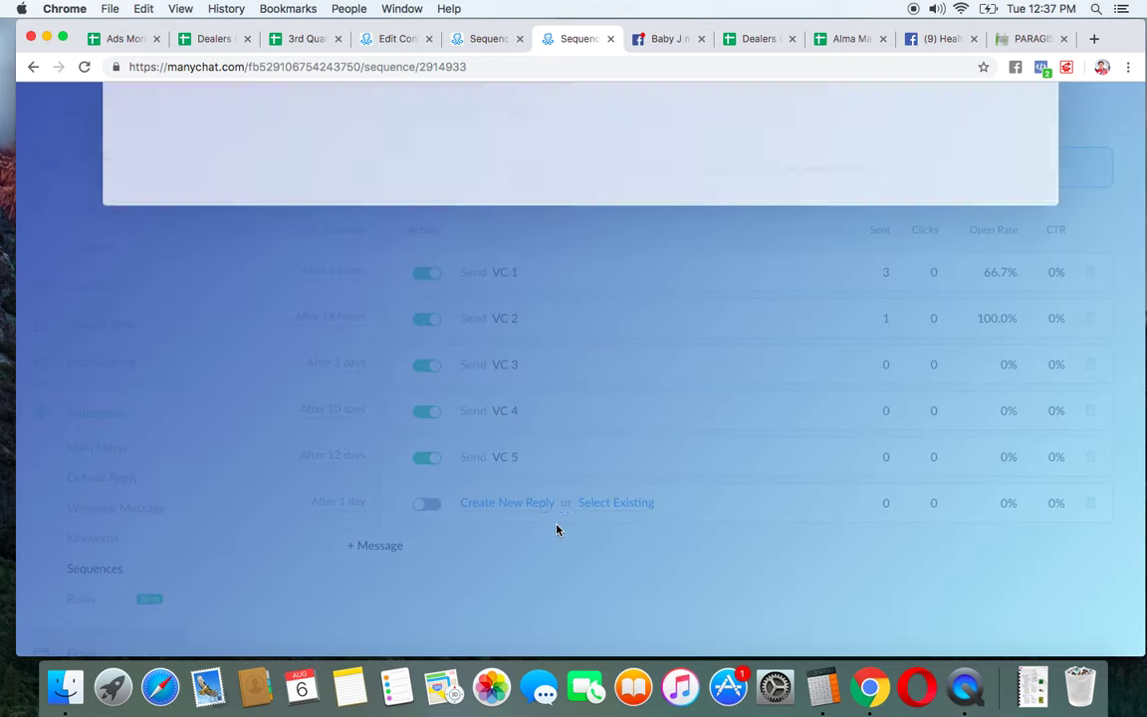
type("Scar")
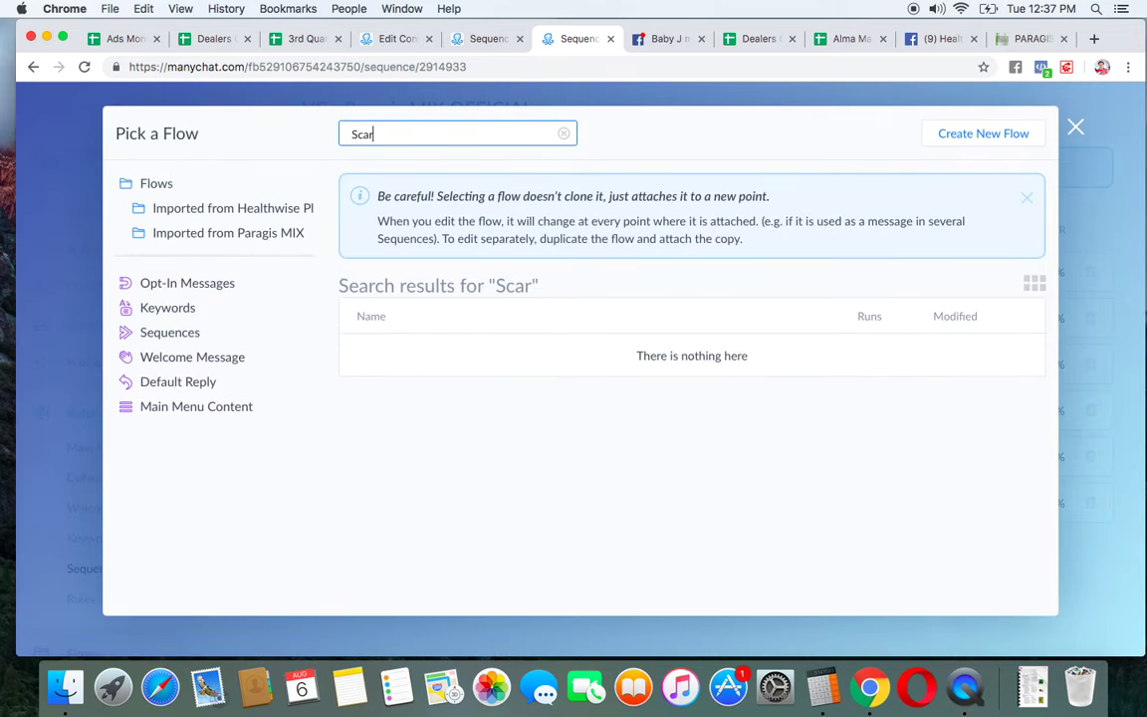
type("city")
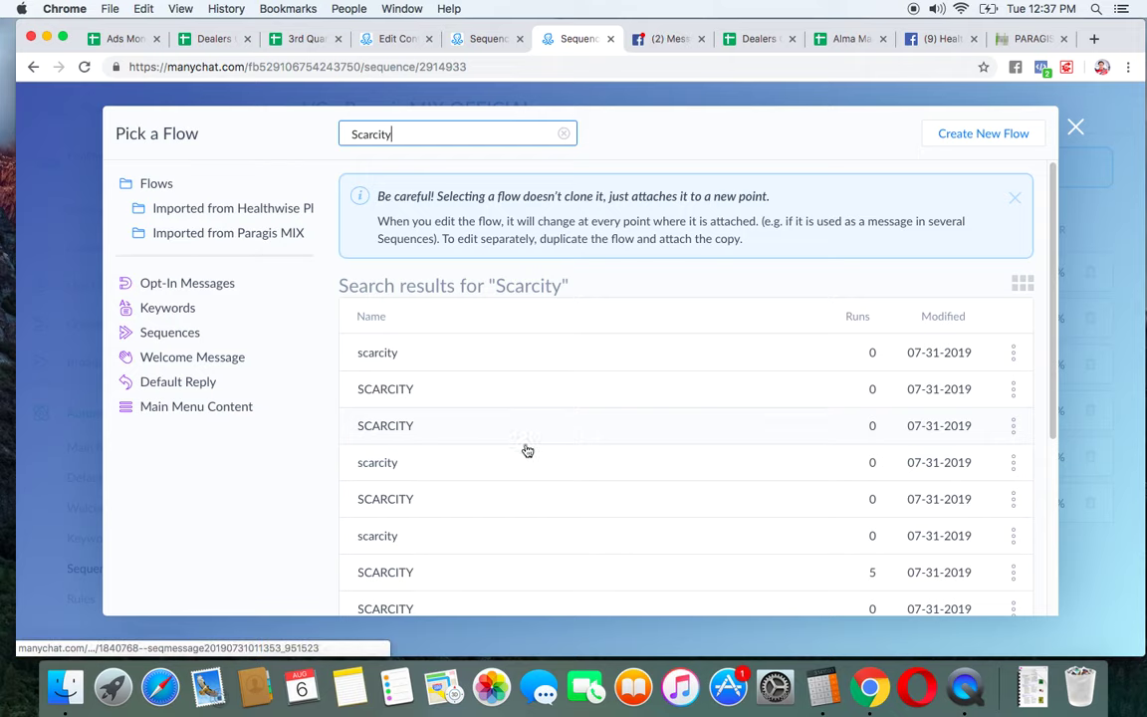
scroll(537, 457, "down", 4)
scroll(538, 460, "down", 2)
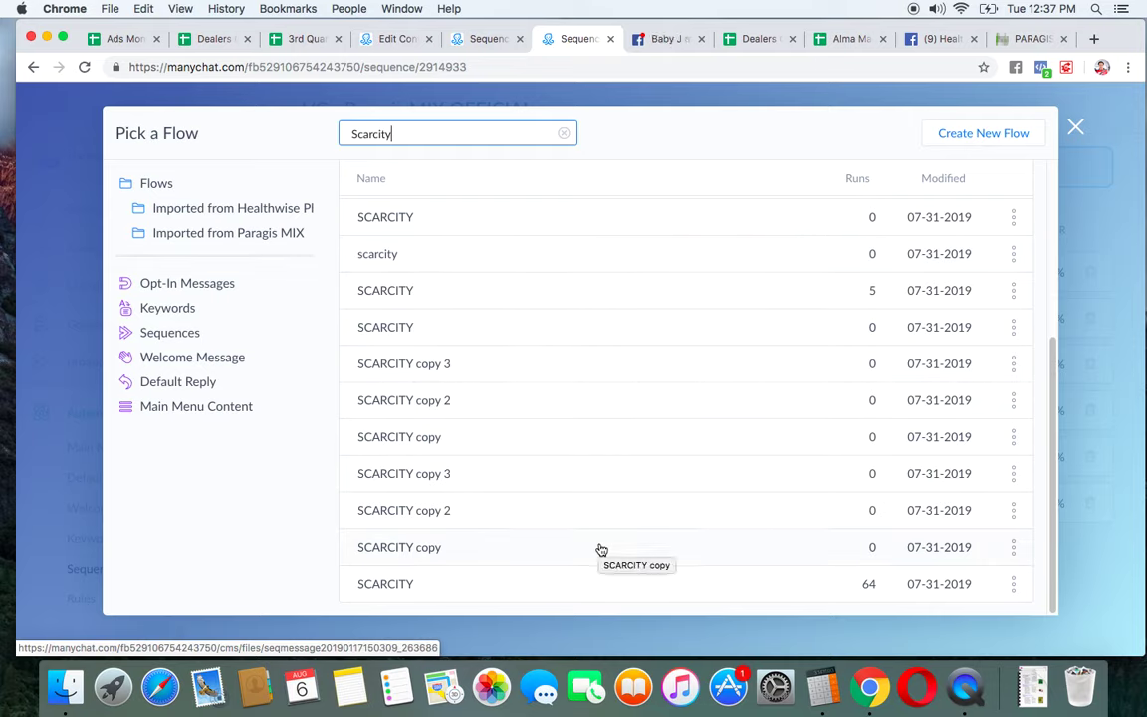
Delete one SCARCITY flow and two lowercase scarcity flows with 0 runs from the search results
left_click(1013, 219)
left_click(928, 371)
left_click(694, 202)
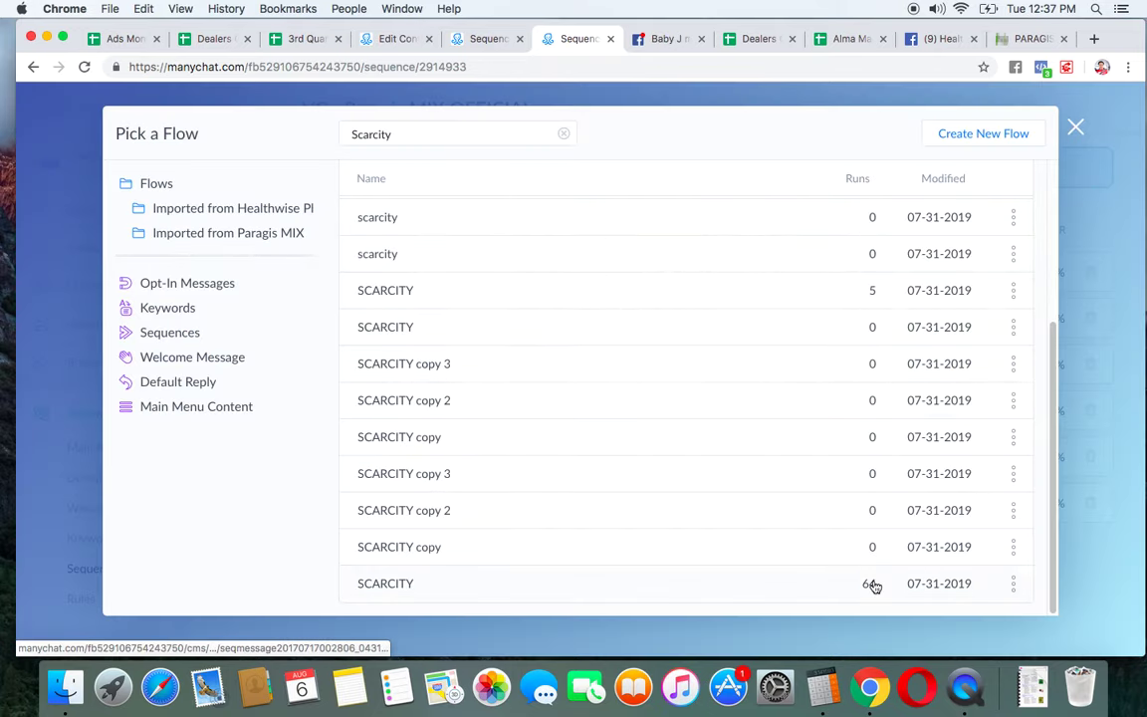
left_click(1013, 219)
left_click(947, 370)
left_click(702, 215)
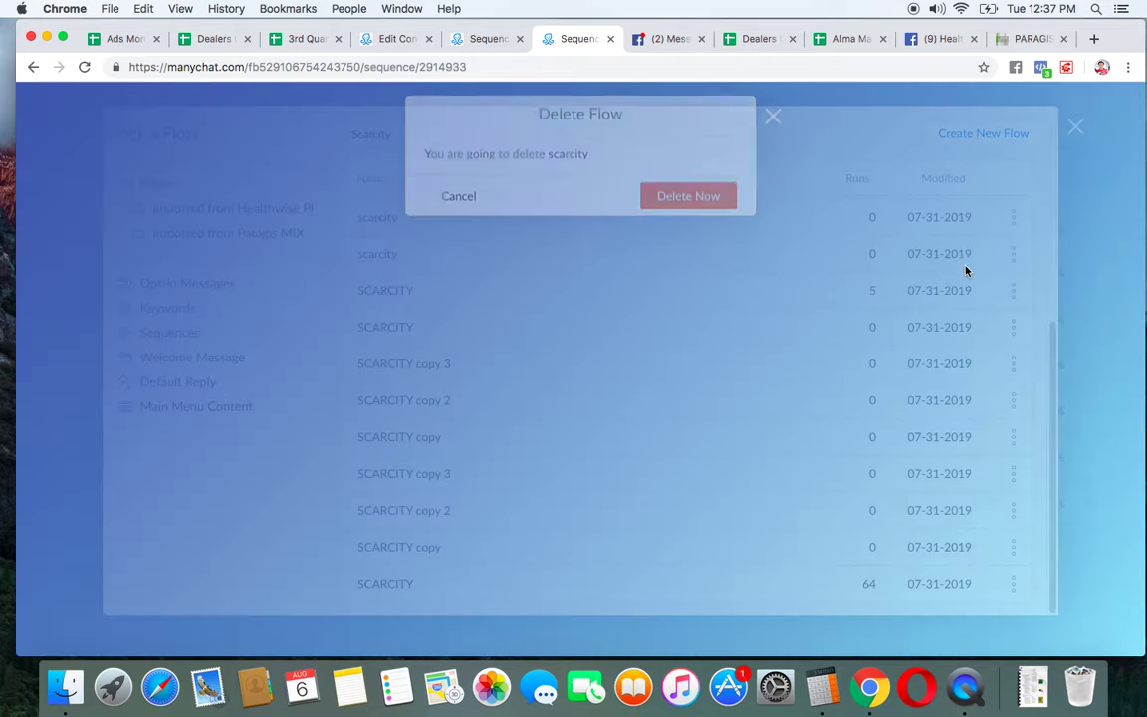
left_click(1012, 257)
left_click(937, 404)
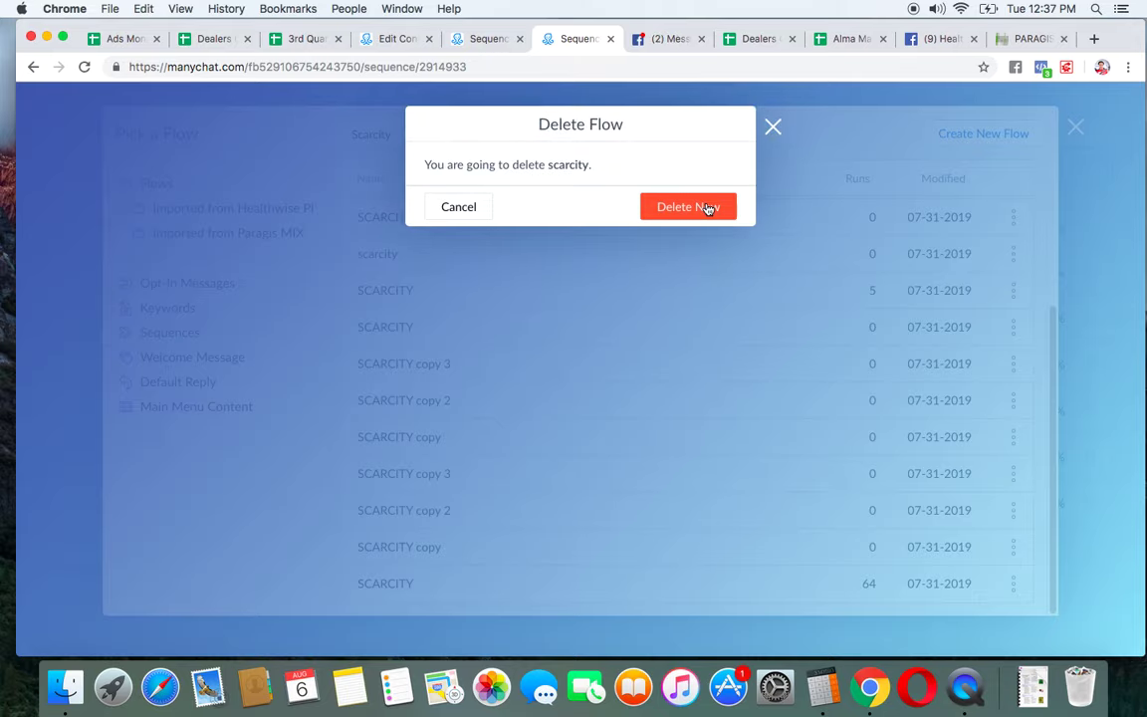
left_click(702, 202)
Attach the SCARCITY flow with 64 runs to the new message and add two more empty messages to the sequence
left_click(588, 588)
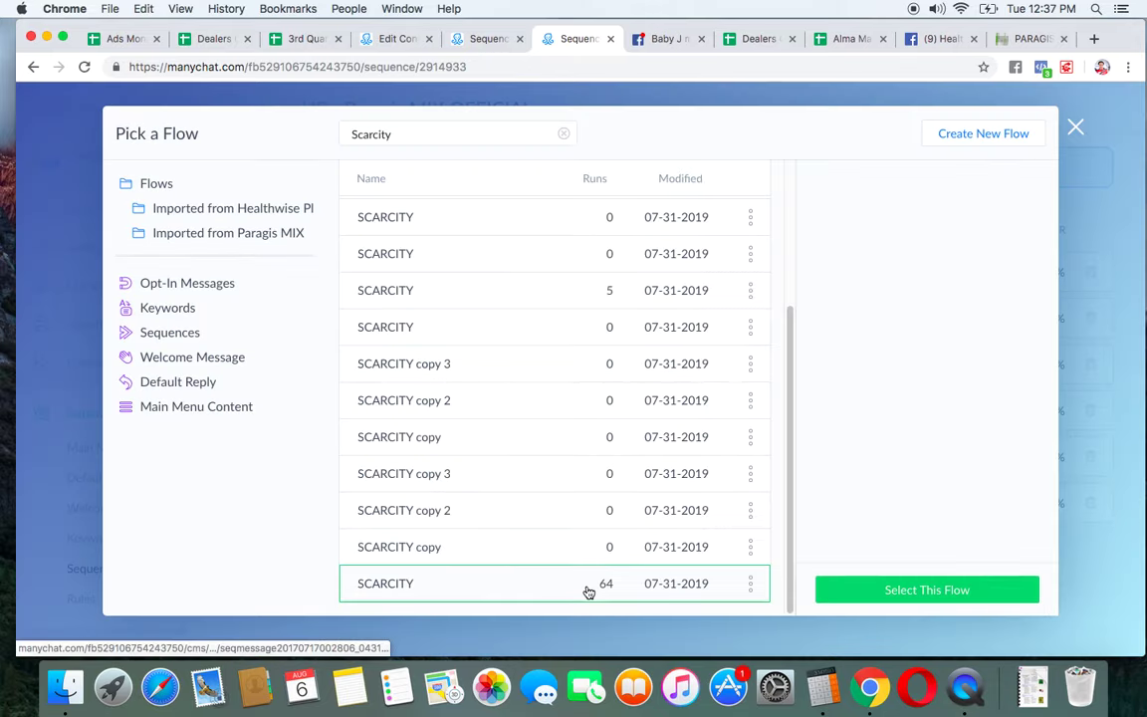
left_click(910, 519)
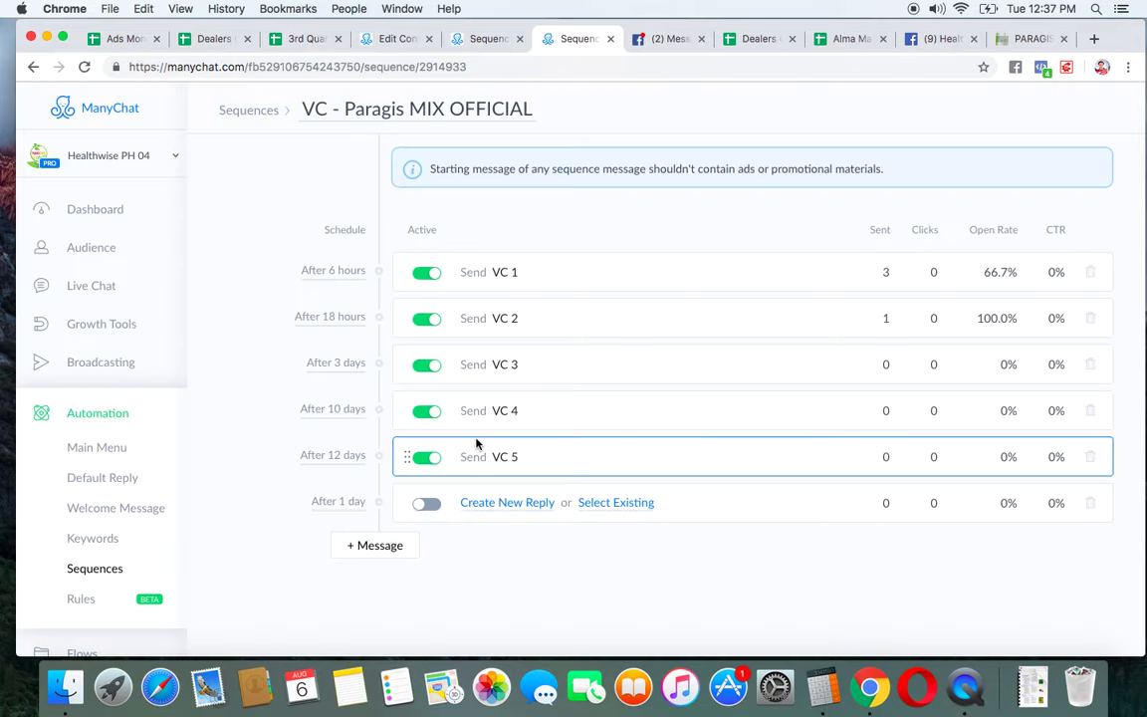
left_click(380, 547)
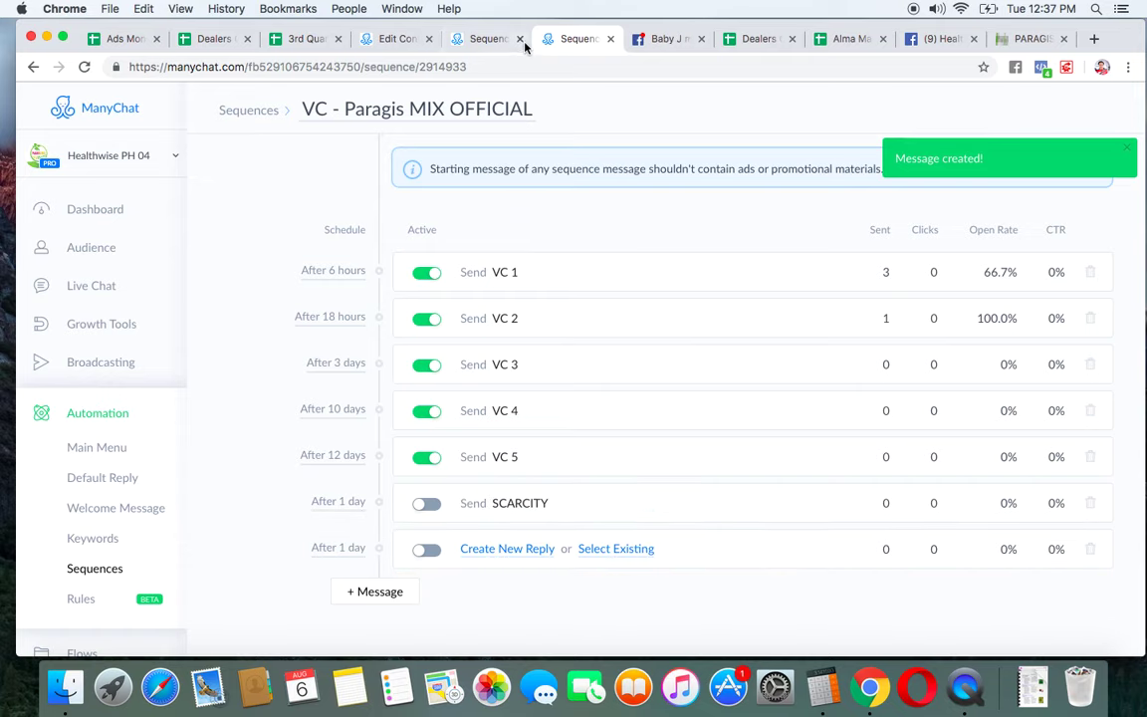
Following the Healthy Living PH 02 sequence, attach the JOIN FB GROUP flow with 7 runs to the first empty message
left_click(483, 38)
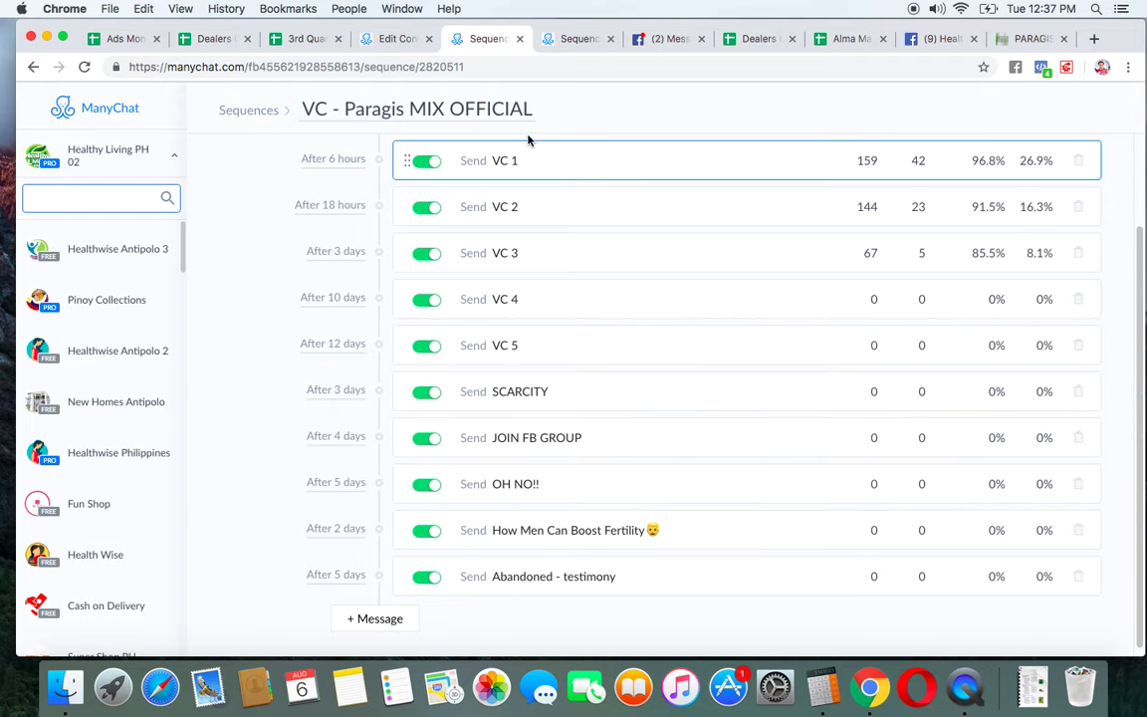
left_click(573, 38)
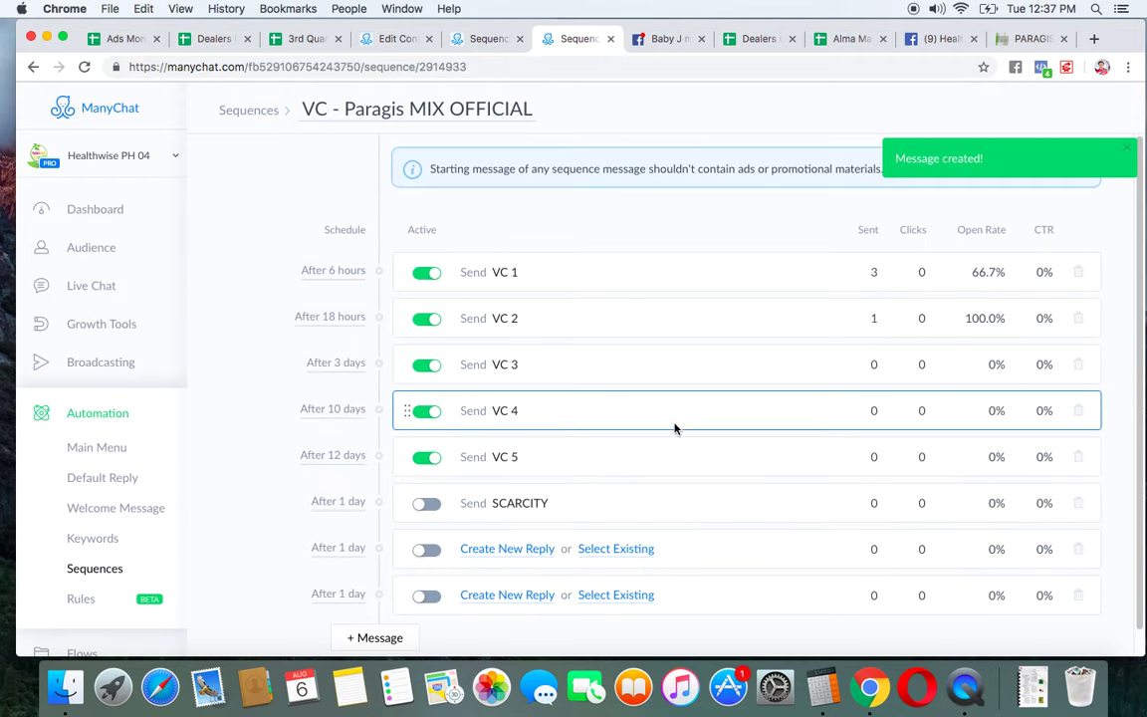
left_click(612, 549)
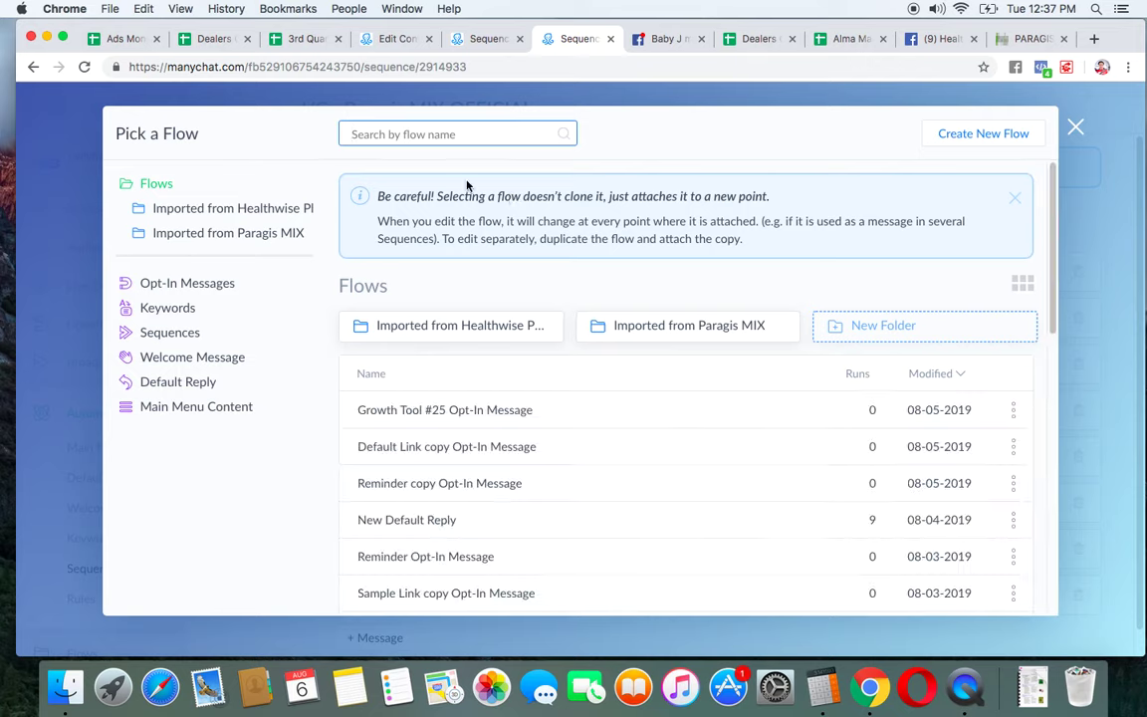
type("Join")
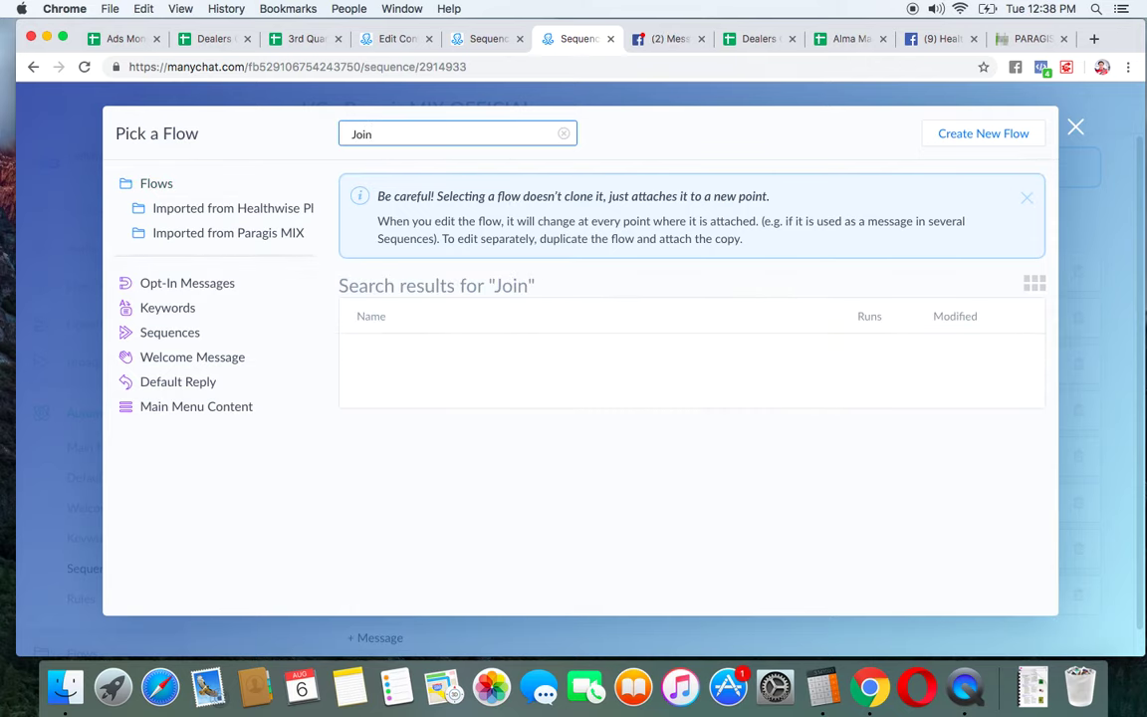
scroll(592, 386, "down", 1)
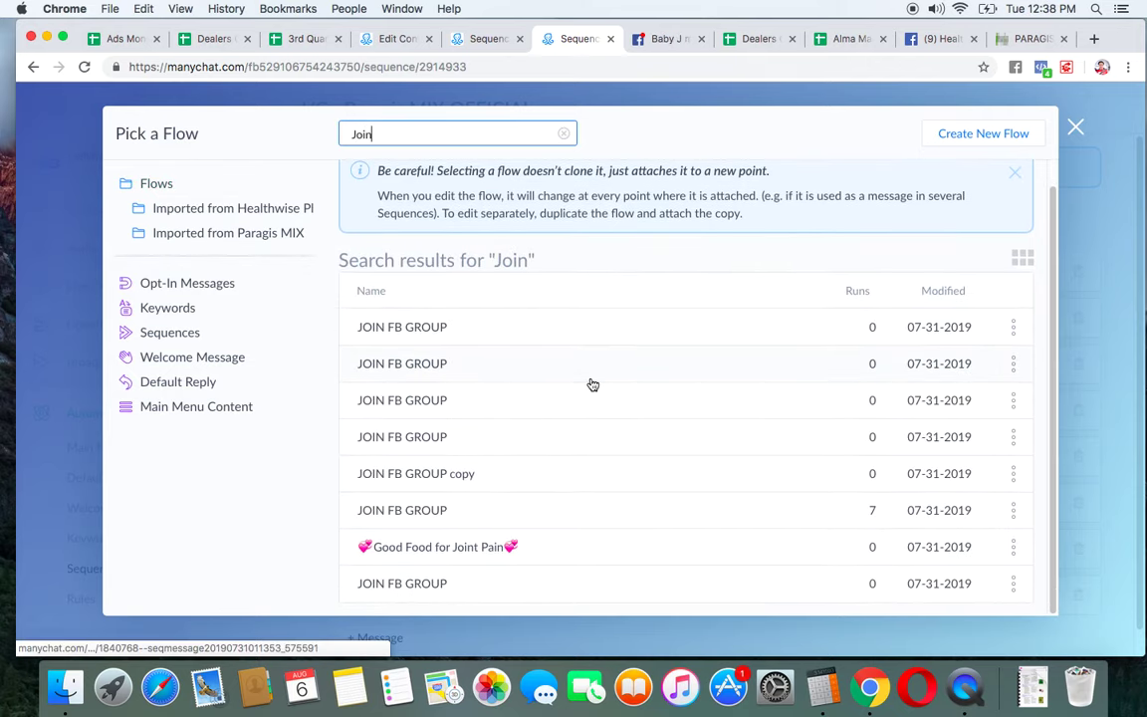
left_click(524, 512)
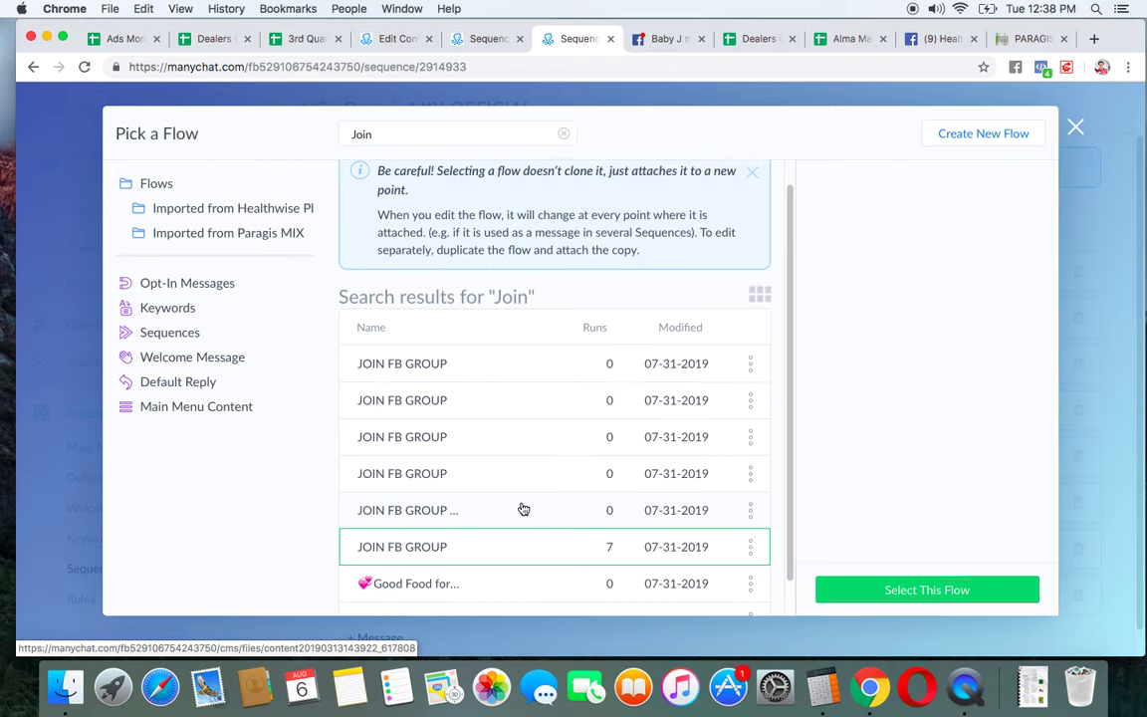
scroll(946, 420, "down", 2)
scroll(896, 448, "down", 2)
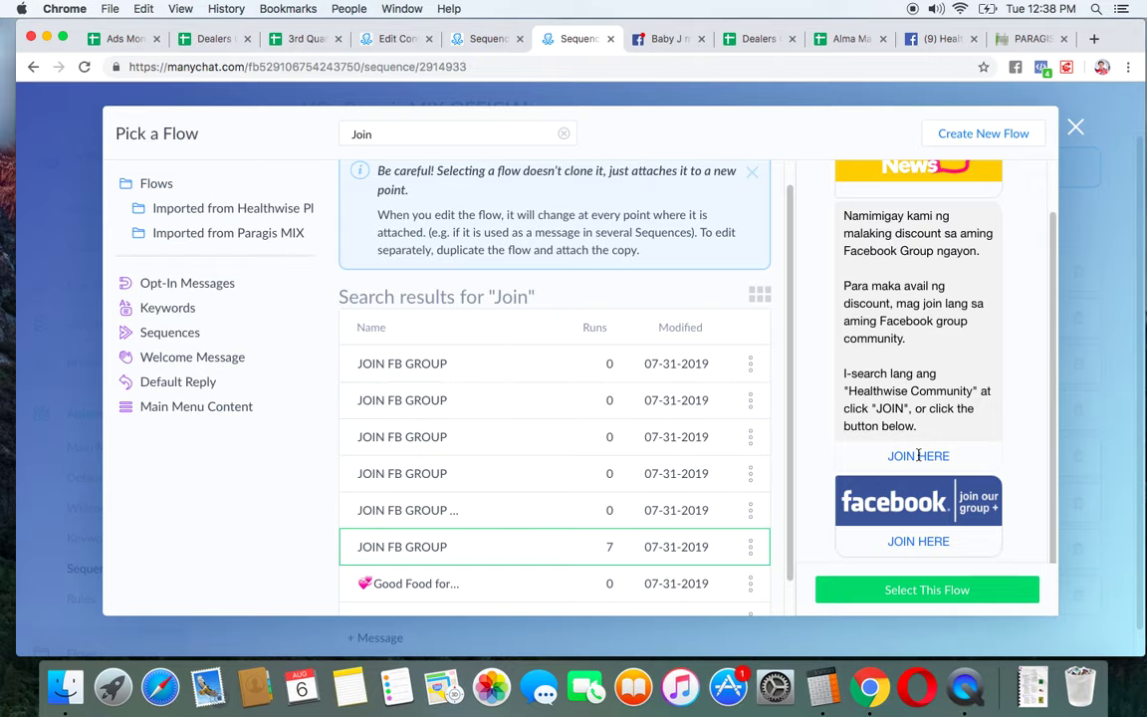
left_click(853, 589)
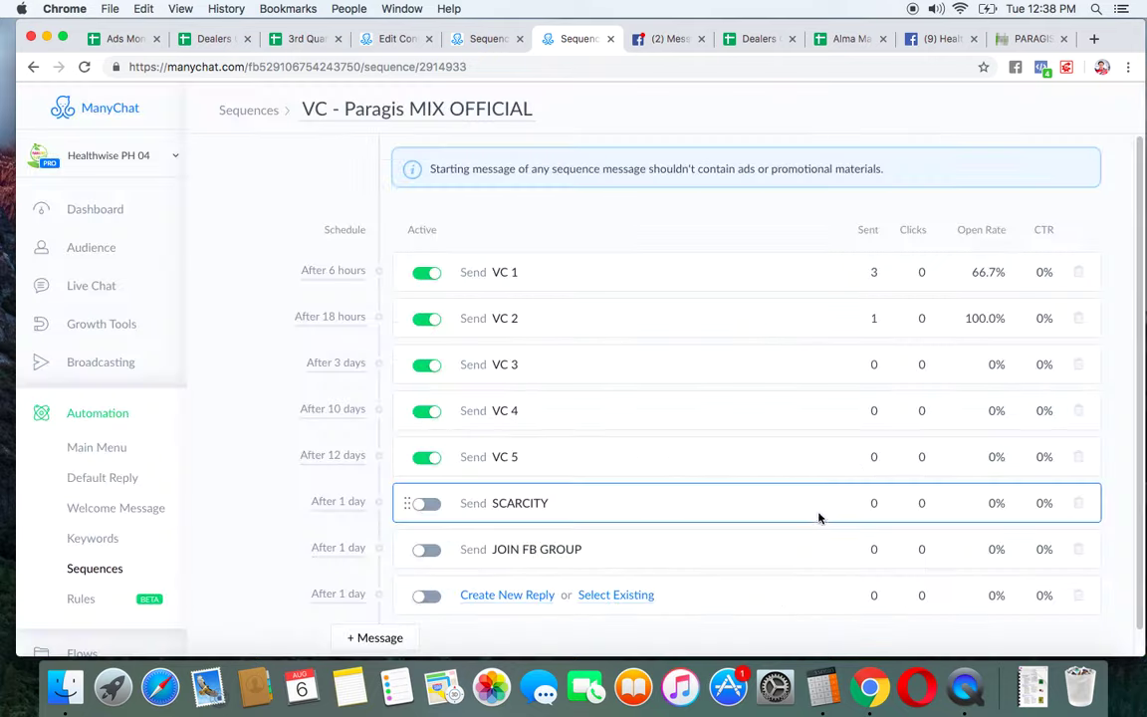
Following the Healthy Living PH 02 sequence, attach the OH NO!! flow with 63 runs to the remaining empty message
scroll(578, 573, "down", 1)
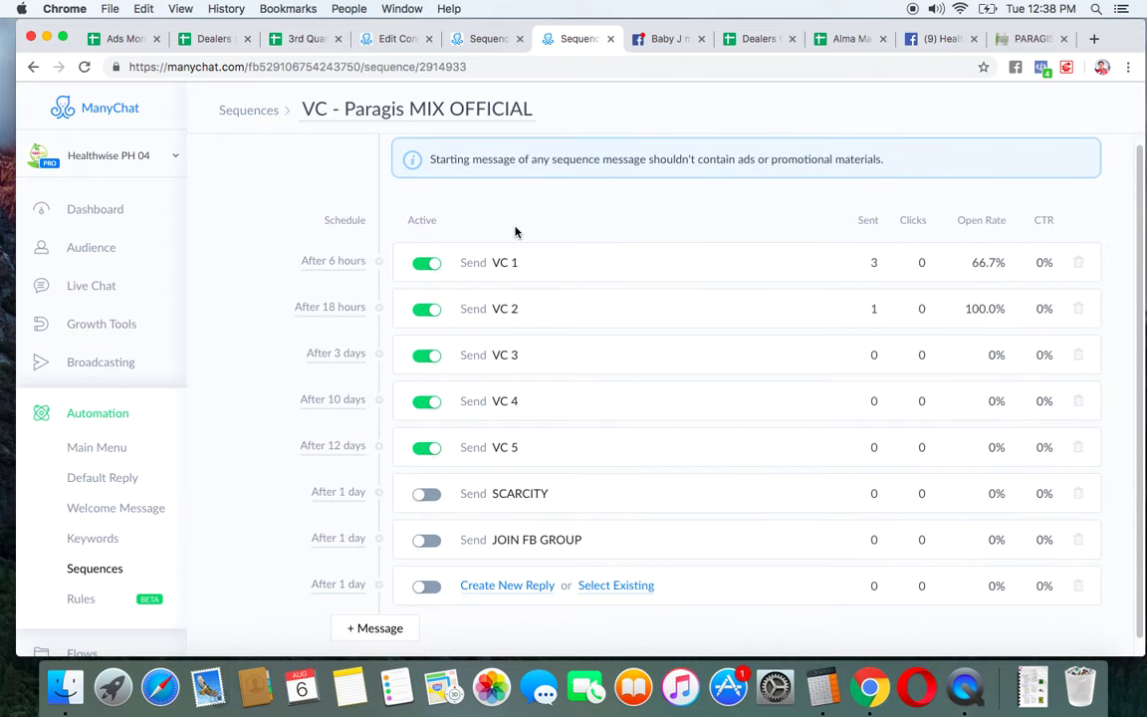
left_click(485, 40)
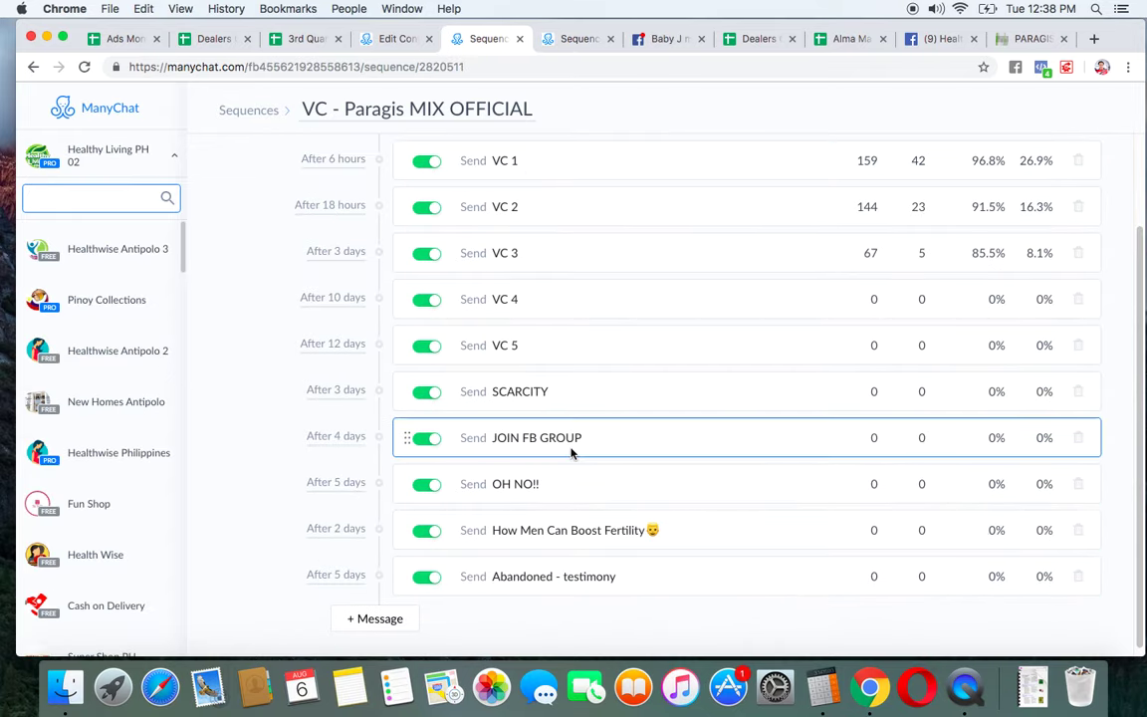
left_click(568, 39)
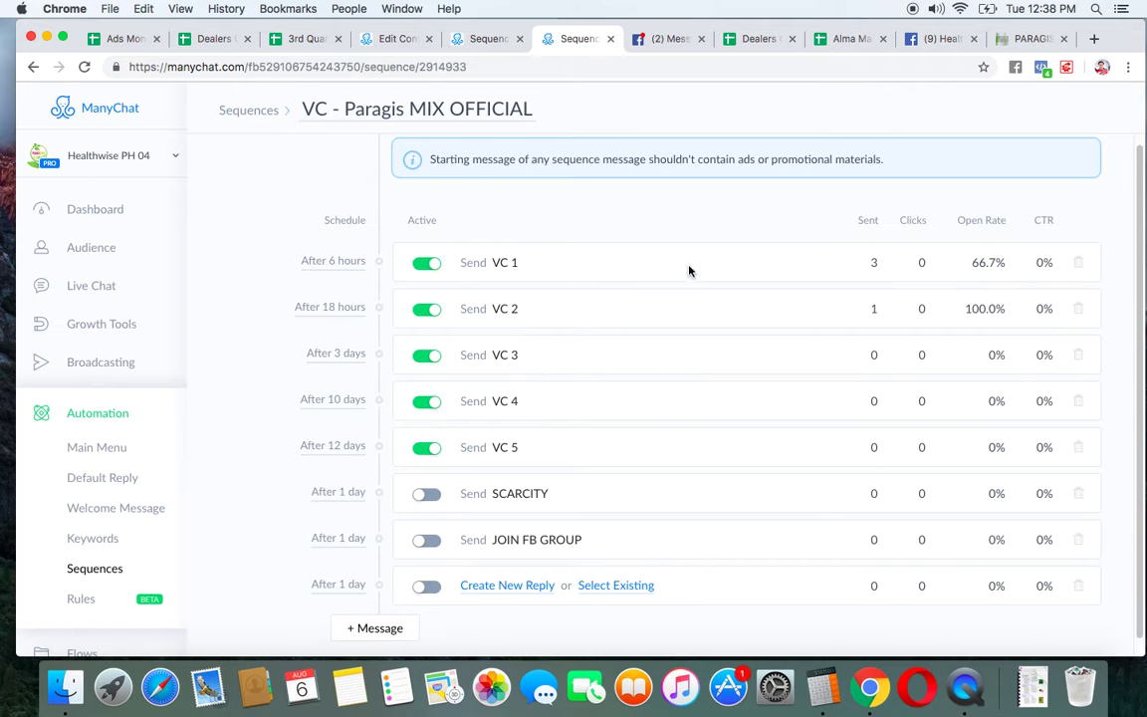
left_click(617, 586)
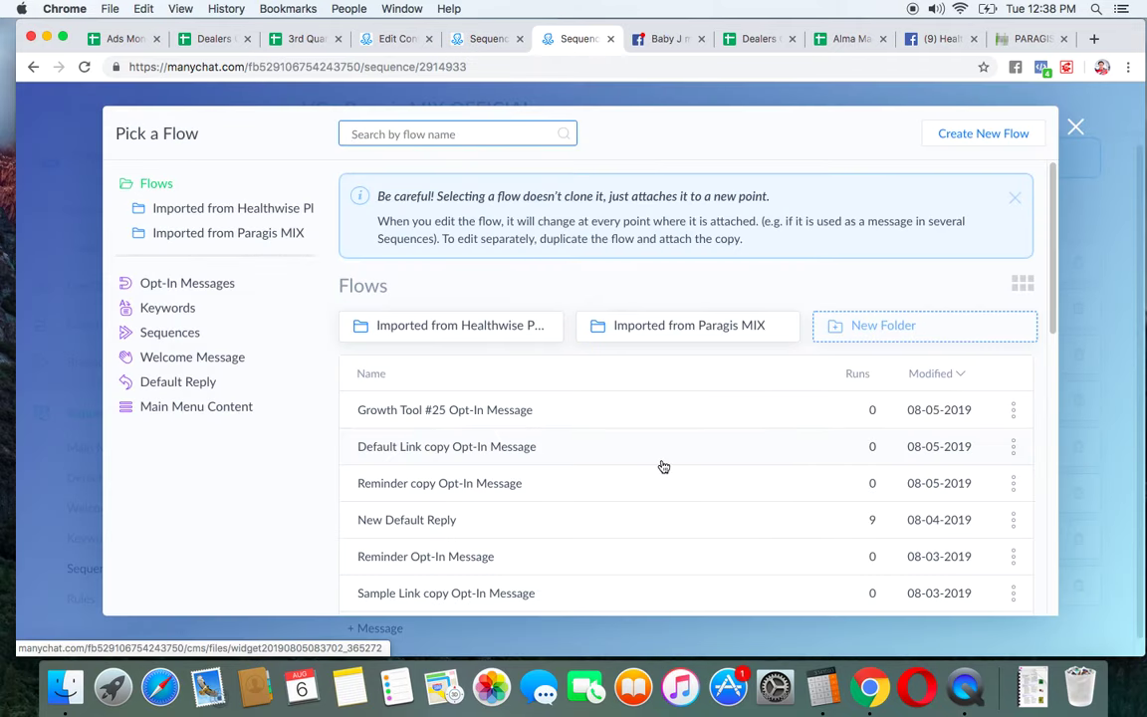
type("Oh no")
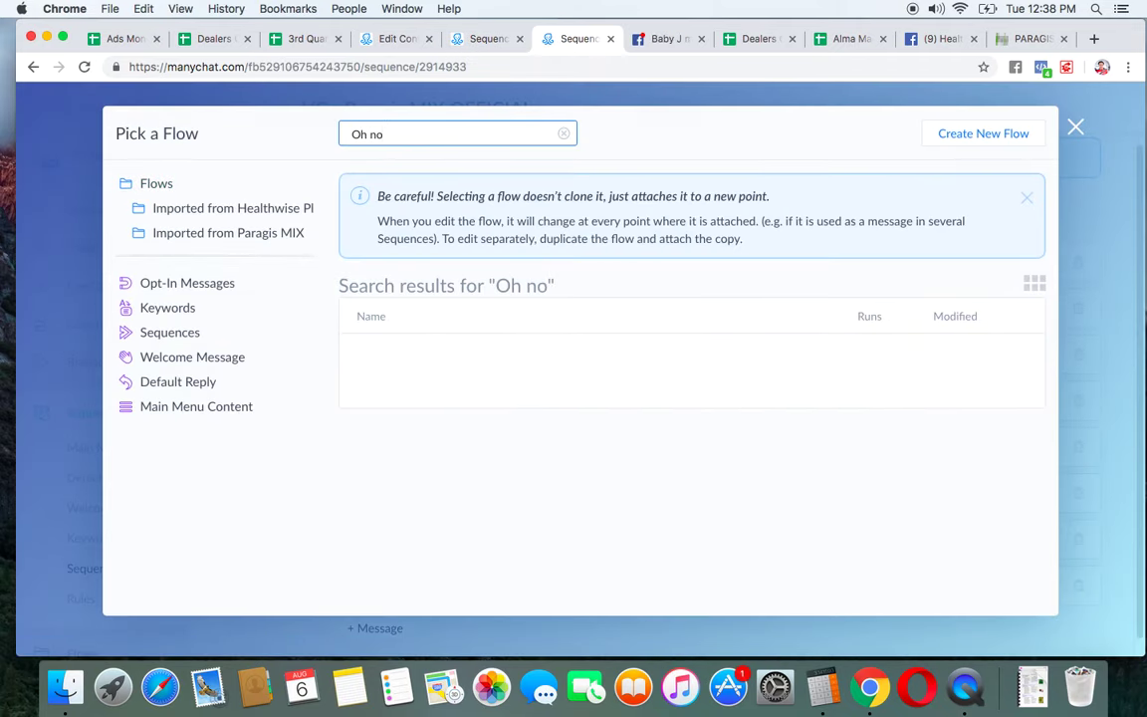
scroll(597, 529, "down", 3)
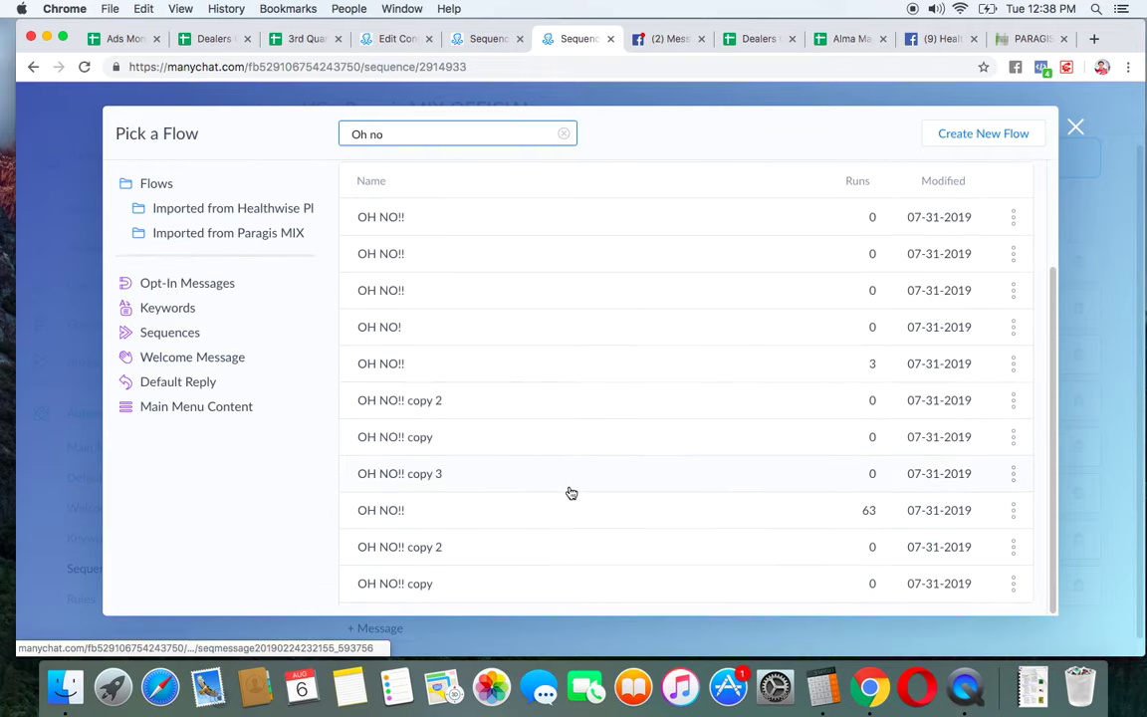
left_click(454, 527)
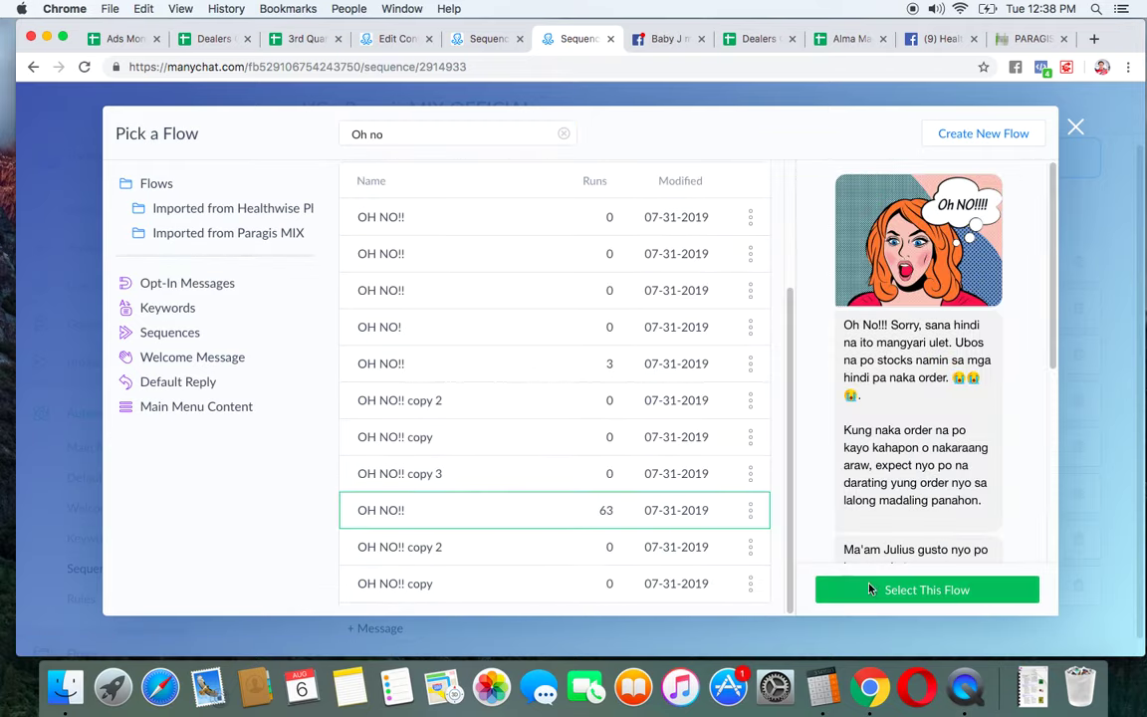
left_click(955, 591)
scroll(607, 568, "down", 1)
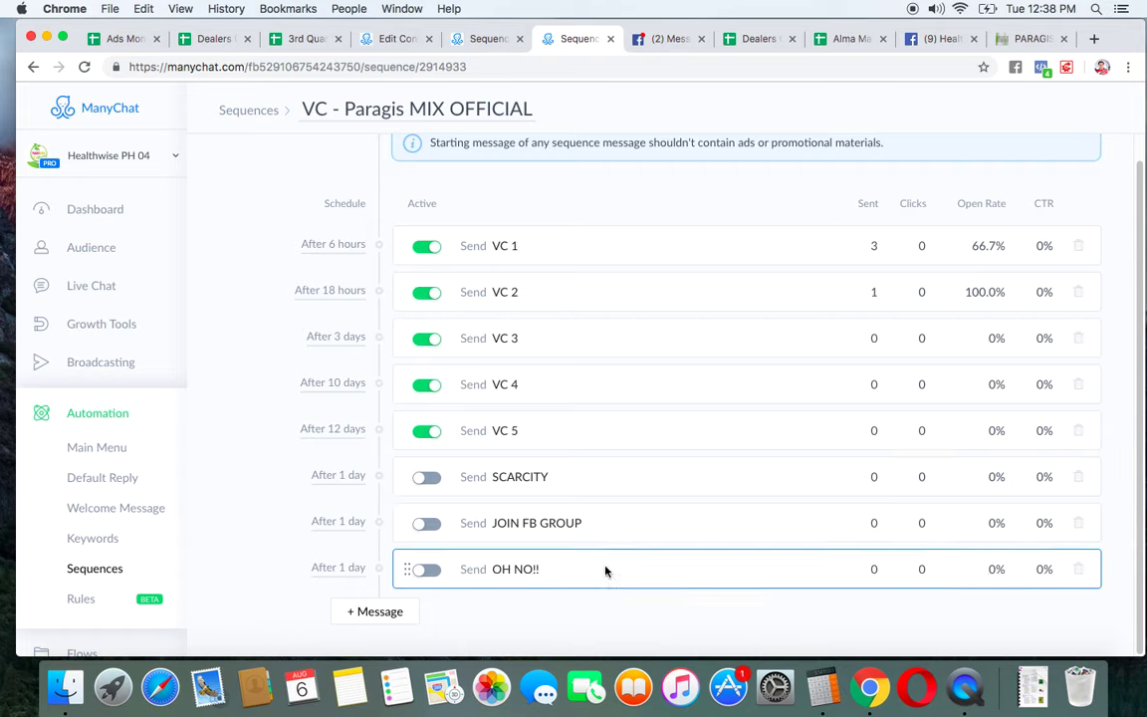
Following the Healthy Living PH 02 sequence, add a message and attach the How Men Can Boost Fertility flow with 59 runs to it
left_click(491, 45)
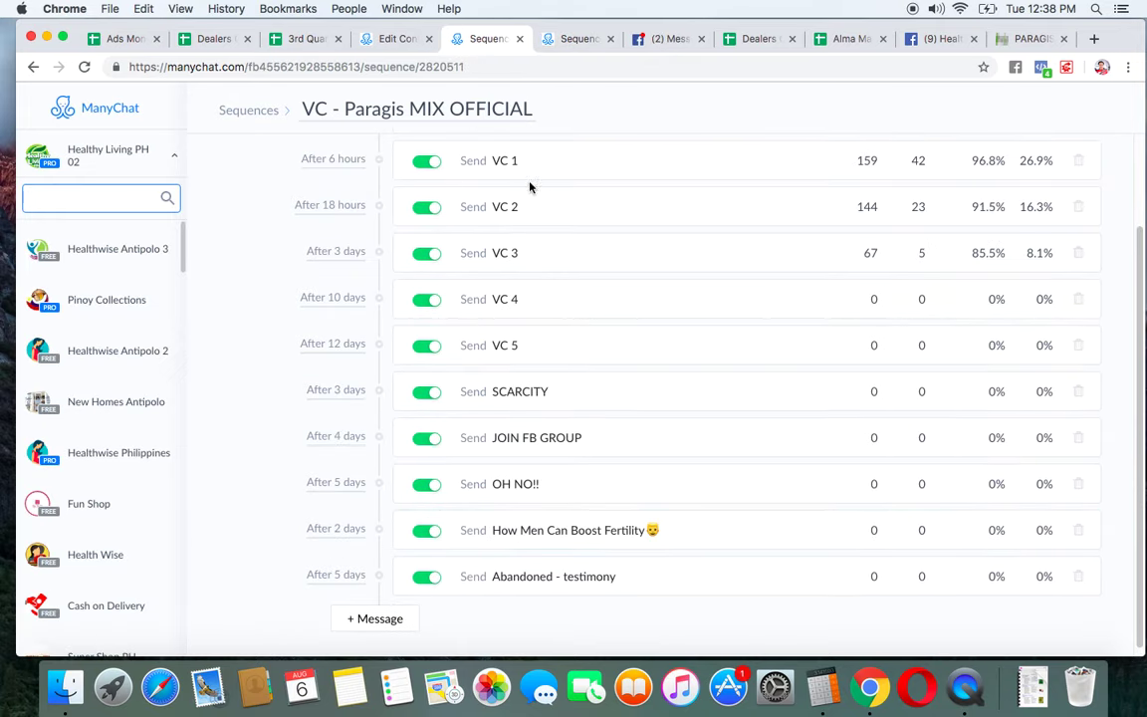
left_click(563, 38)
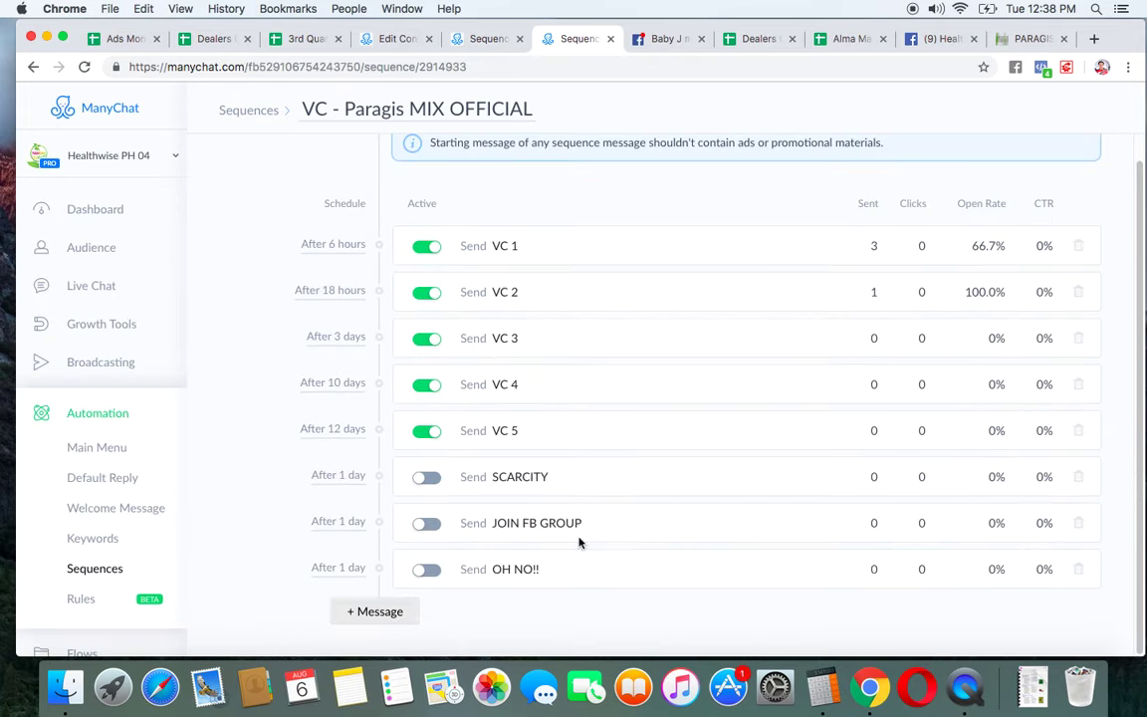
left_click(618, 569)
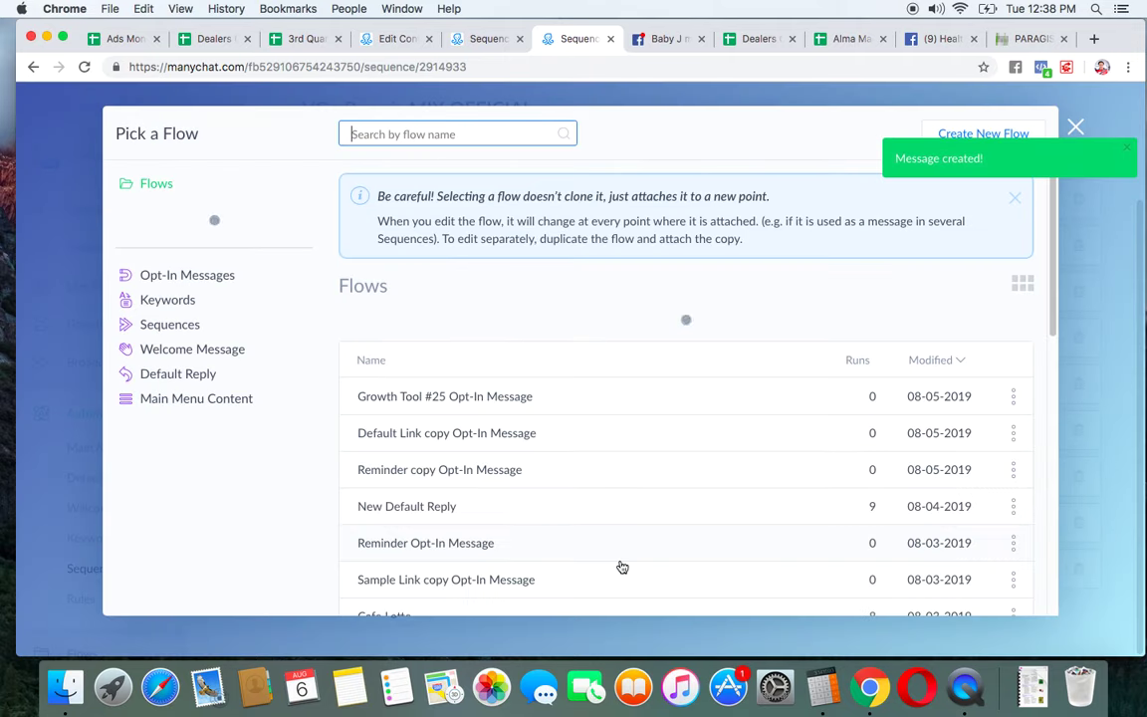
type("How men")
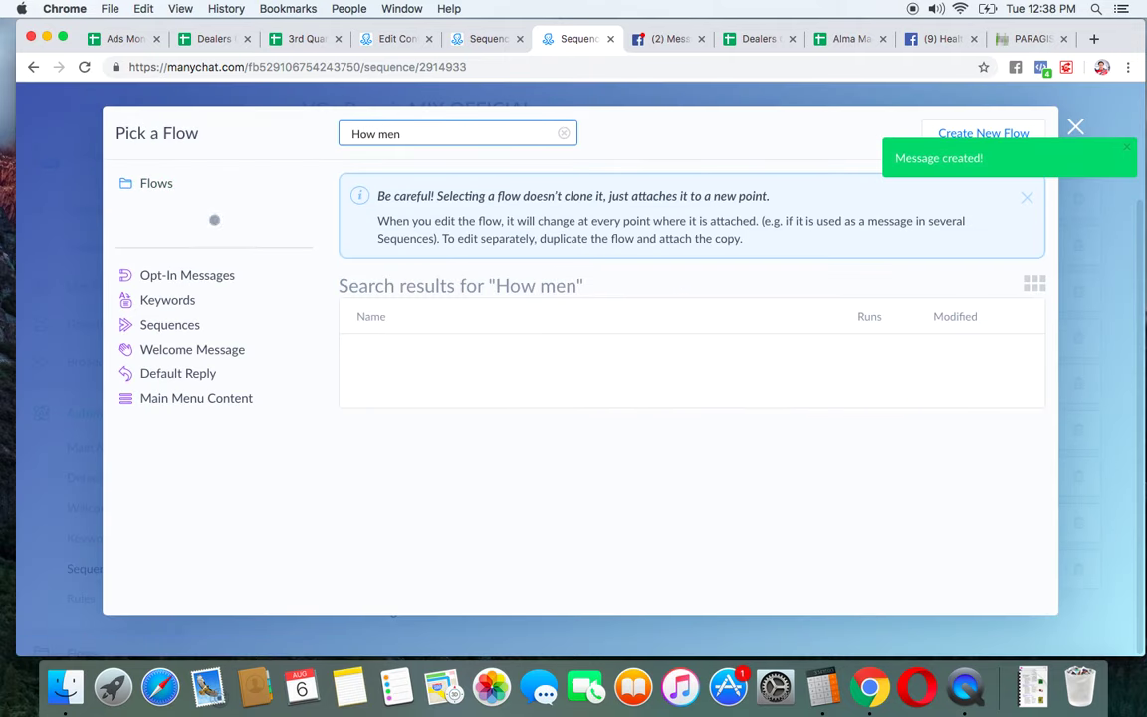
scroll(587, 578, "down", 2)
left_click(552, 546)
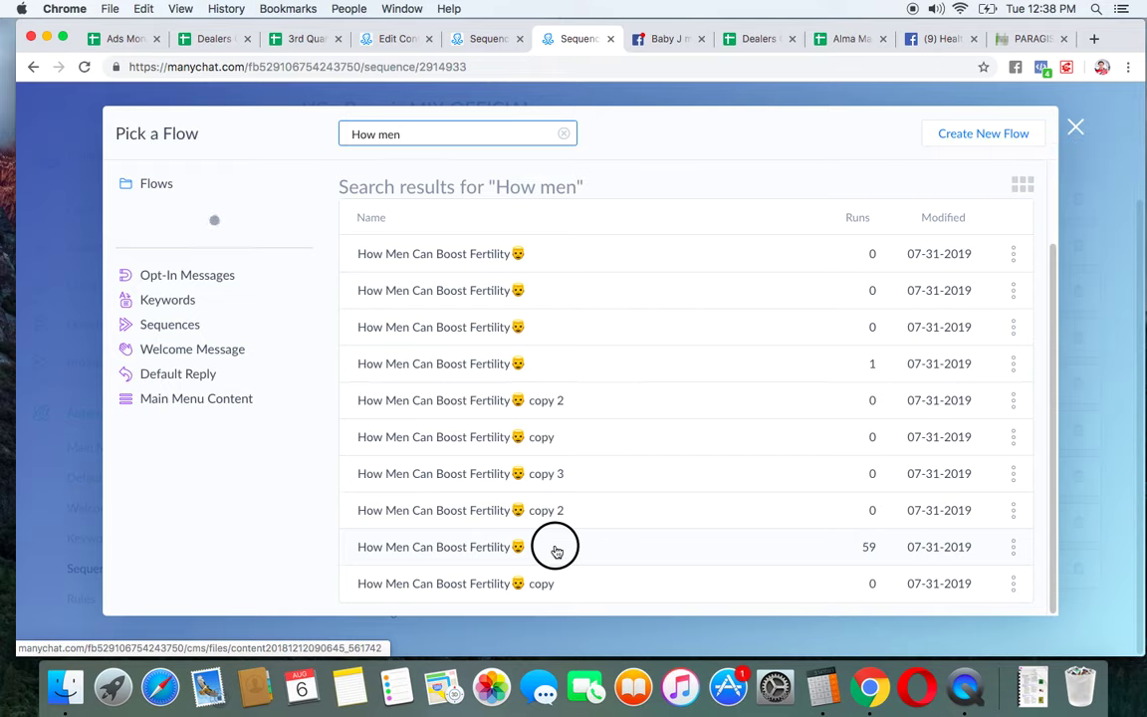
left_click(859, 591)
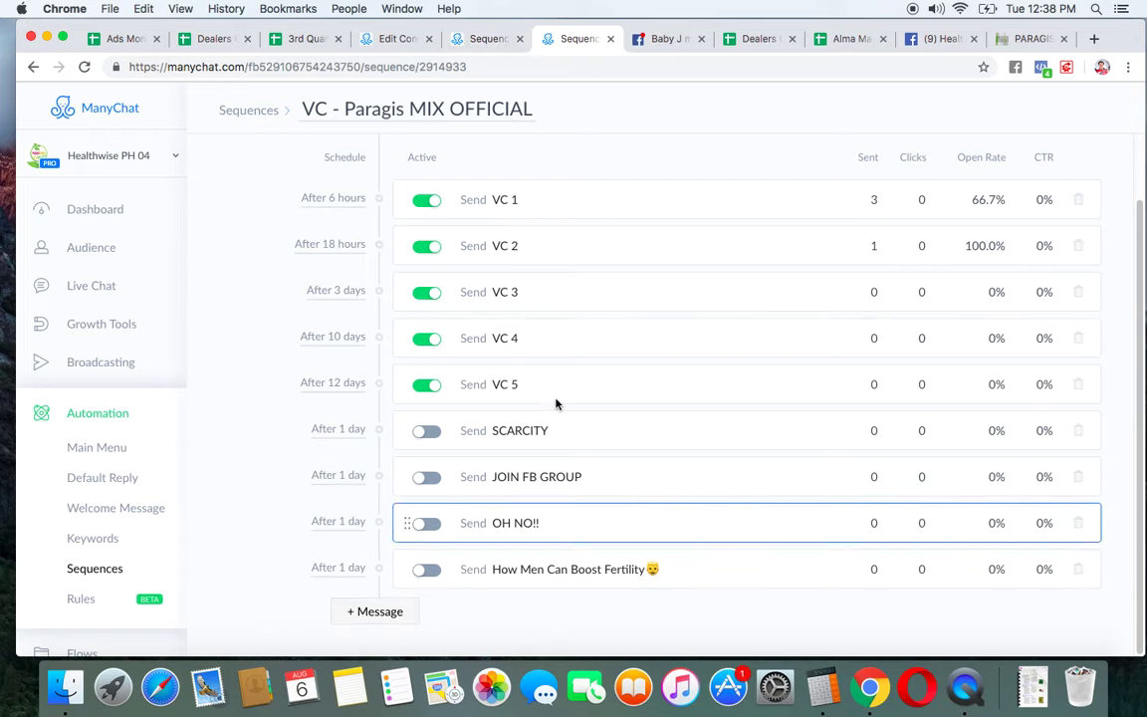
Following the Healthy Living PH 02 sequence, add another message and search the existing flows for "Testimony" to attach to it
left_click(488, 38)
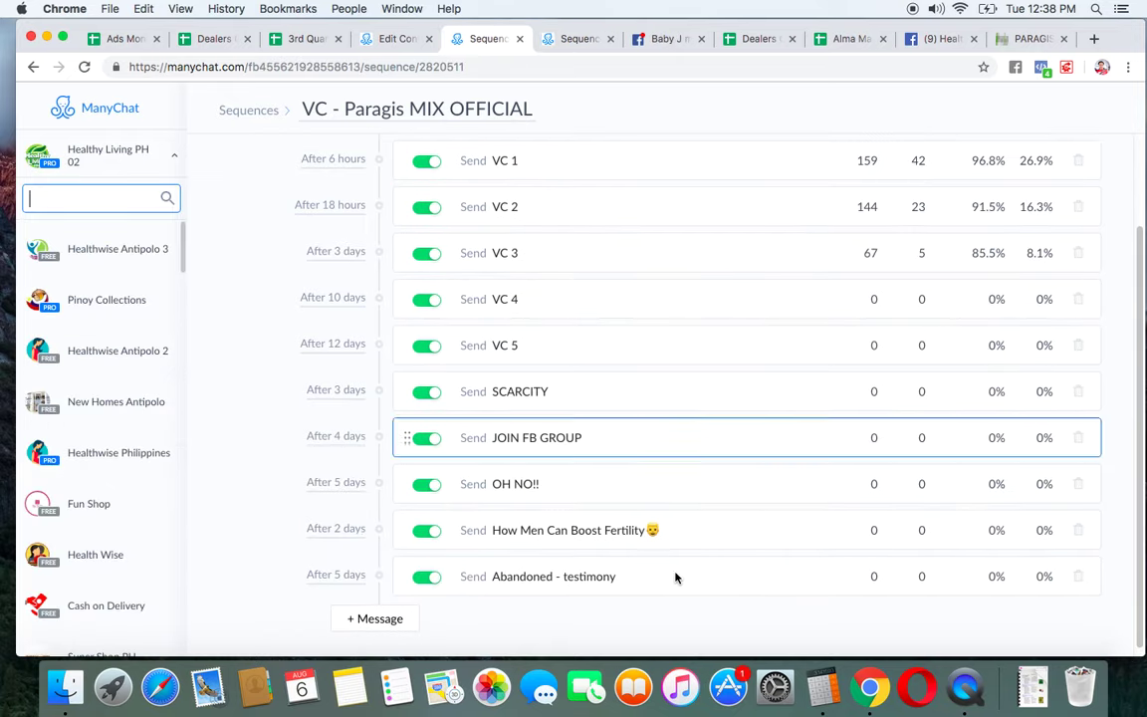
left_click(580, 40)
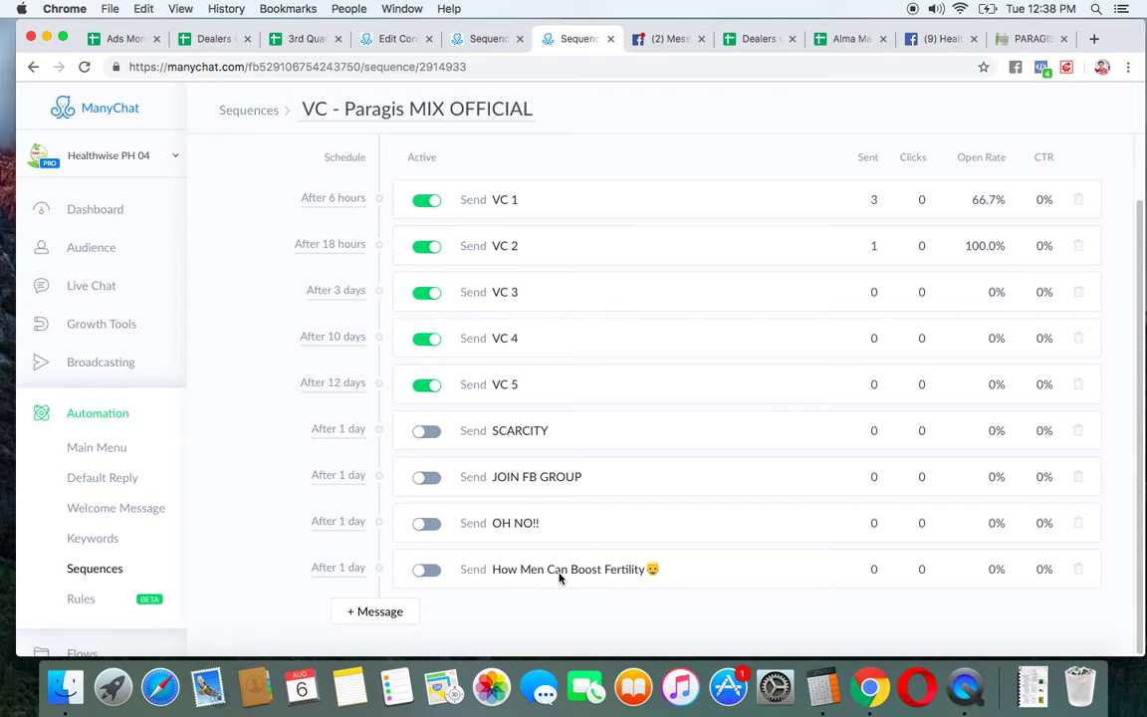
left_click(373, 615)
scroll(634, 585, "down", 1)
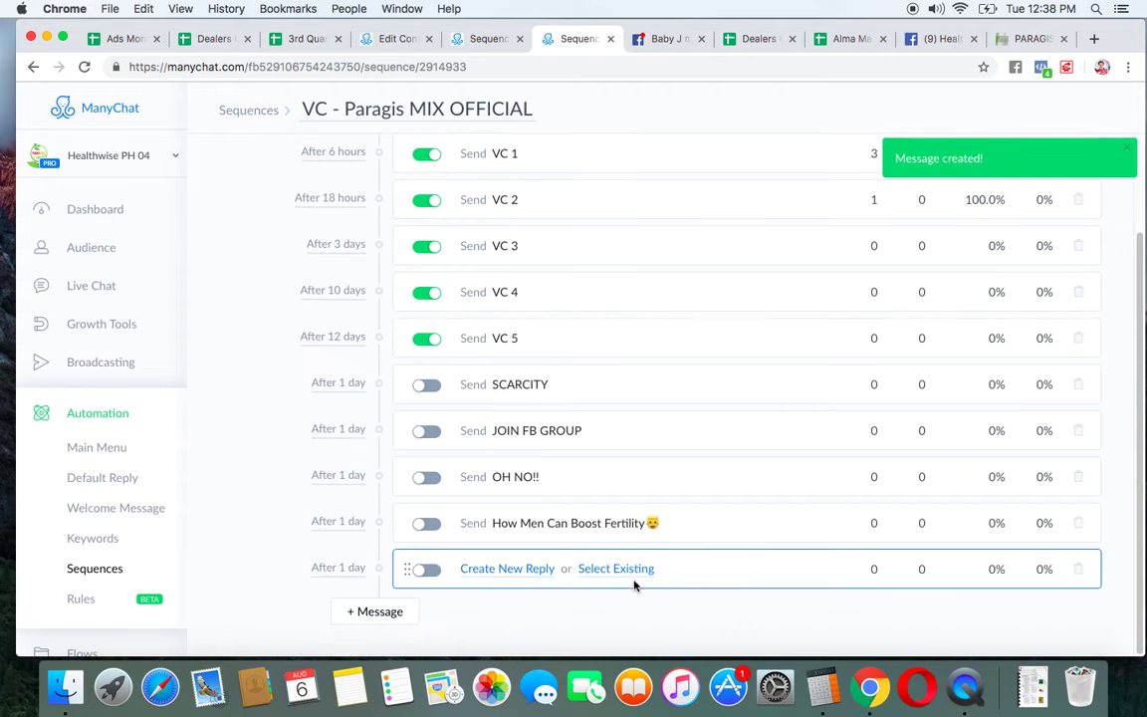
left_click(616, 569)
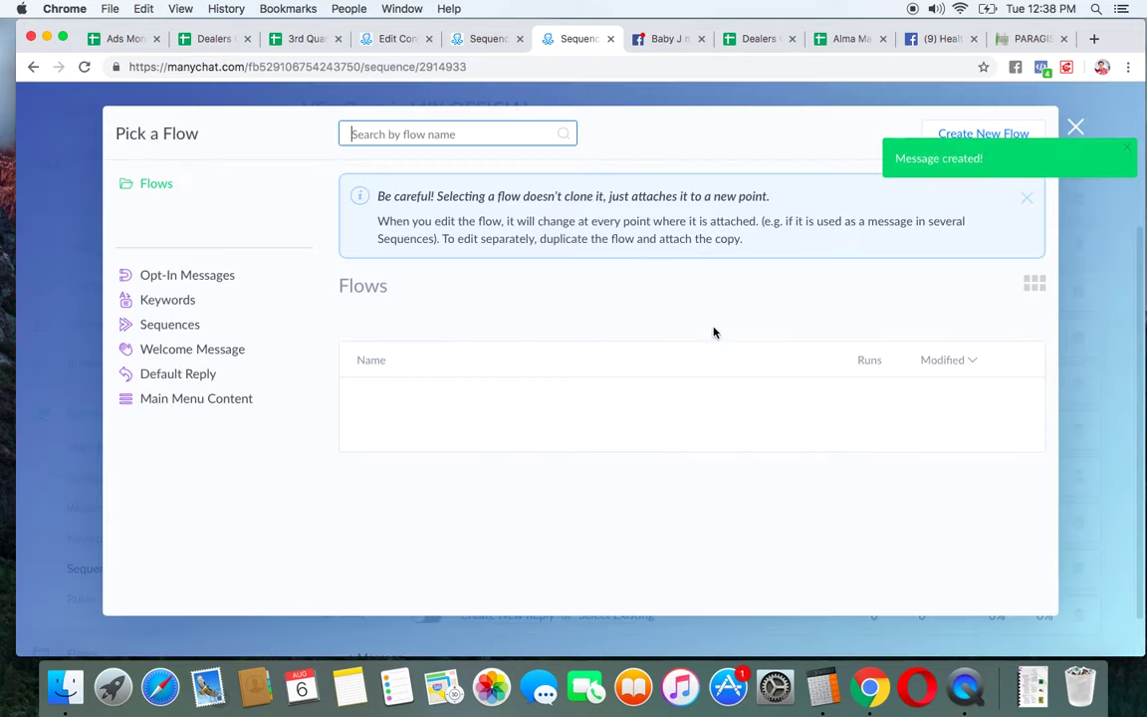
type("Testim")
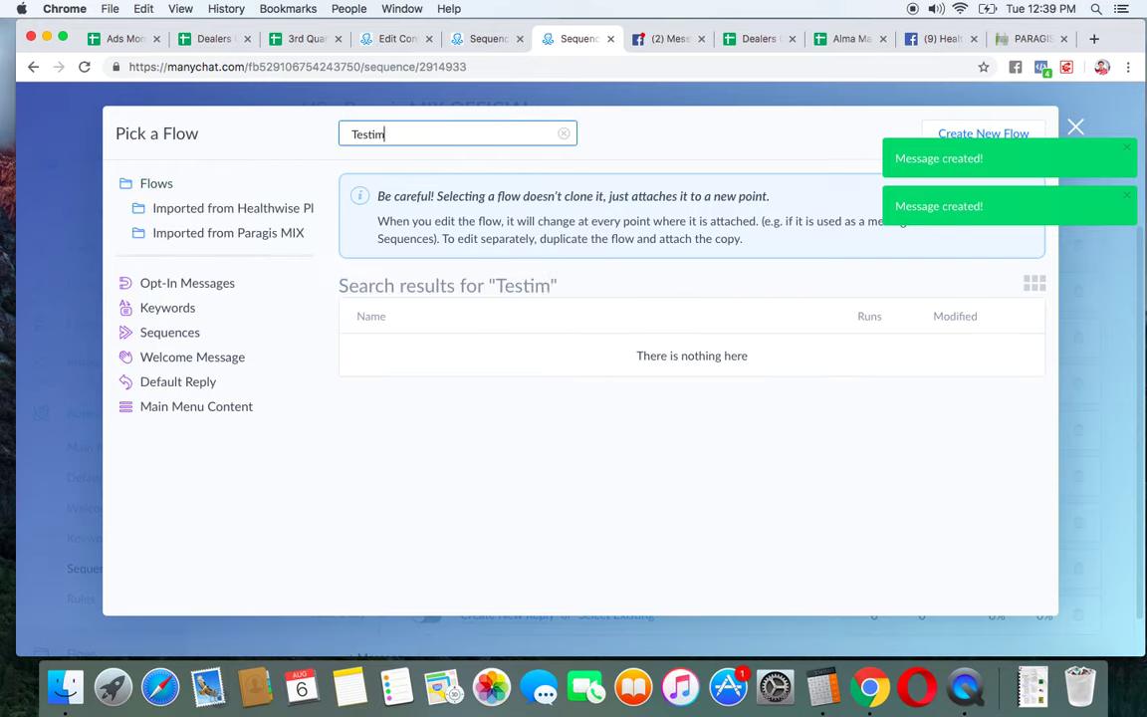
type("ony")
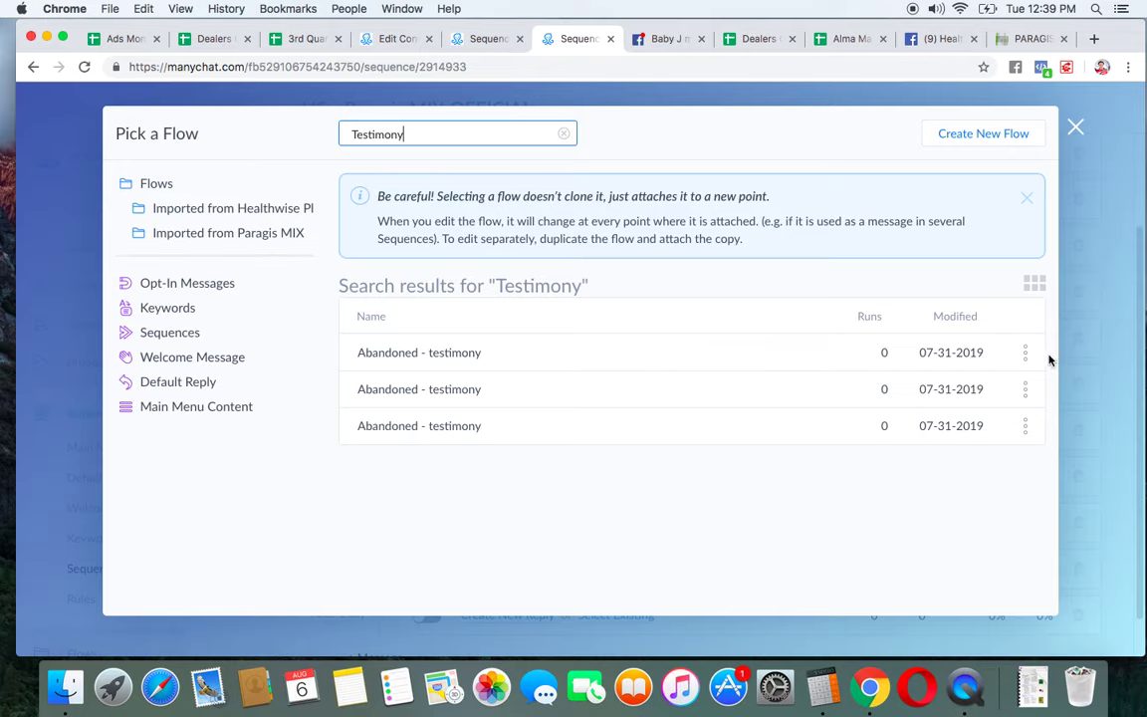
Delete two of the duplicate Abandoned - testimony flows and attach the remaining one to the new message
left_click(1036, 348)
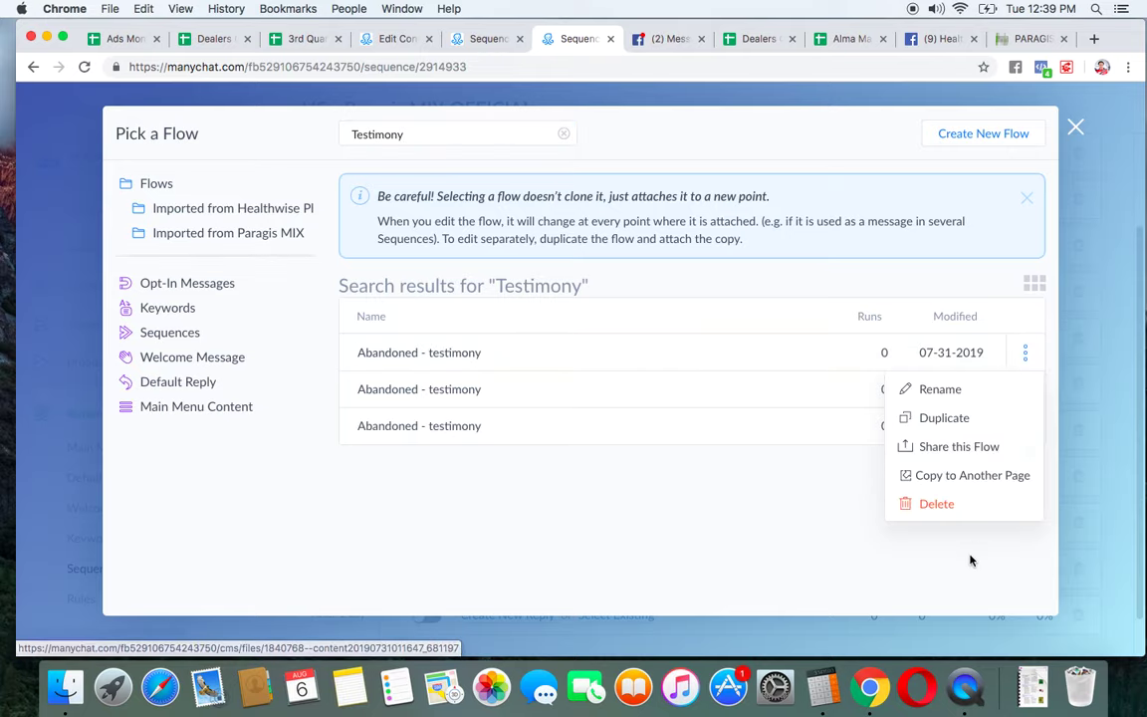
left_click(951, 498)
left_click(695, 207)
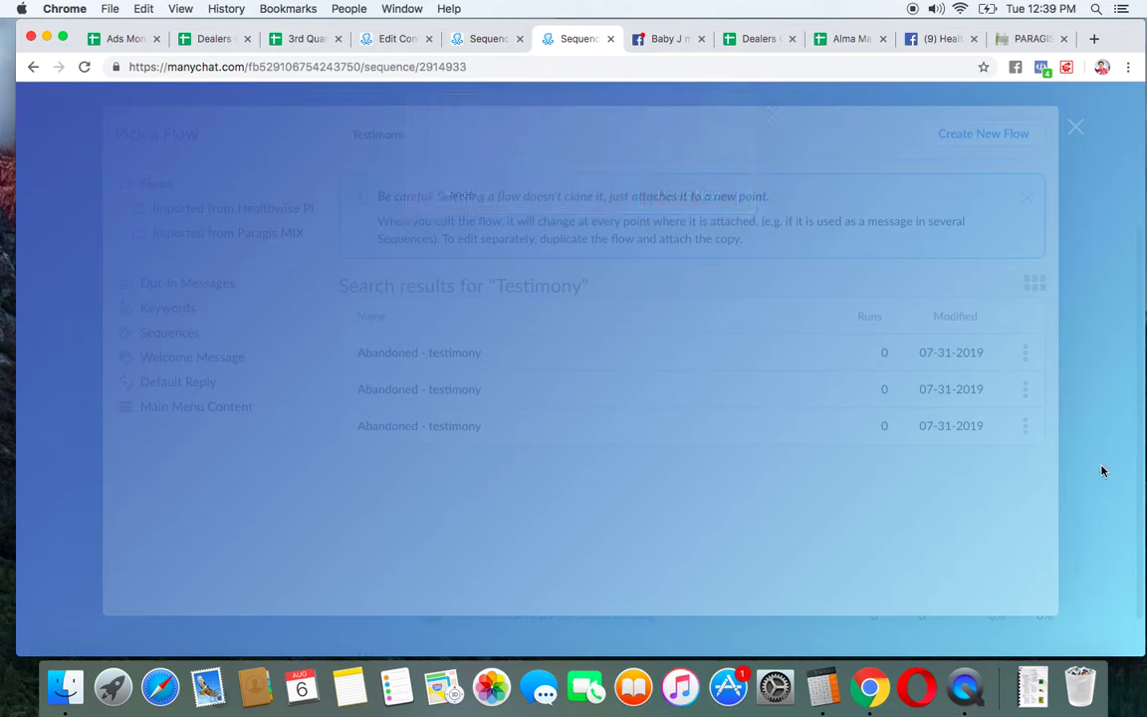
left_click(1025, 352)
left_click(953, 504)
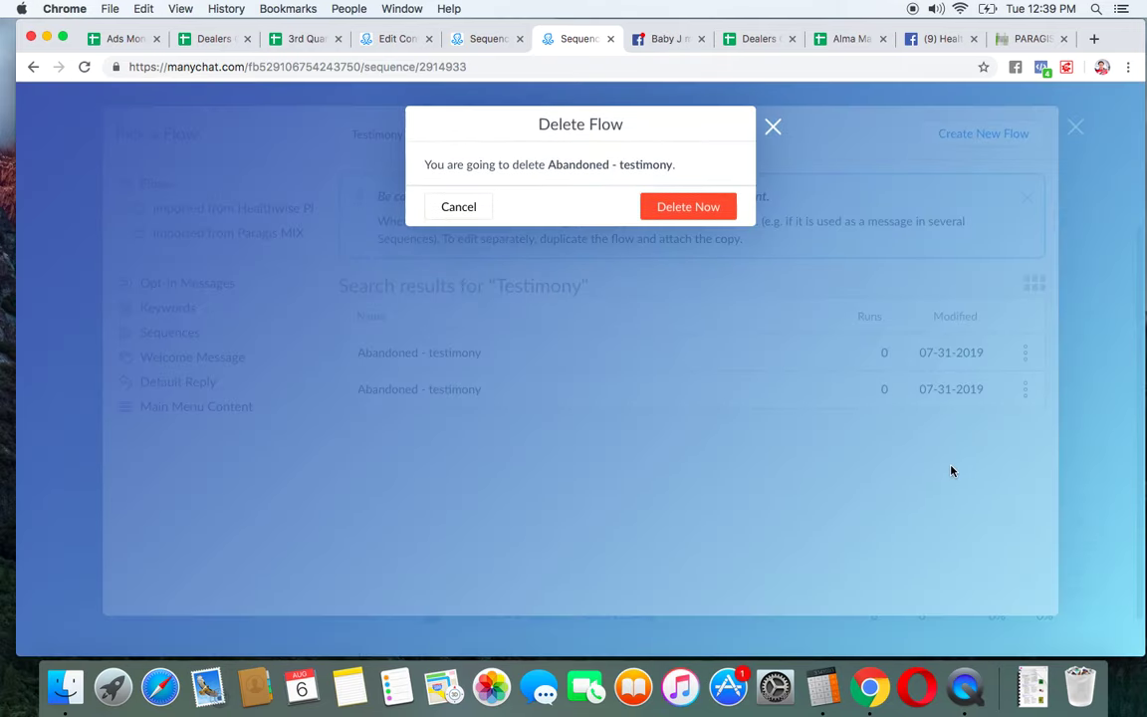
left_click(683, 206)
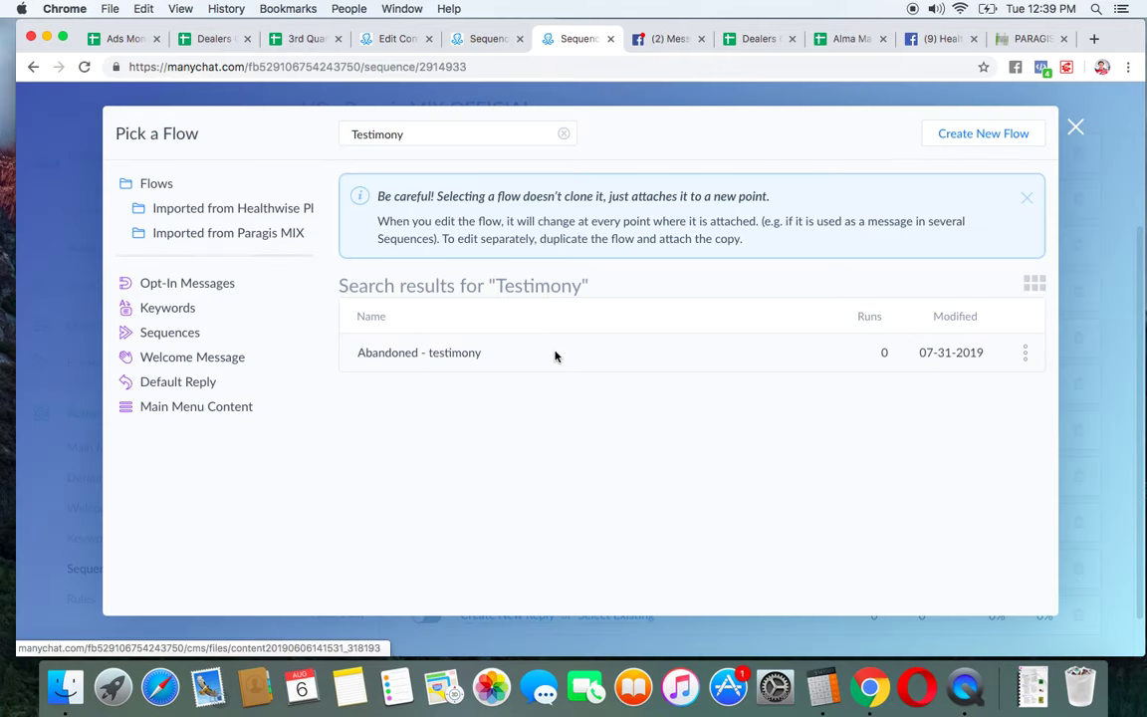
left_click(555, 353)
left_click(922, 589)
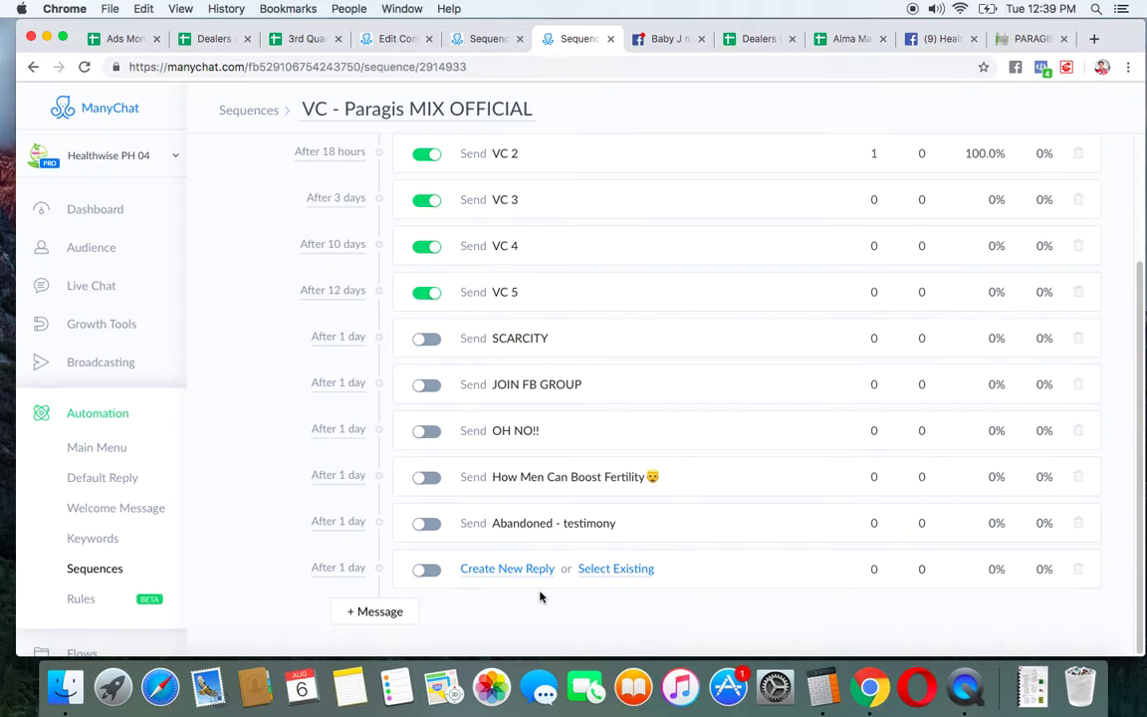
Activate the SCARCITY, JOIN FB GROUP, OH NO!!, How Men Can Boost Fertility and Abandoned - testimony messages, and delete the leftover empty message
left_click(432, 339)
left_click(426, 385)
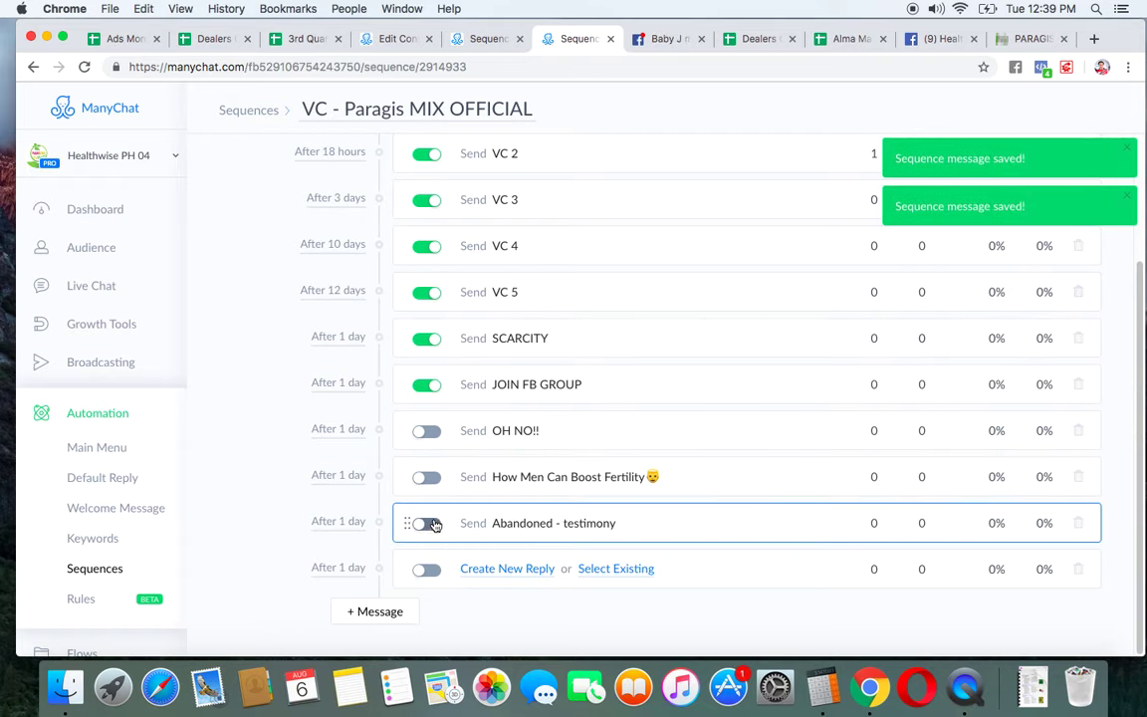
left_click(432, 524)
left_click(431, 479)
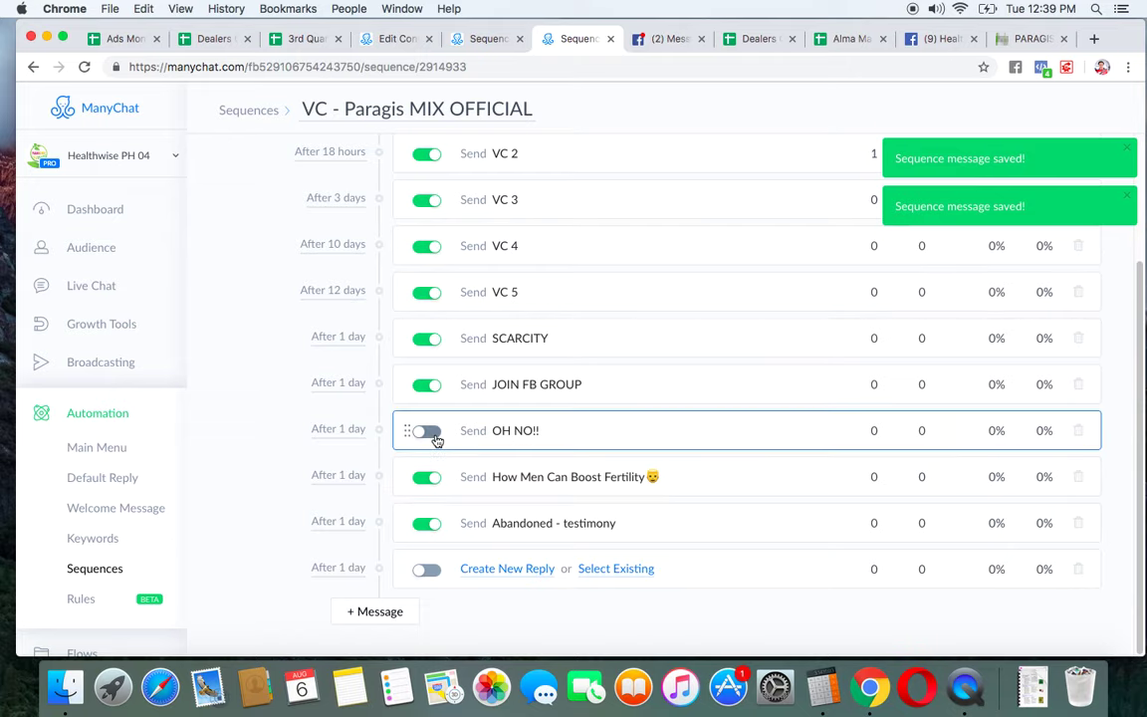
left_click(435, 436)
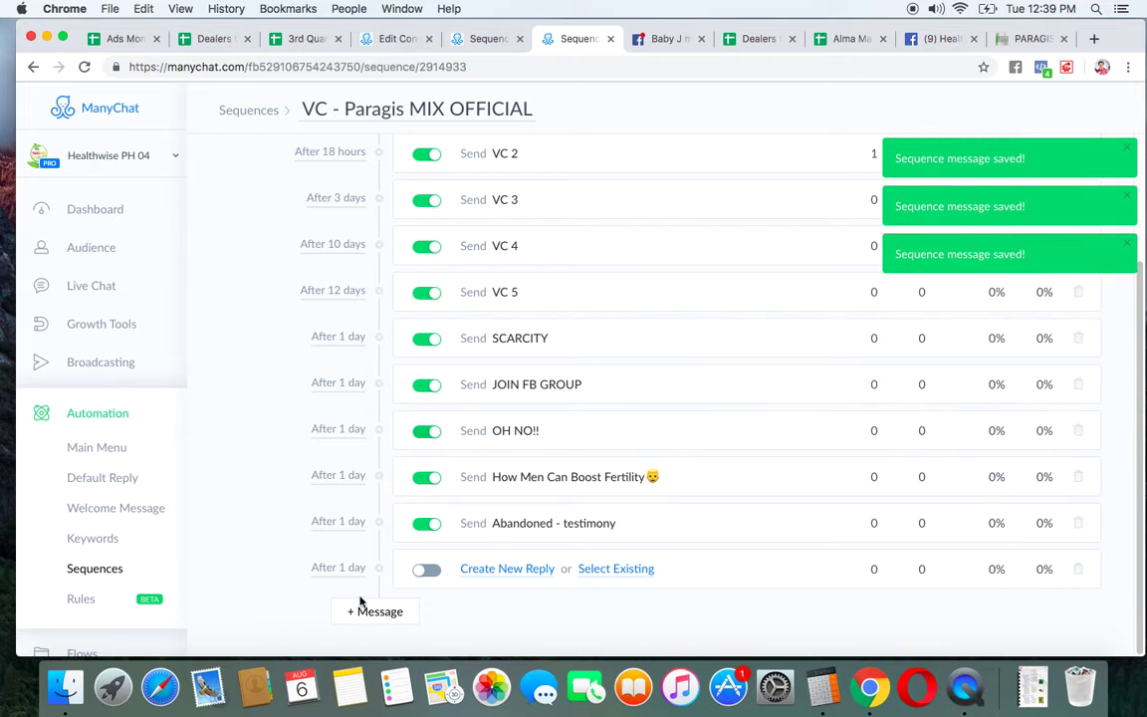
left_click(1077, 574)
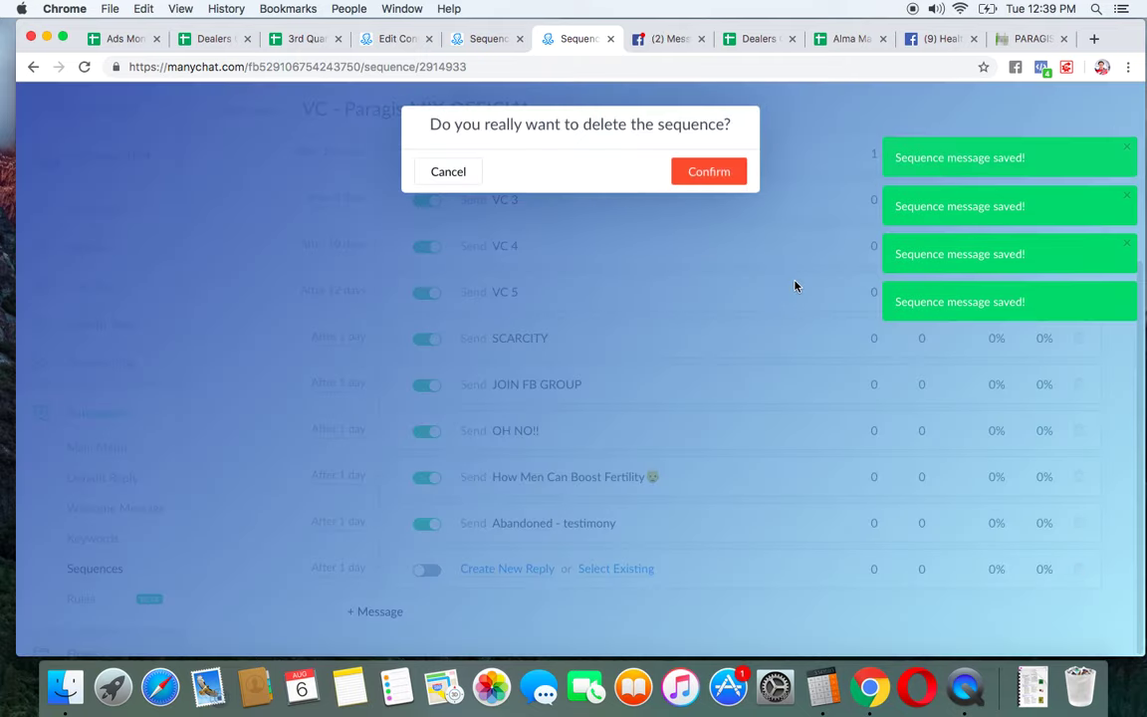
left_click(708, 171)
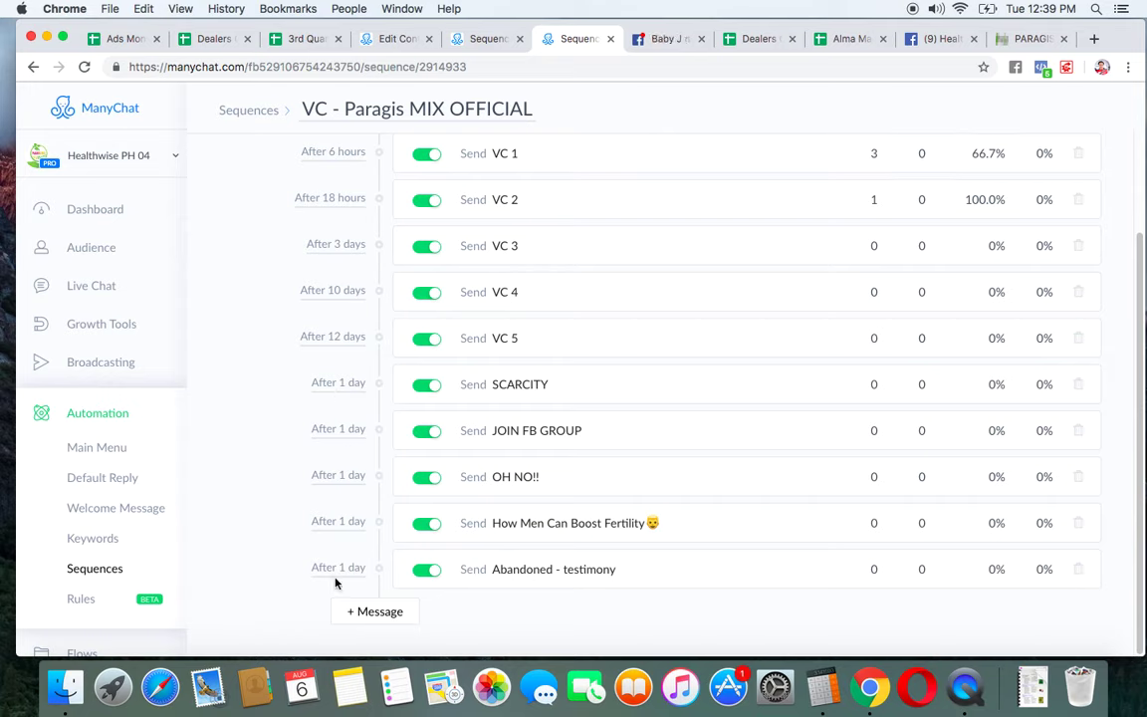
Schedule the SCARCITY message 3 days after the previous message and save the schedule
left_click(339, 385)
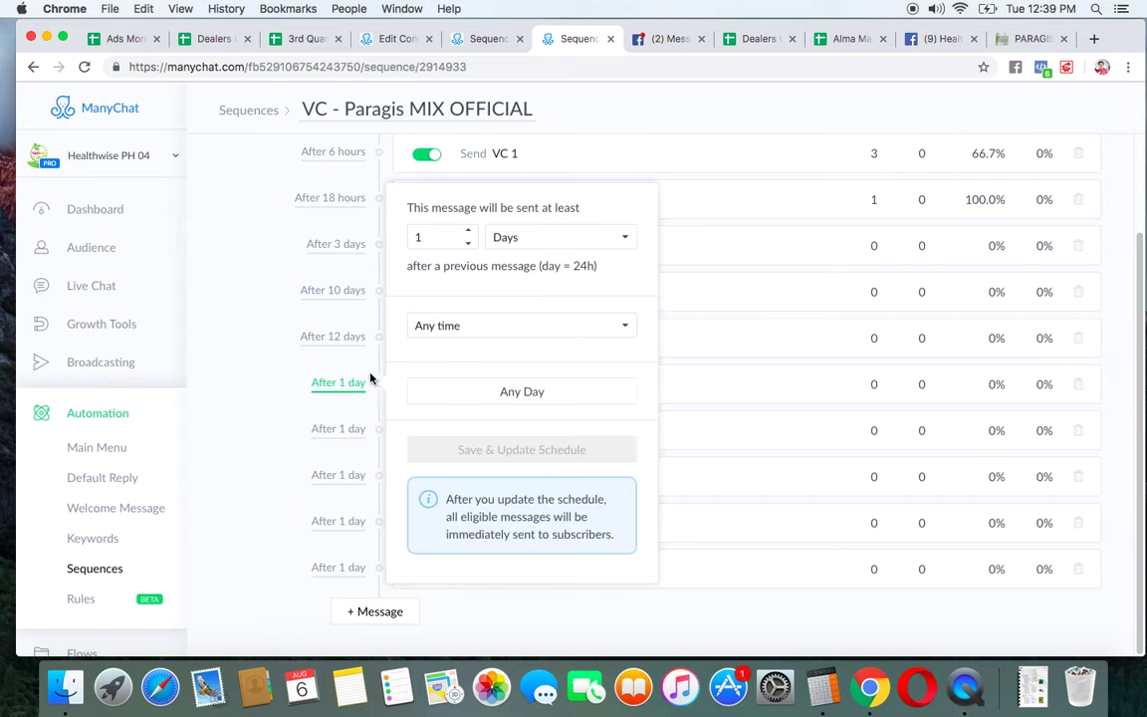
left_click(472, 233)
left_click(493, 449)
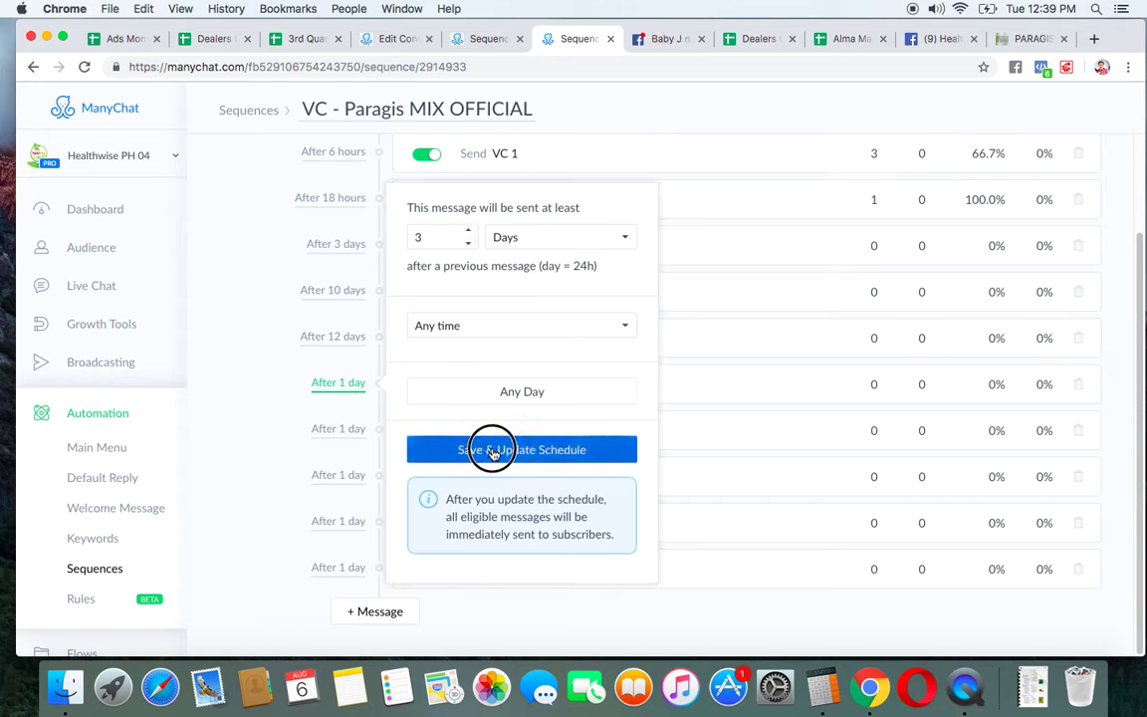
Schedule the JOIN FB GROUP message 4 days after the previous message and save the schedule
left_click(338, 430)
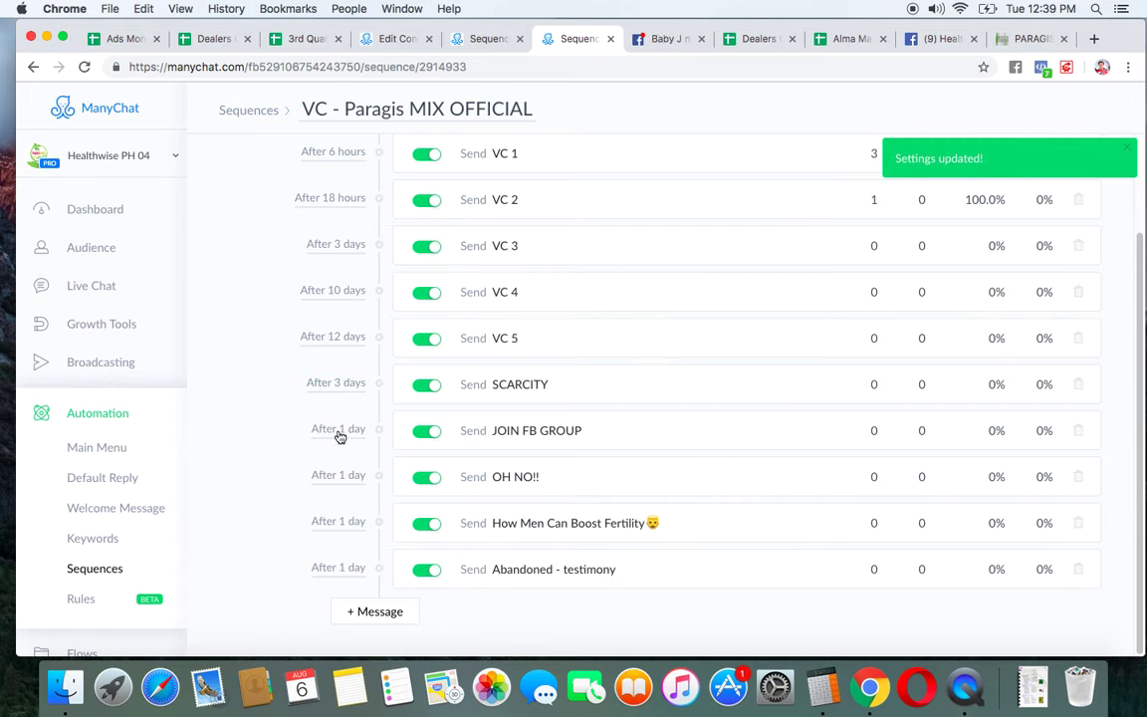
left_click(469, 277)
left_click(468, 277)
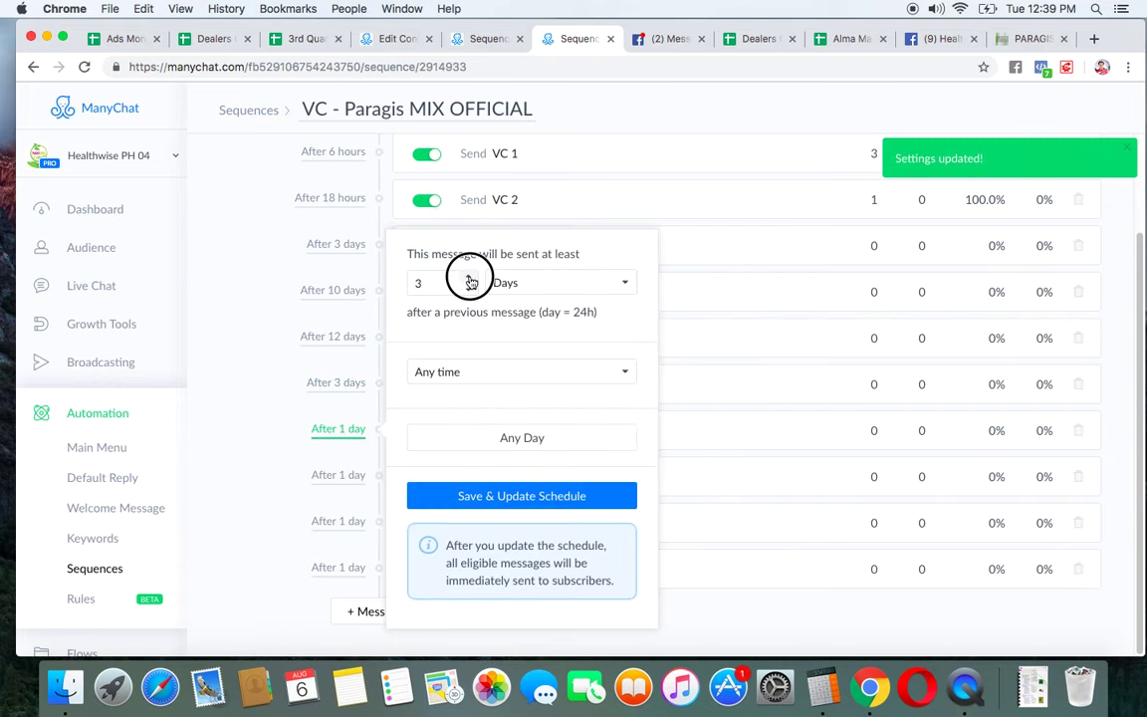
left_click(469, 277)
left_click(533, 494)
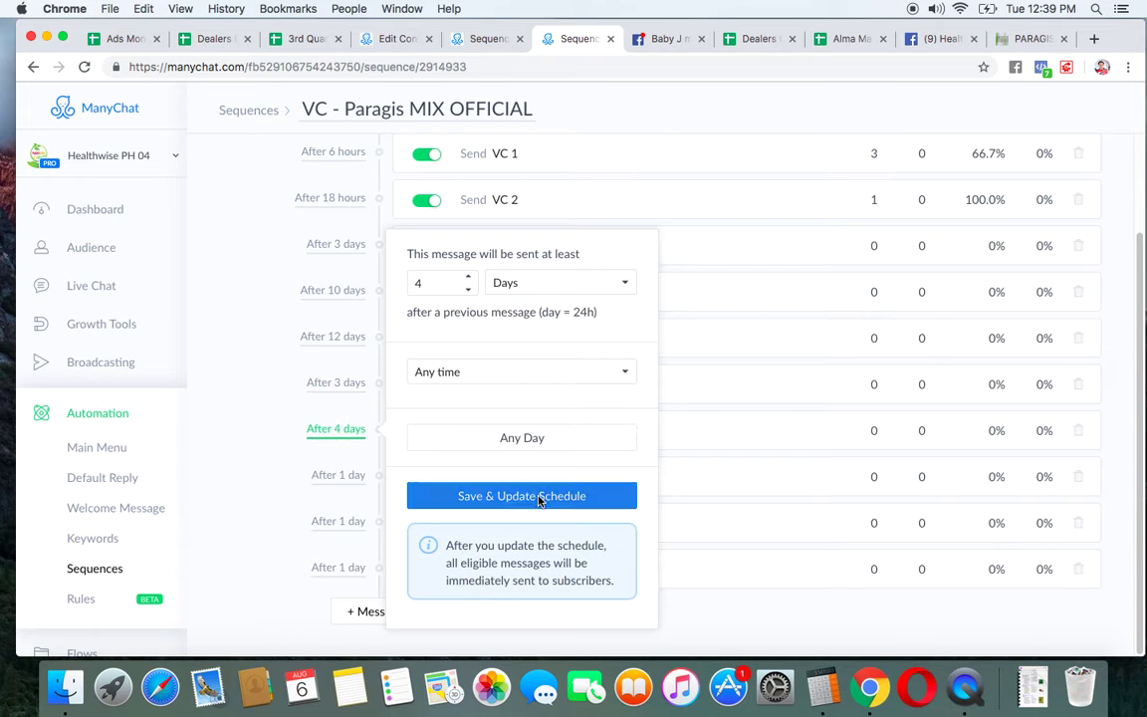
Schedule the OH NO!! message 5 days after the previous message and save the schedule
left_click(343, 480)
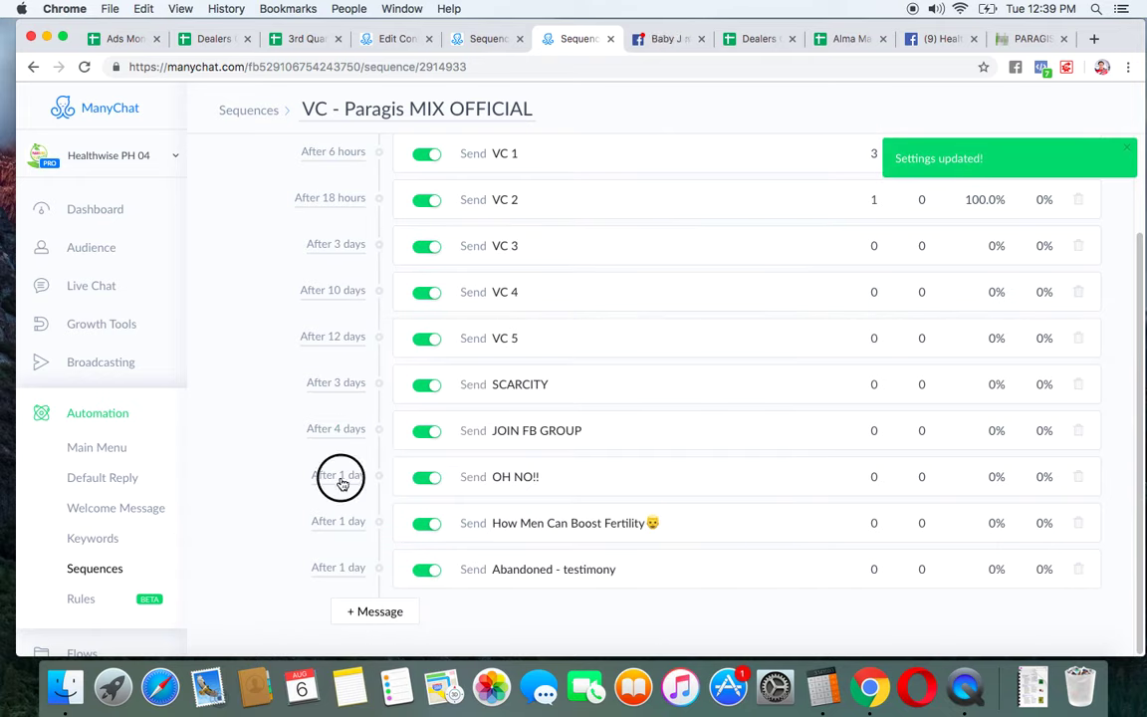
left_click(470, 305)
left_click(471, 305)
left_click(471, 305)
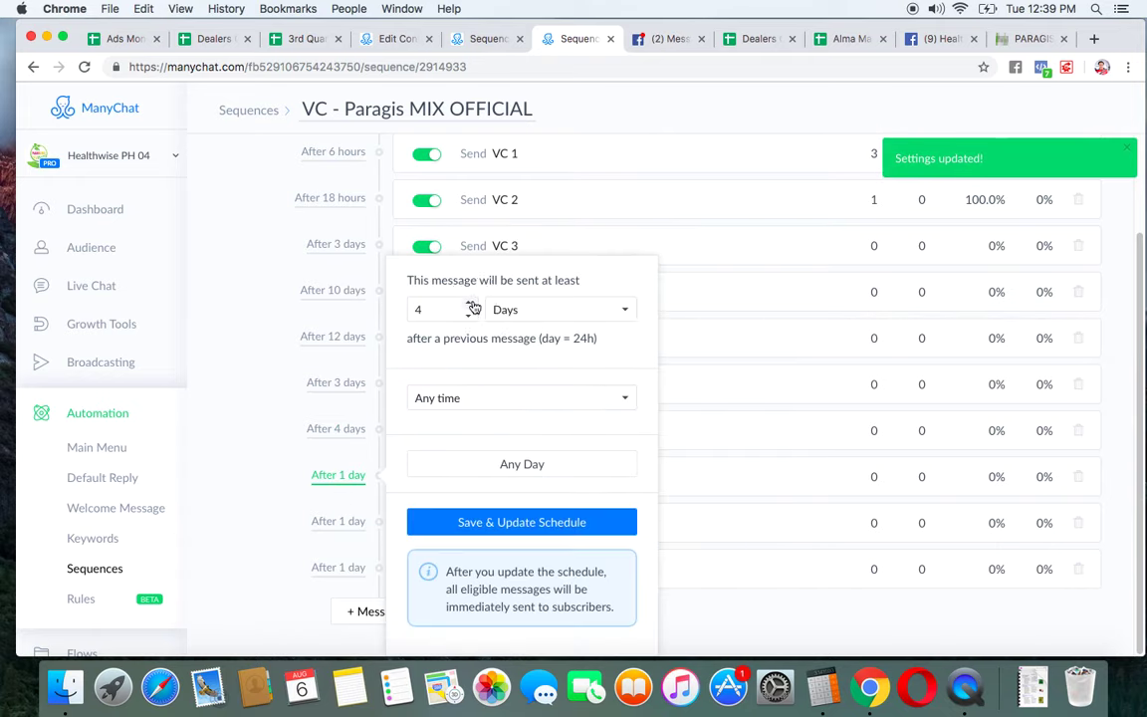
left_click(528, 524)
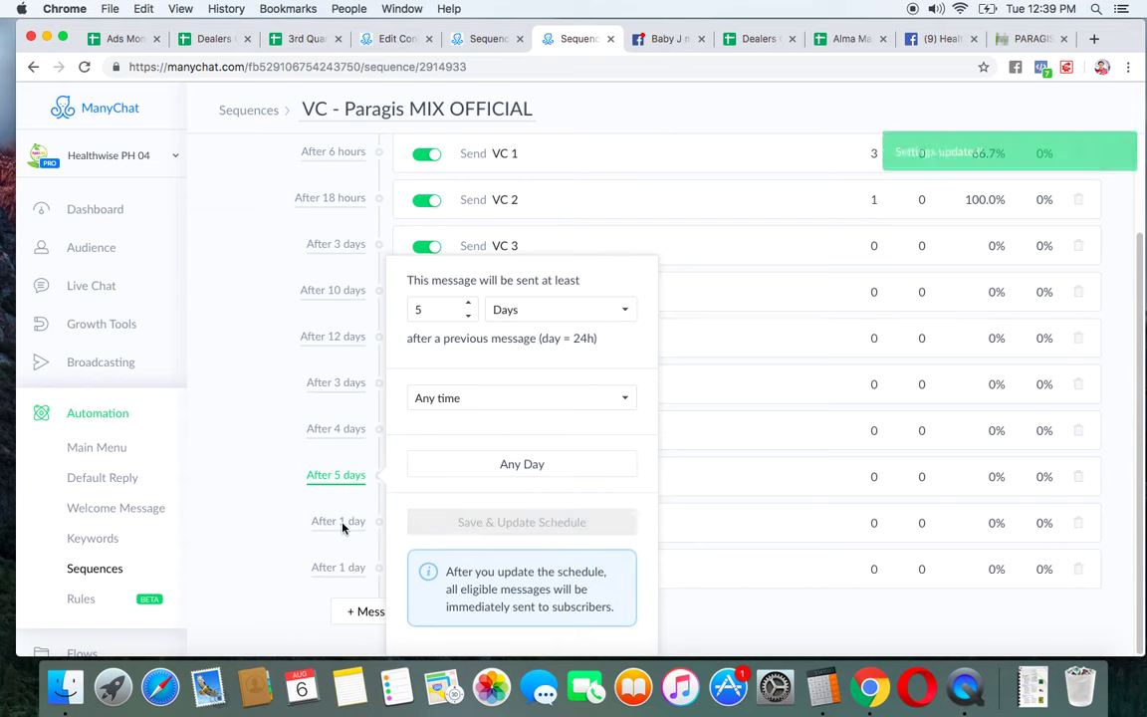
Schedule the How Men Can Boost Fertility message 3 days after the previous message and save the schedule
left_click(353, 528)
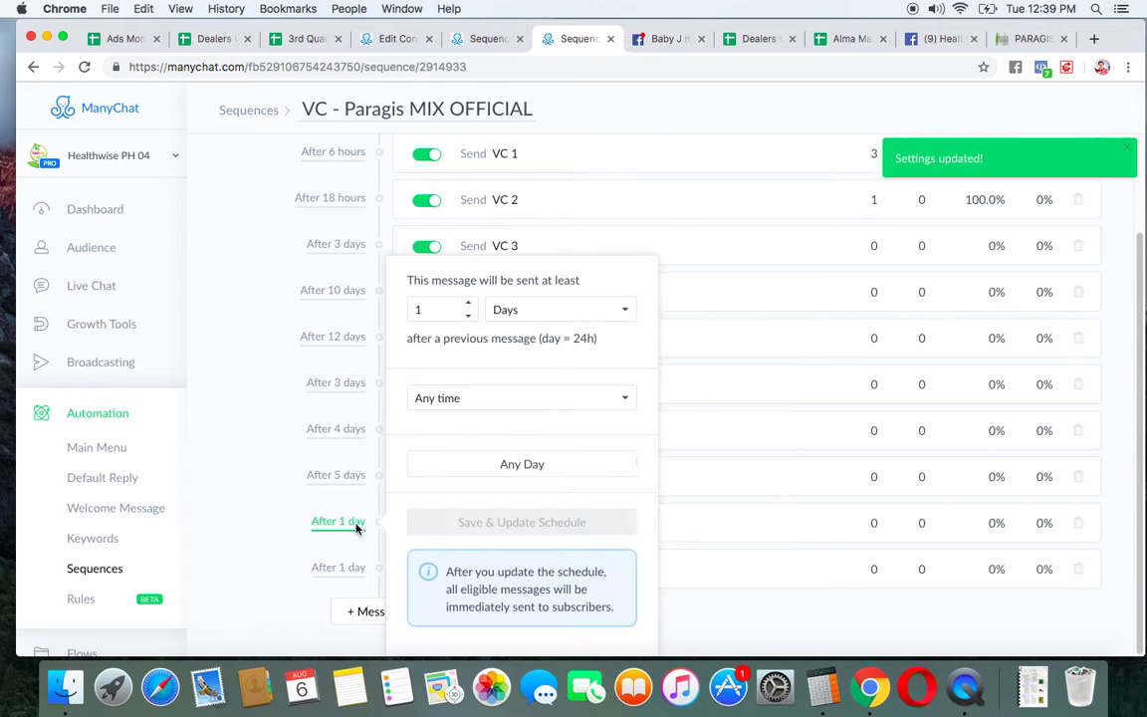
left_click(470, 304)
left_click(471, 304)
left_click(471, 304)
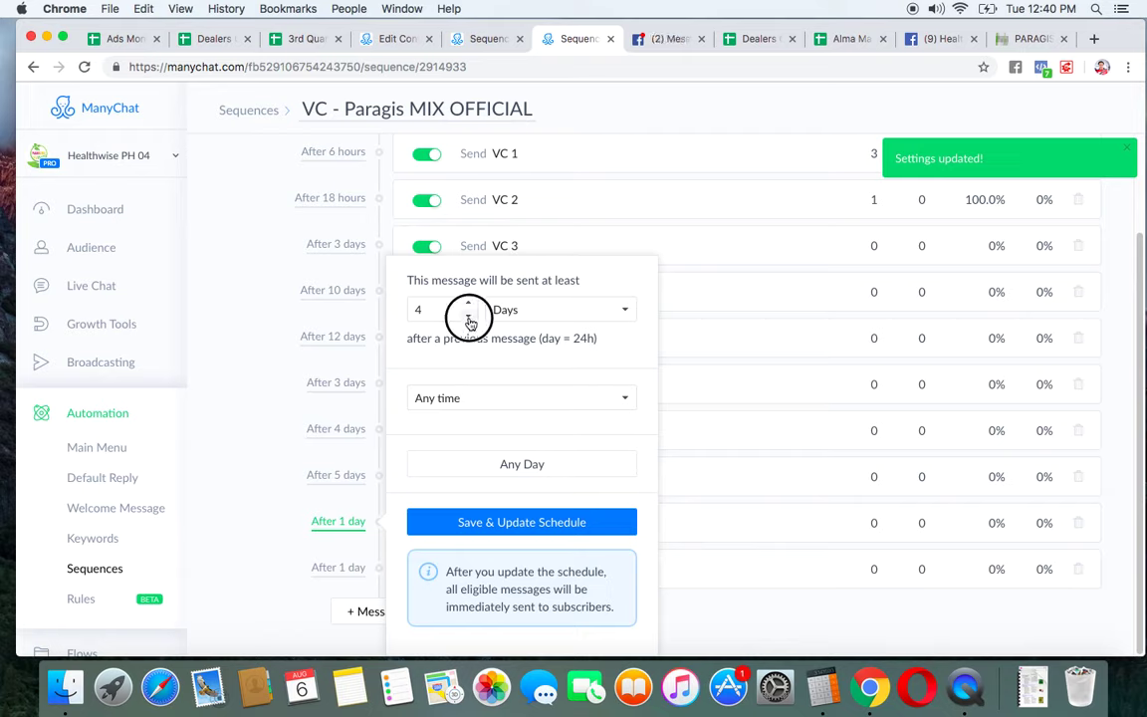
left_click(469, 316)
left_click(497, 525)
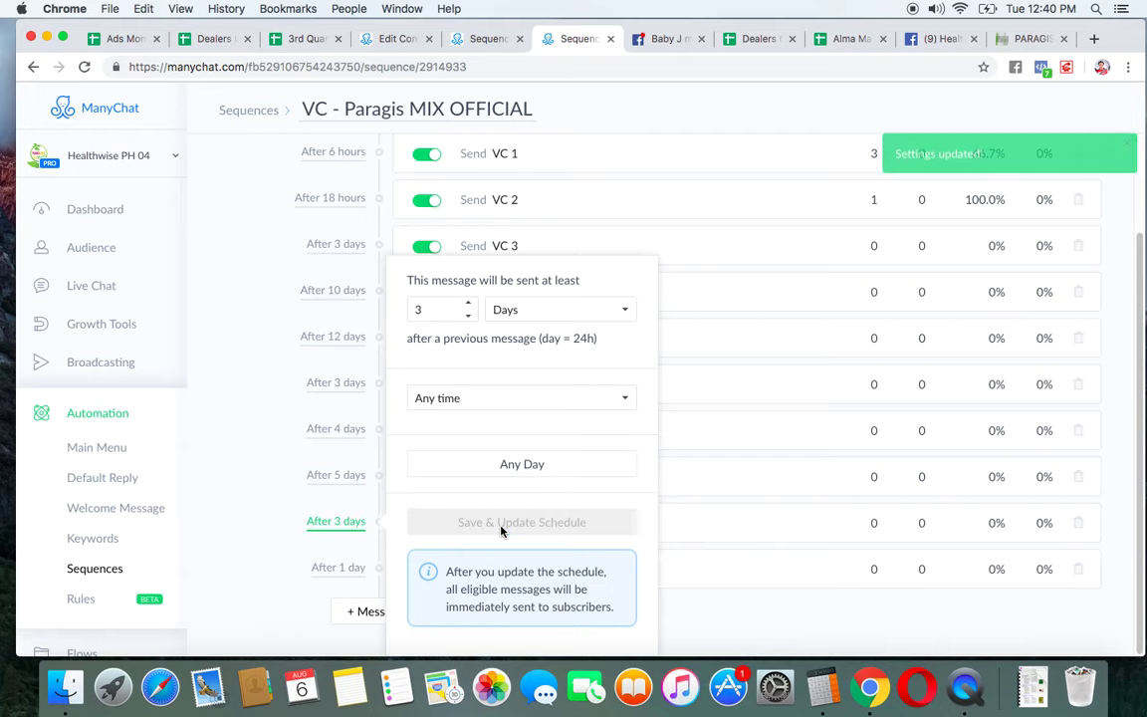
left_click(247, 559)
Schedule the Abandoned - testimony message 4 days after the previous message and save the schedule
left_click(338, 573)
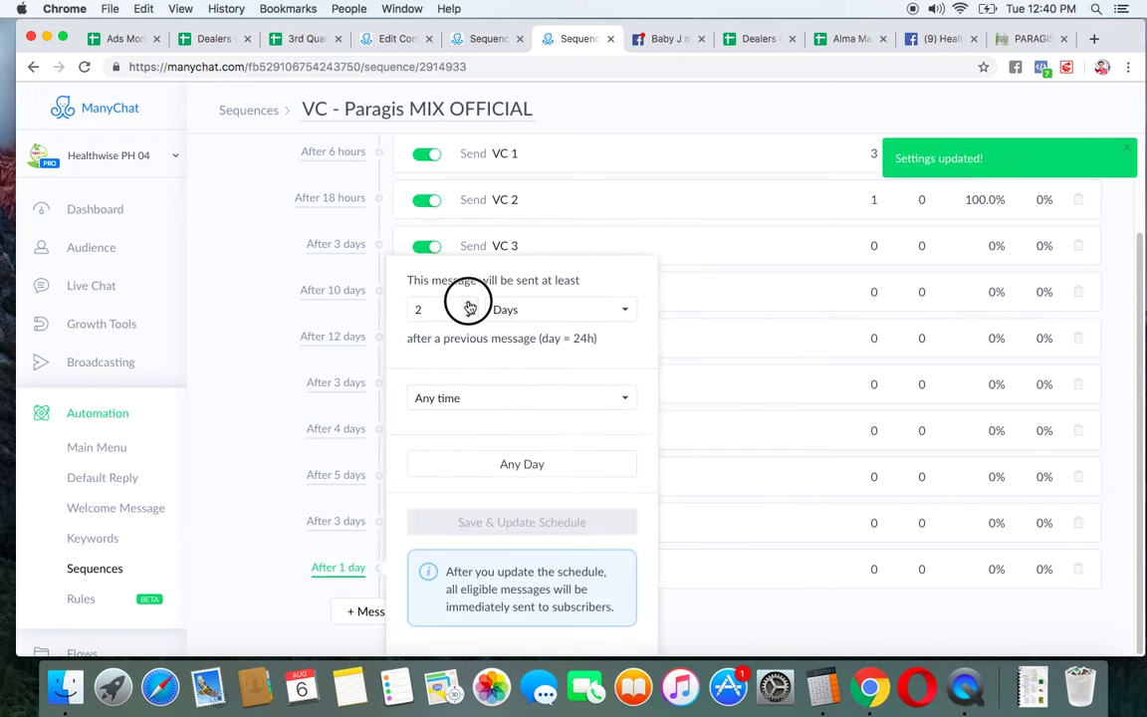
left_click(469, 304)
left_click(469, 303)
left_click(530, 526)
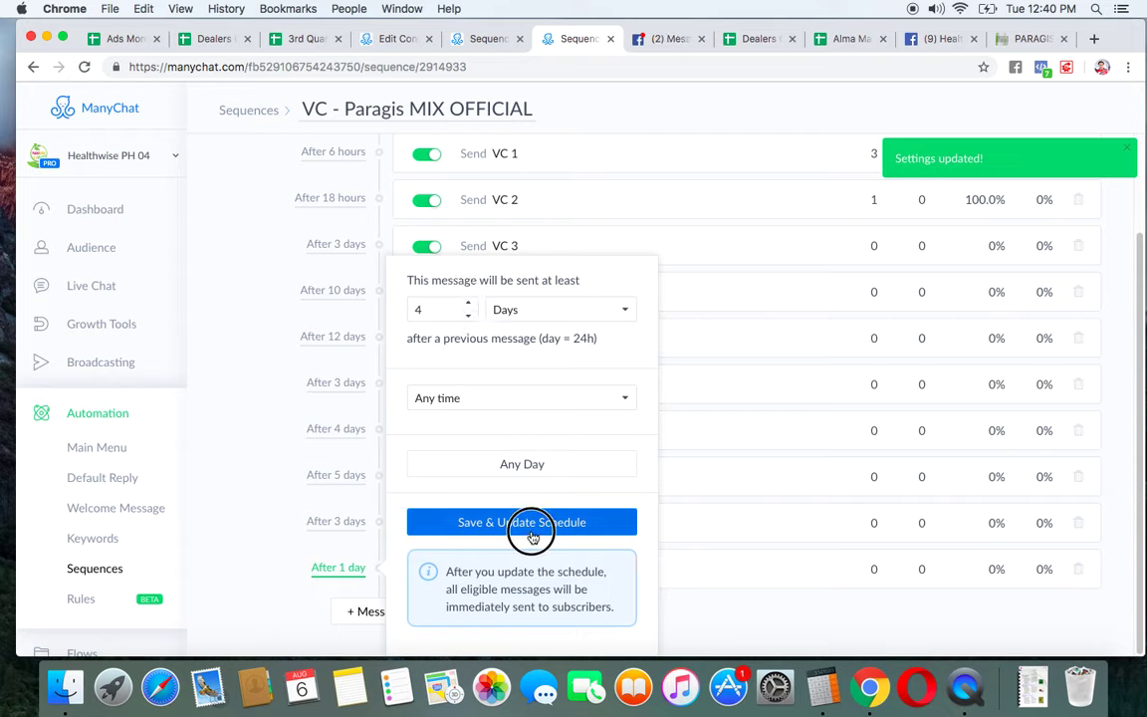
Review the OH NO!! message's content and return to the VC - Paragis MIX OFFICIAL sequence
left_click(211, 420)
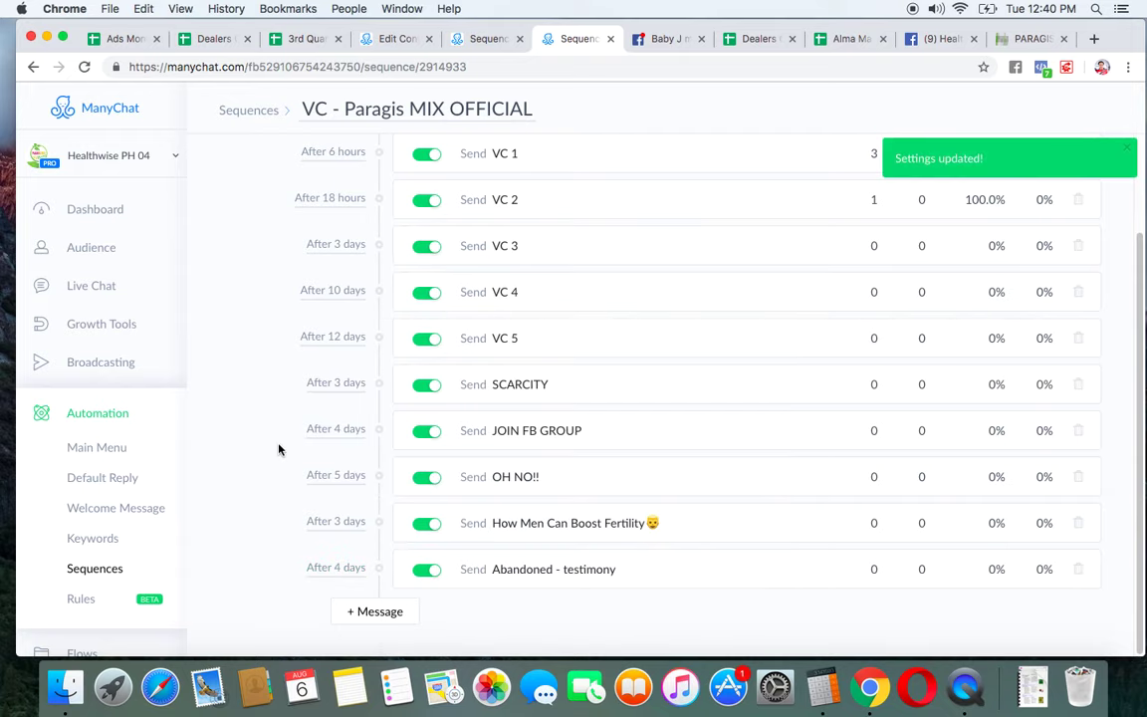
left_click(530, 477)
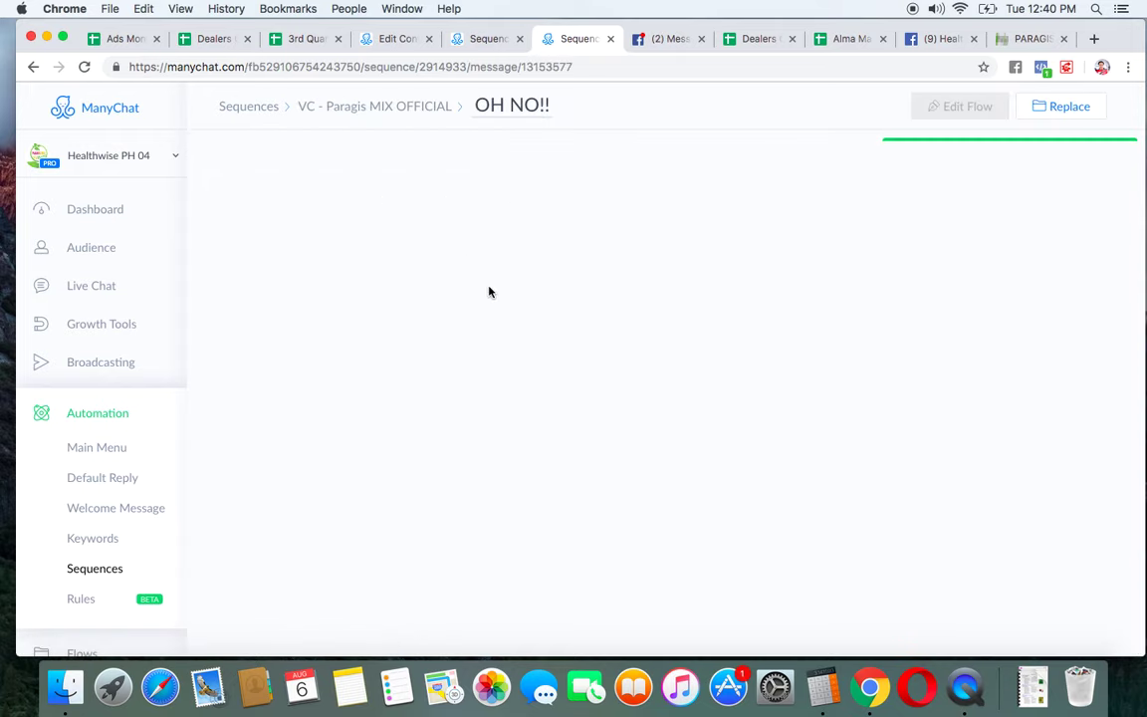
scroll(557, 348, "down", 5)
scroll(603, 364, "down", 5)
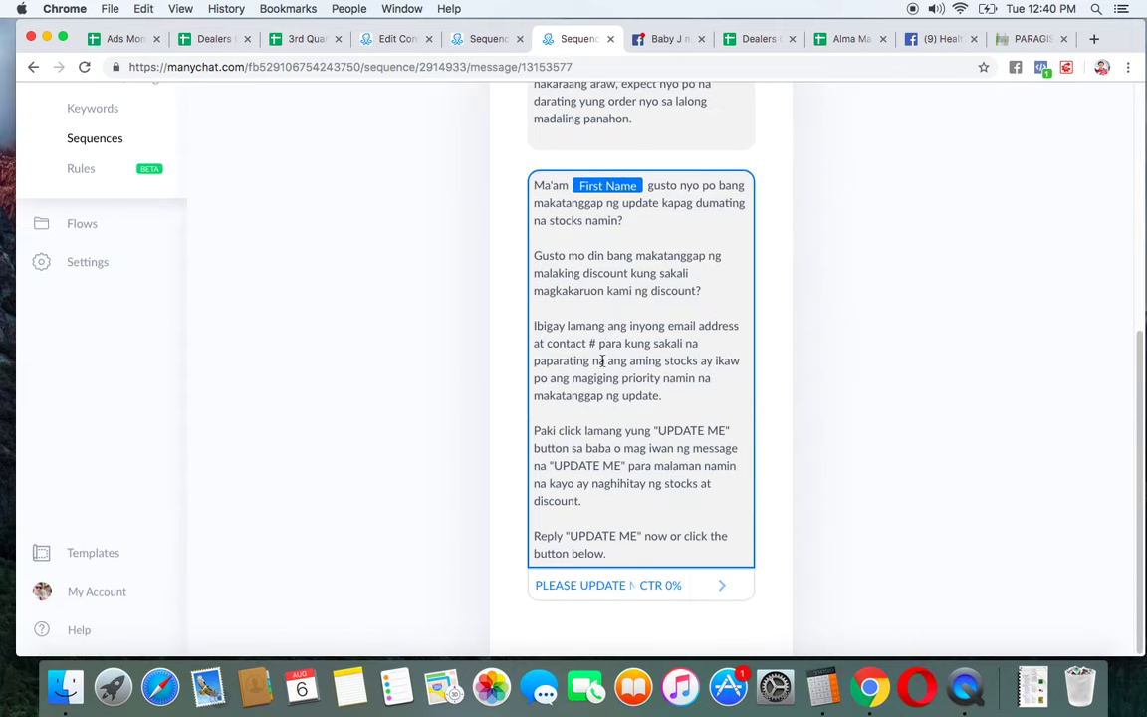
scroll(543, 319, "up", 10)
left_click(419, 112)
In the How Men Can Boost Fertility message, replace the HOW MUCH button's send-message action with Start another Flow
left_click(946, 106)
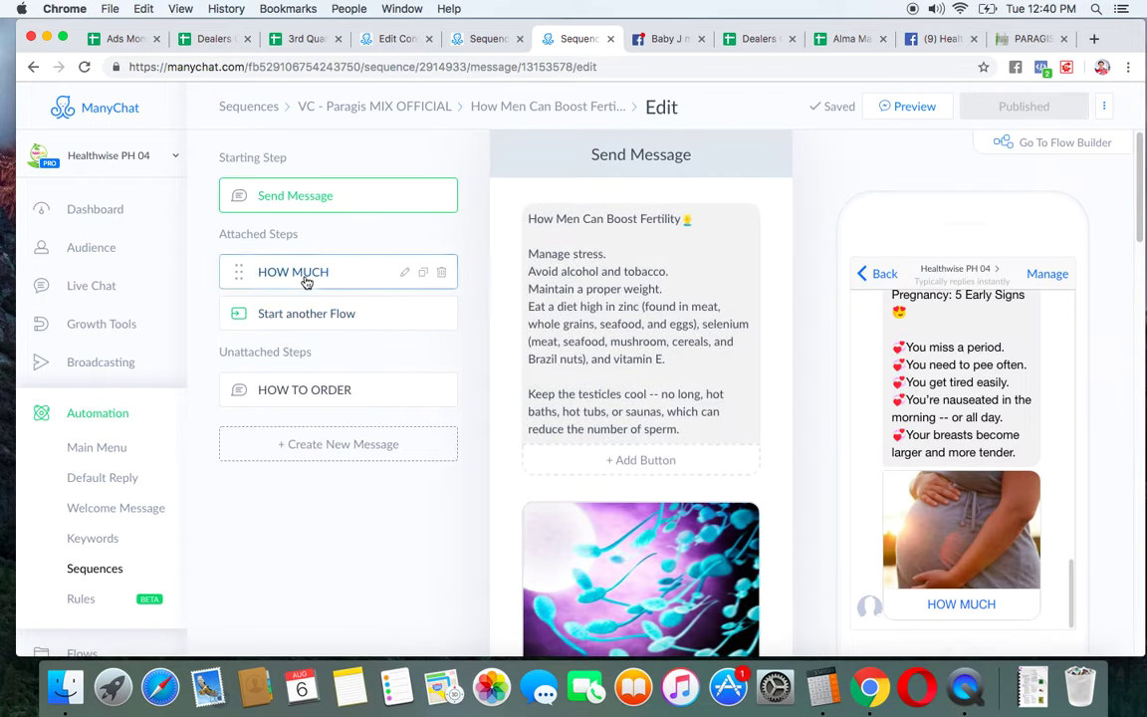
scroll(691, 379, "down", 15)
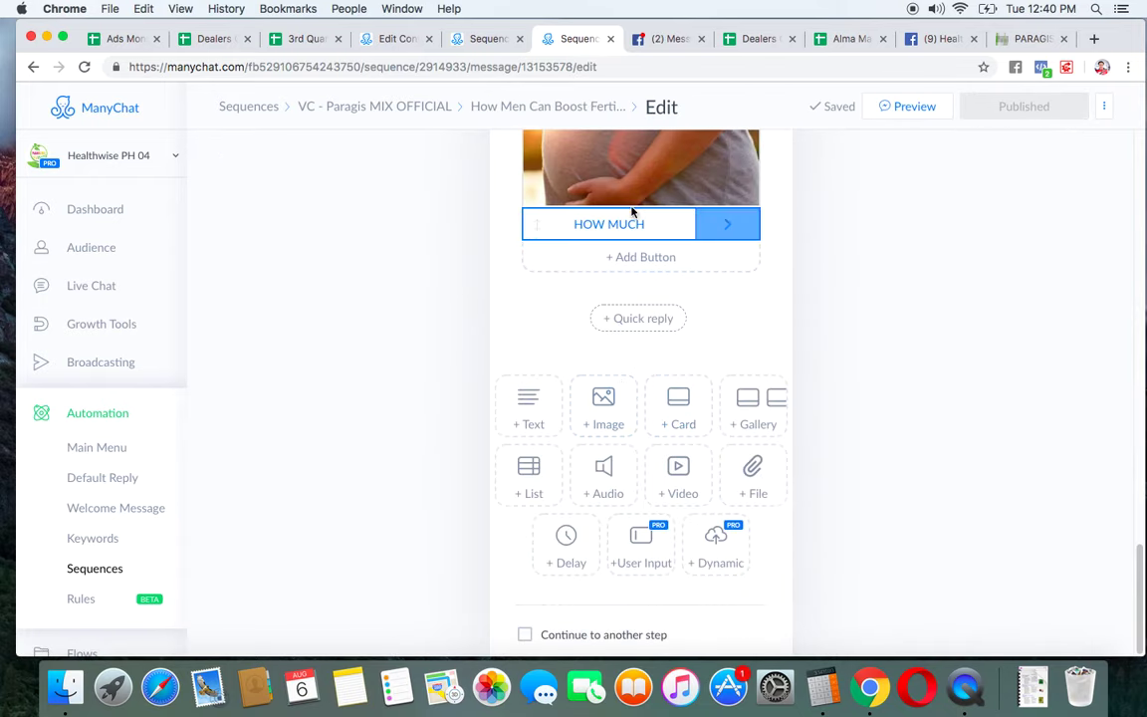
left_click(617, 227)
left_click(994, 263)
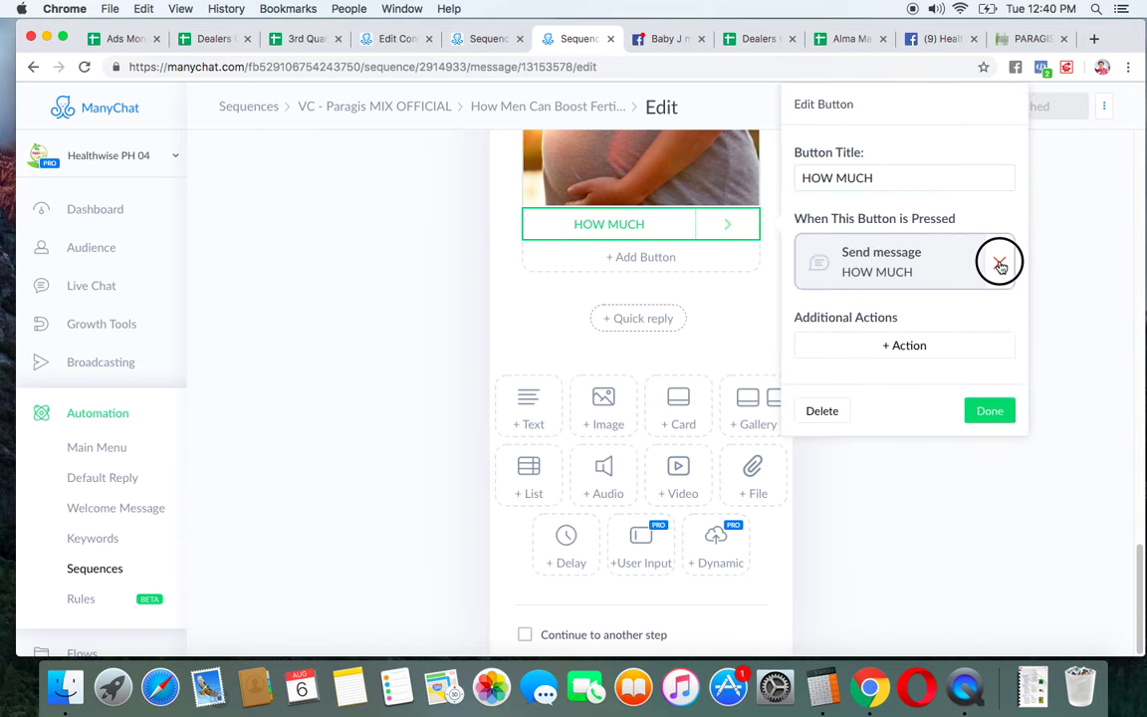
scroll(896, 423, "down", 3)
left_click(824, 287)
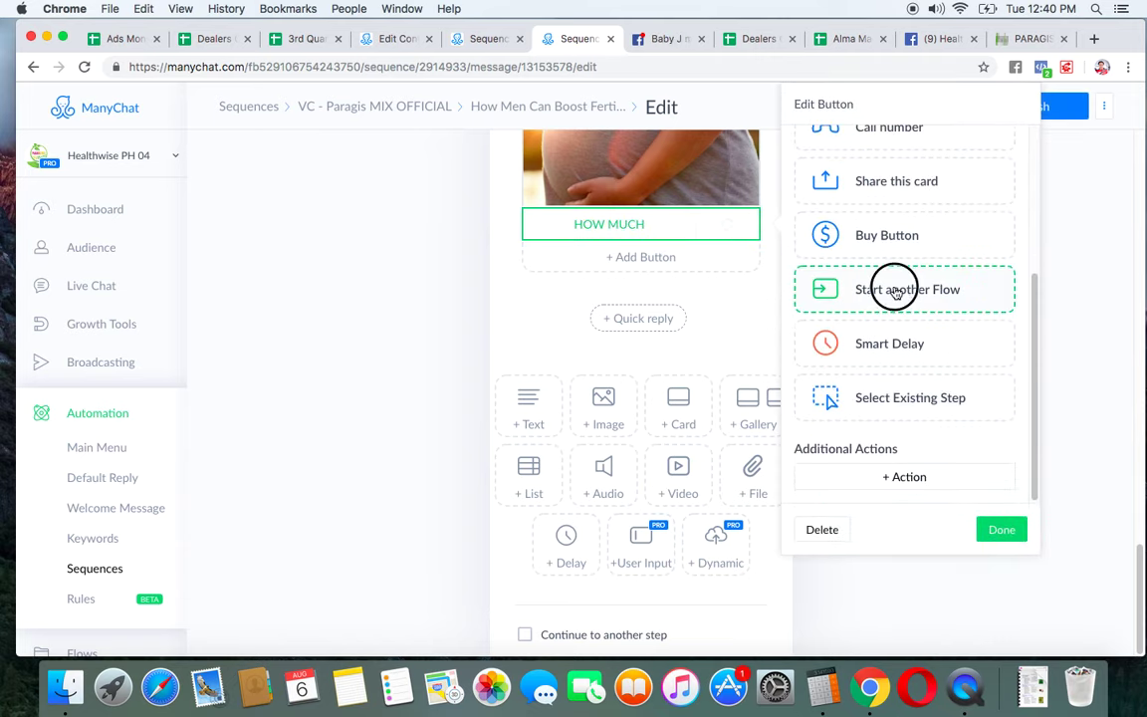
left_click(847, 264)
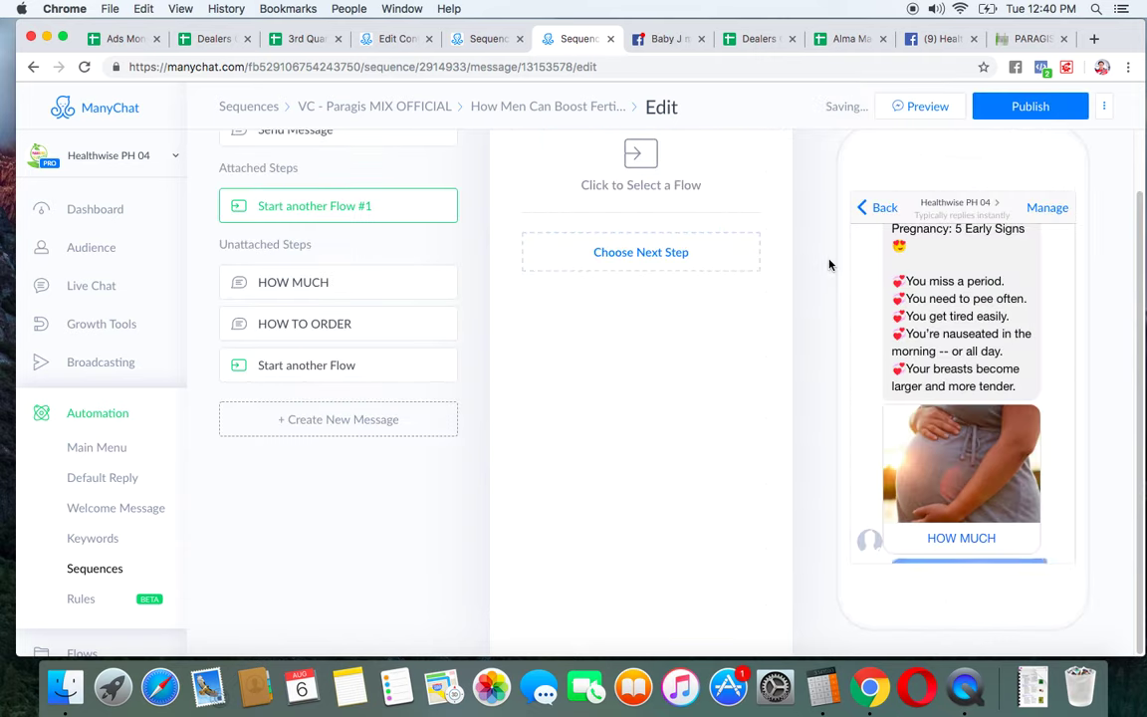
Select the Aug - PARAGIS - HOW MUCH flow for the Start another Flow #1 step and try to publish
left_click(640, 175)
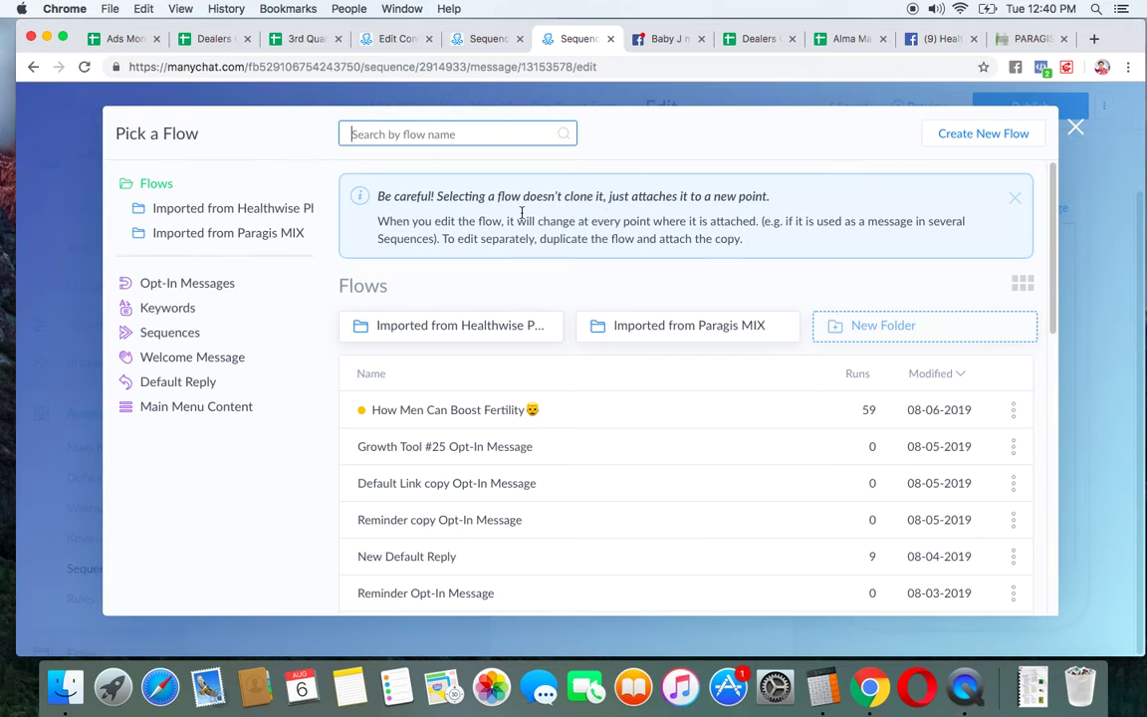
type("Aug")
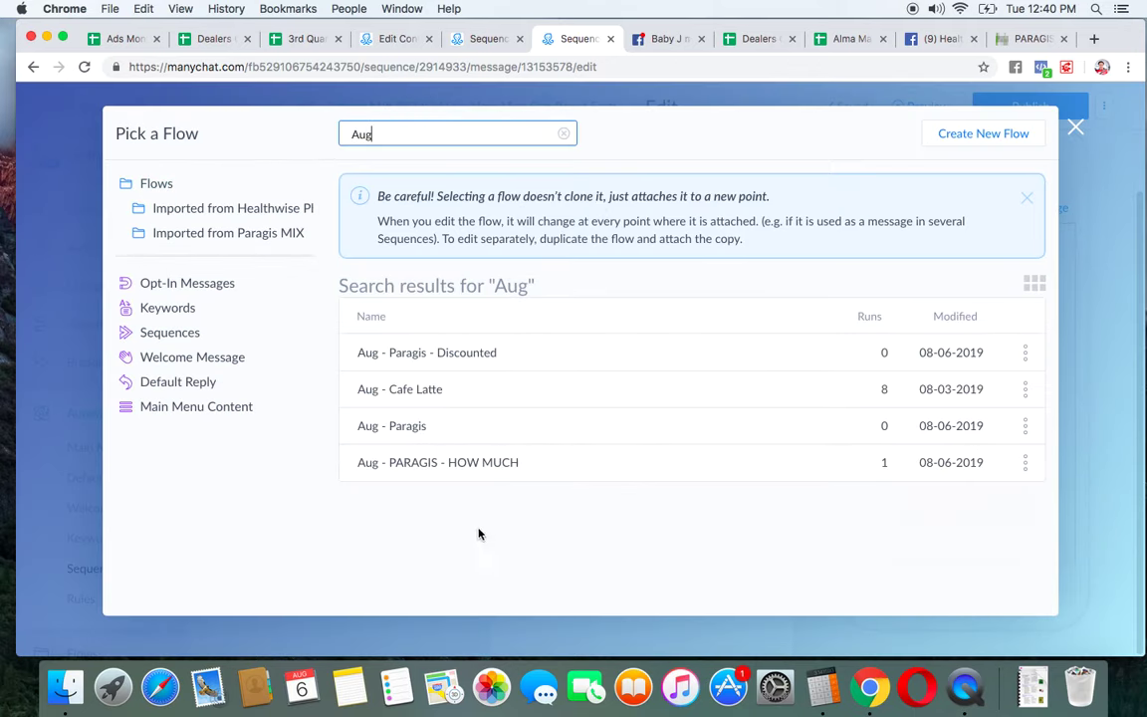
left_click(426, 465)
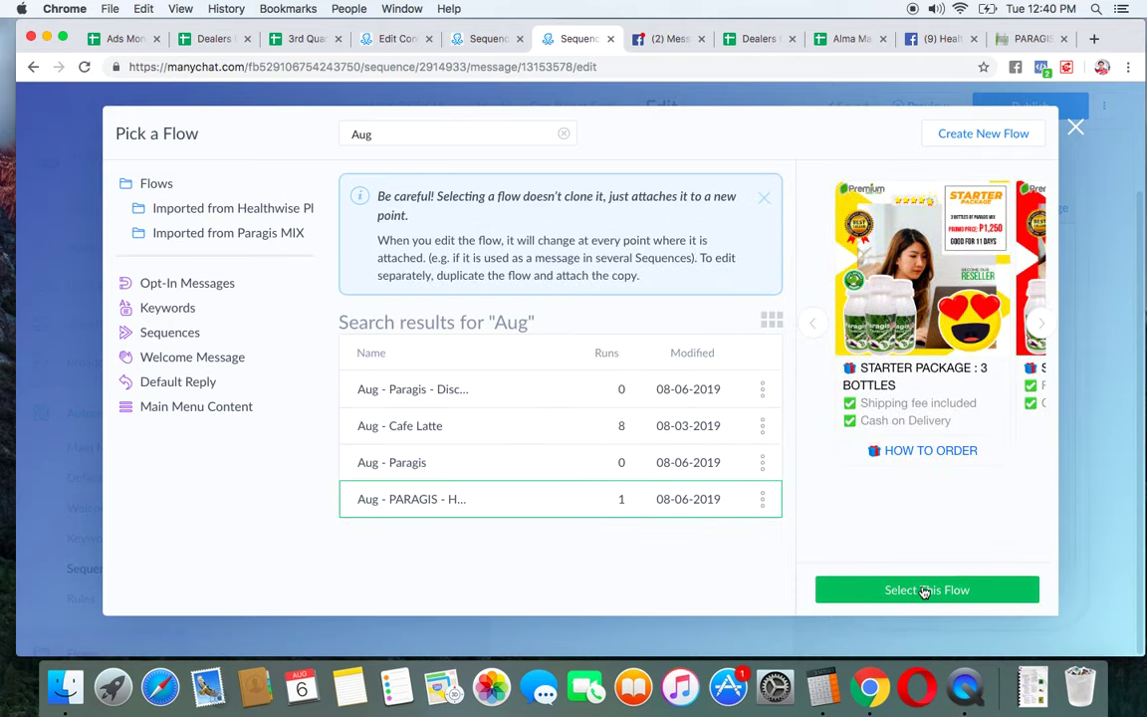
left_click(889, 588)
left_click(1031, 105)
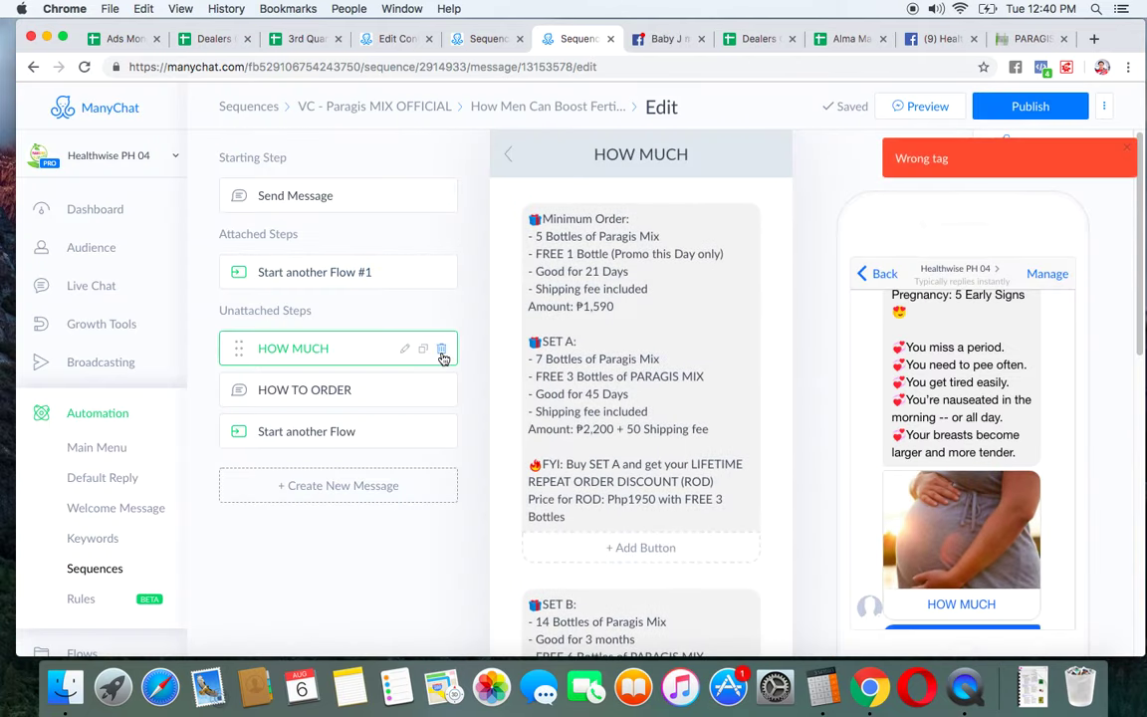
Delete the unattached HOW MUCH, HOW TO ORDER and Start another Flow steps from the message
left_click(443, 357)
left_click(709, 193)
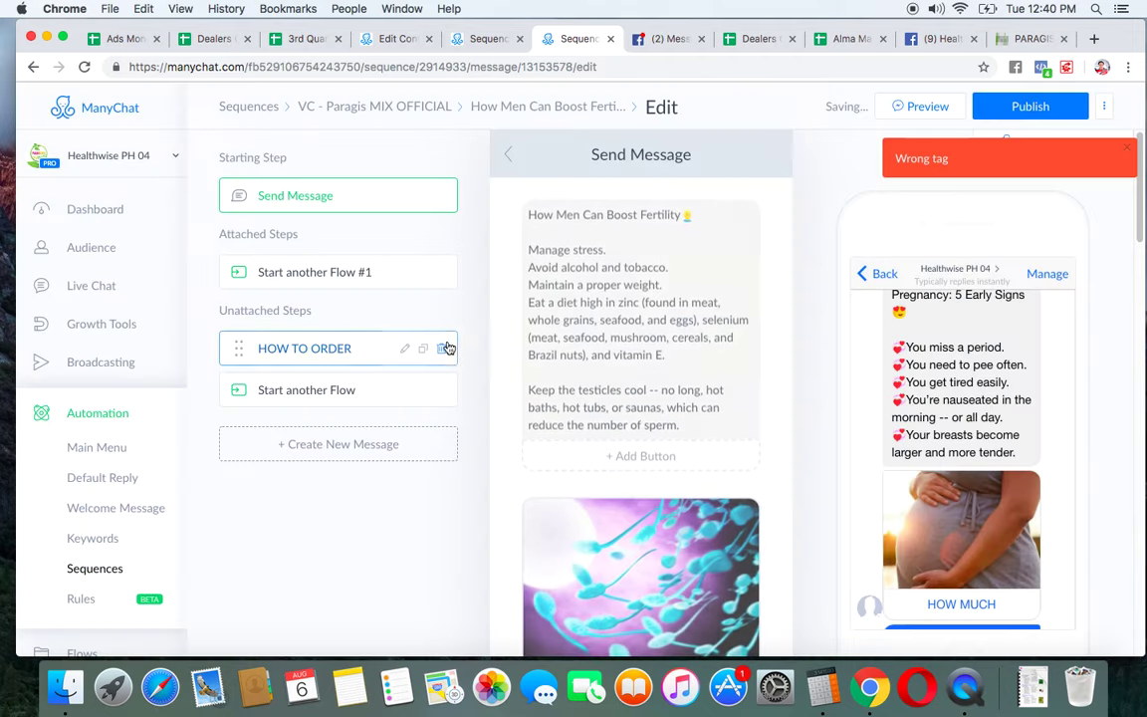
left_click(444, 348)
left_click(707, 192)
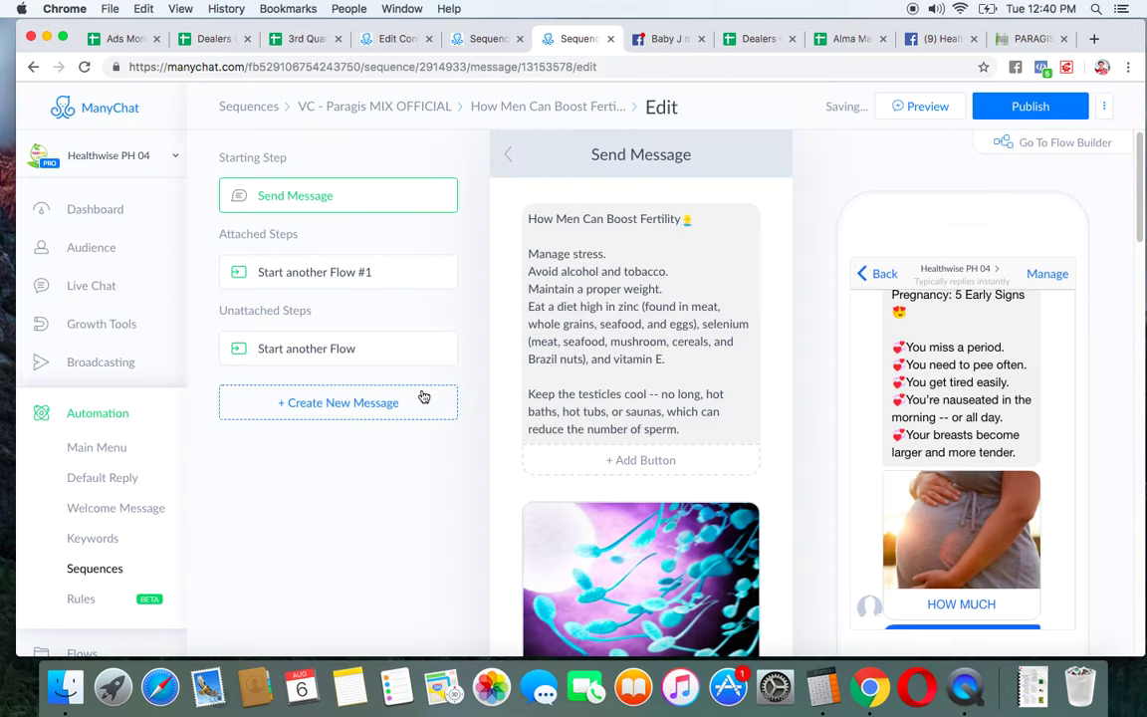
left_click(445, 350)
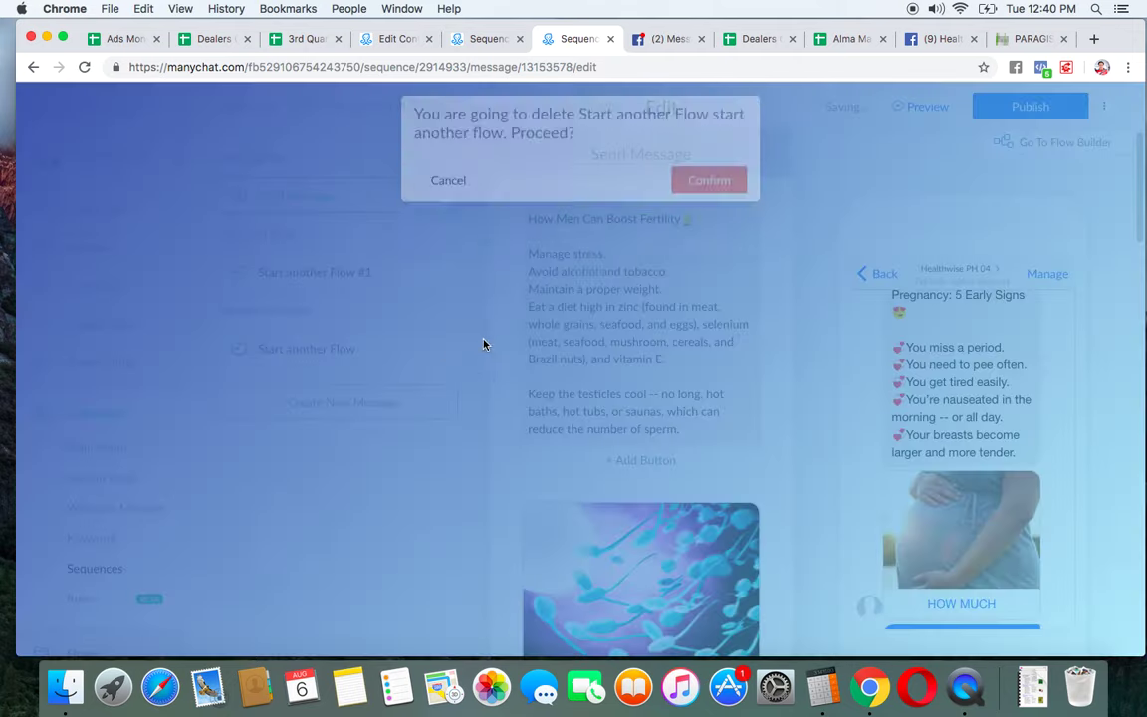
left_click(645, 254)
Check the action assigned to the HOW MUCH button below the pregnancy image
scroll(398, 463, "down", 10)
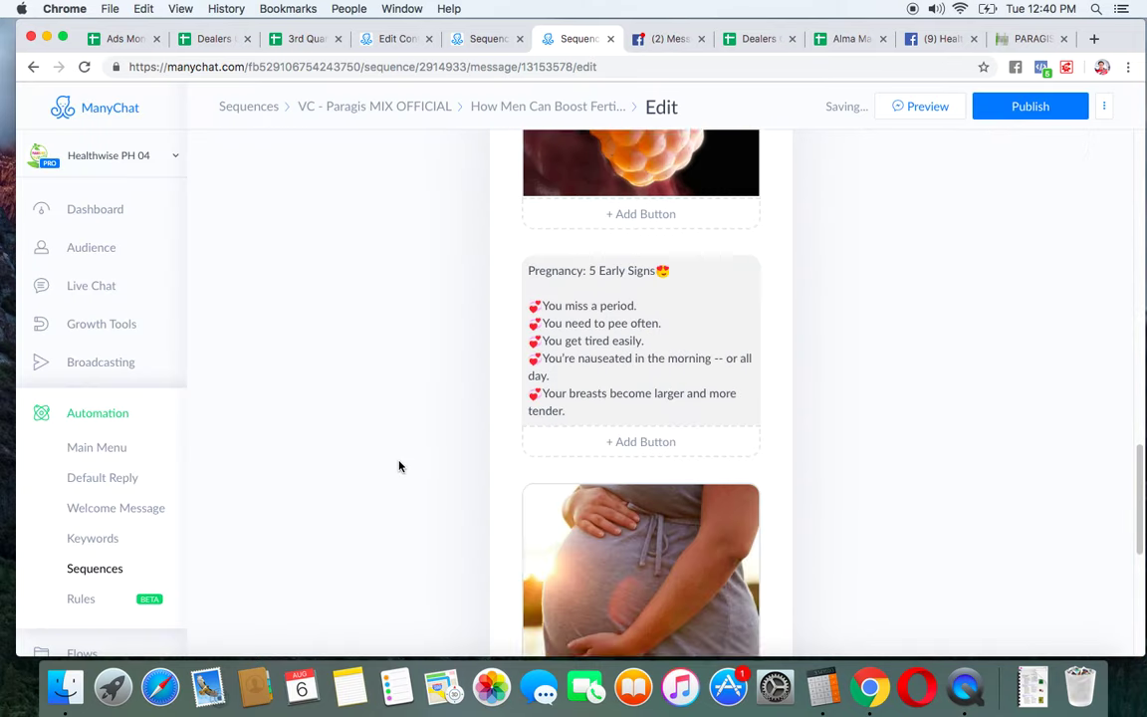
scroll(397, 463, "down", 5)
scroll(478, 428, "up", 1)
left_click(623, 335)
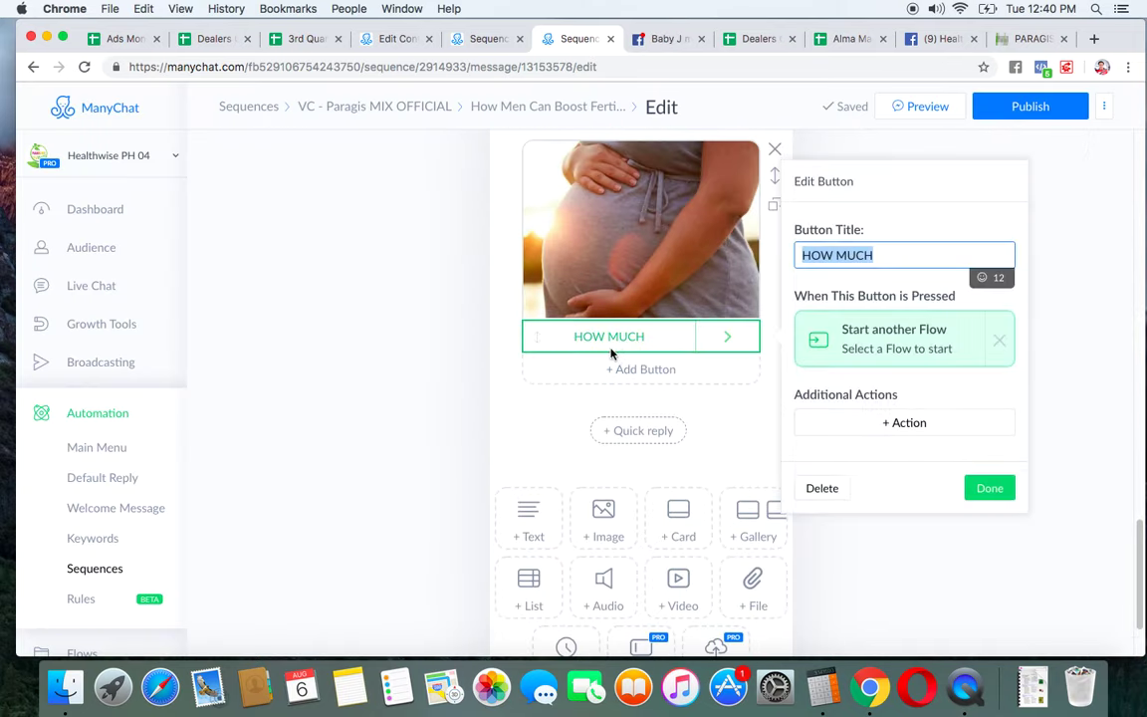
left_click(279, 424)
scroll(598, 349, "down", 5)
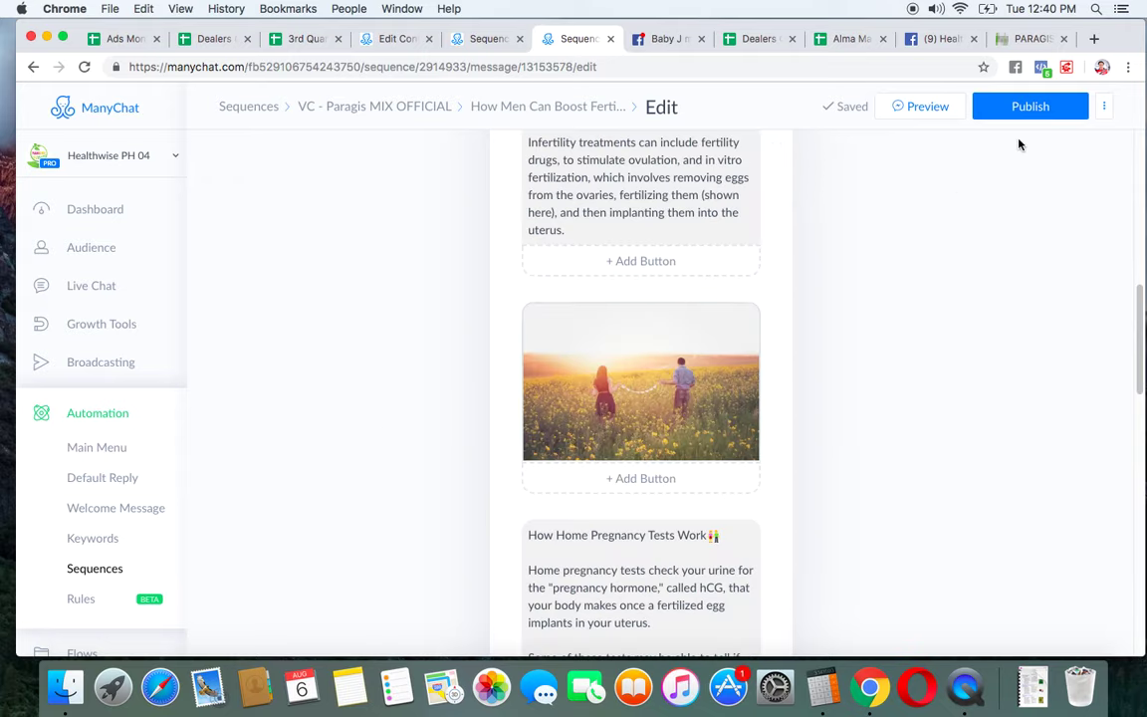
Delete the Actions group holding the Add Tag action and publish the How Men Can Boost Fertility message
left_click(1029, 106)
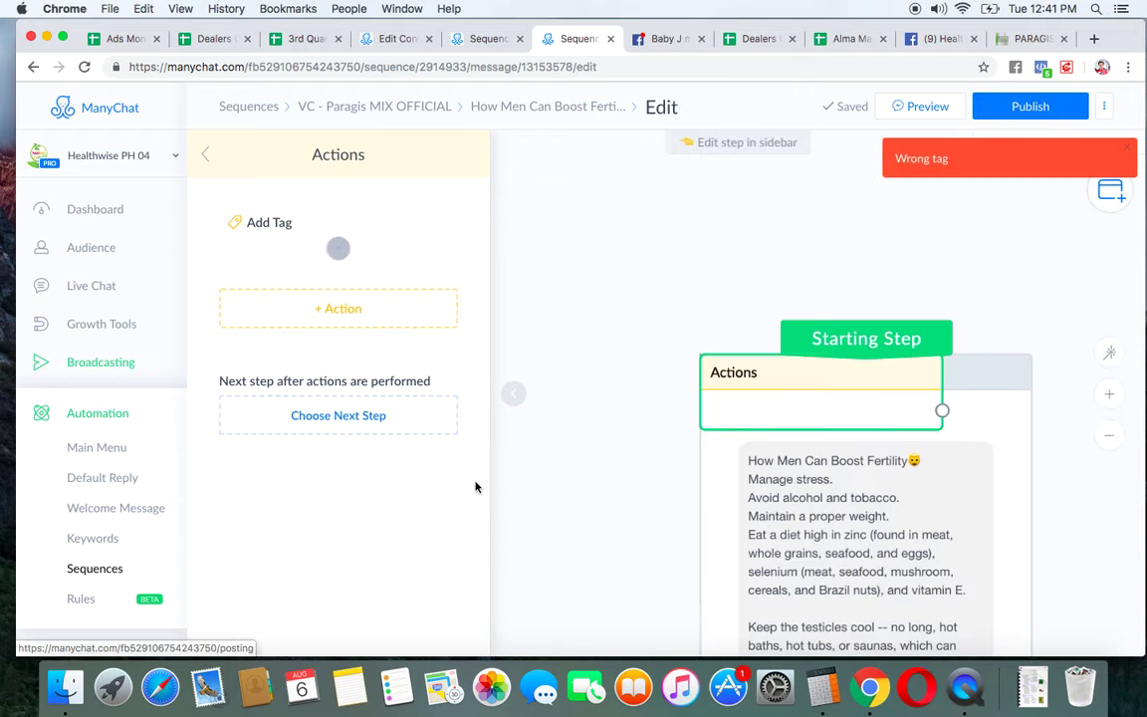
left_click(745, 342)
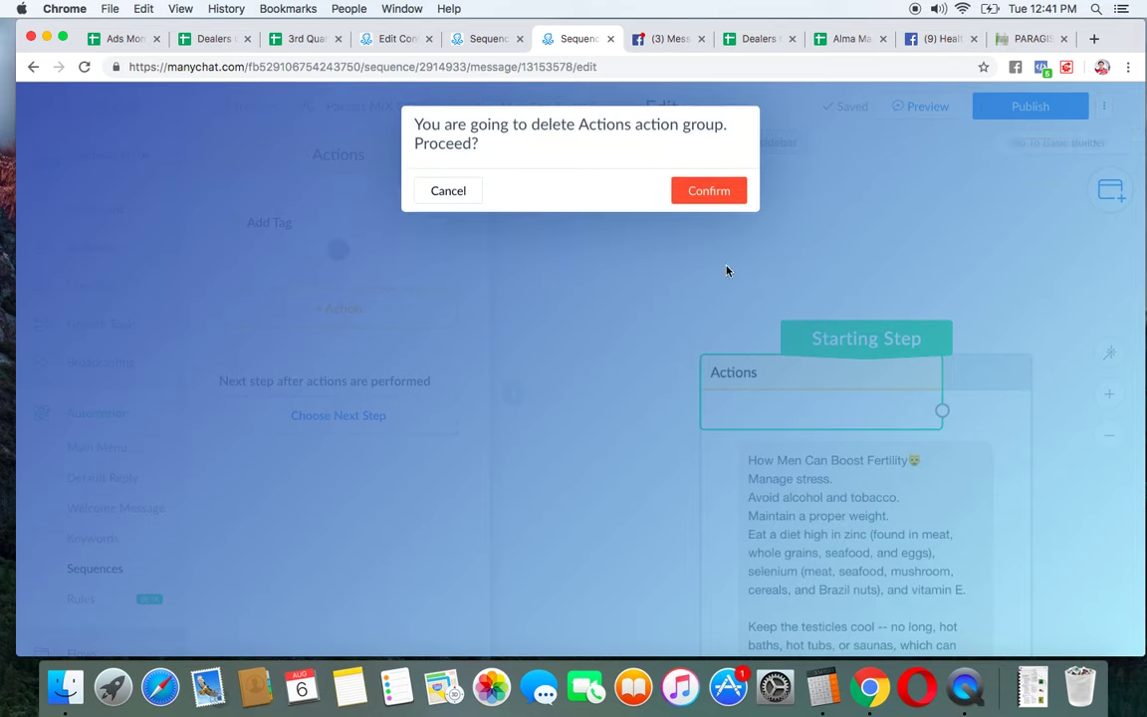
left_click(711, 191)
left_click(1029, 117)
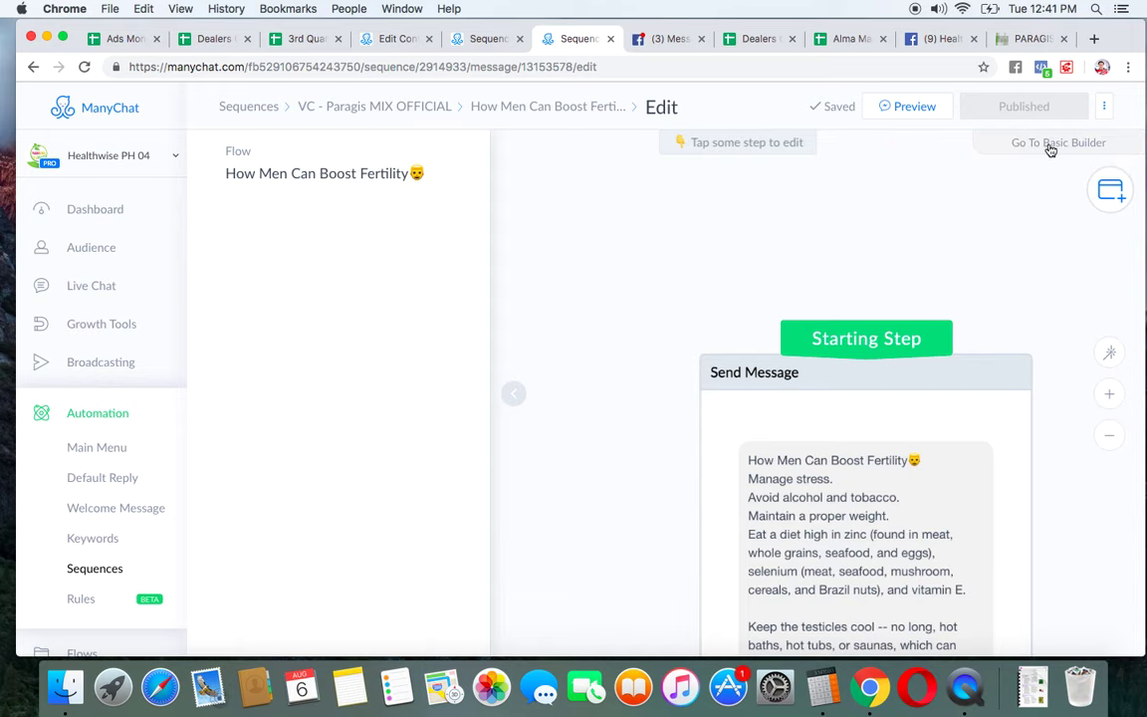
Review the published How Men Can Boost Fertility message and return to the VC - Paragis MIX OFFICIAL sequence
left_click(737, 372)
scroll(727, 428, "down", 3)
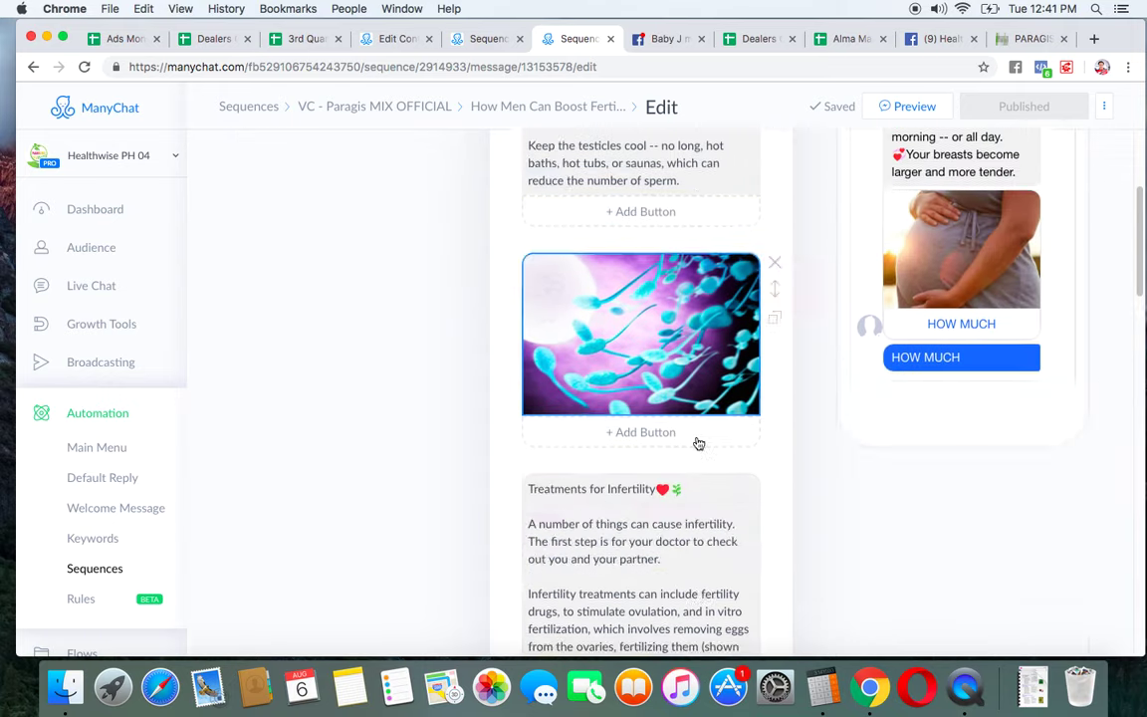
scroll(696, 443, "up", 3)
left_click(375, 106)
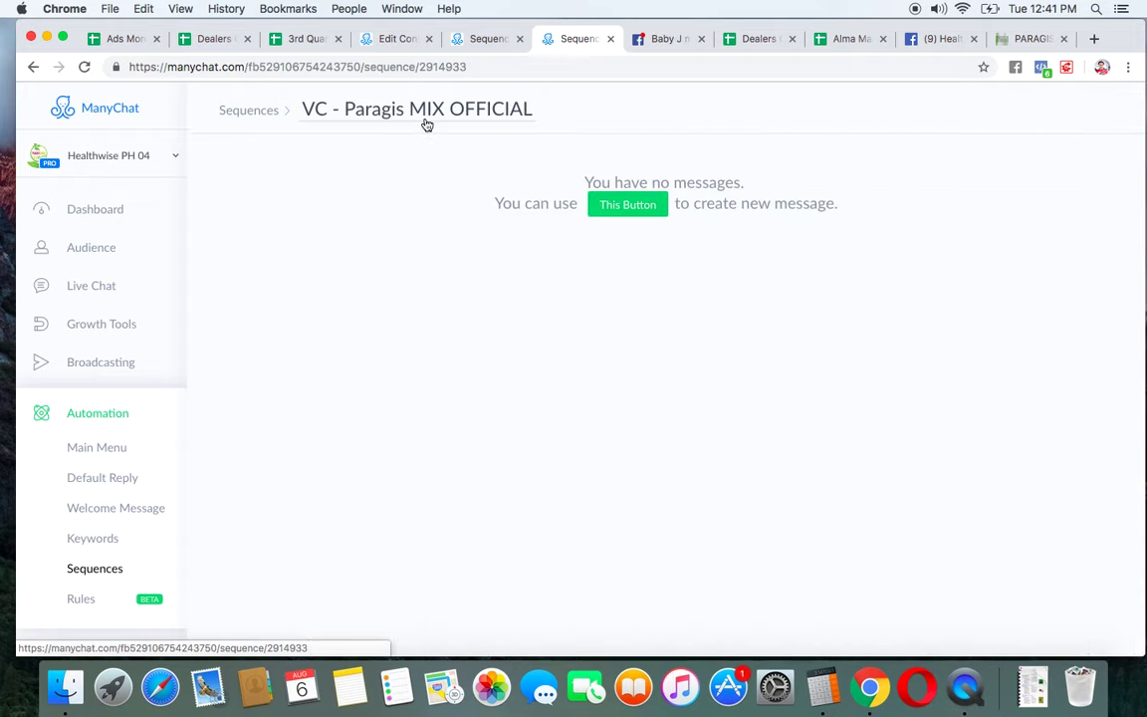
Open the Abandoned - testimony message for editing and remove the PARAGIS - HOW MUCH - Official flow from its Start another Flow step
scroll(607, 418, "down", 2)
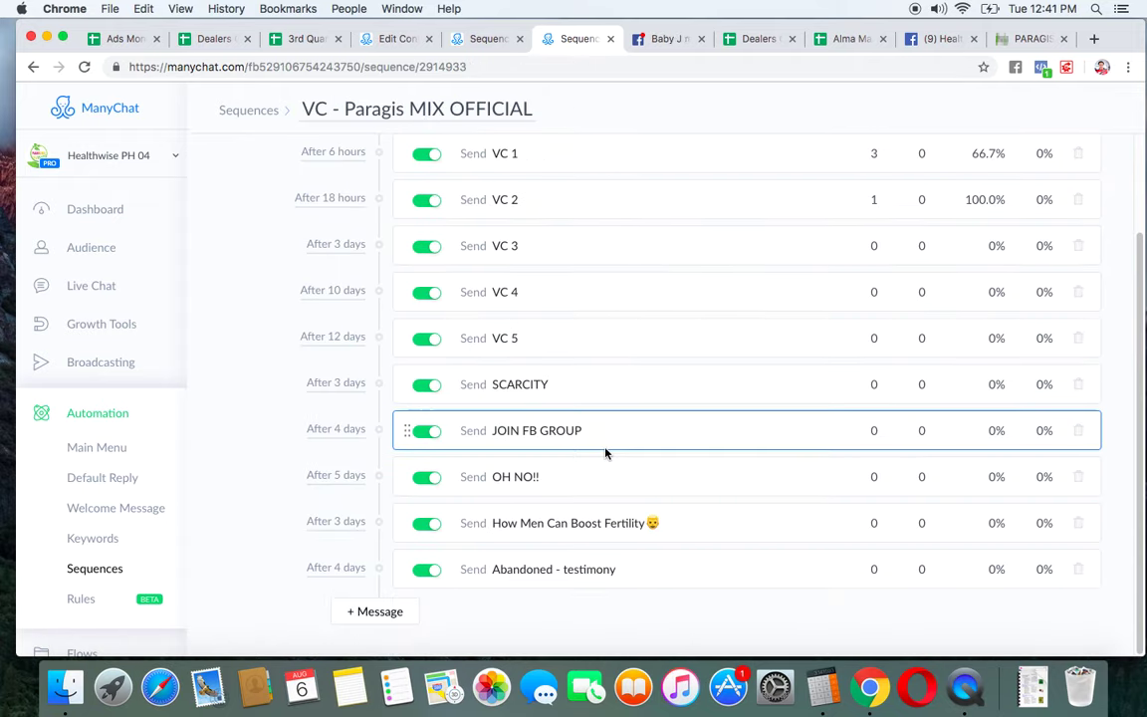
left_click(565, 571)
left_click(926, 105)
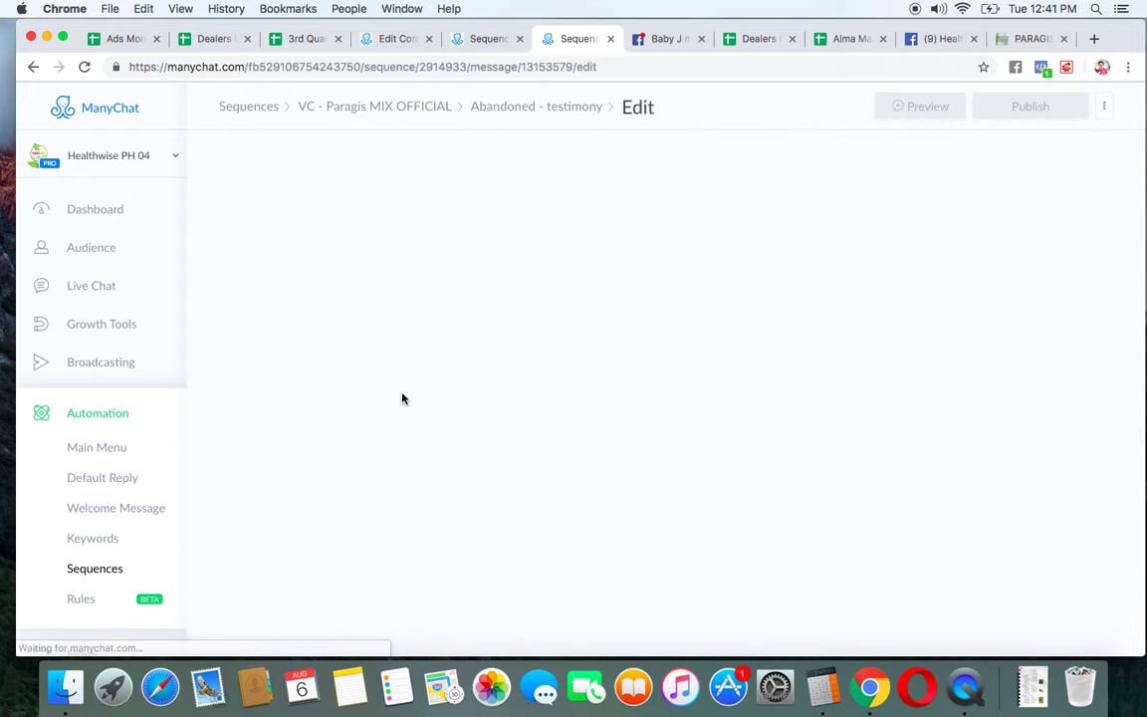
left_click(320, 276)
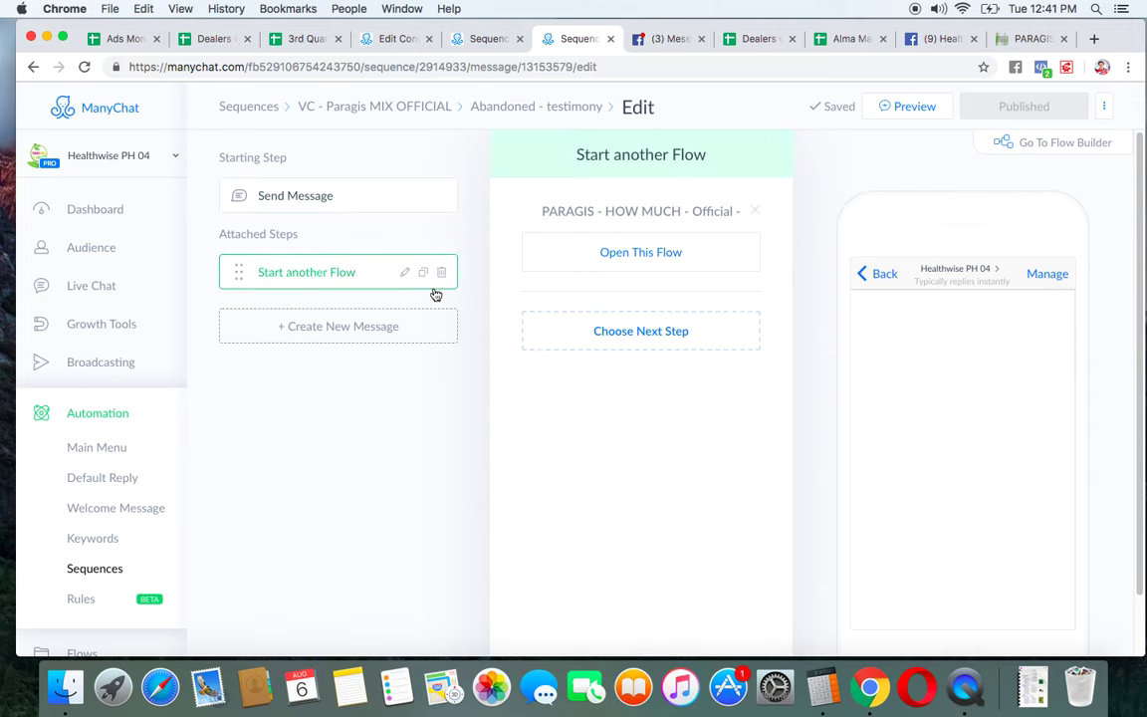
left_click(754, 207)
Attach the Aug - PARAGIS - HOW MUCH flow to the Start another Flow step and publish the Abandoned - testimony message
left_click(648, 218)
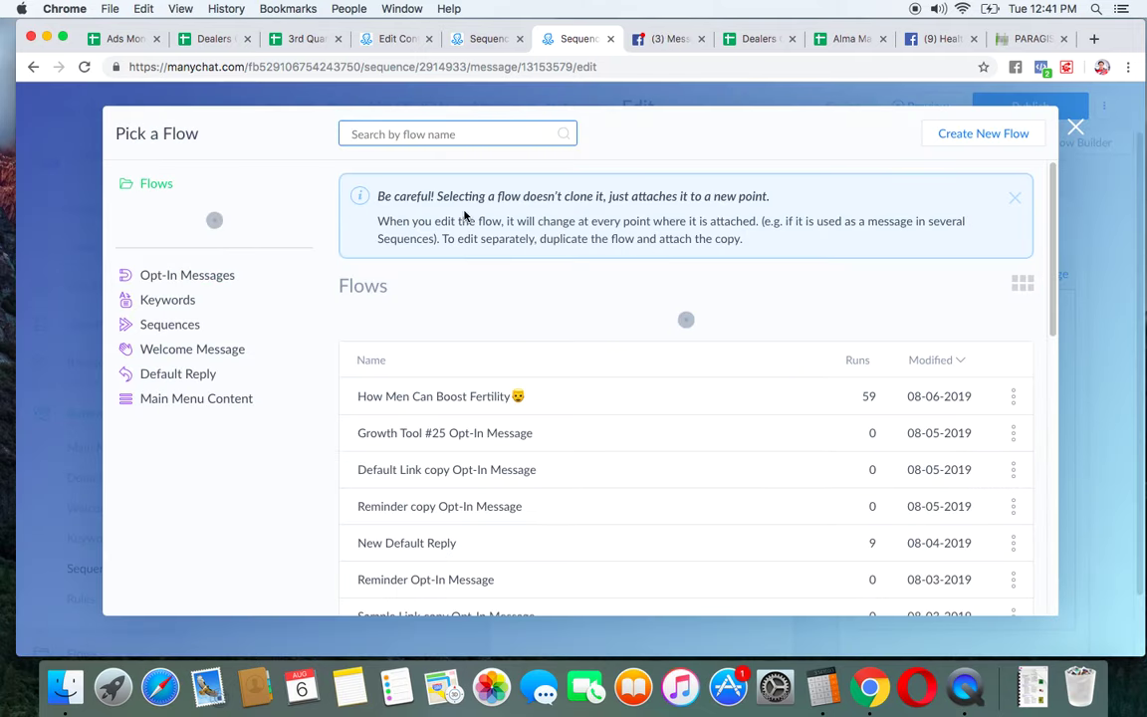
type("Aug")
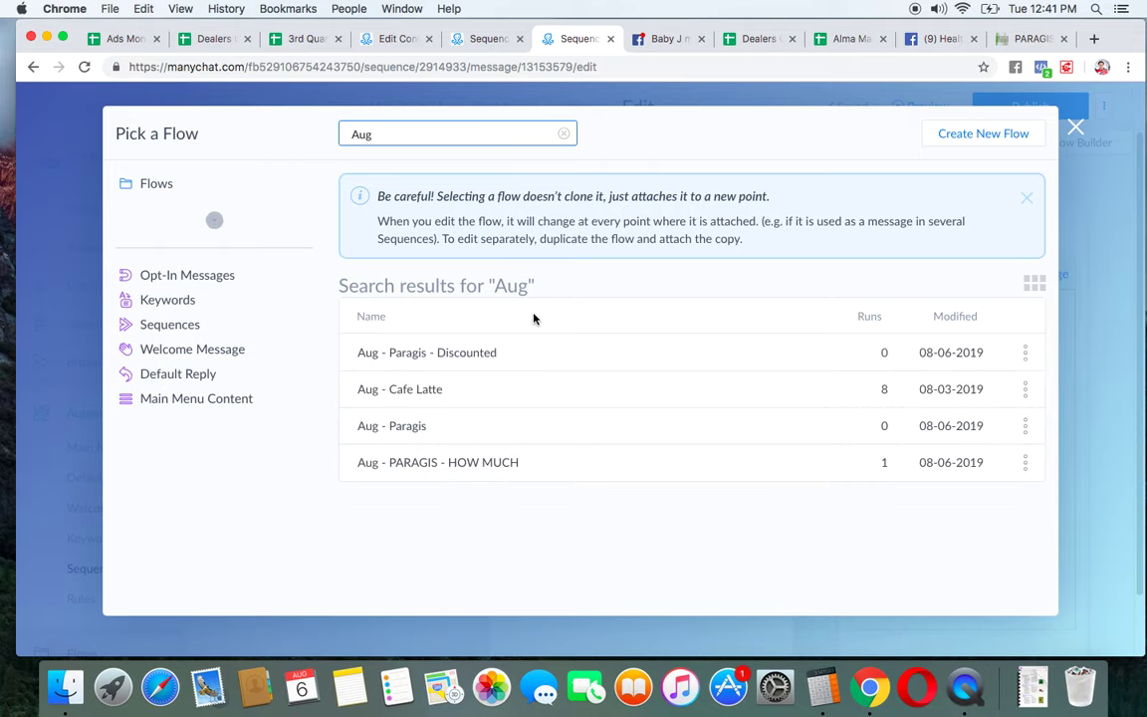
left_click(474, 463)
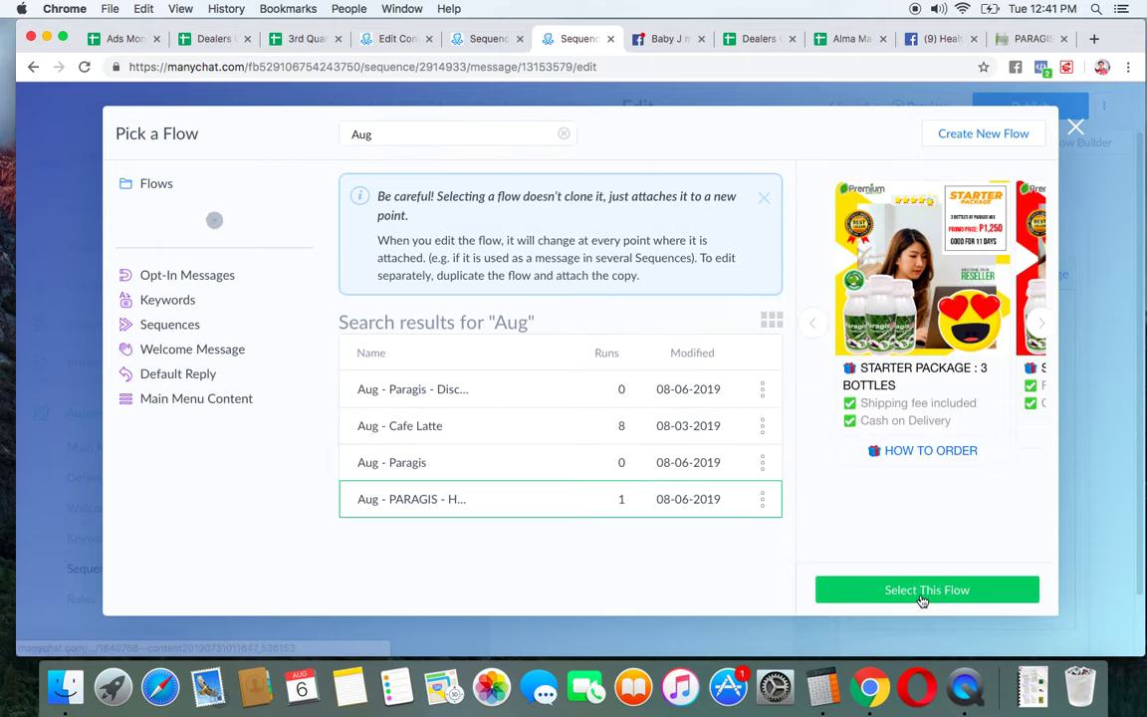
left_click(858, 588)
left_click(1024, 107)
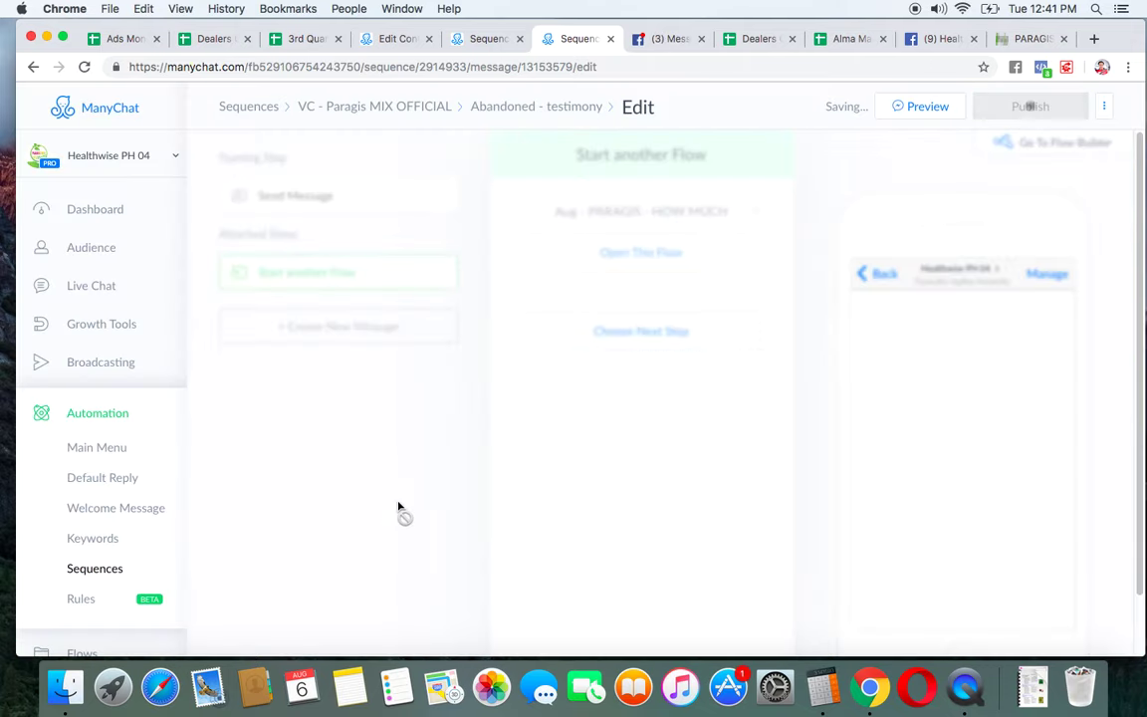
Return to the VC - Paragis MIX OFFICIAL sequence, add another message at its end and create a new reply for it
left_click(349, 107)
scroll(540, 381, "down", 2)
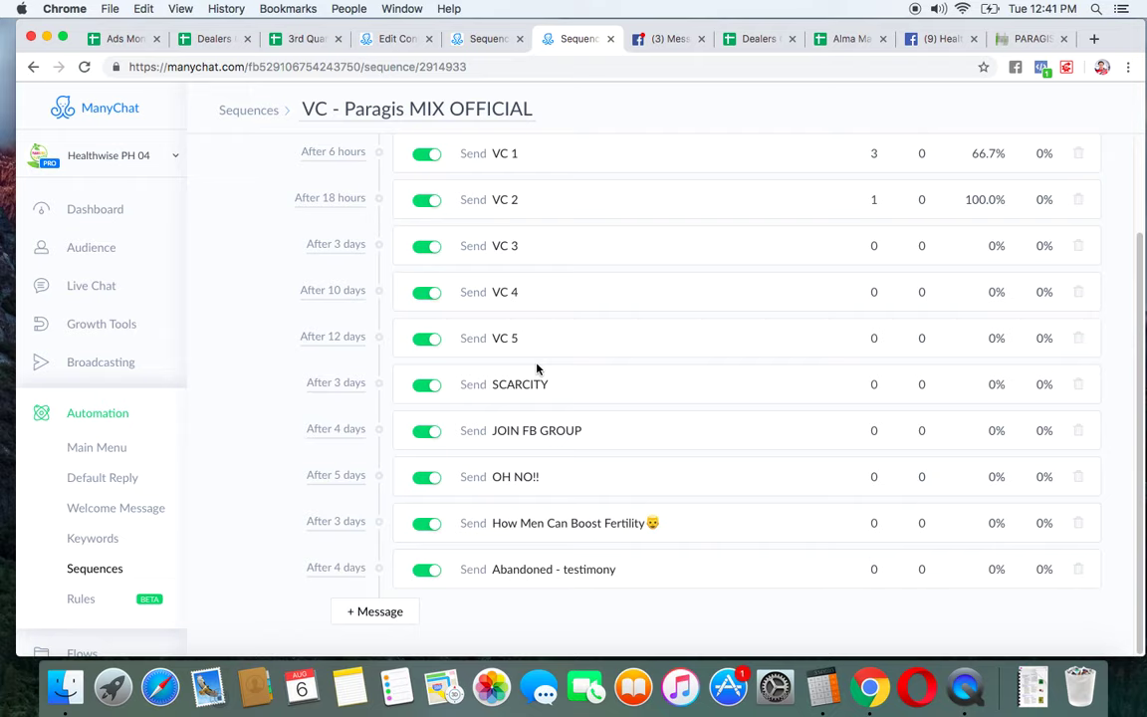
left_click(388, 611)
scroll(623, 624, "down", 1)
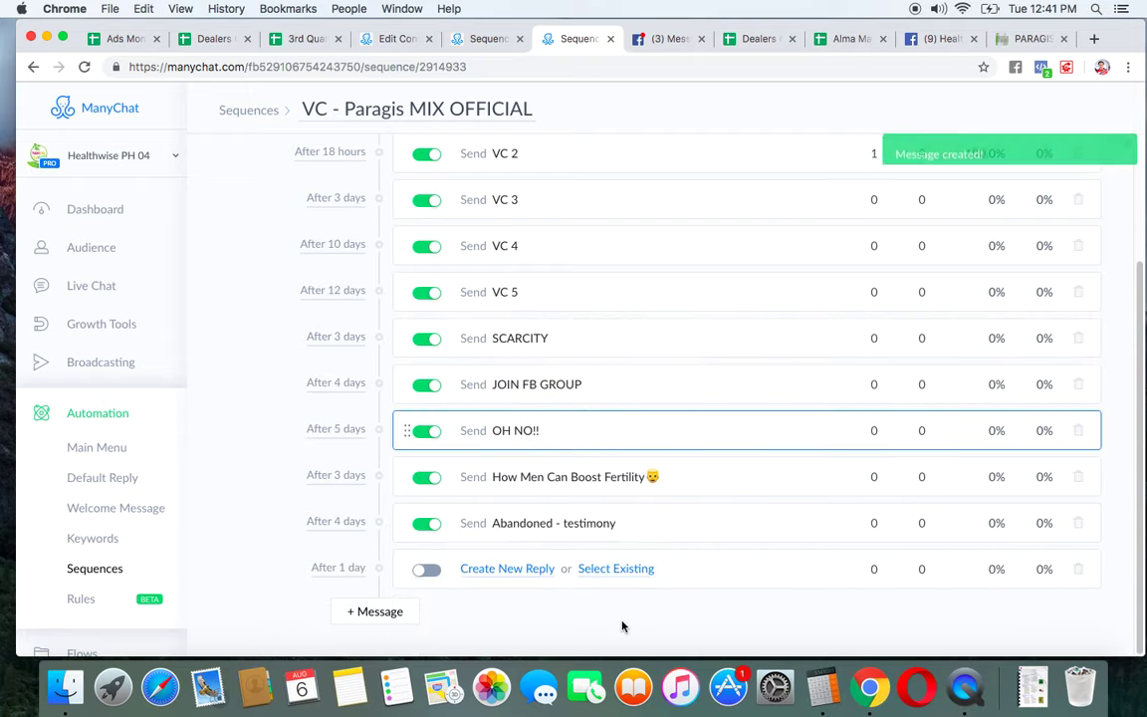
left_click(508, 570)
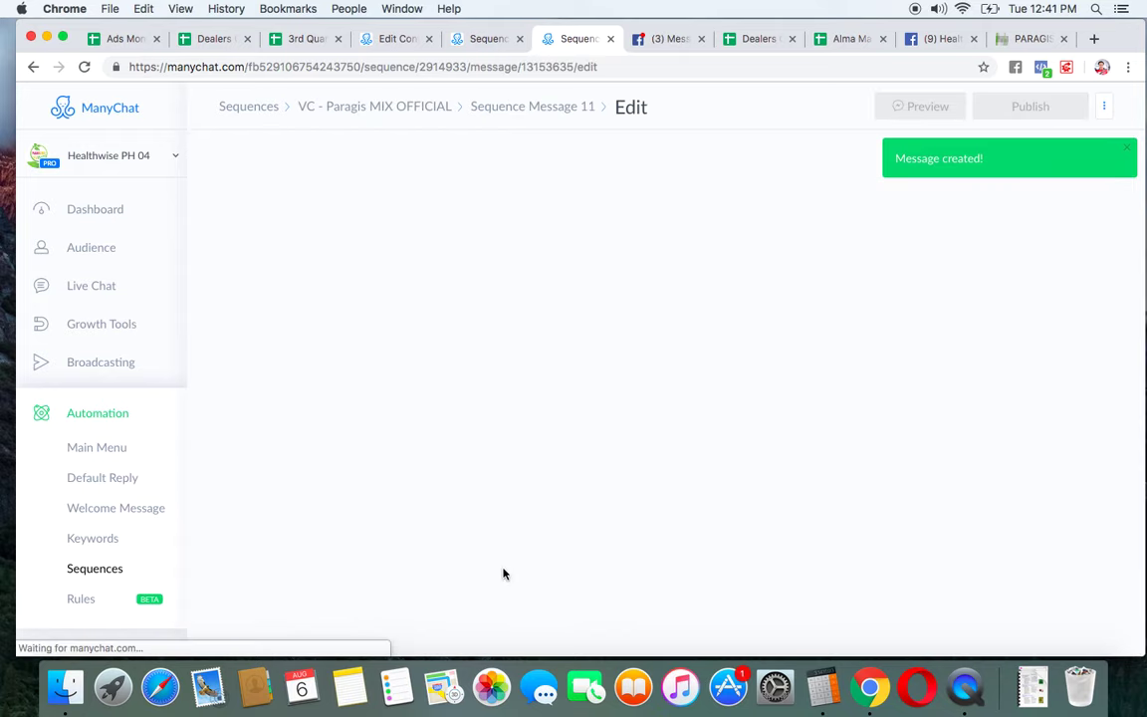
Replace the empty text block with a gallery and switch its cards to the square image format
left_click(774, 211)
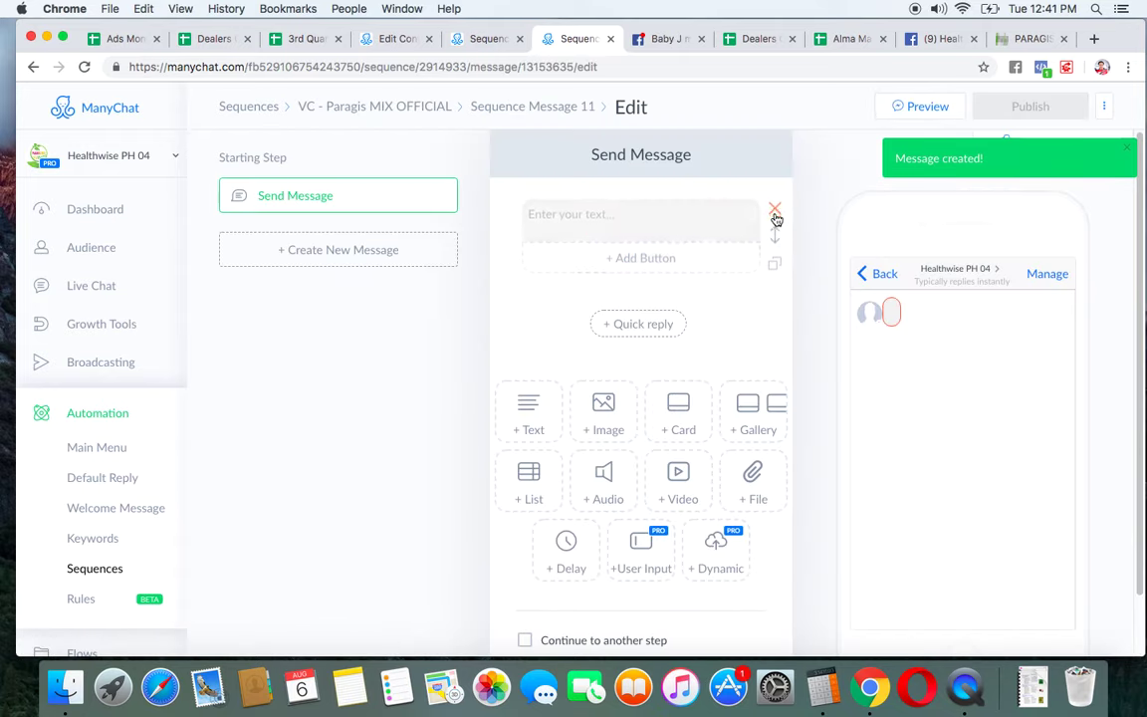
left_click(759, 329)
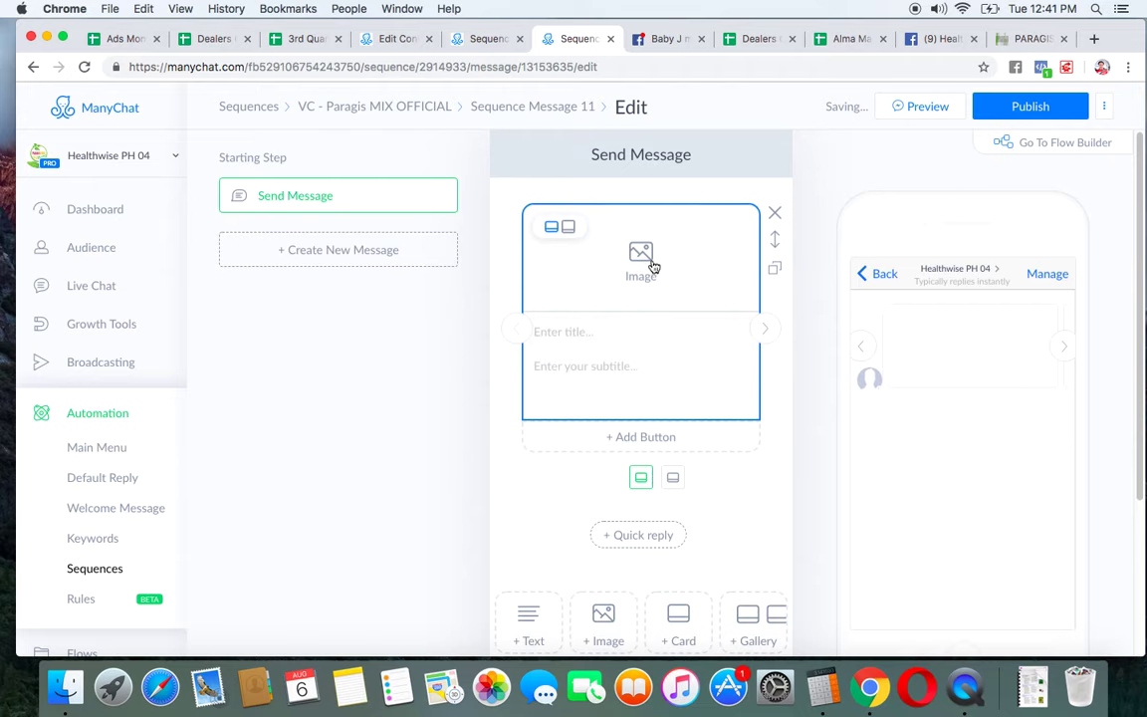
left_click(570, 227)
Upload PARAGIS TEST NEW 1.jpg from Downloads > Products > Paragis Mix > Testimonies > July 24 as the first gallery card's image
left_click(643, 307)
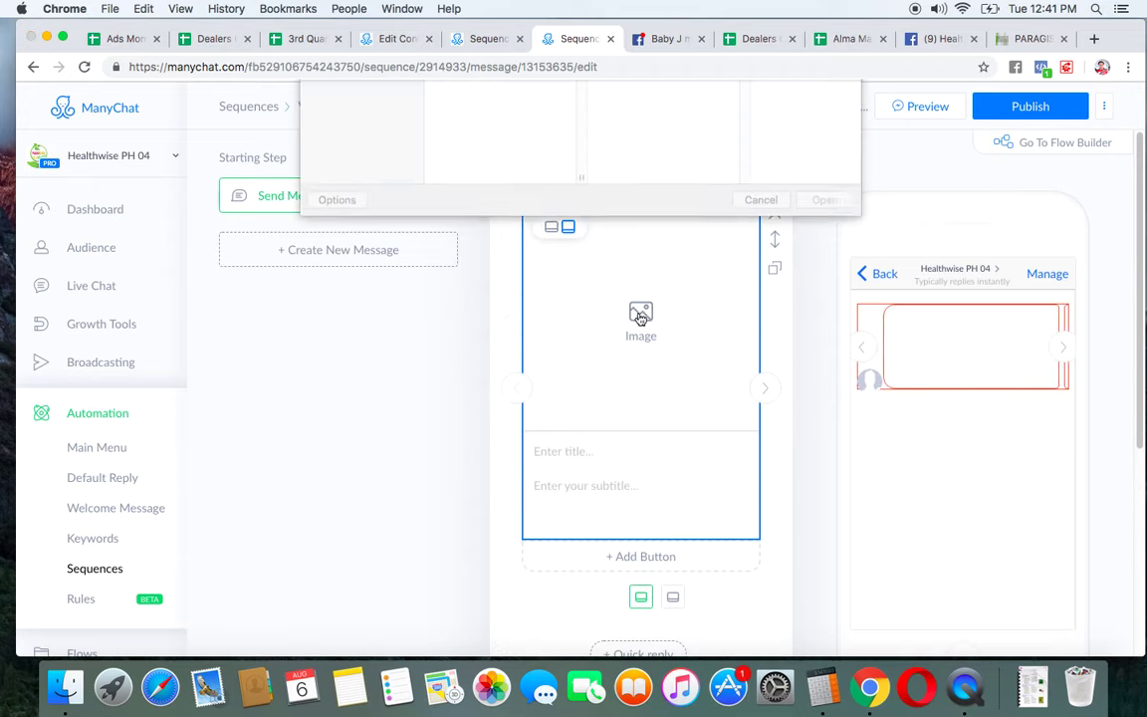
left_click(466, 329)
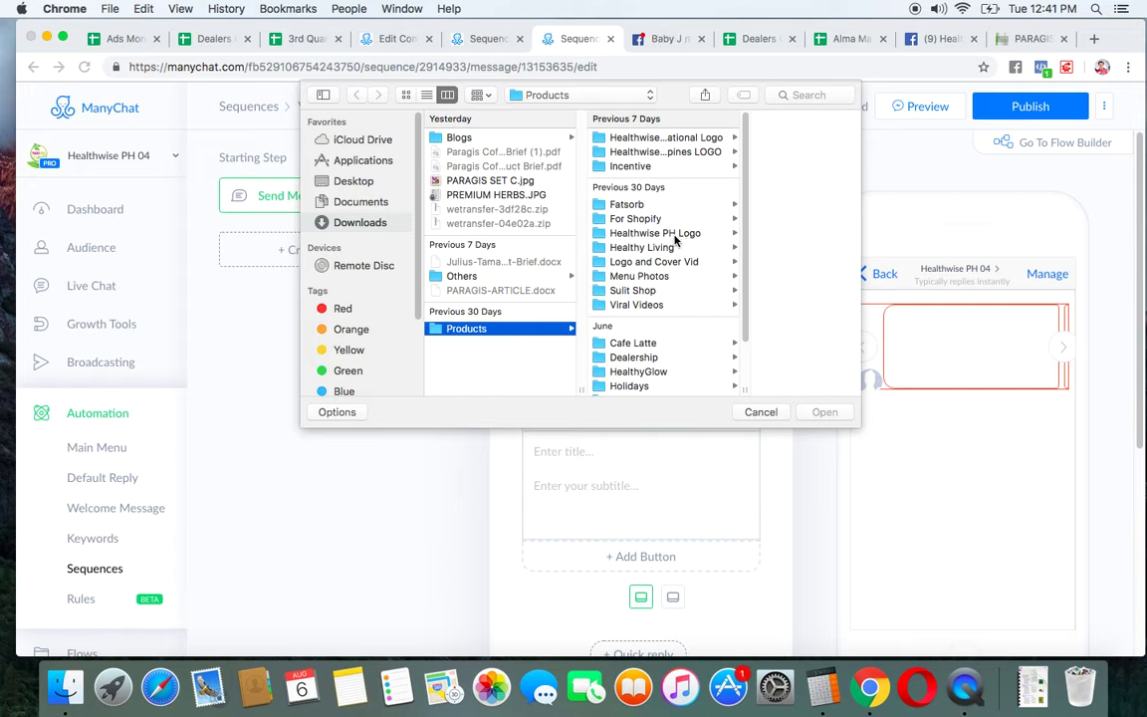
scroll(674, 239, "down", 2)
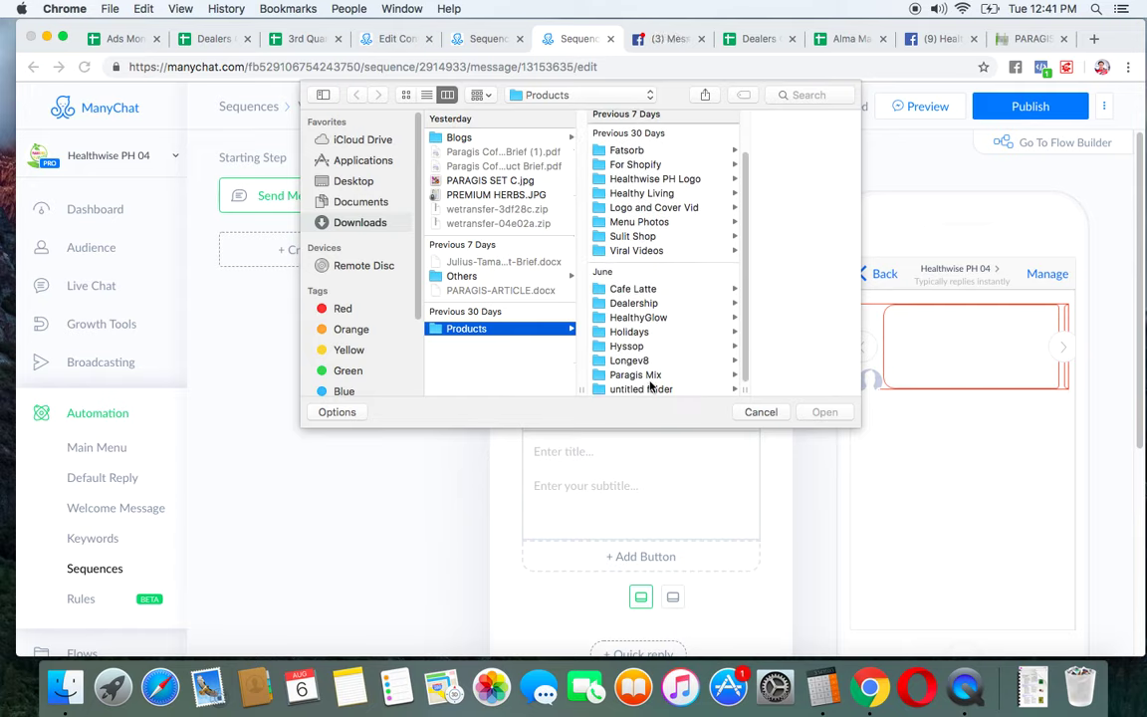
left_click(646, 373)
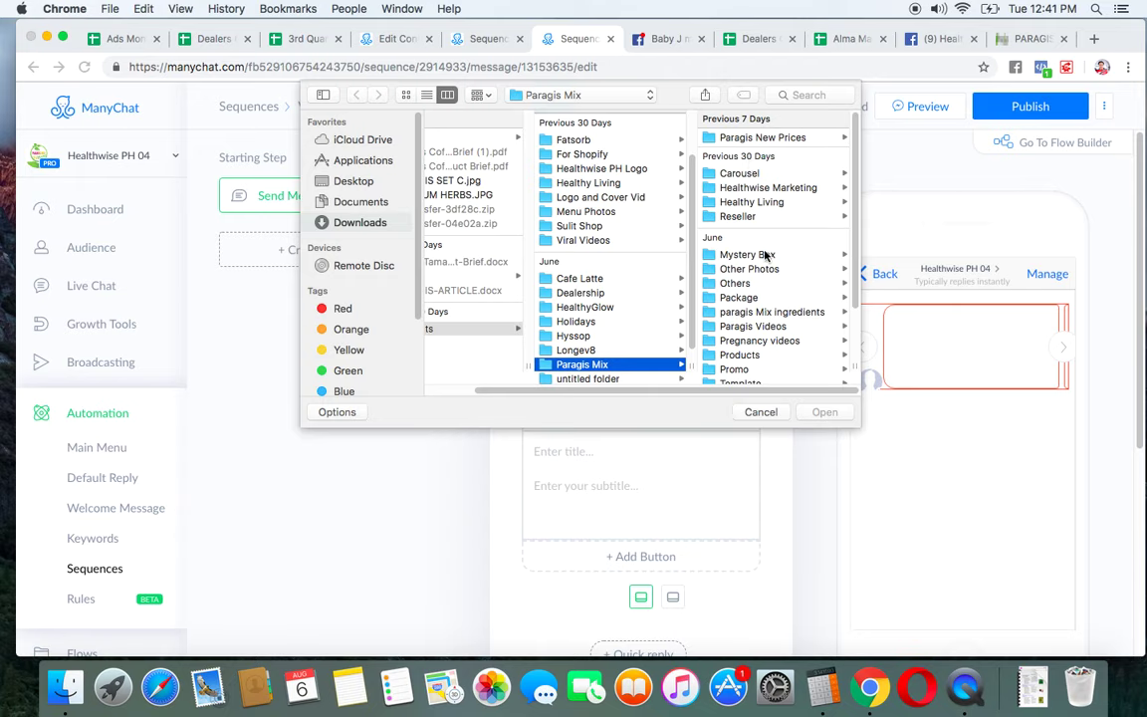
scroll(759, 292, "down", 3)
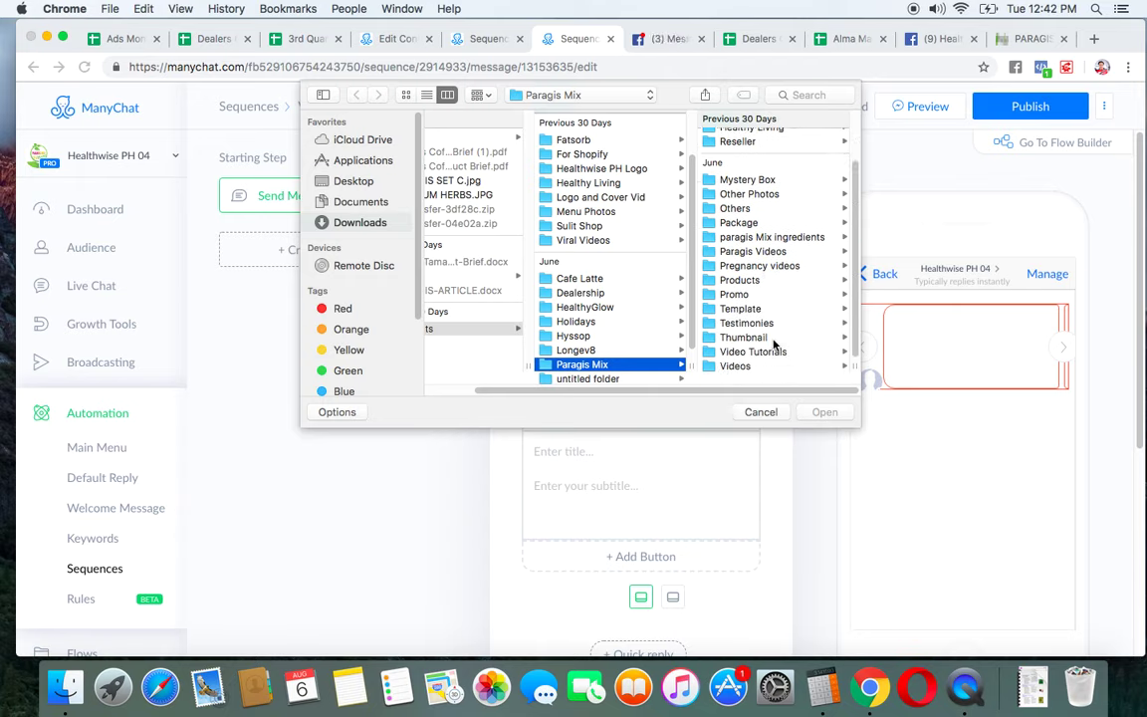
left_click(742, 323)
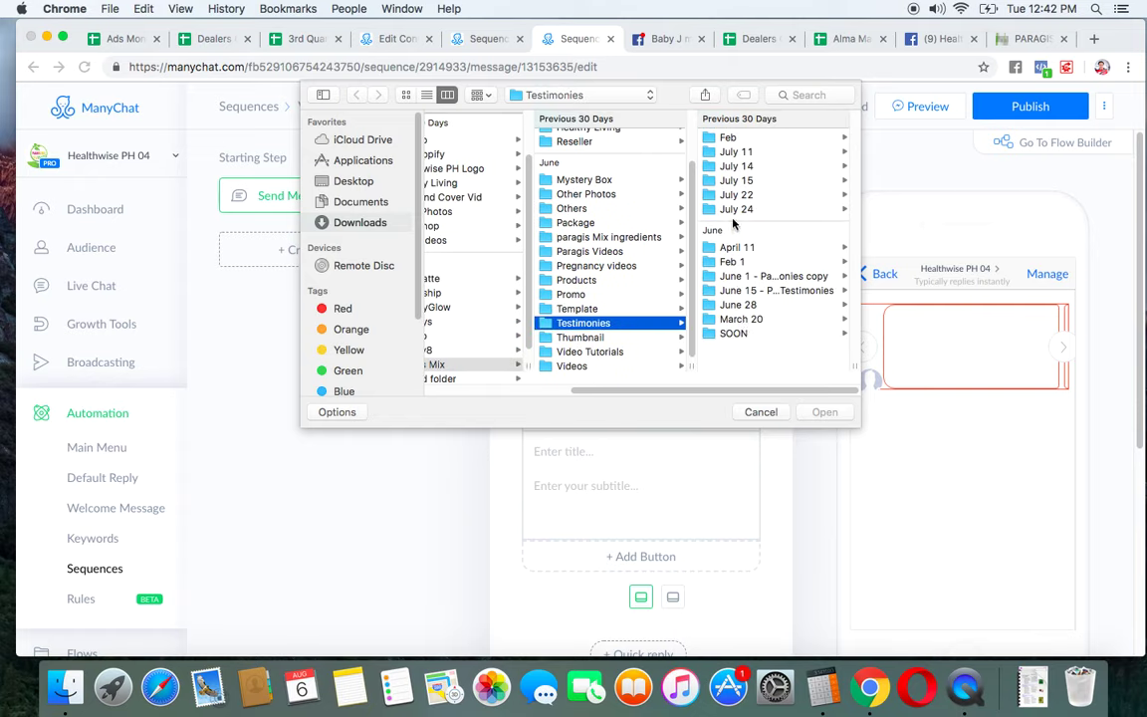
left_click(736, 210)
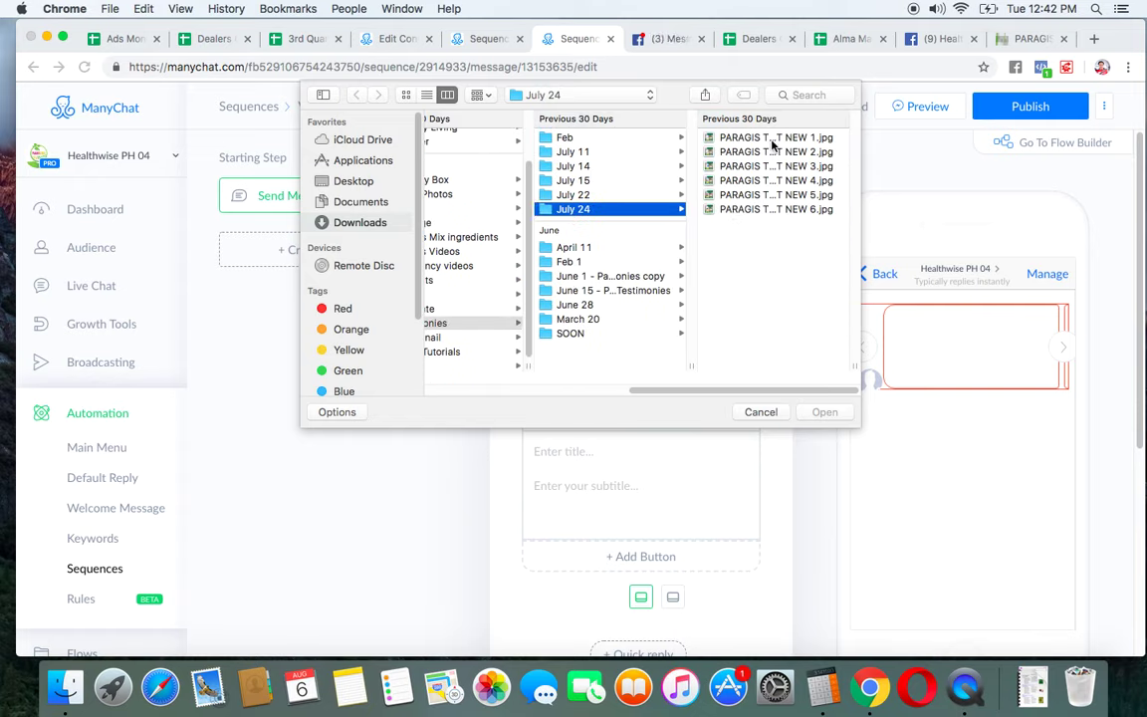
left_click(773, 139)
left_click(821, 417)
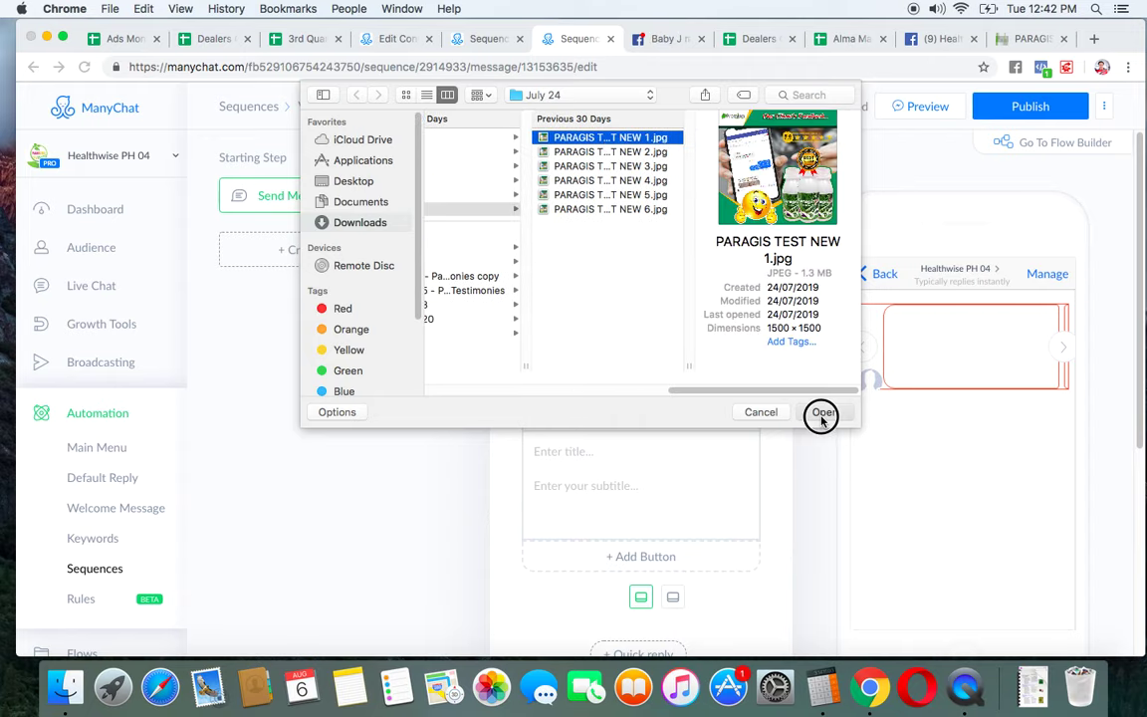
Add a second gallery card and upload PARAGIS TEST NEW 2.jpg as its image
left_click(765, 387)
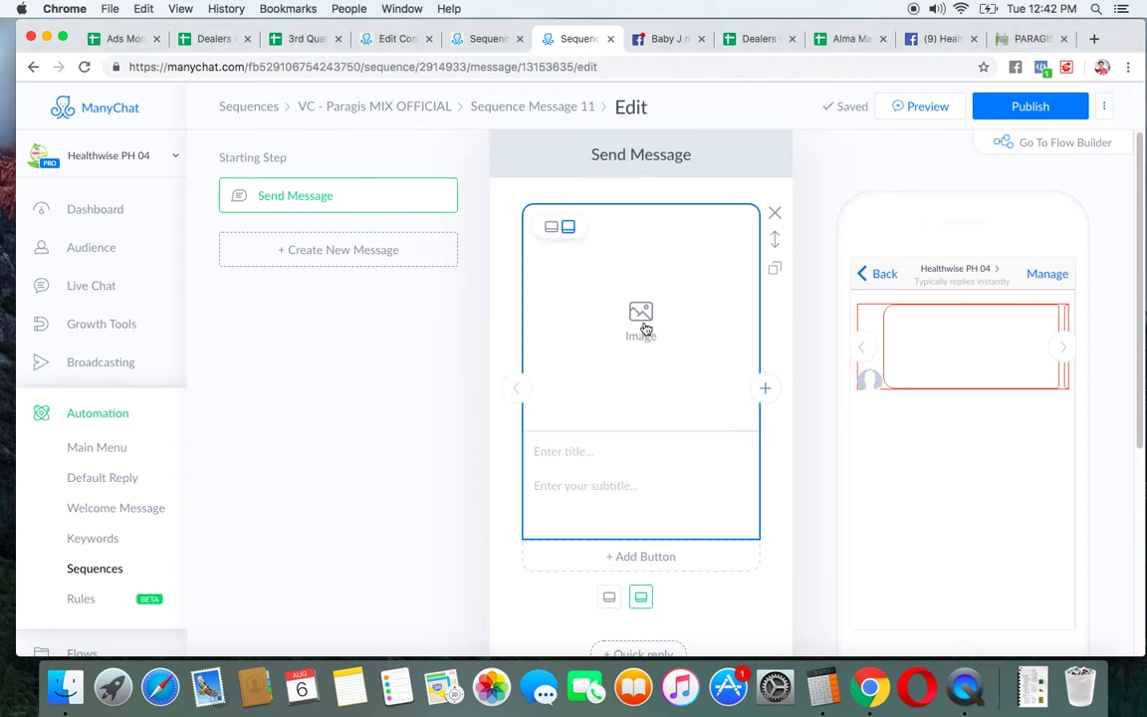
left_click(645, 328)
left_click(528, 154)
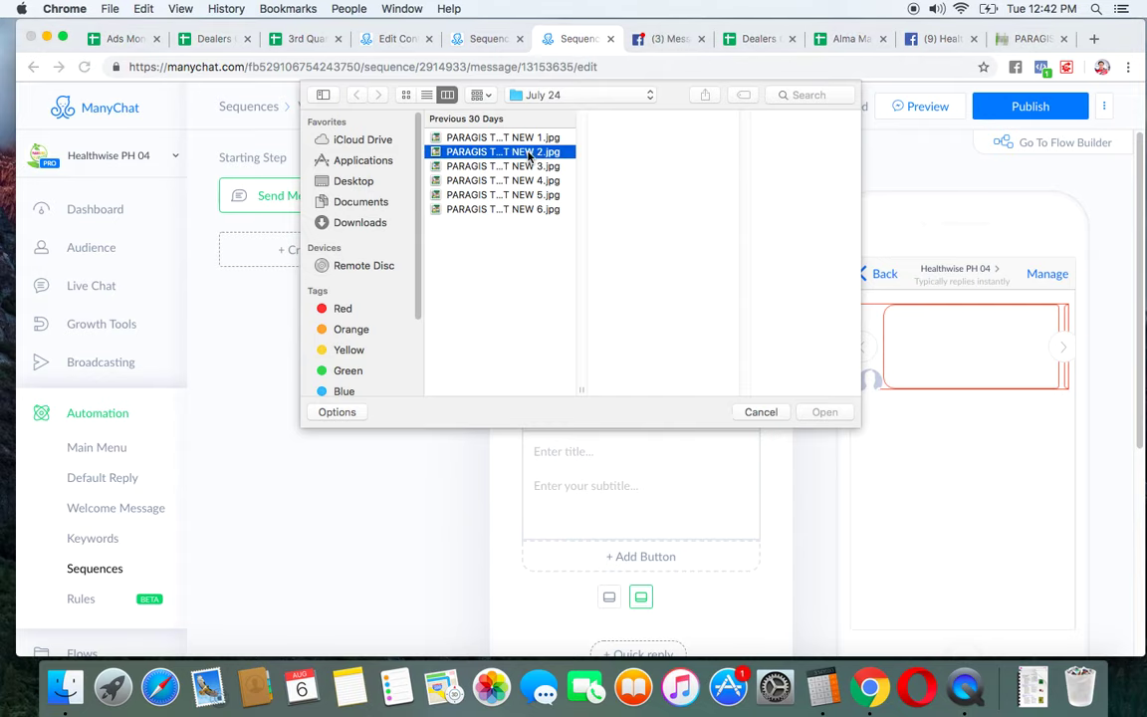
left_click(825, 412)
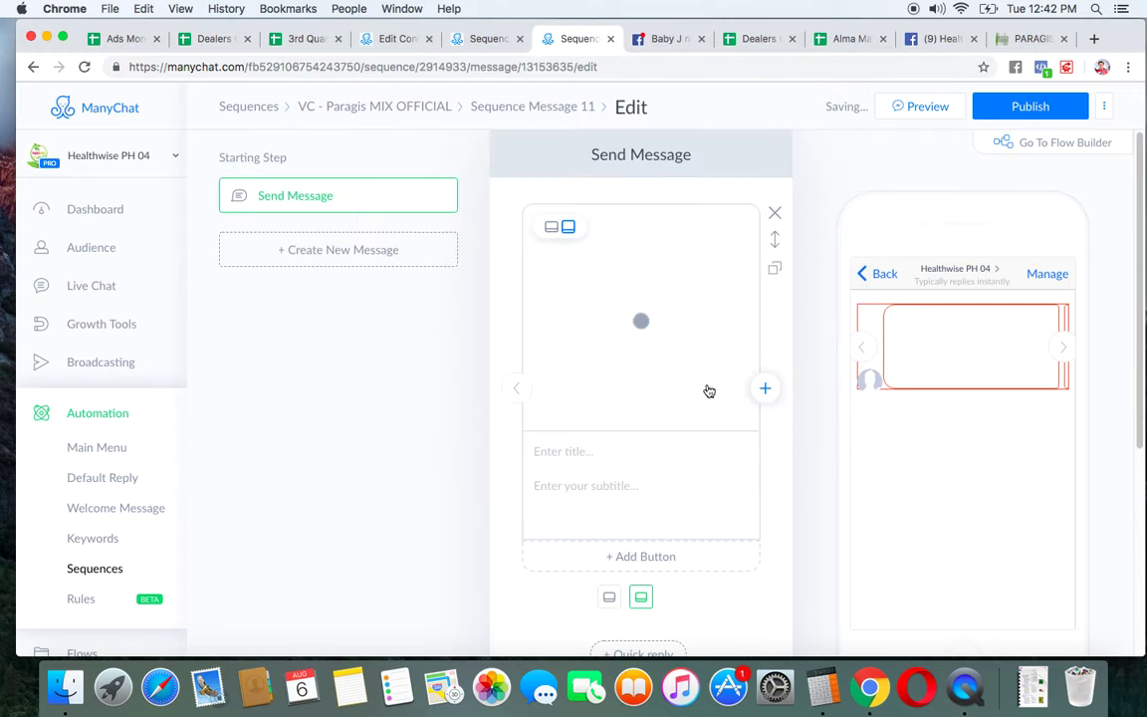
Add a third gallery card with PARAGIS TEST NEW 3.jpg as its image
left_click(642, 312)
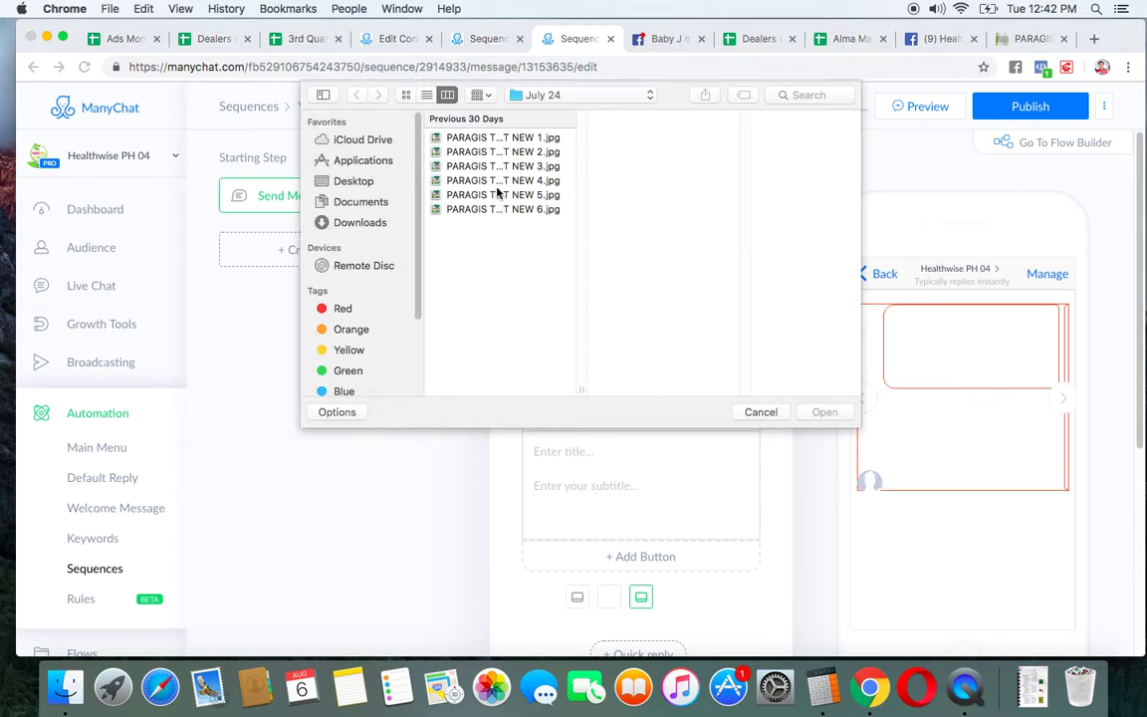
left_click(482, 166)
left_click(826, 411)
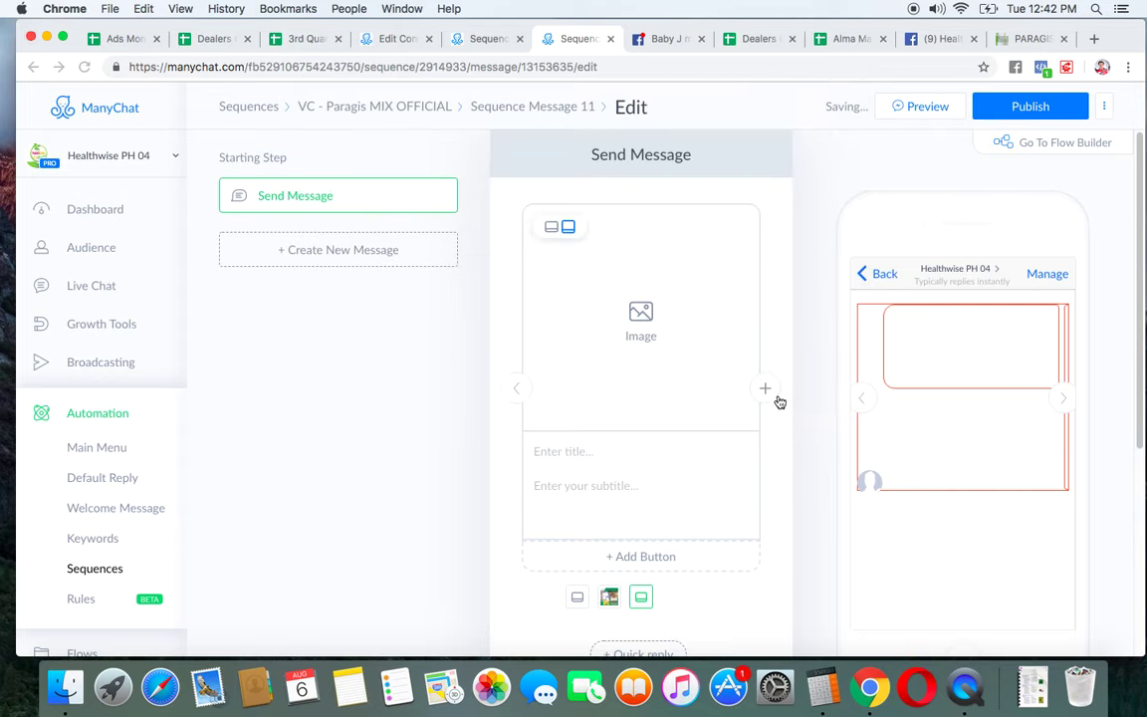
Add a fourth gallery card and upload PARAGIS TEST NEW 4.jpg to it
left_click(765, 388)
left_click(650, 328)
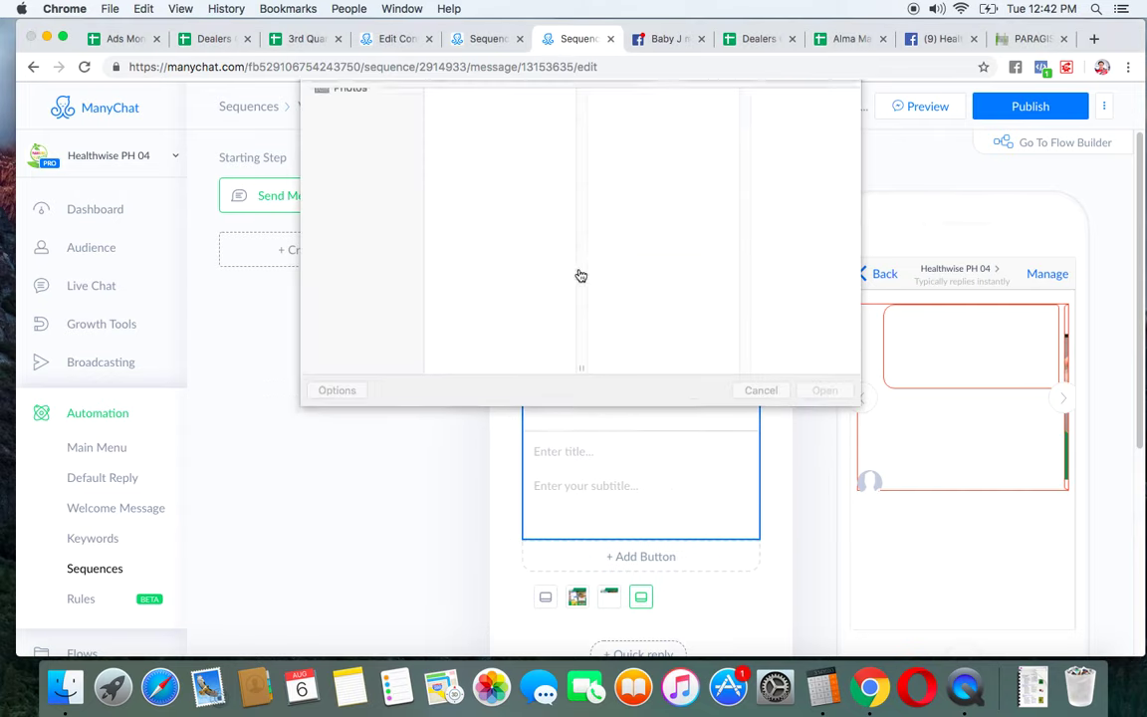
left_click(493, 182)
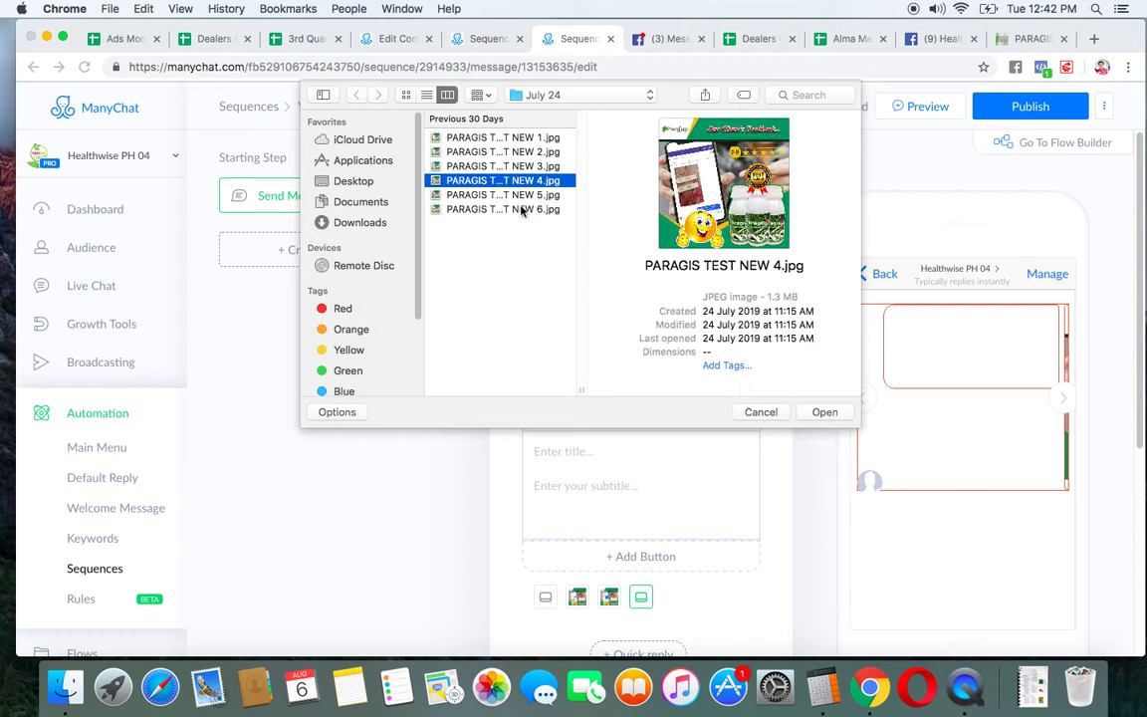
left_click(824, 411)
Add a fifth gallery card and give it the image PARAGIS TEST NEW 5.jpg
left_click(769, 392)
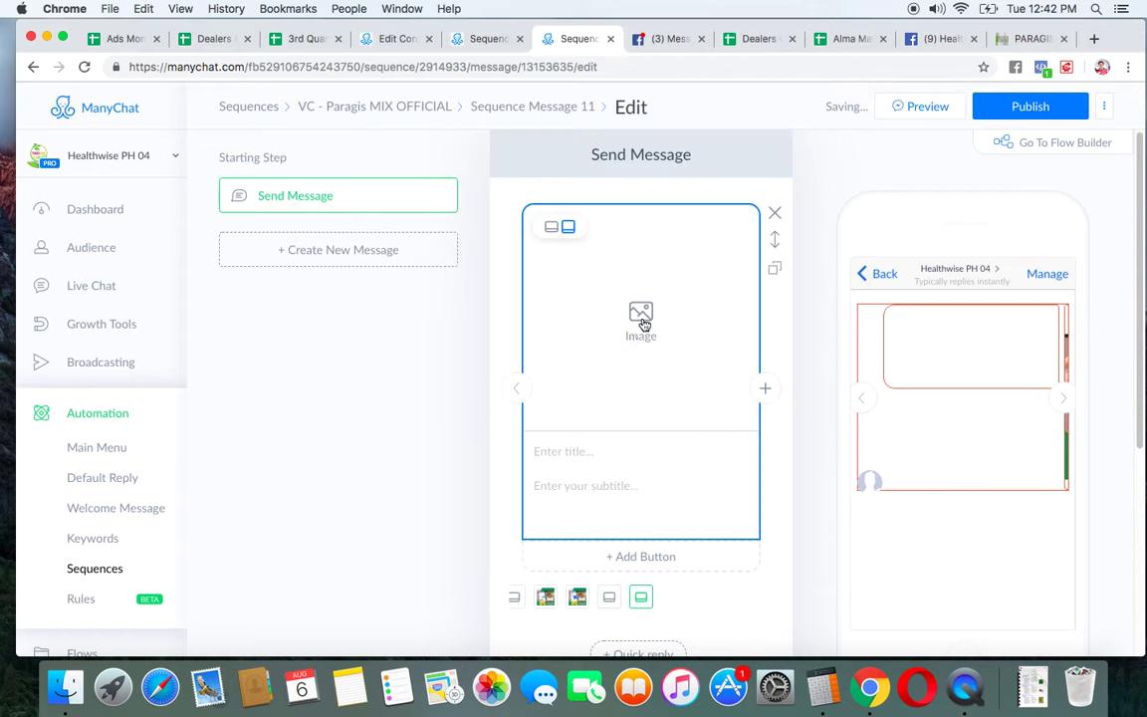
left_click(636, 320)
left_click(486, 182)
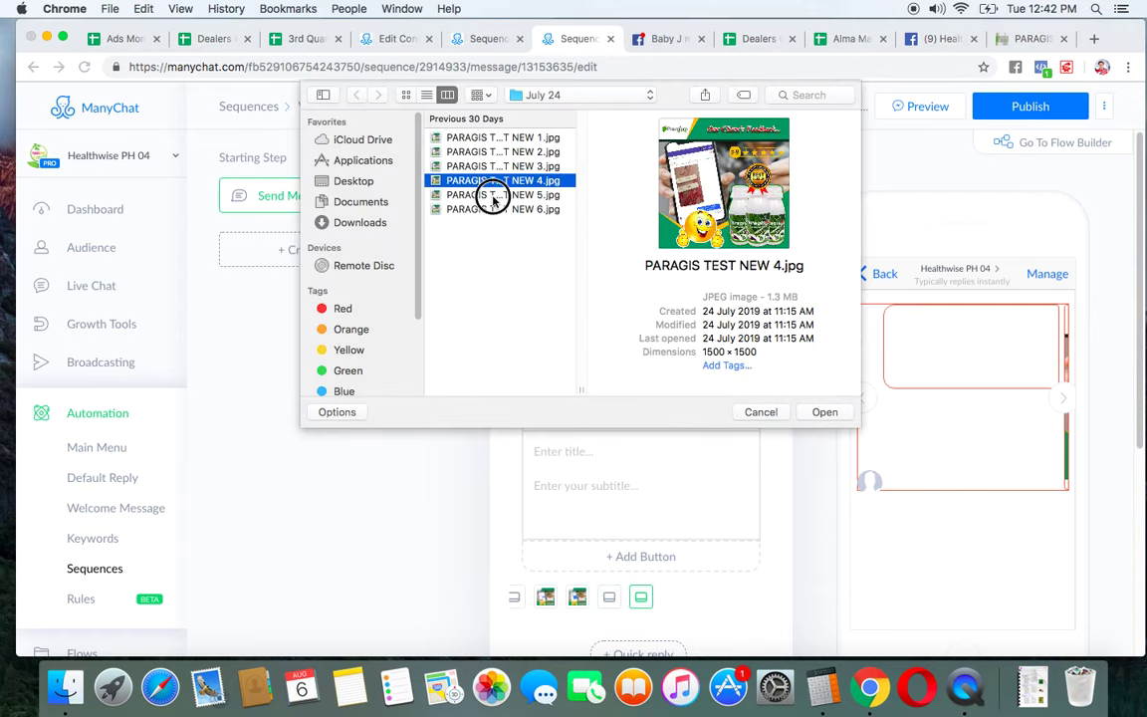
left_click(488, 195)
left_click(825, 397)
Add a sixth gallery card with PARAGIS TEST NEW 6.jpg, and go back through the cards to the first one
left_click(765, 388)
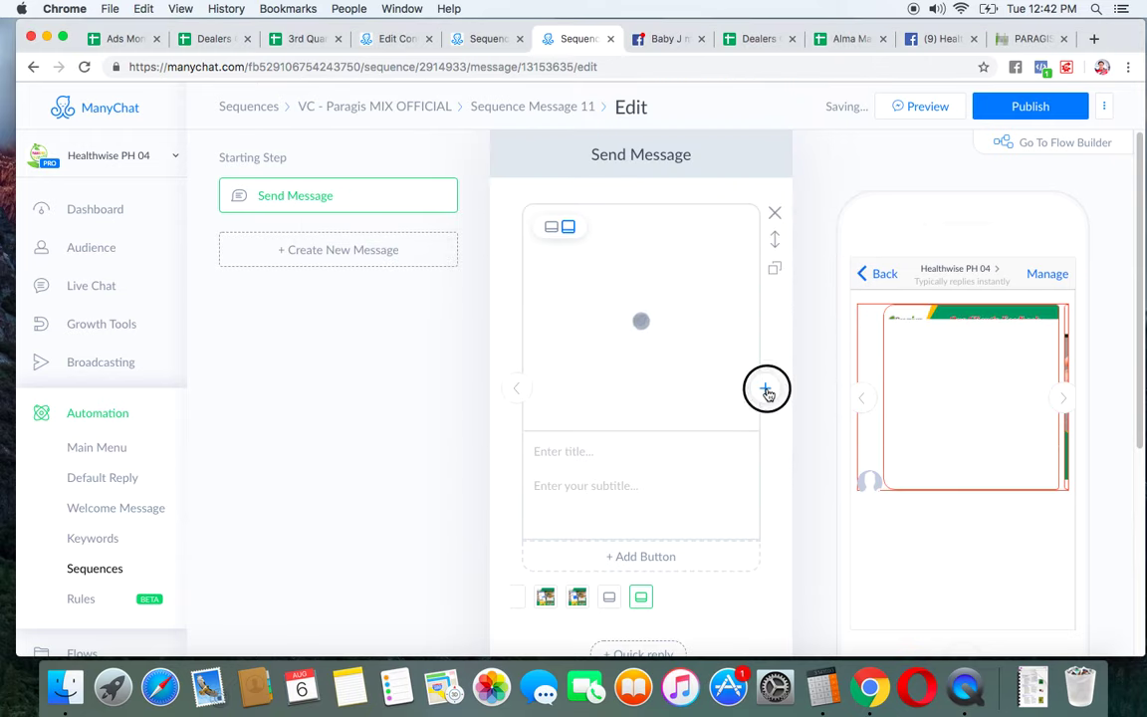
left_click(651, 326)
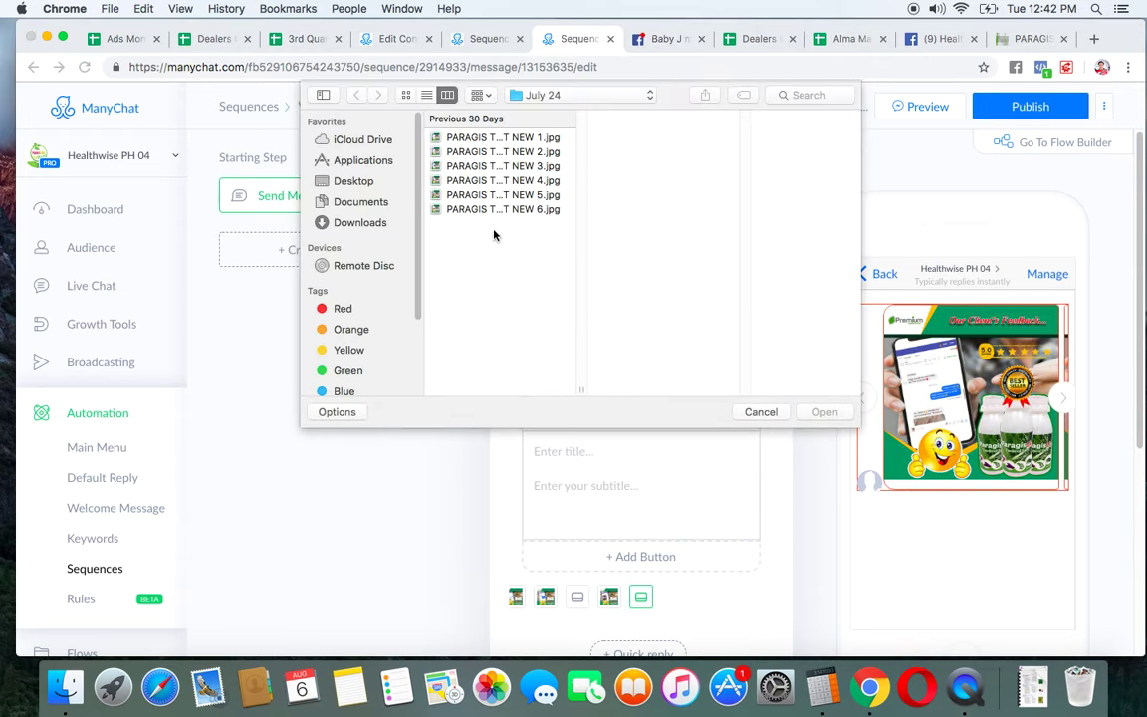
left_click(490, 210)
left_click(820, 411)
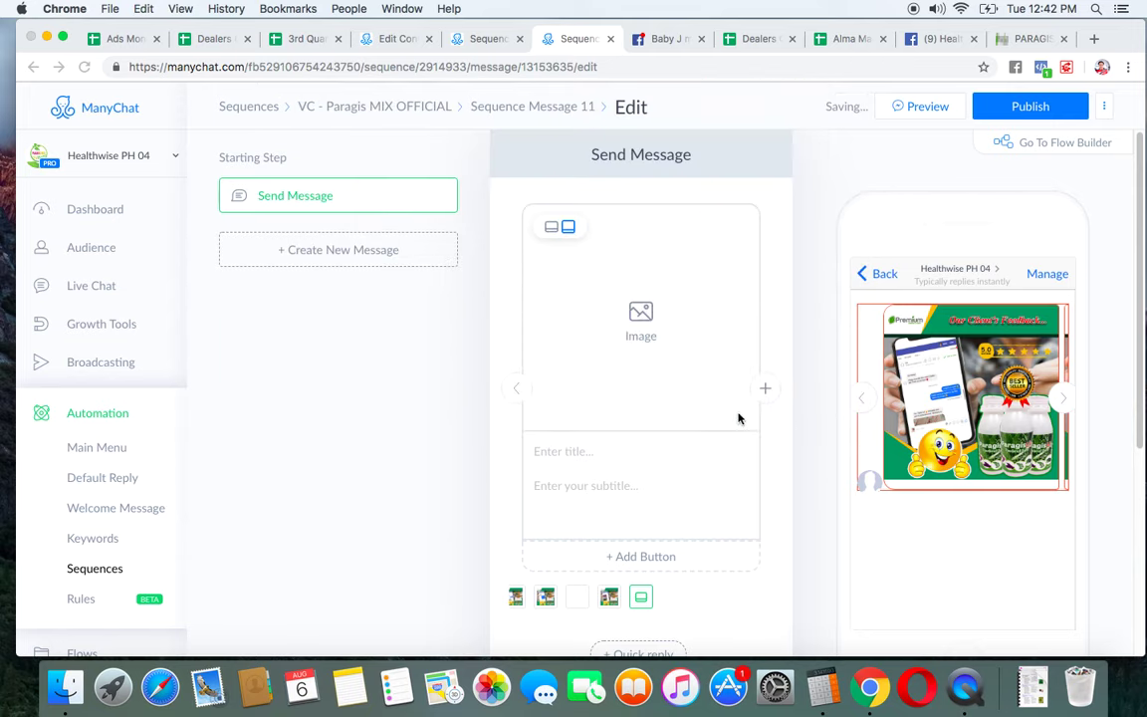
left_click(514, 387)
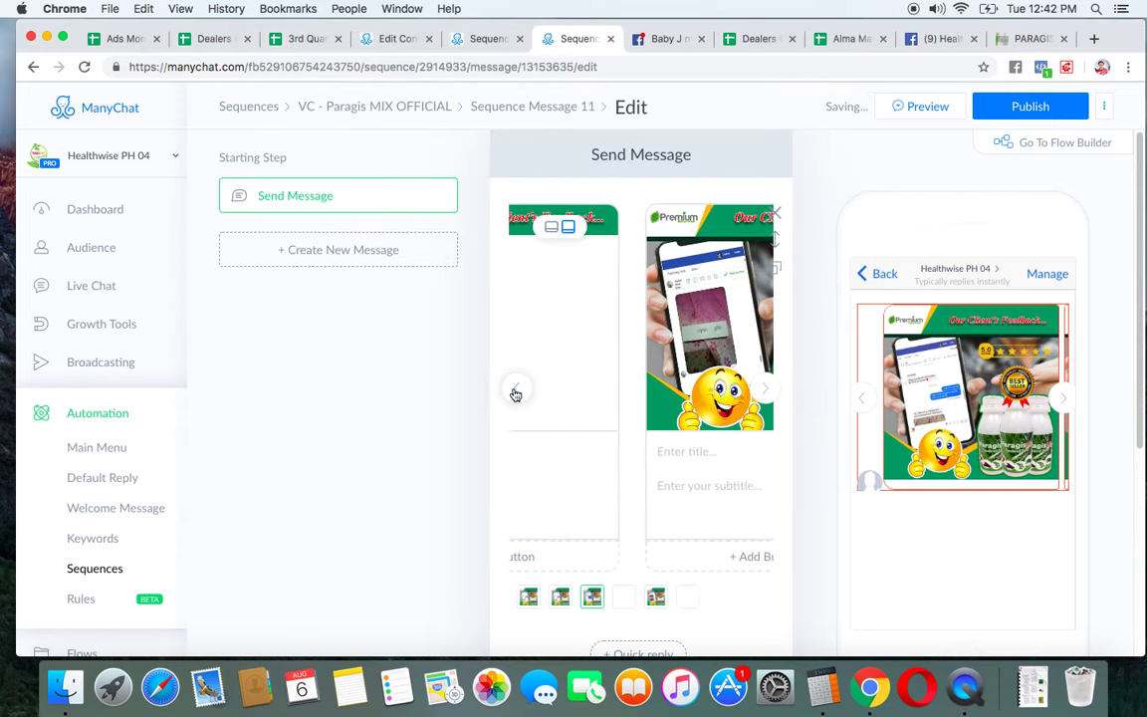
left_click(514, 390)
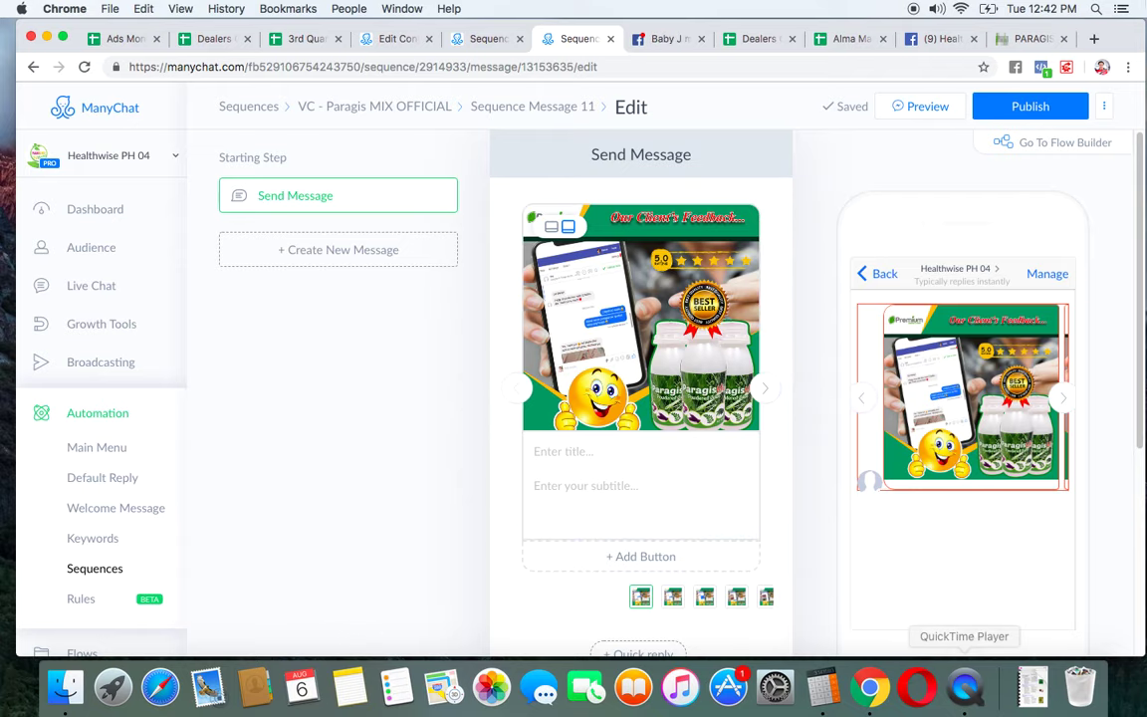
Switch to Finder and open the July 24 folder under Downloads > Products > Paragis Mix > Testimonies
key("super+n")
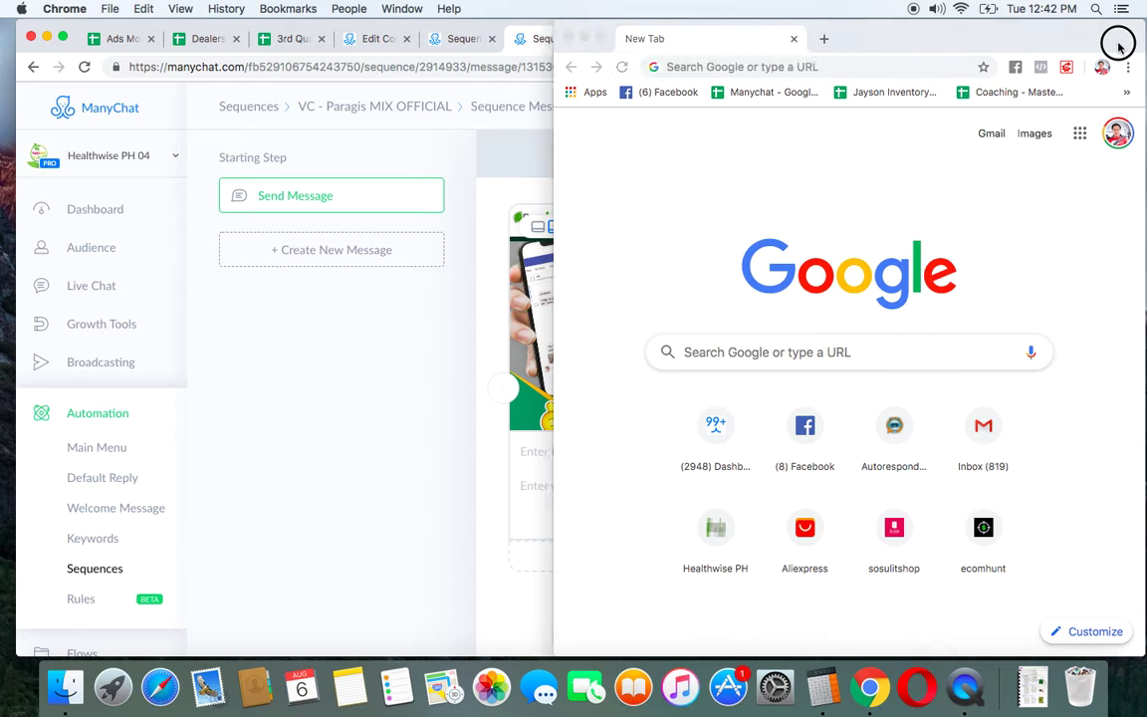
left_click(570, 37)
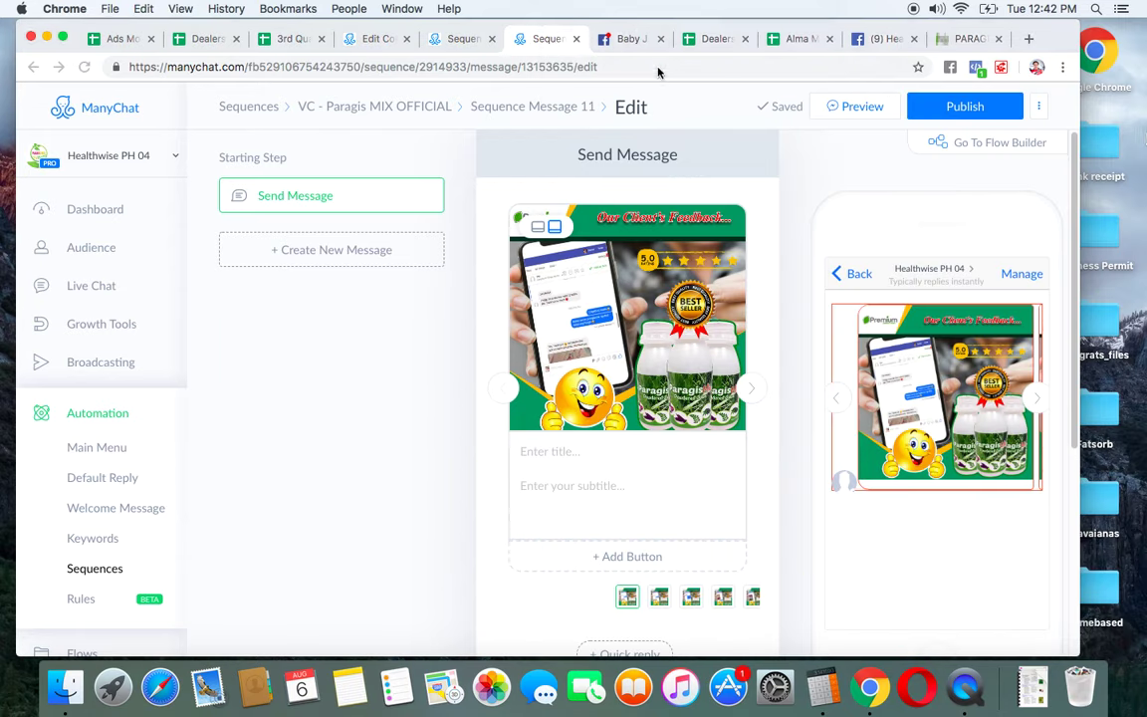
left_click(1101, 150)
double_click(1100, 149)
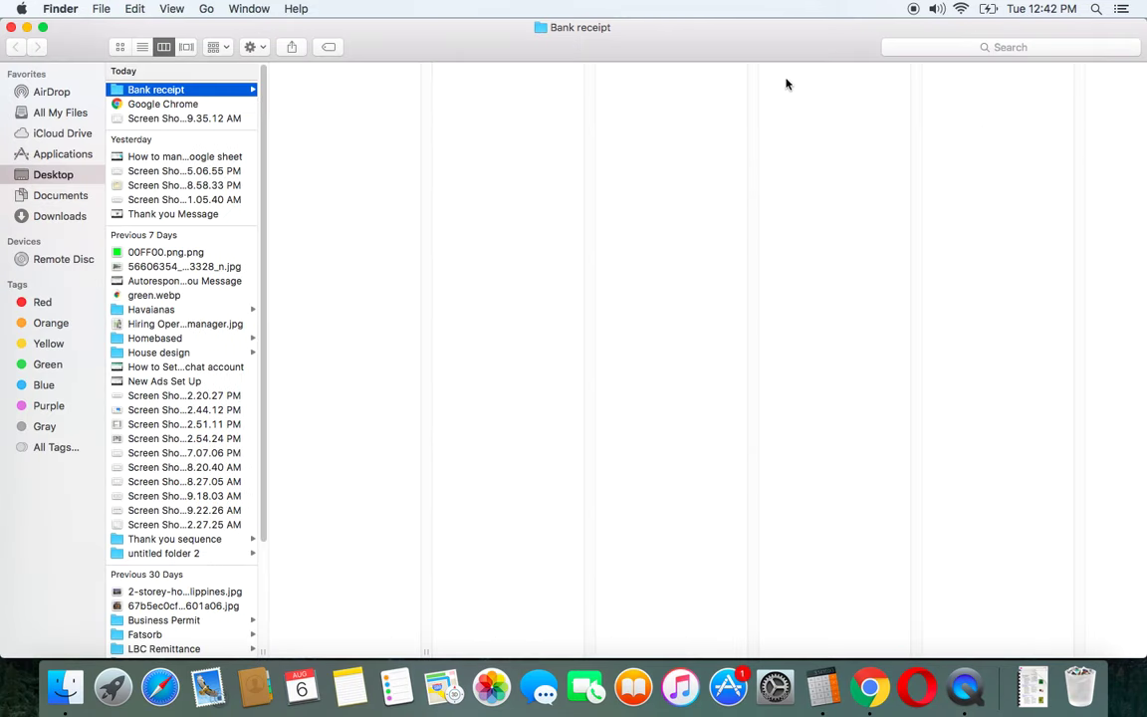
left_click(58, 215)
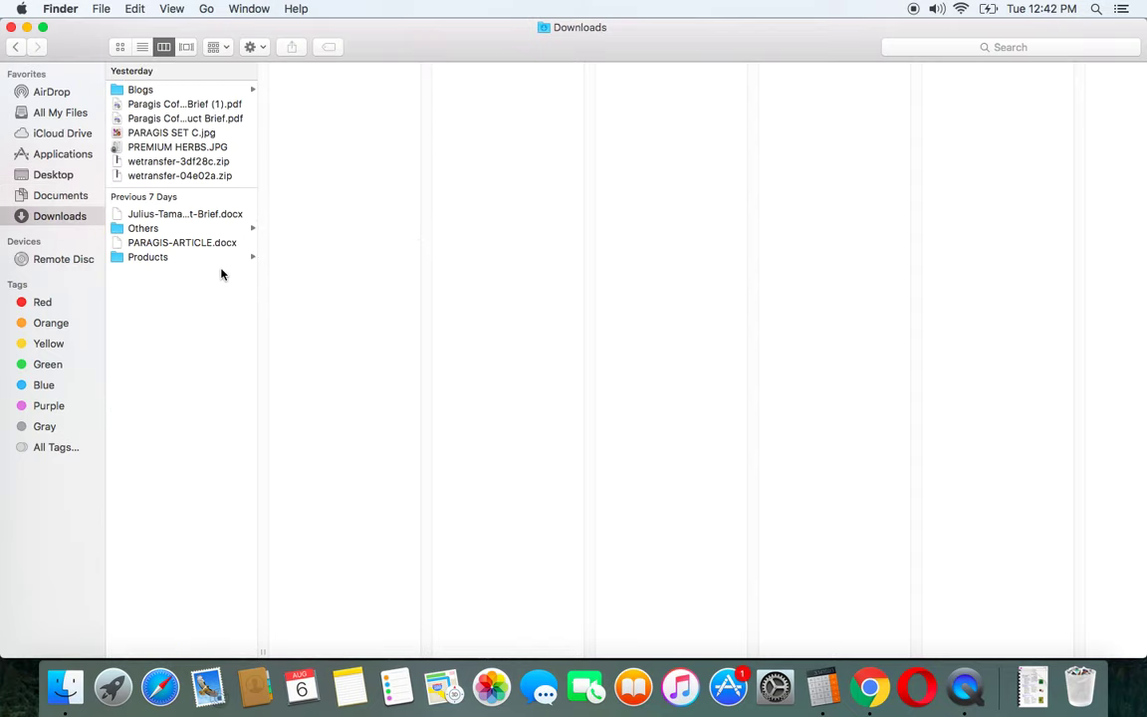
left_click(145, 258)
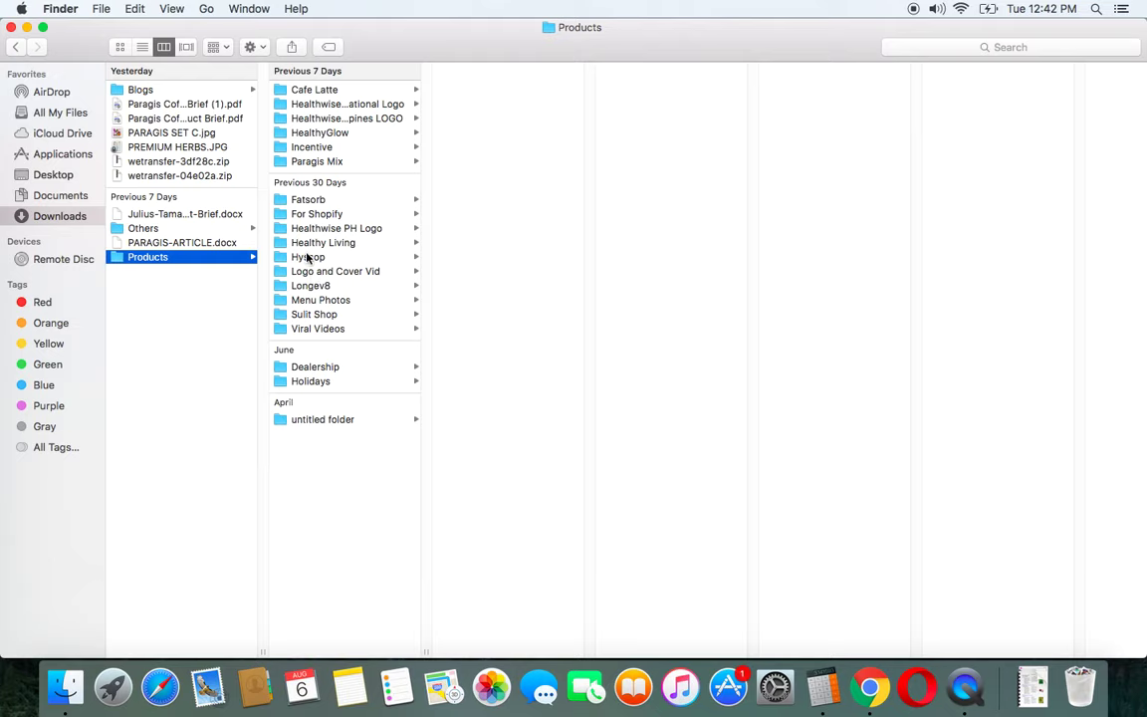
left_click(308, 160)
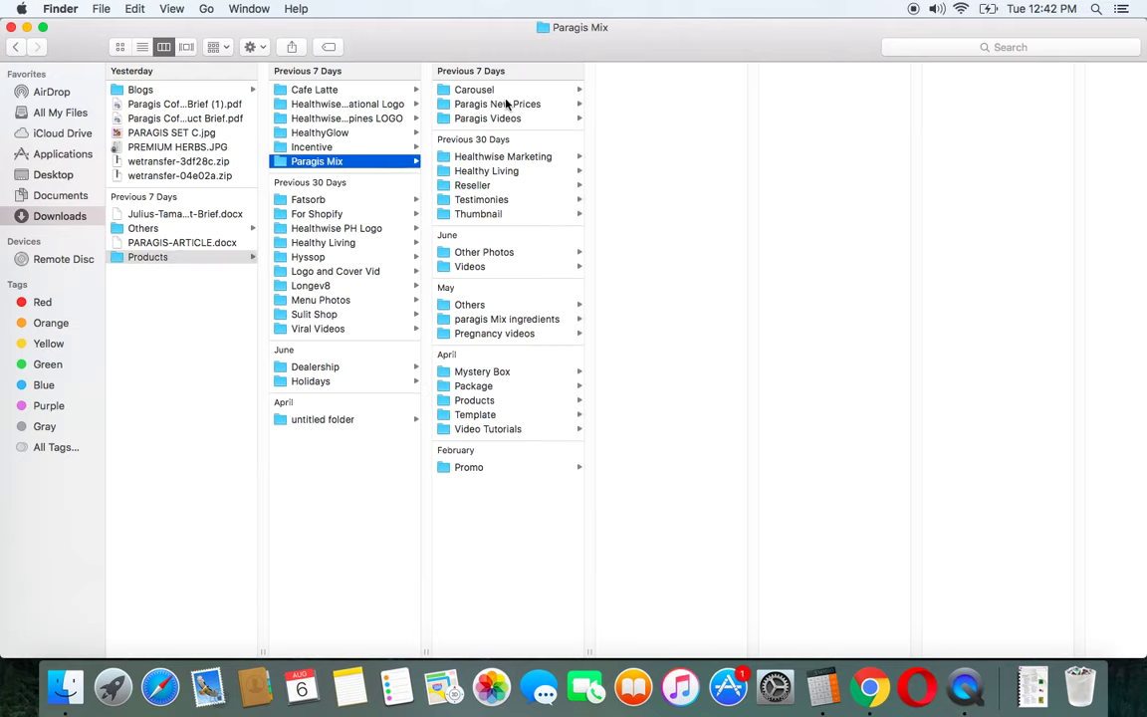
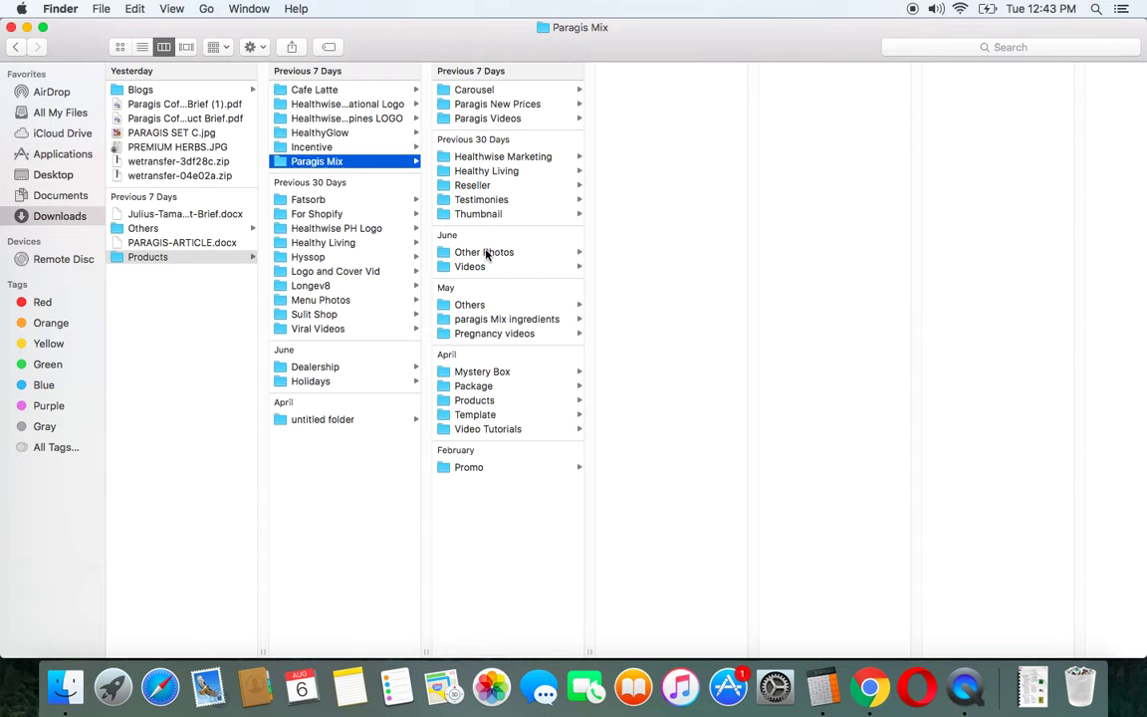
left_click(481, 201)
left_click(644, 161)
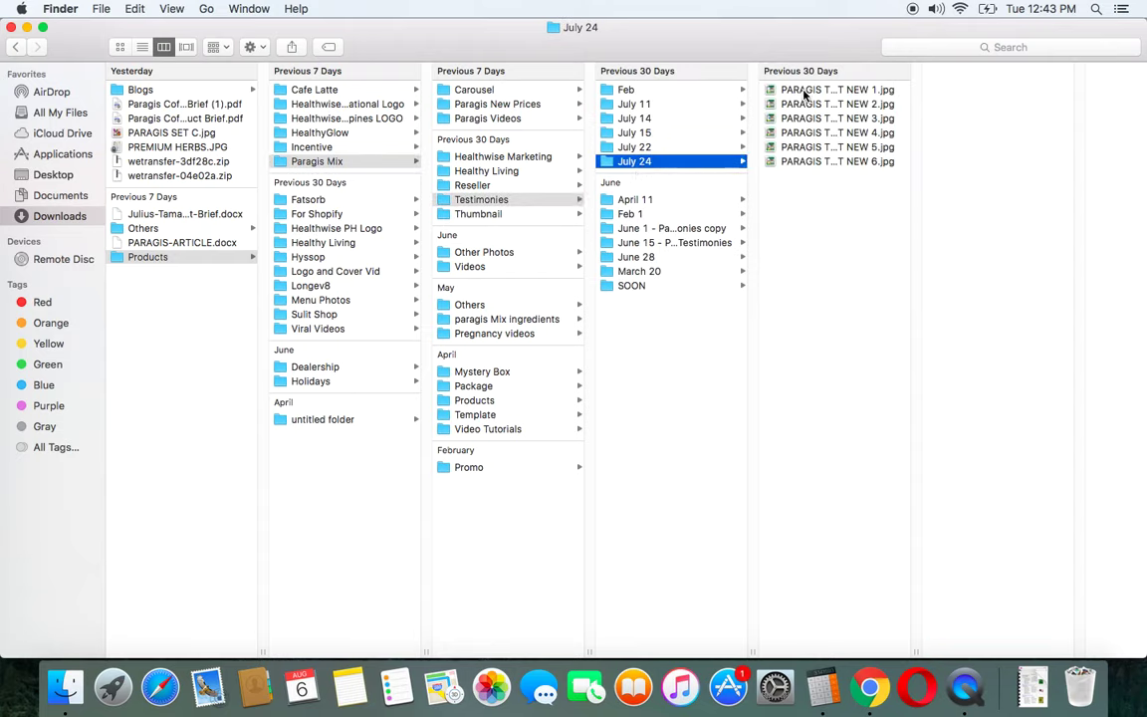
View PARAGIS TEST NEW 1.jpg in Preview and move the Finder window aside to uncover the message editor
left_click(805, 91)
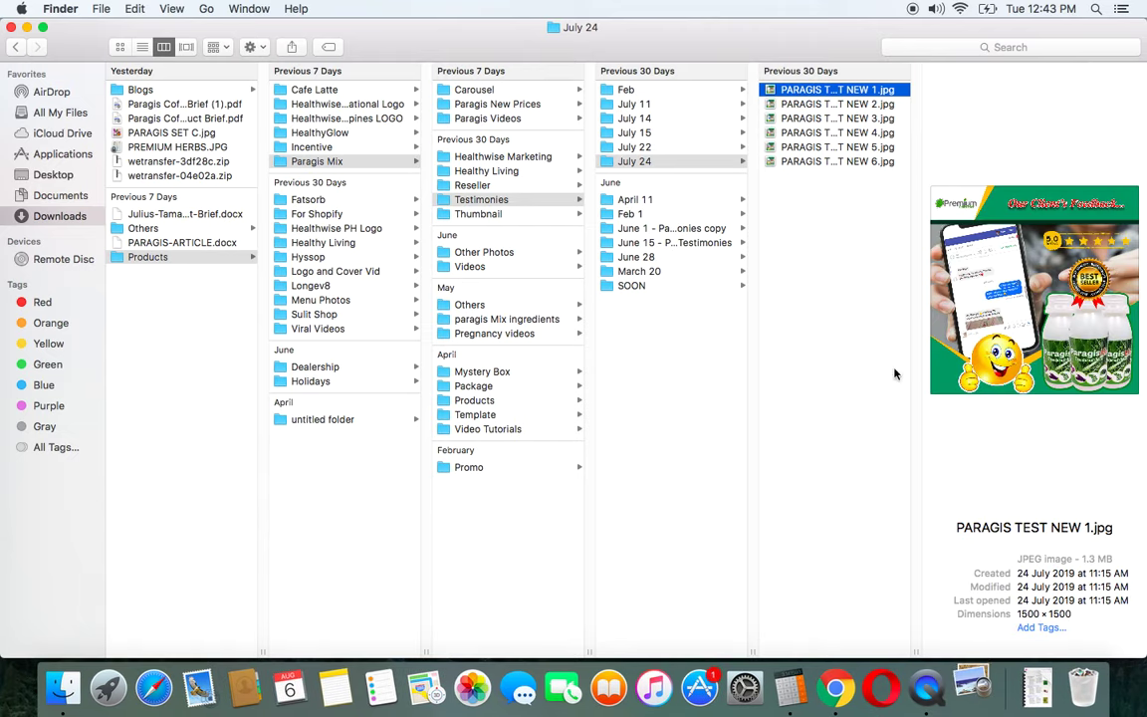
key("super+o")
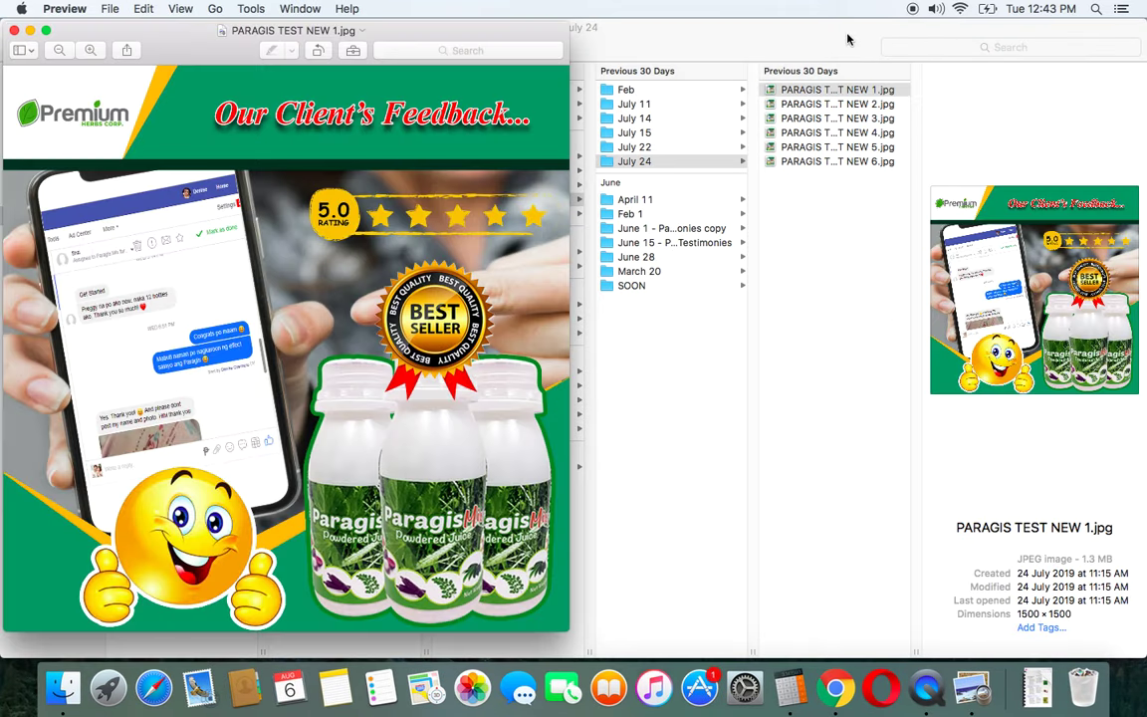
left_click(845, 31)
left_click_drag(845, 31, 435, 5)
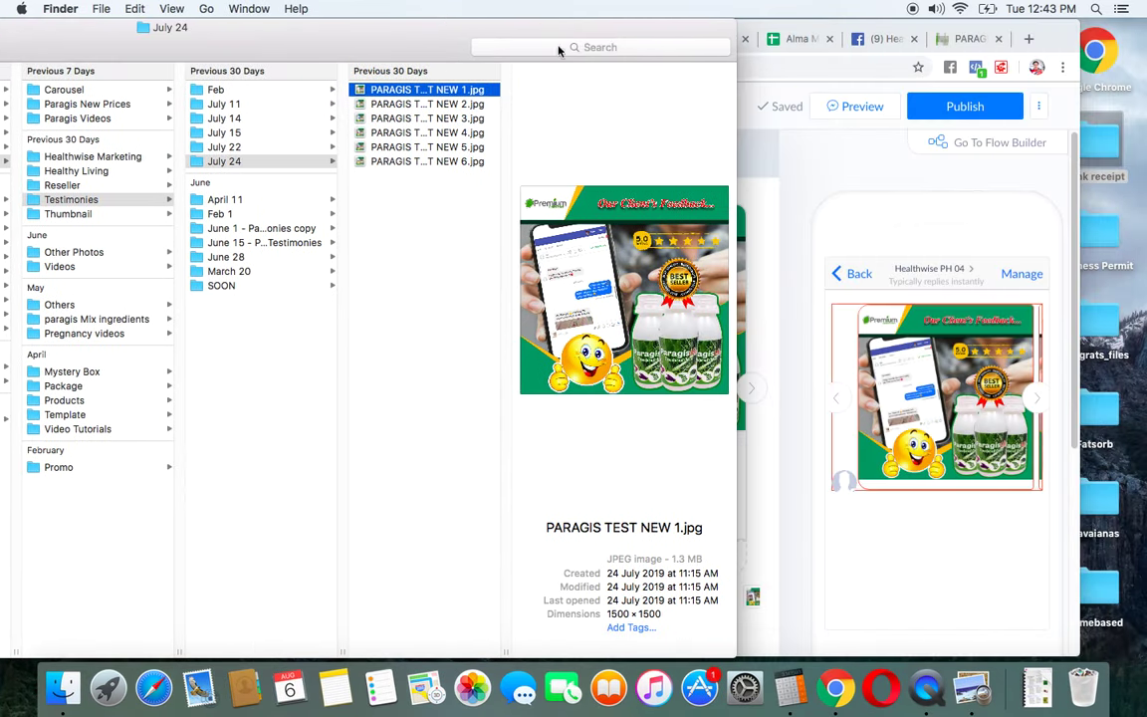
Rearrange the browser and Finder windows so the PARAGIS TEST NEW 1.jpg image behind them is reachable
left_click(808, 169)
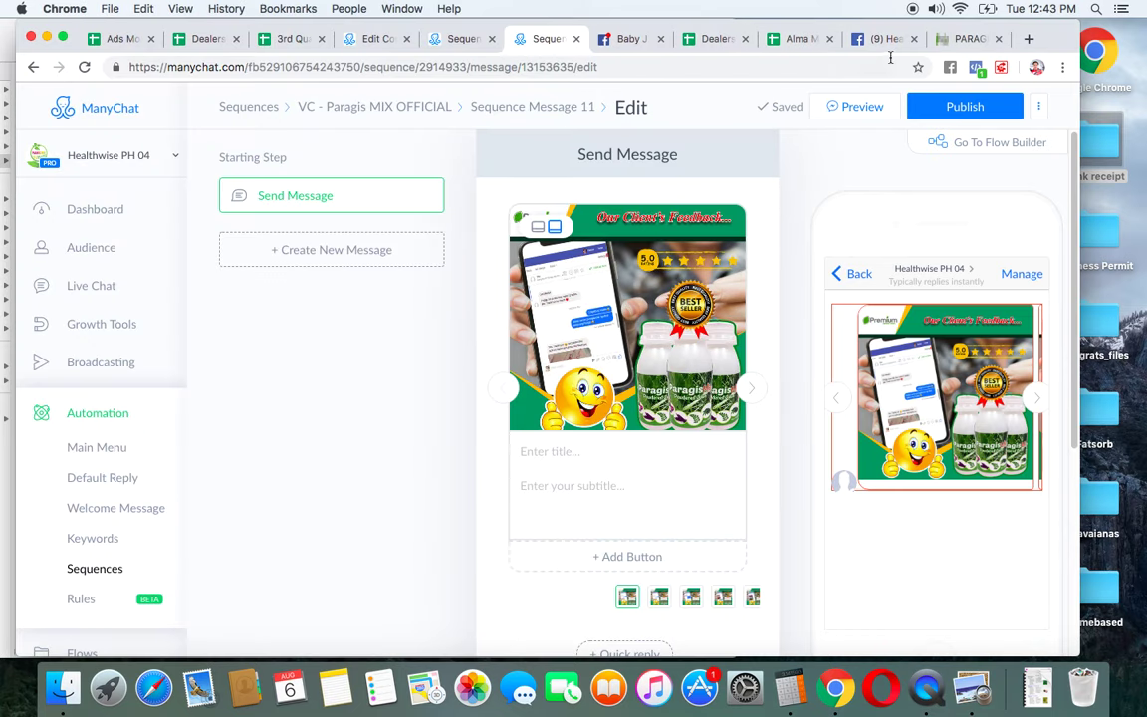
left_click_drag(1057, 40, 1130, 39)
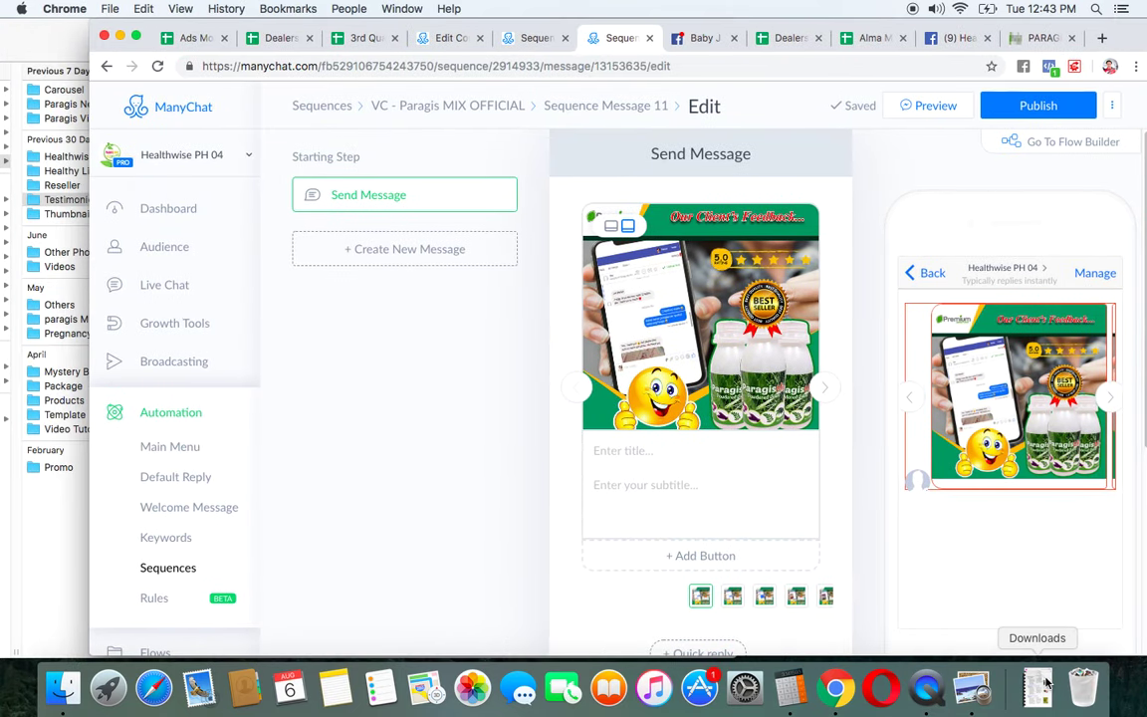
left_click(47, 531)
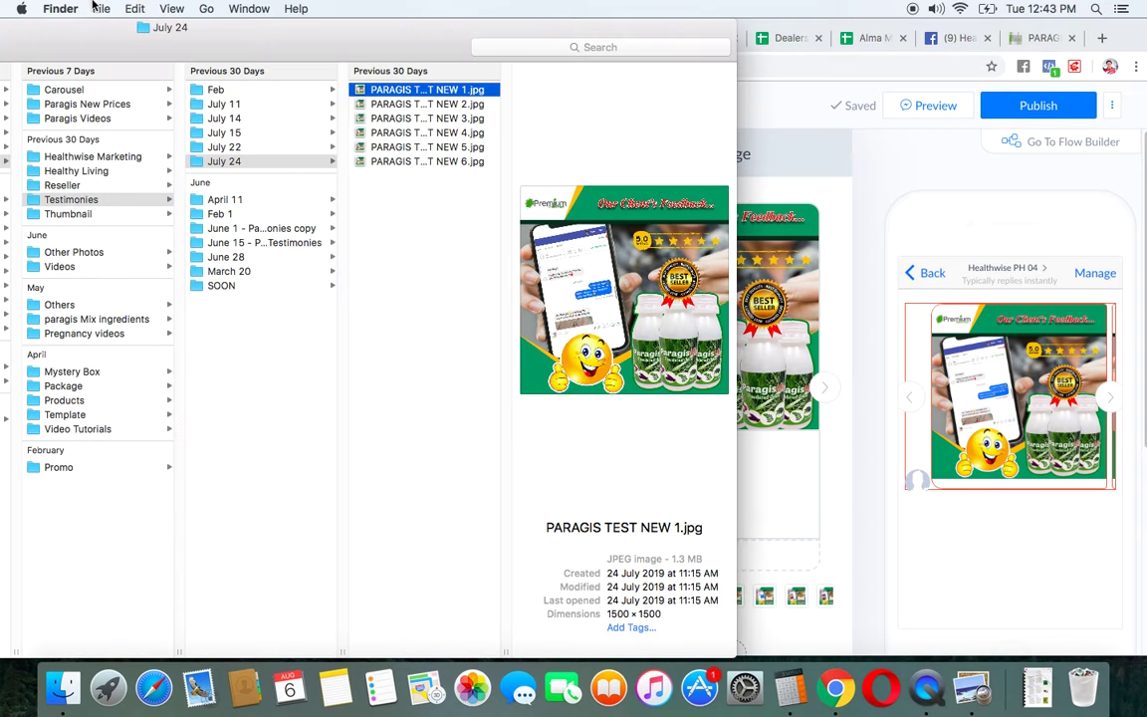
left_click_drag(64, 30, 610, 27)
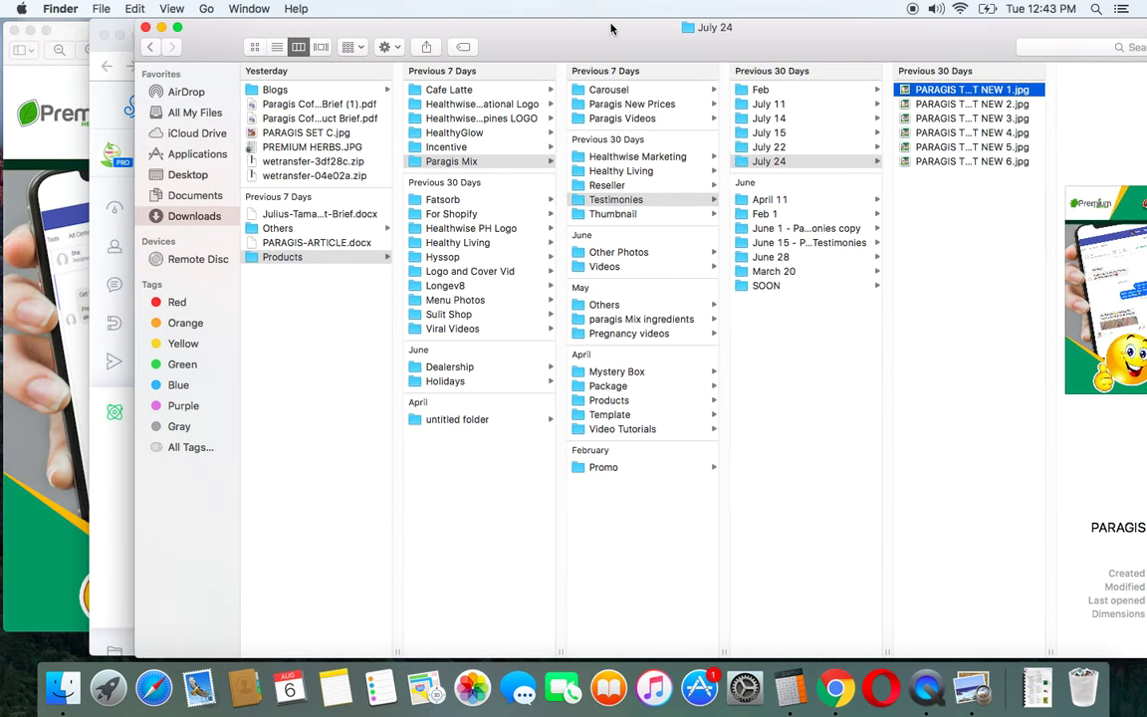
Enlarge PARAGIS TEST NEW 1.jpg in Preview and examine the client's name at the top of the chat screenshot
left_click(15, 272)
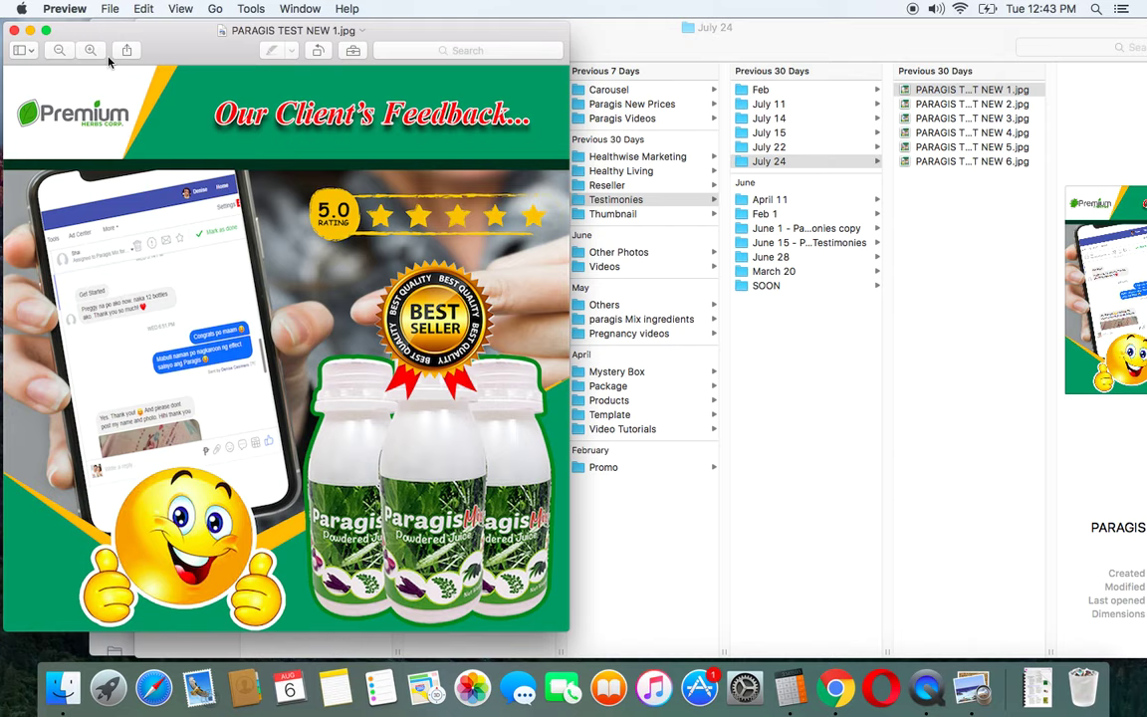
left_click(89, 50)
left_click(90, 49)
left_click(90, 50)
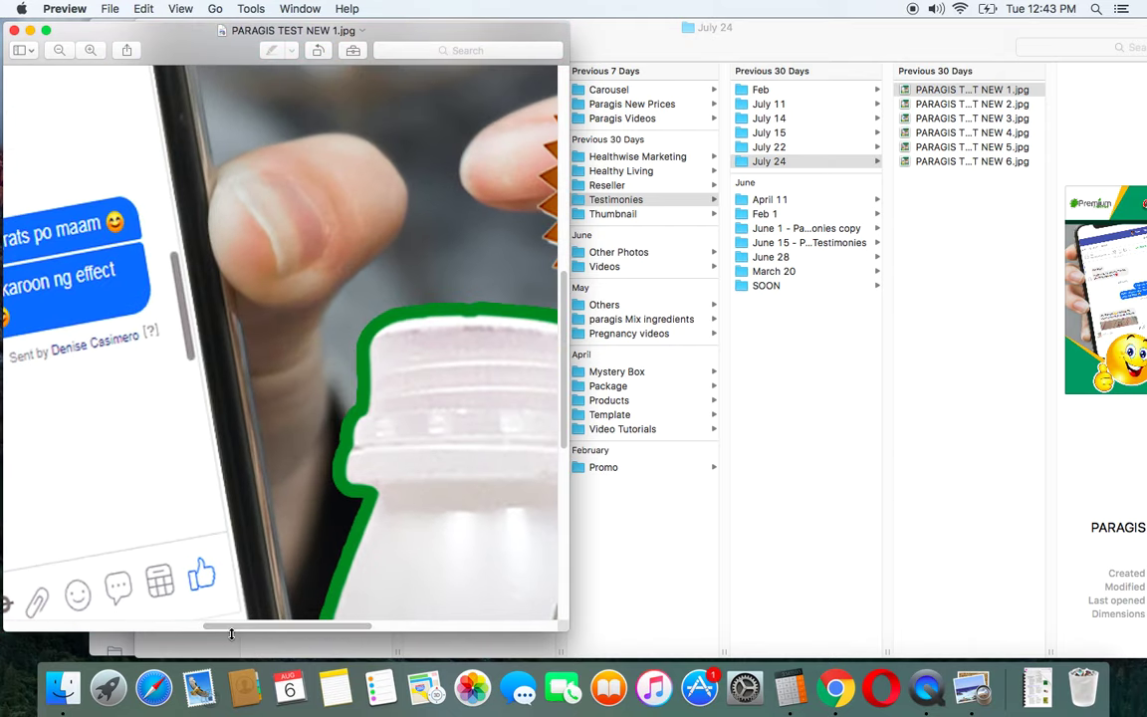
left_click_drag(230, 625, 59, 618)
scroll(224, 388, "up", 2)
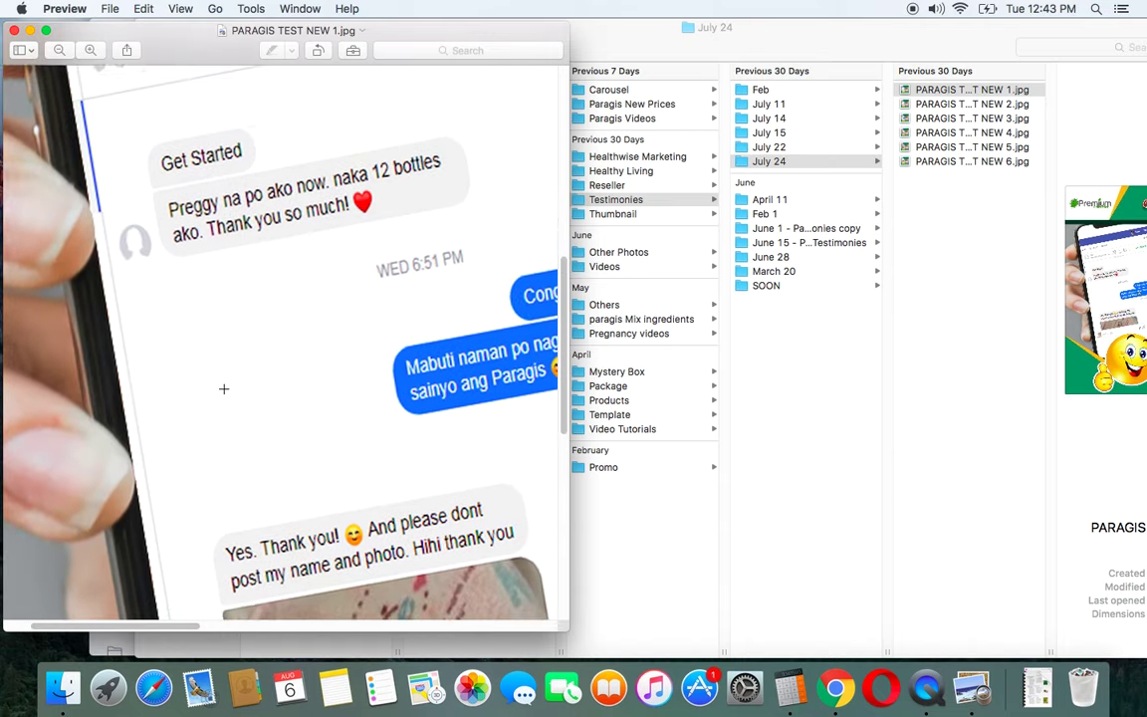
scroll(223, 388, "up", 2)
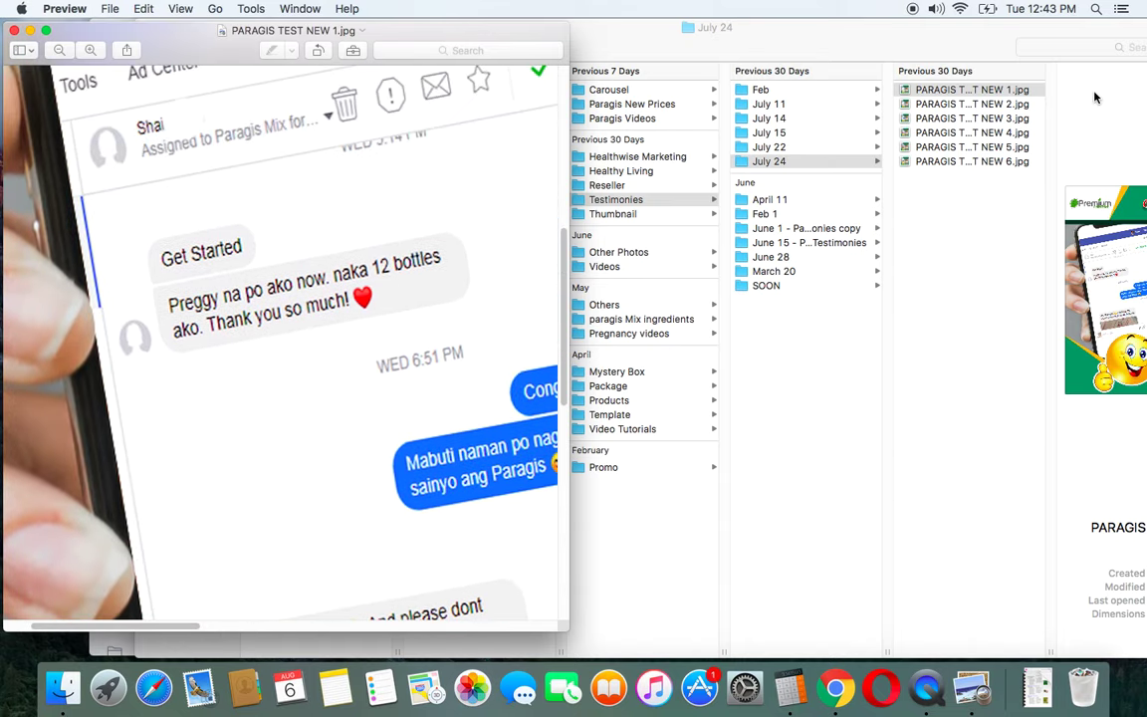
Minimize the Finder window and enter a title on the first gallery card with a pink heart emoji, a greeting and the client's name
left_click(1096, 96)
left_click(163, 29)
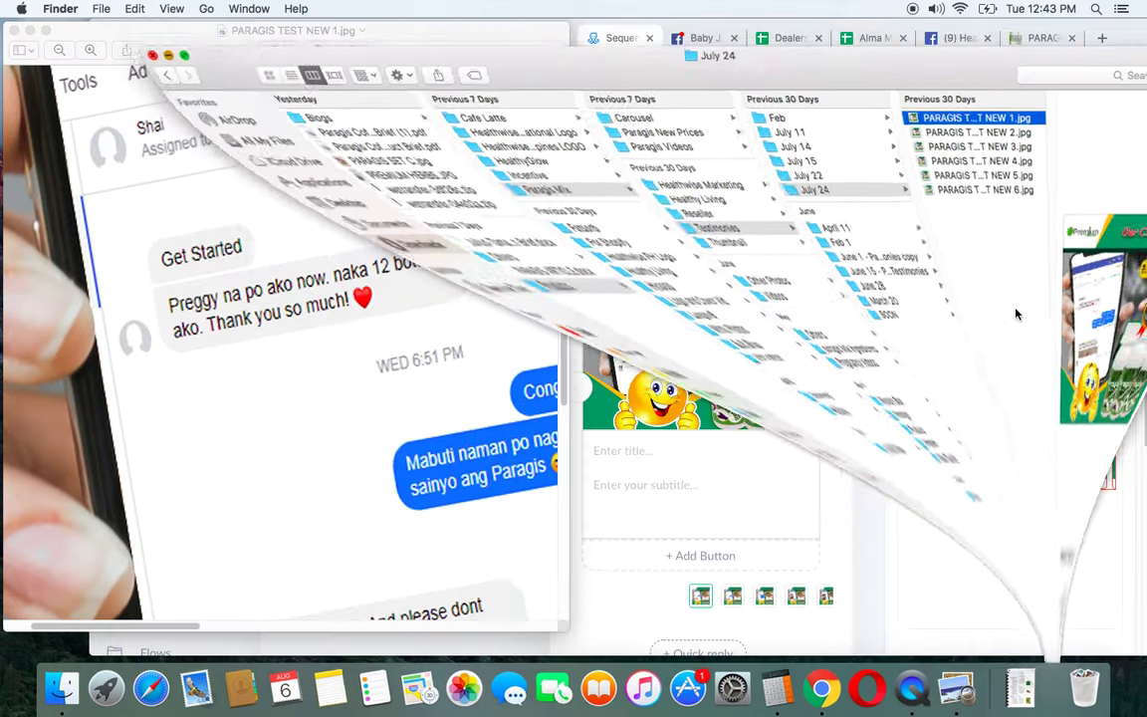
left_click(914, 148)
left_click(626, 451)
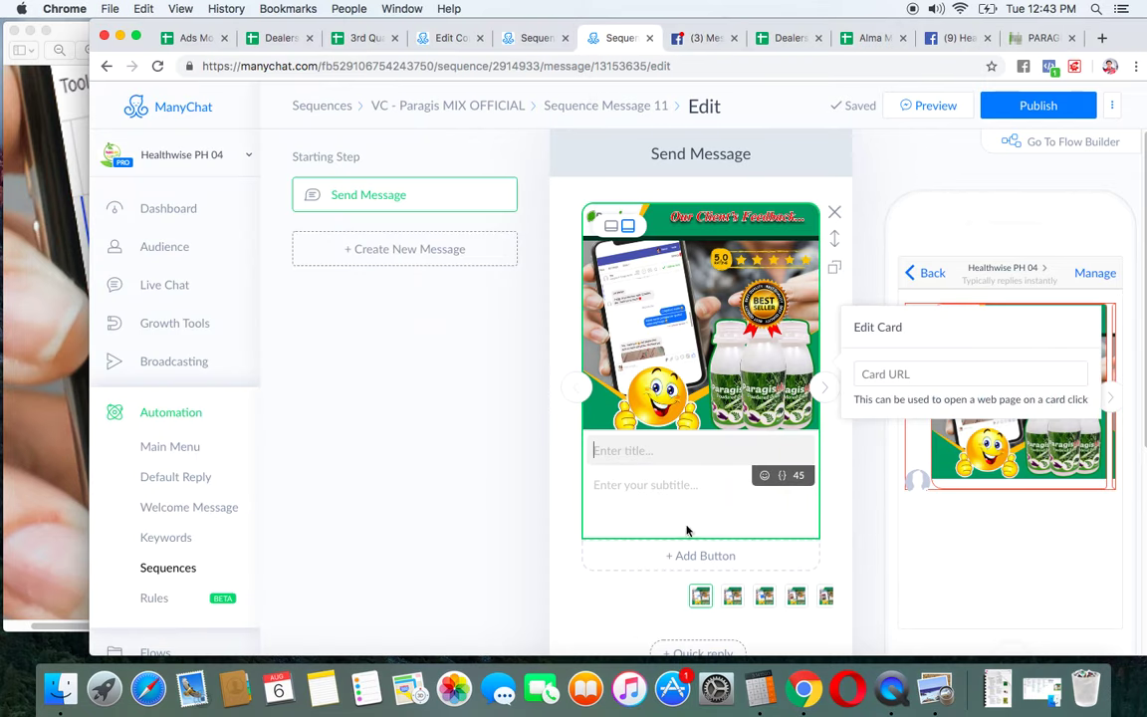
left_click(765, 476)
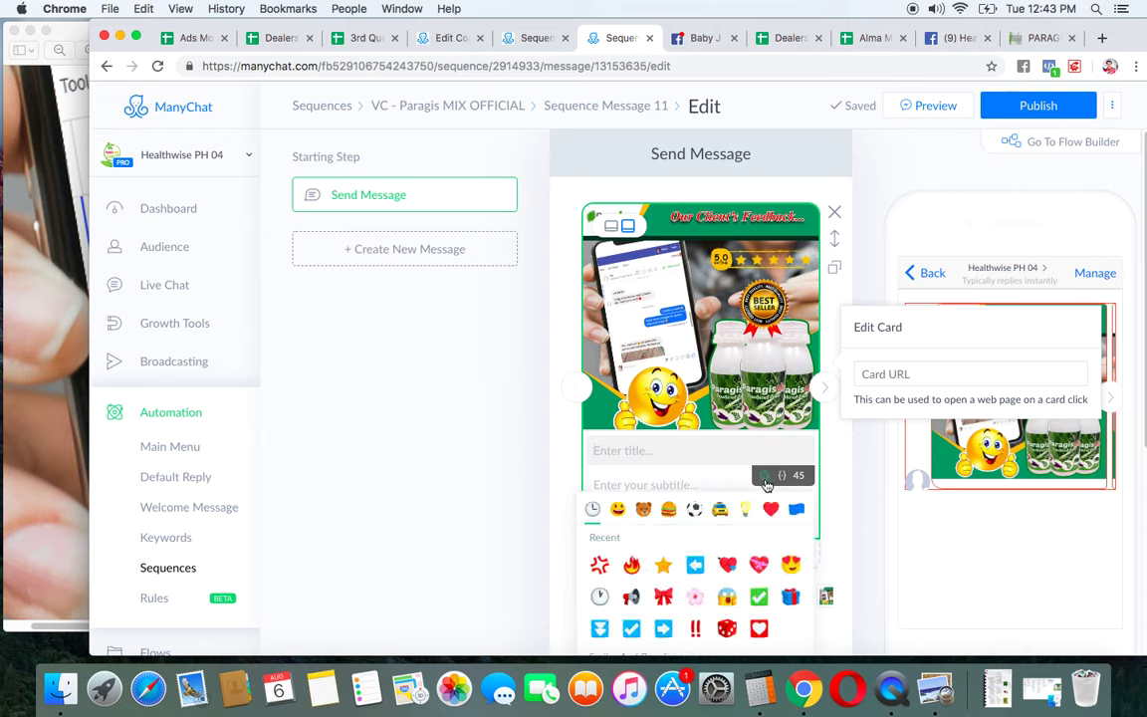
left_click(761, 568)
type("Mpmshie Shie")
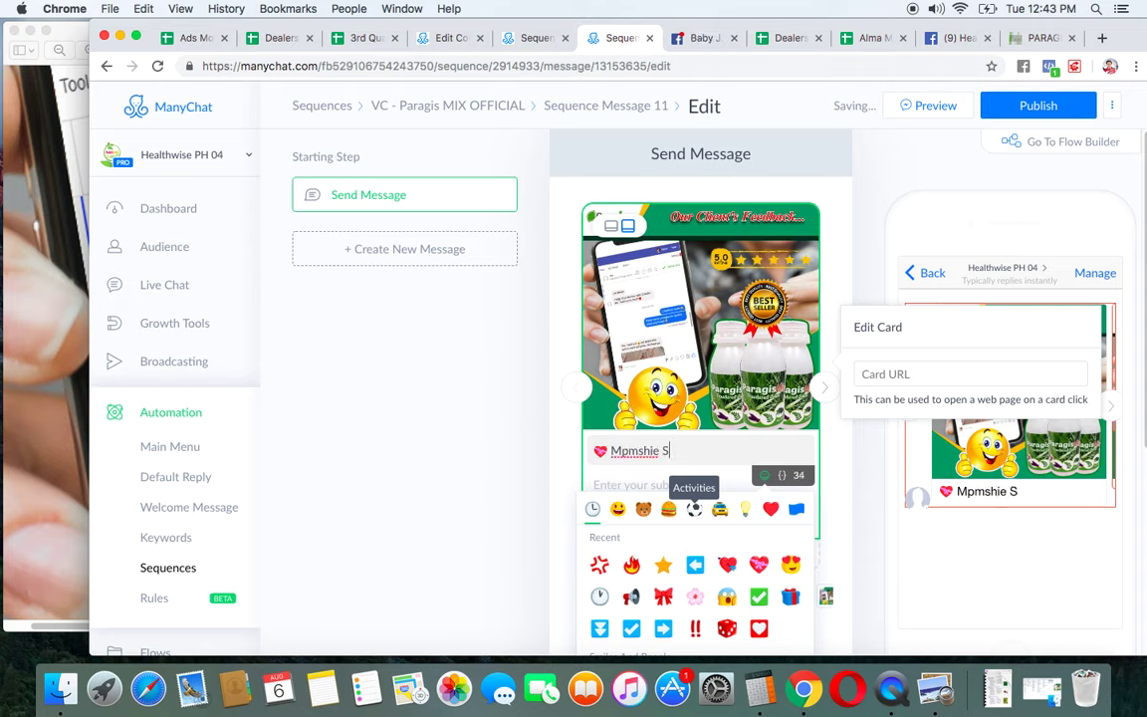
Correct the first card's title to "Momshie" followed by the client's name as spelled in the testimonial image
left_click(626, 450)
key("BackSpace")
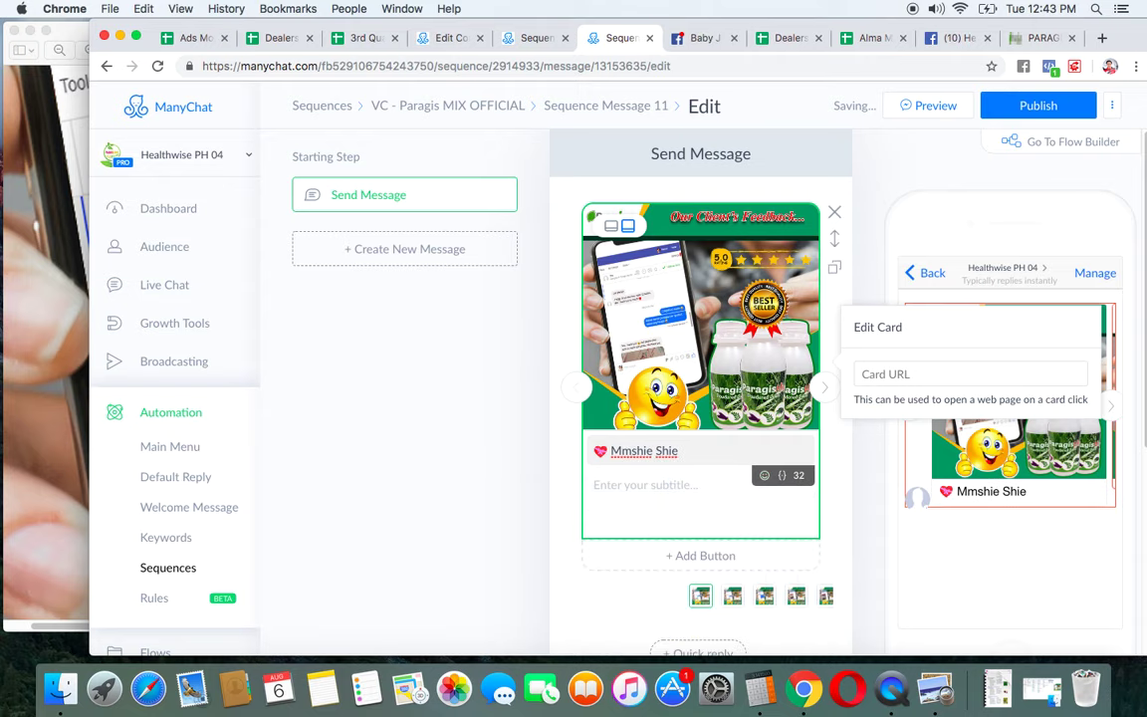
type("o")
left_click(41, 250)
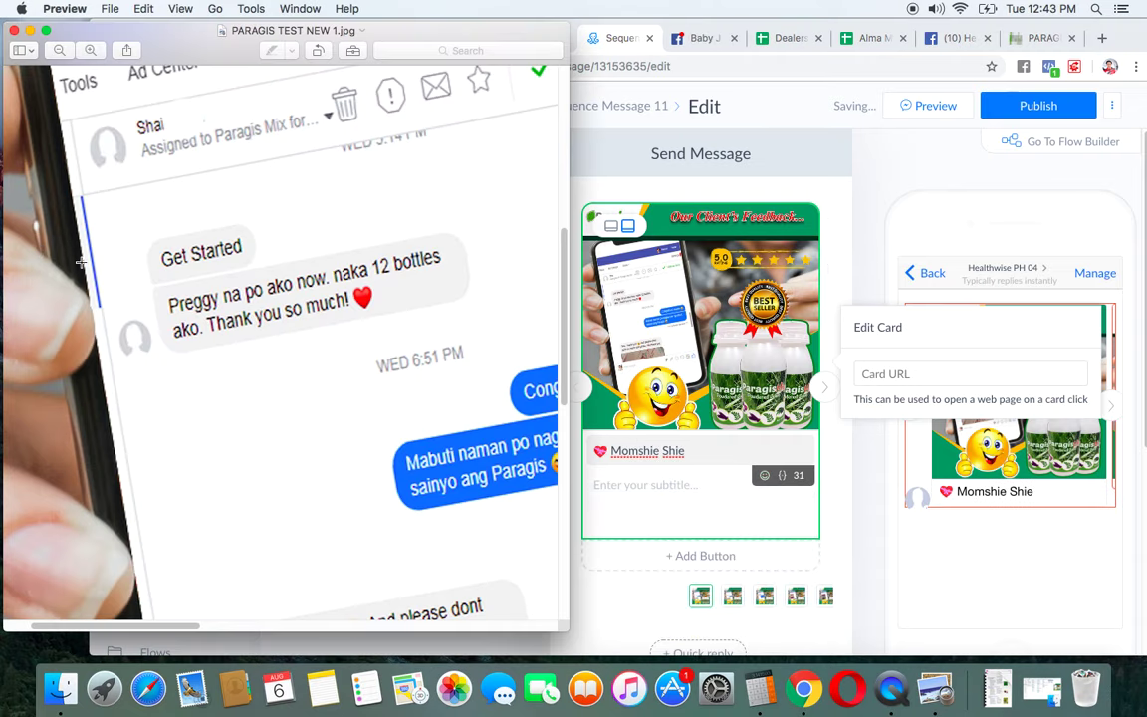
left_click(700, 456)
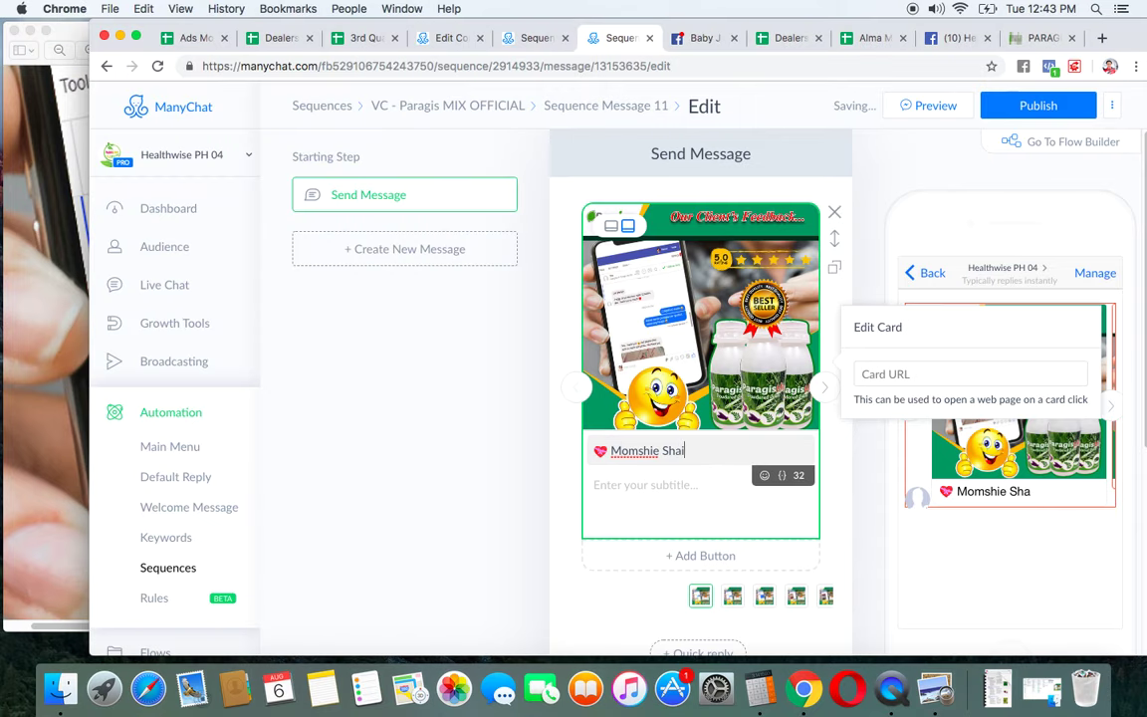
Fill the first card's subtitle with five star emojis
left_click(658, 485)
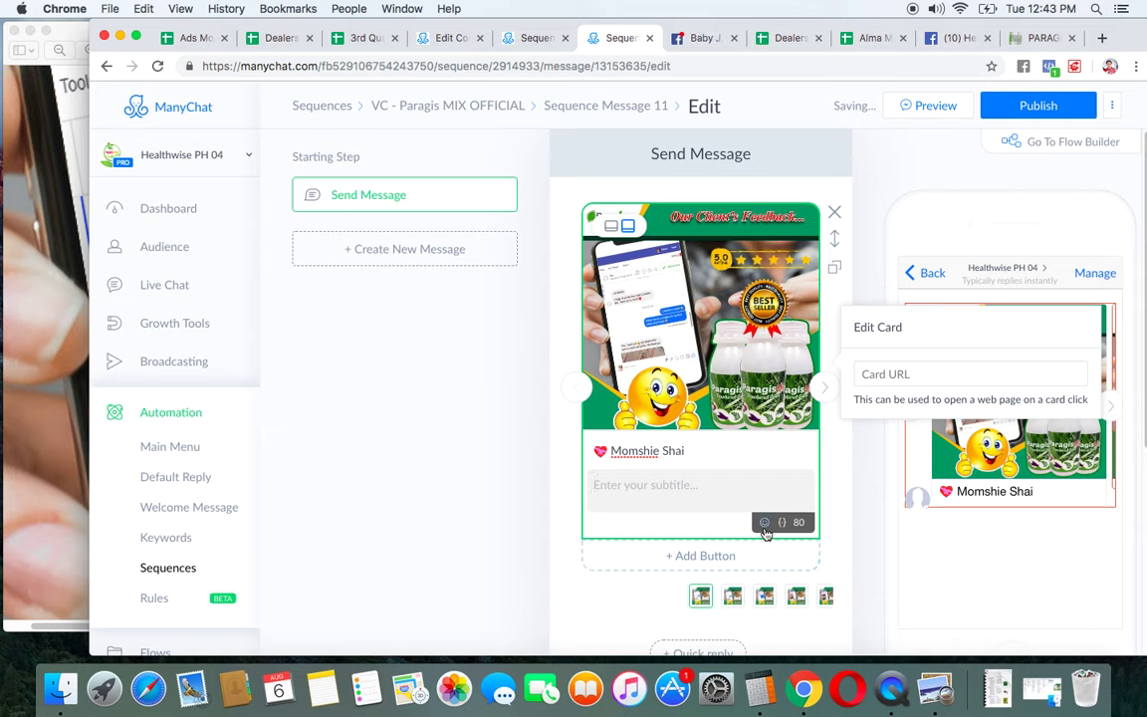
left_click(764, 524)
left_click(697, 613)
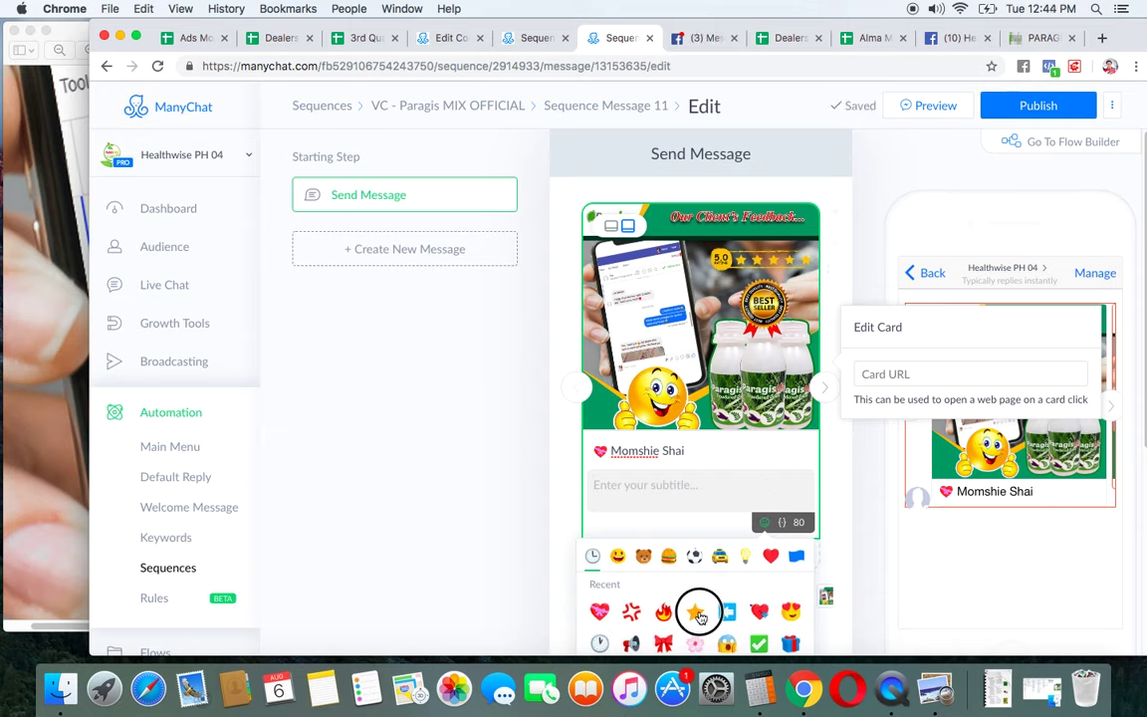
left_click(697, 614)
left_click(697, 614)
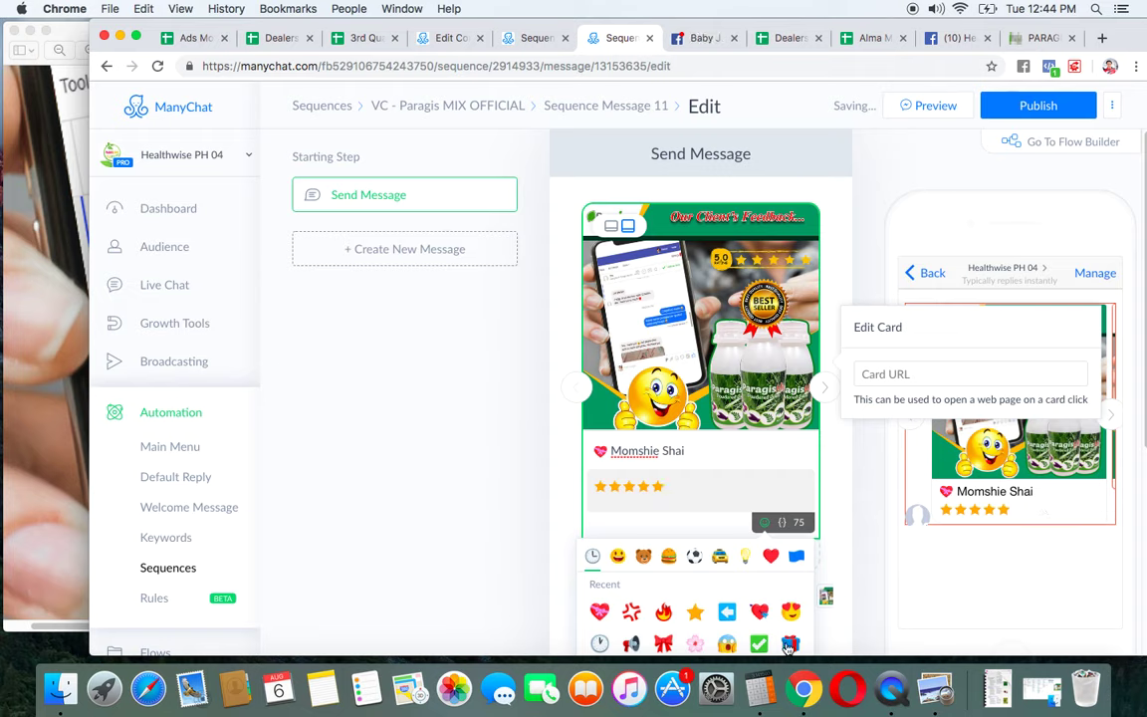
left_click(700, 614)
key("BackSpace")
left_click(466, 534)
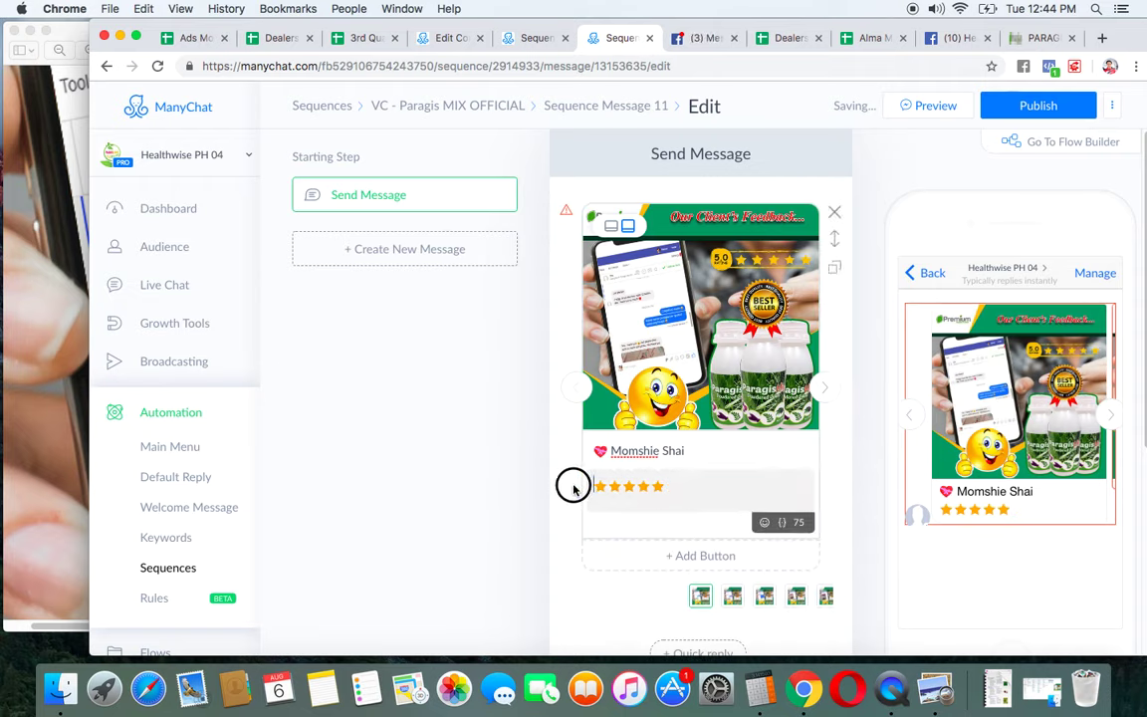
left_click(687, 482)
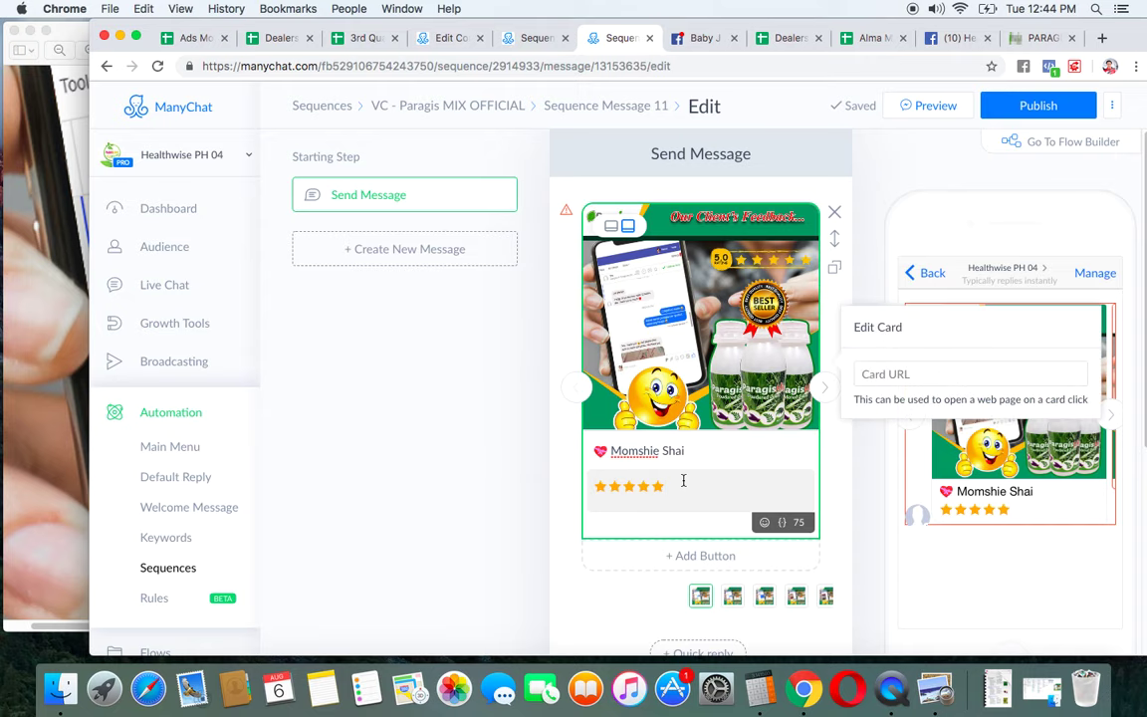
Advance to the second gallery card, then close PARAGIS TEST NEW 1.jpg and move the browser window to uncover the desktop folders
left_click(825, 387)
left_click(55, 199)
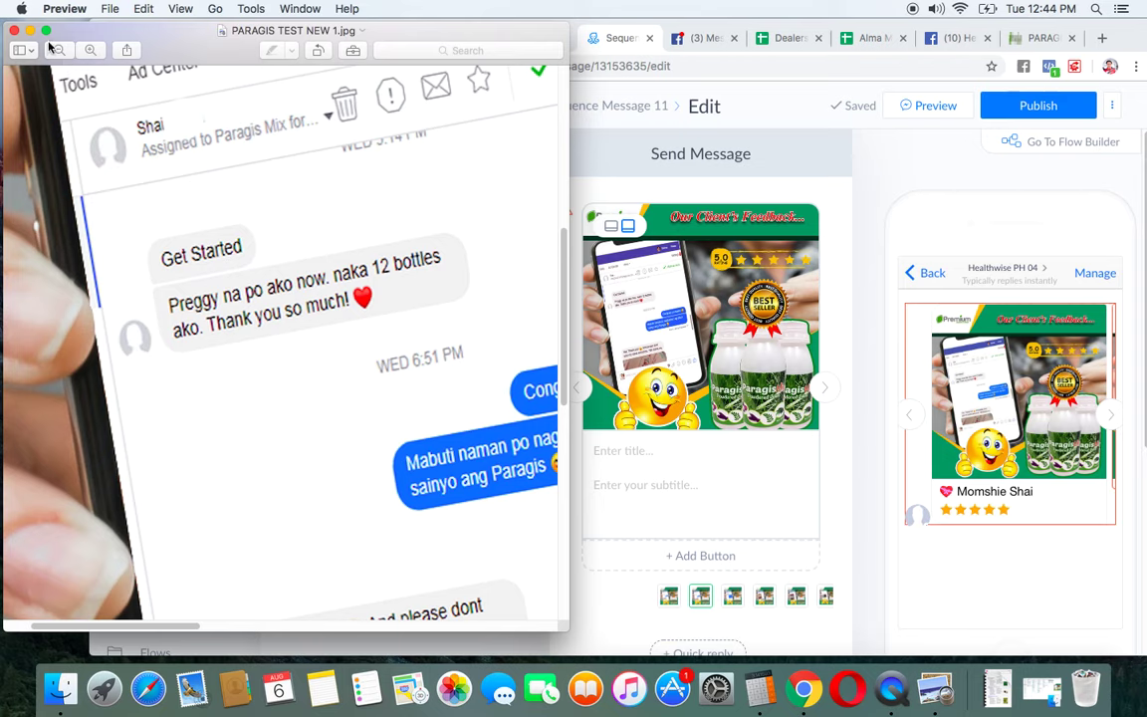
left_click(15, 30)
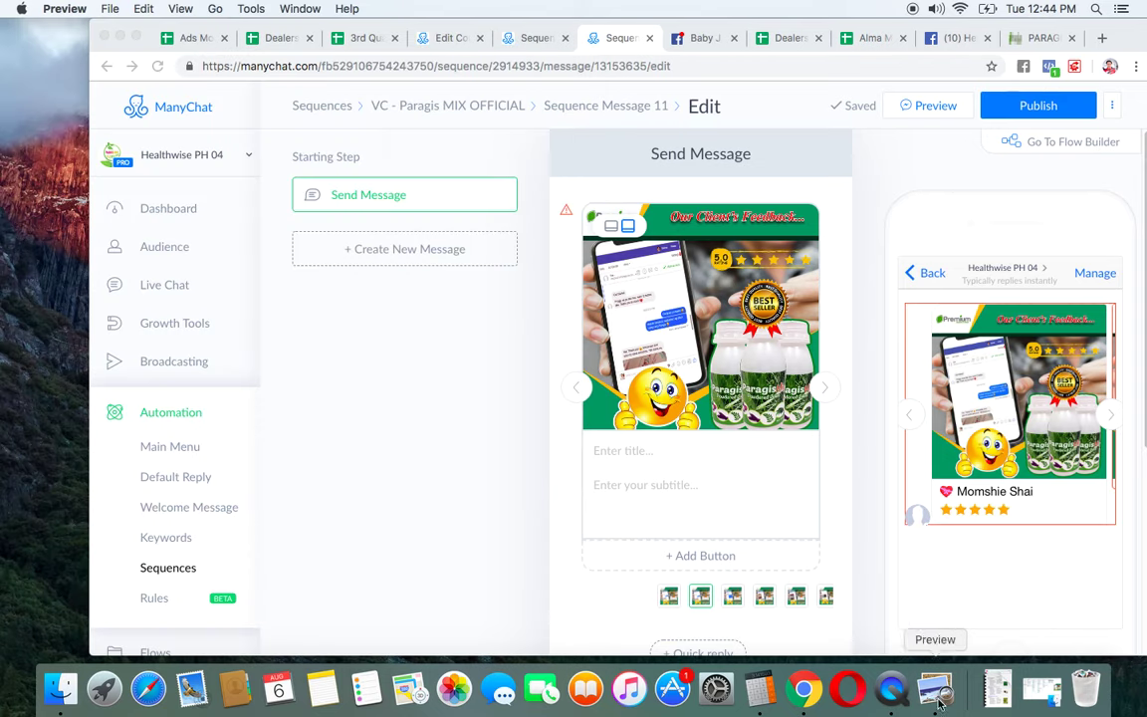
left_click_drag(1085, 30, 1017, 26)
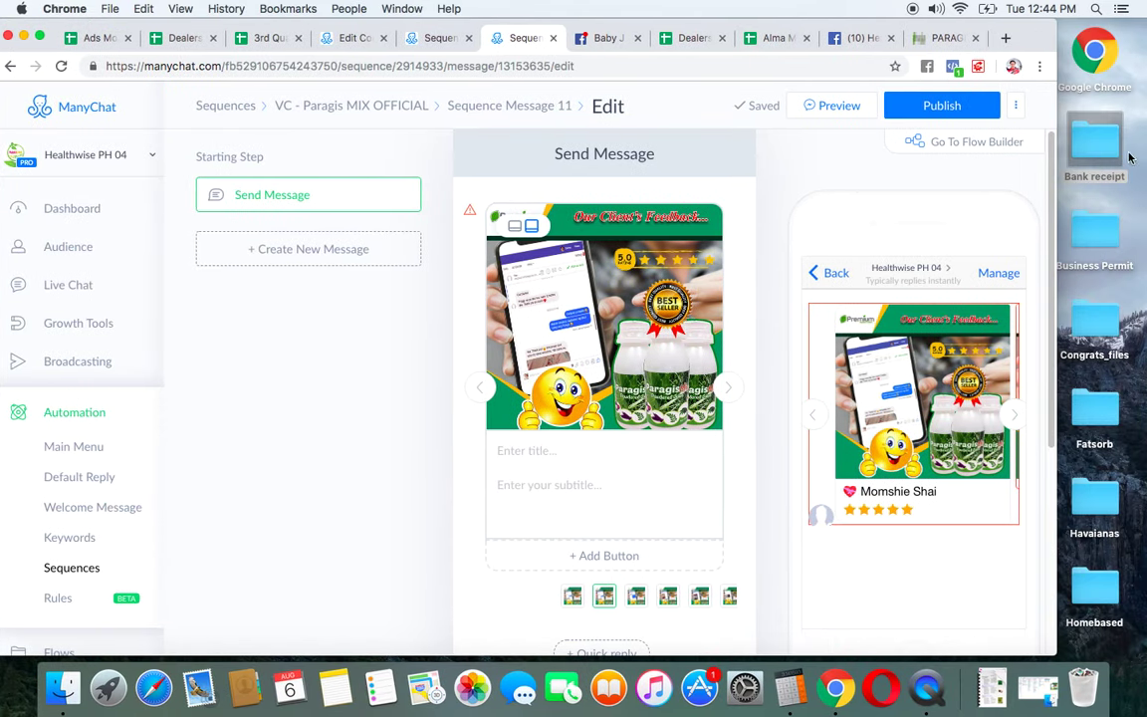
double_click(1097, 147)
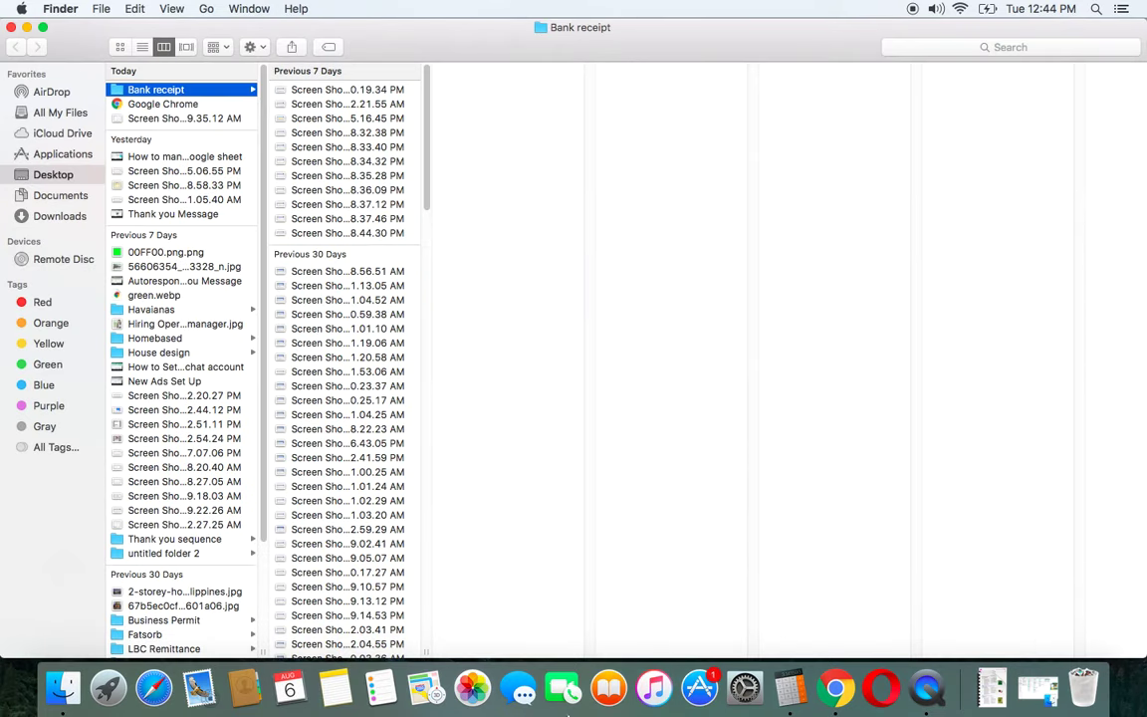
left_click(12, 28)
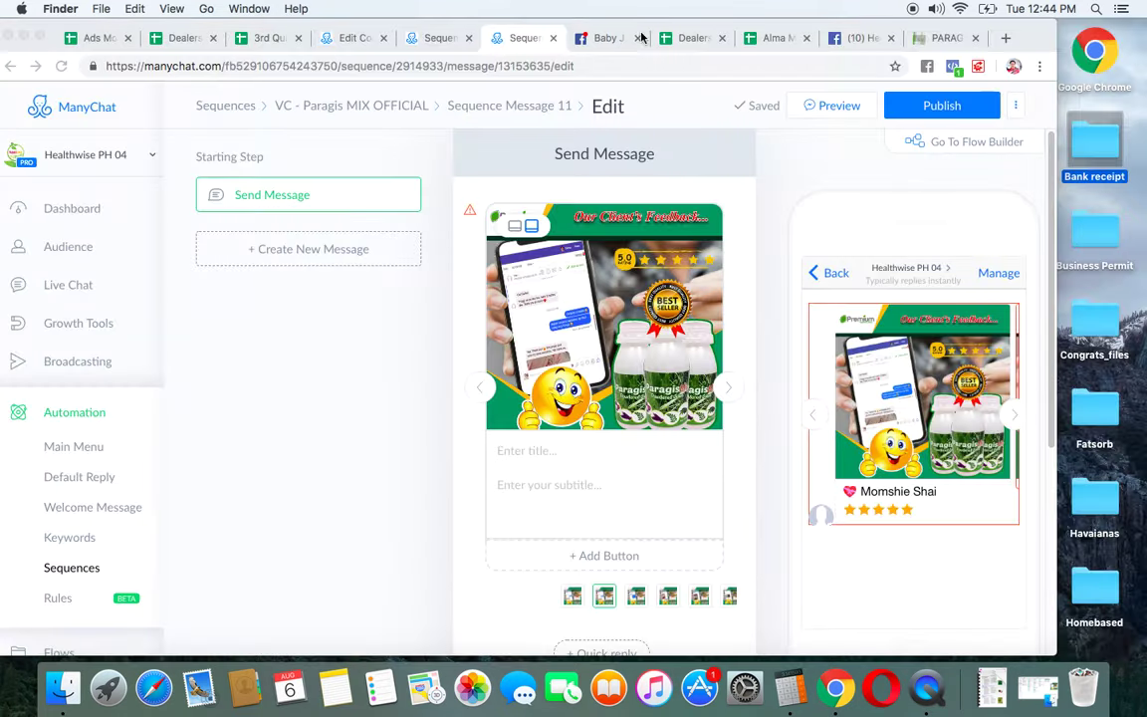
mouse_move(1028, 35)
left_mouse_down()
mouse_move(986, 576)
mouse_move(1062, 69)
mouse_move(1050, 13)
mouse_move(1036, 30)
left_mouse_up()
Open a Finder window from the Homebased desktop folder and browse to Downloads > Products > Paragis Mix > Testimonies > July 24
double_click(1102, 586)
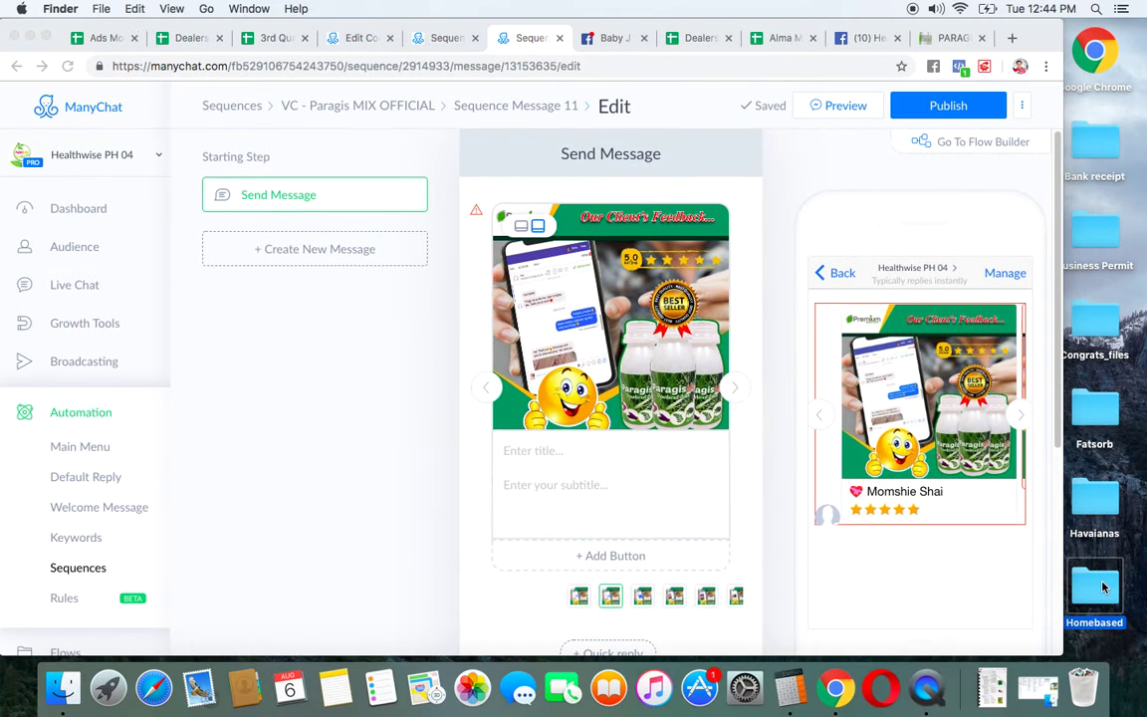
left_click(192, 454)
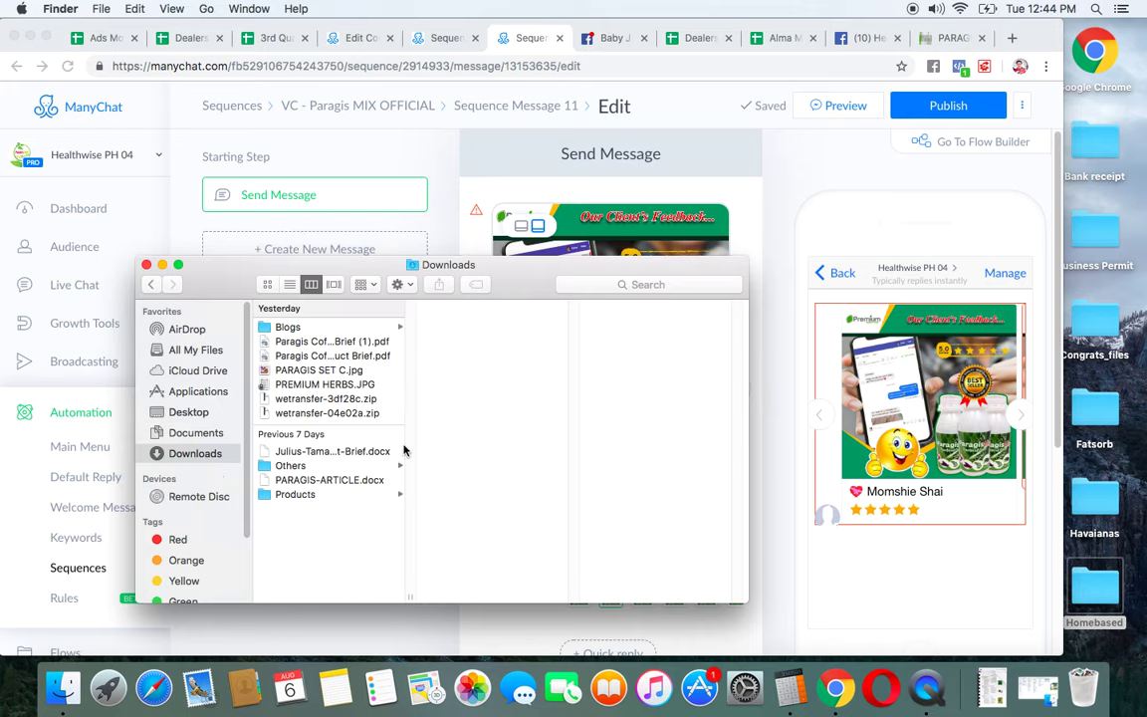
left_click(298, 496)
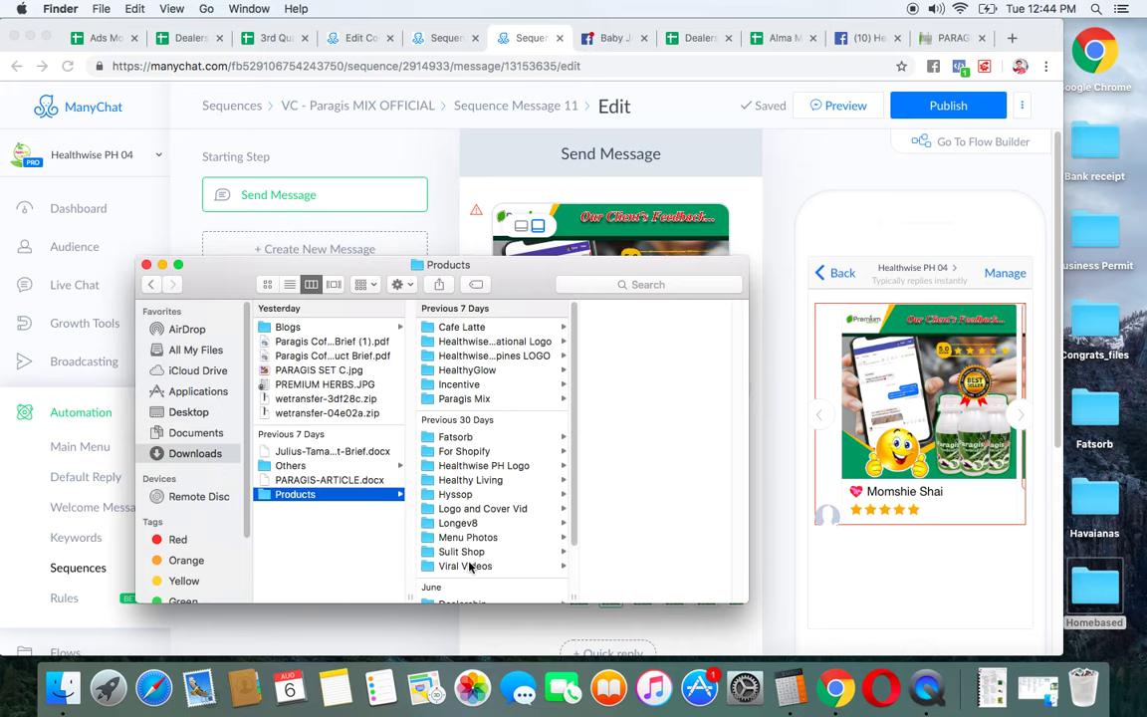
scroll(468, 528, "down", 3)
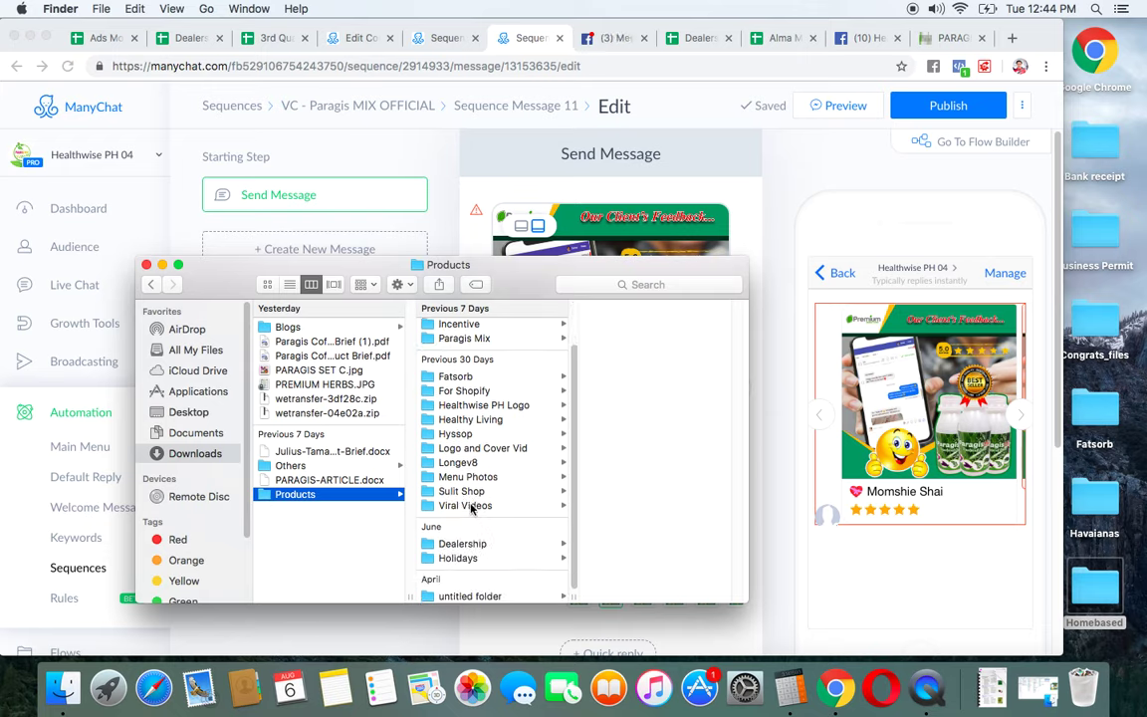
scroll(463, 428, "up", 3)
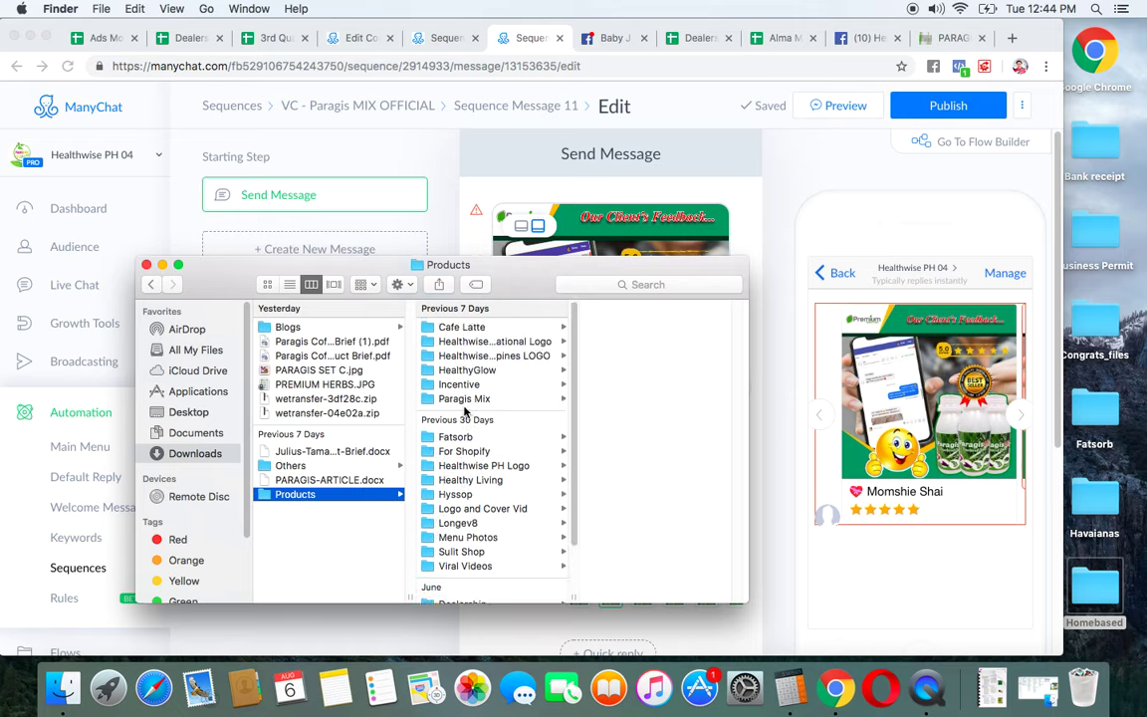
left_click(456, 401)
scroll(658, 397, "down", 3)
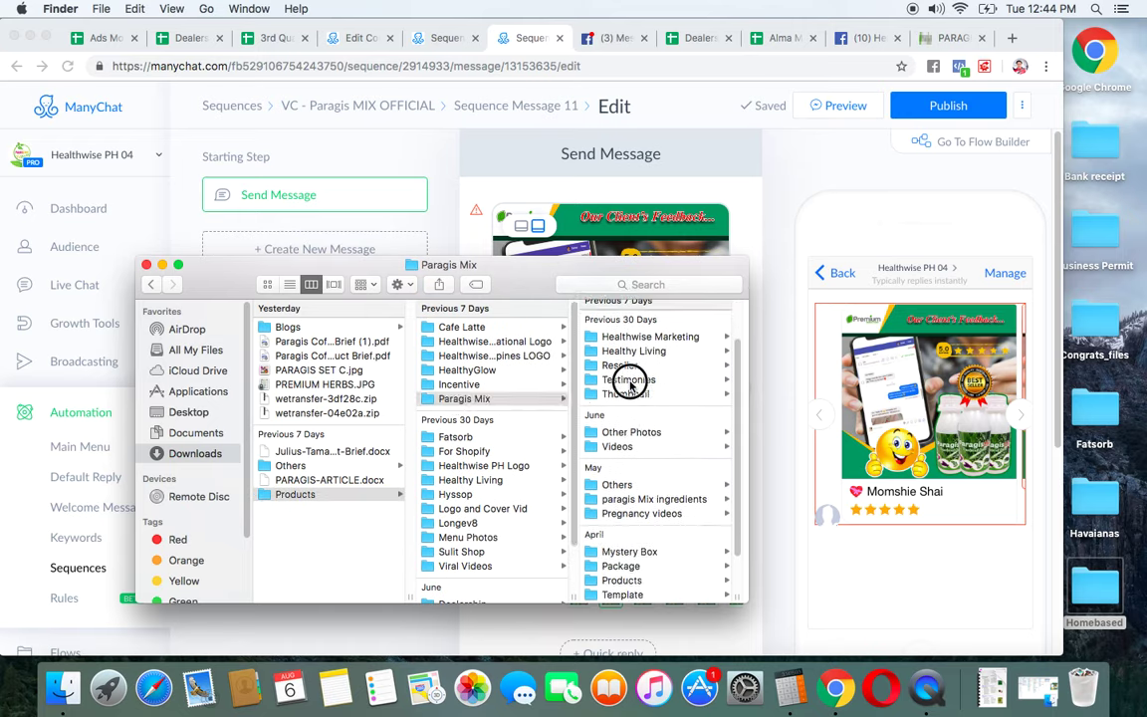
left_click(627, 379)
left_click(628, 399)
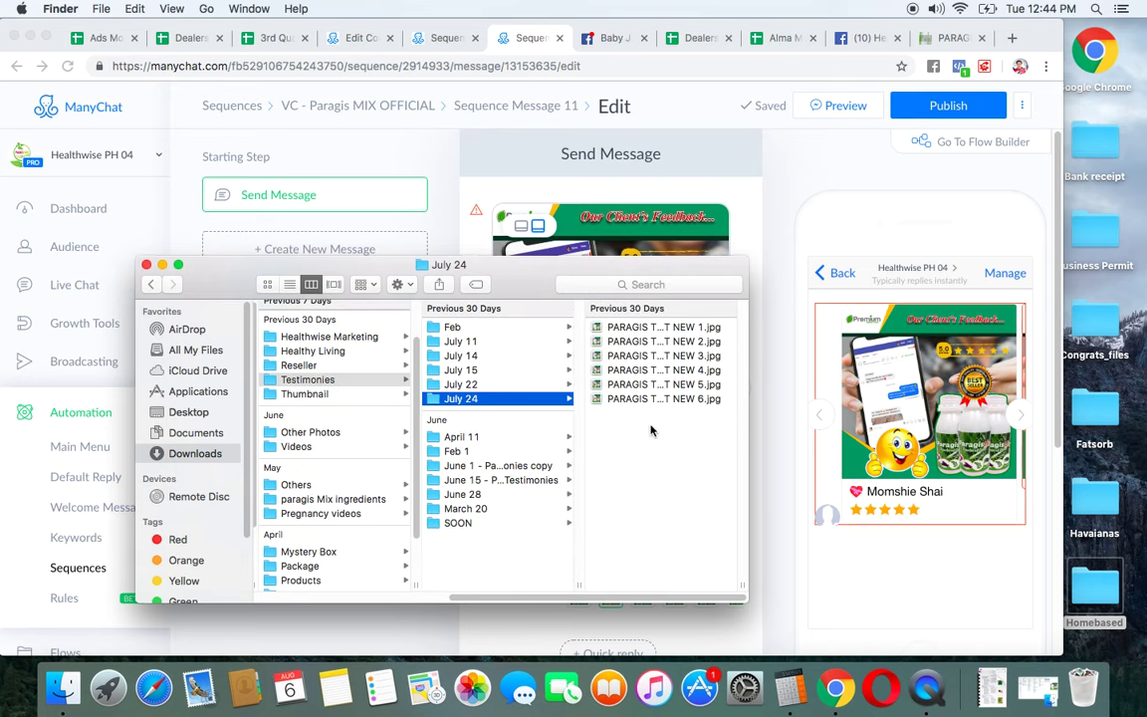
Open PARAGIS TEST NEW 2.jpg from the July 24 folder, enlarge it to read the client's name, then close it
double_click(645, 343)
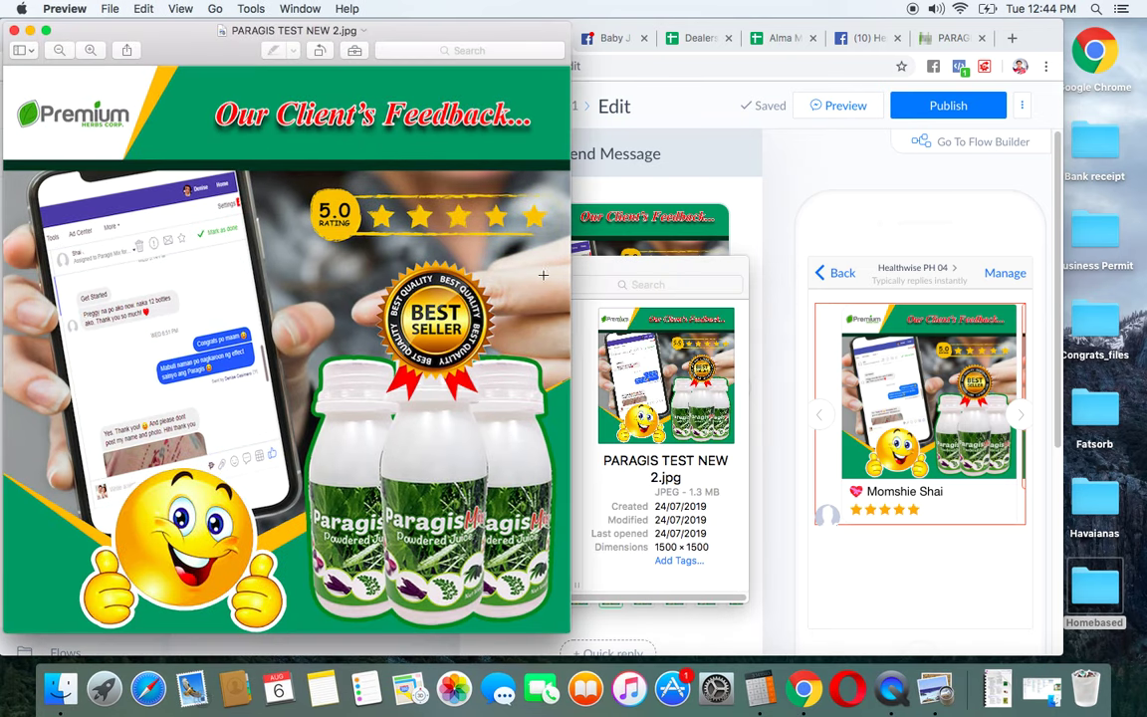
left_click(91, 50)
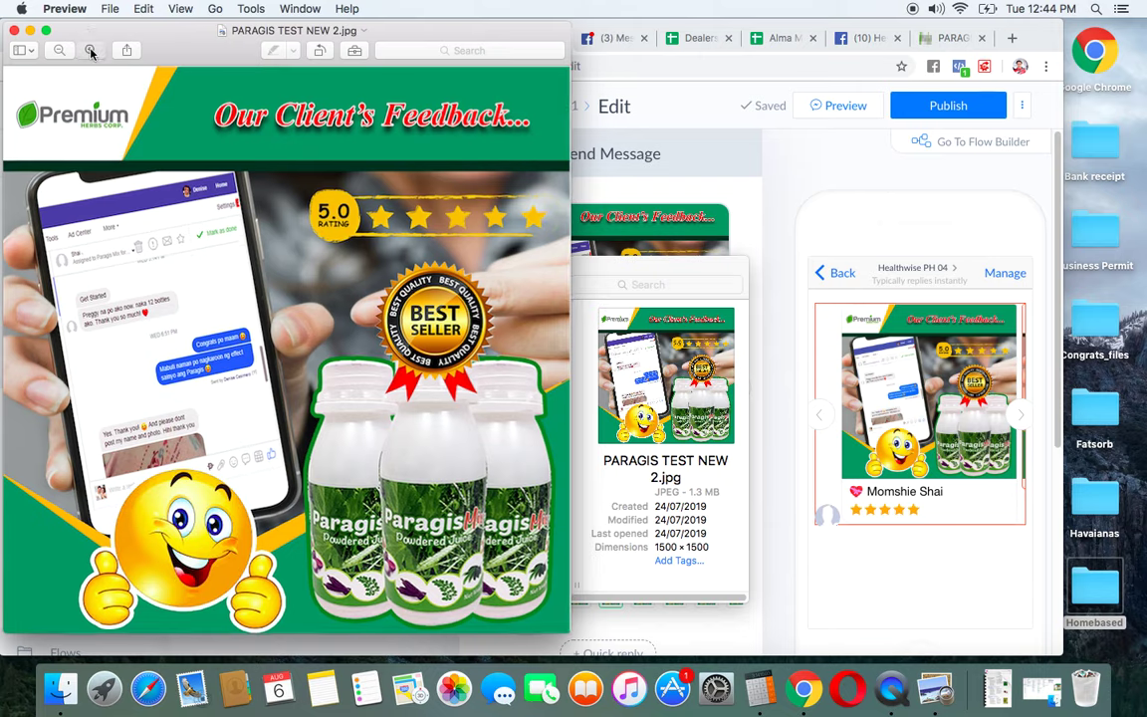
left_click(90, 50)
left_click(90, 50)
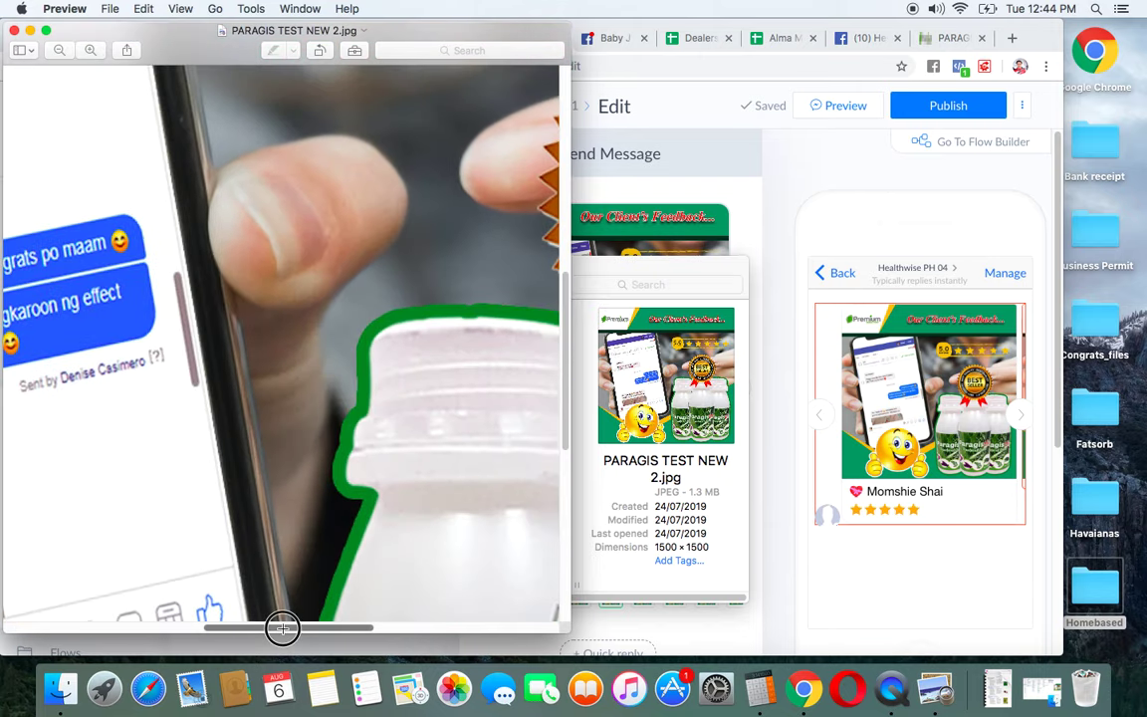
left_click_drag(282, 627, 133, 605)
scroll(392, 343, "up", 3)
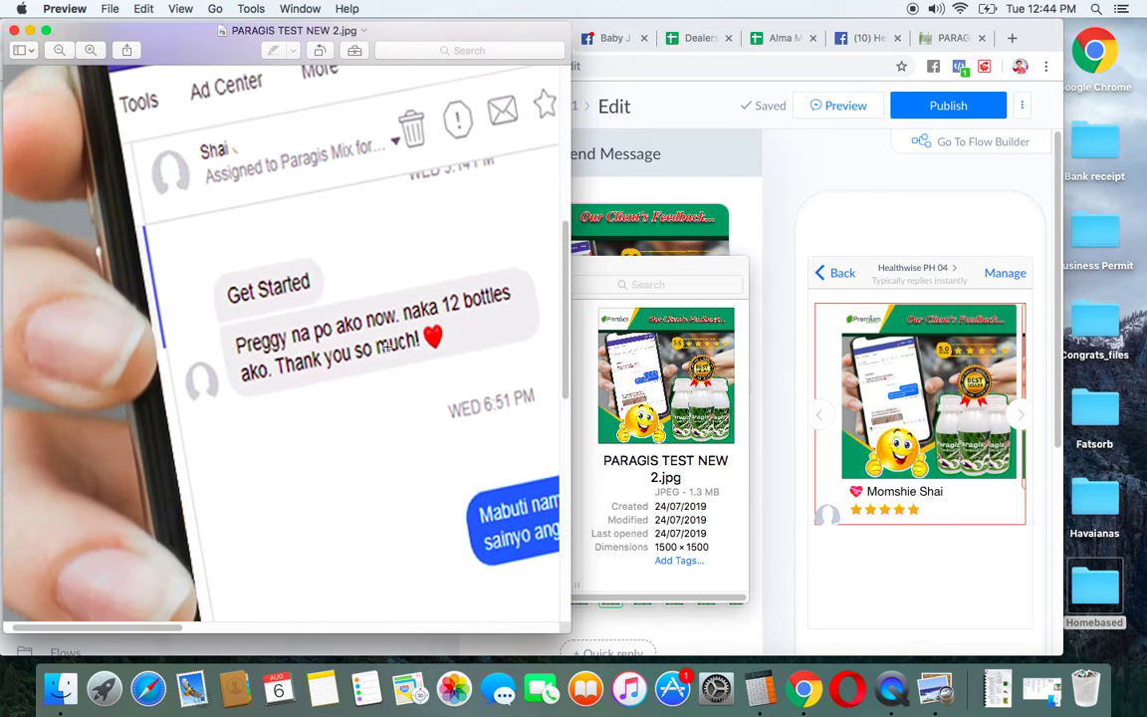
left_click(14, 32)
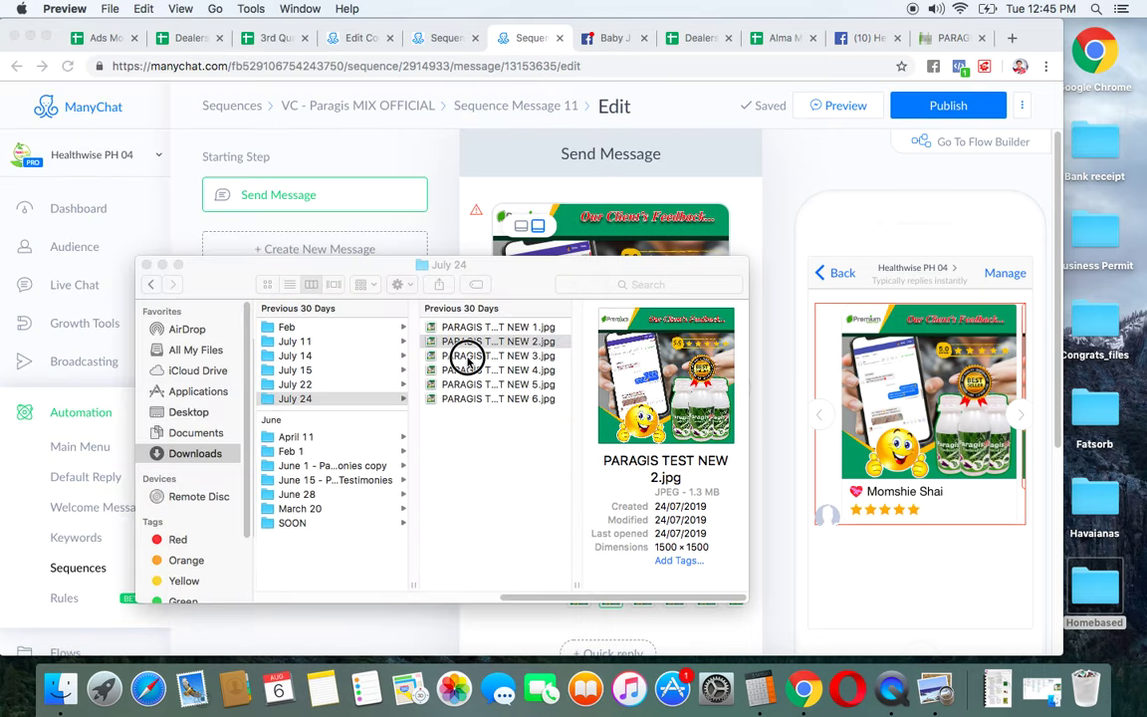
Open PARAGIS TEST NEW 3.jpg and enlarge the chat header to read the client's name
double_click(469, 356)
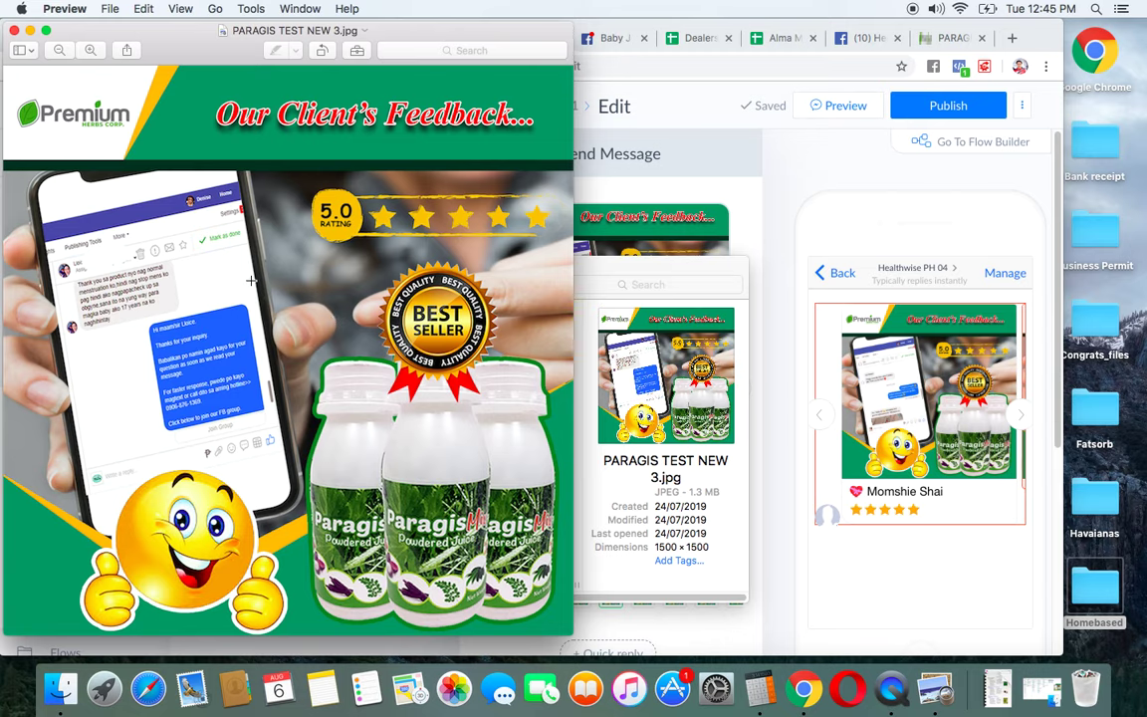
left_click(90, 50)
left_click(90, 50)
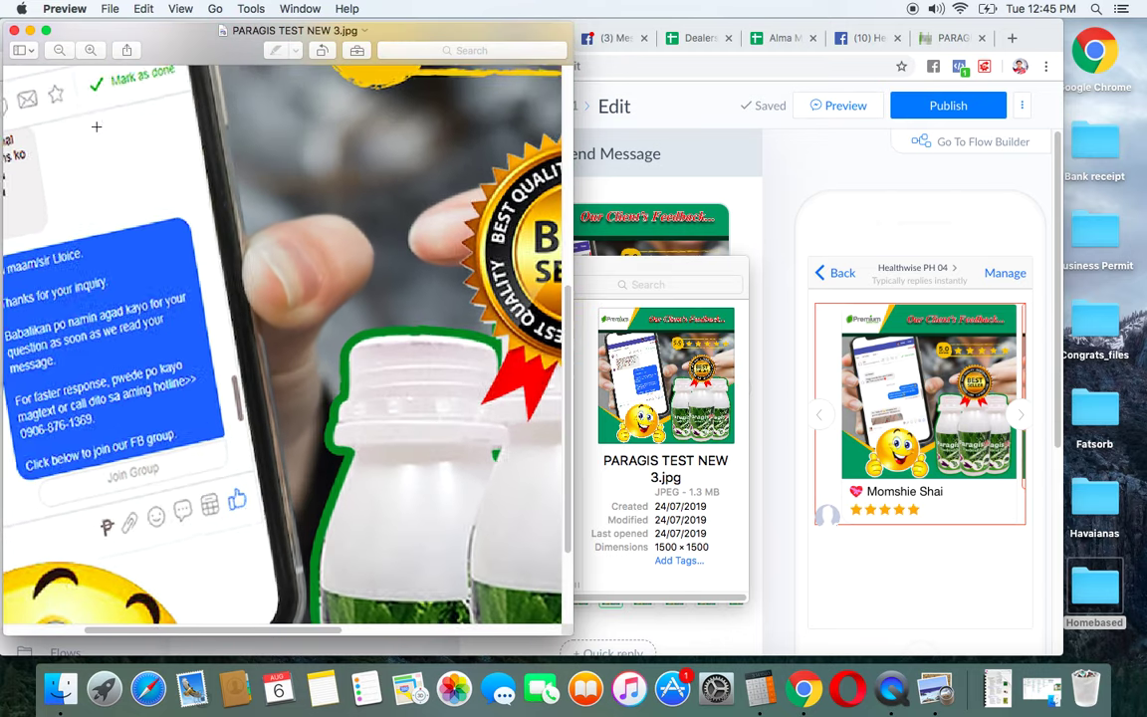
left_click_drag(248, 633, 135, 618)
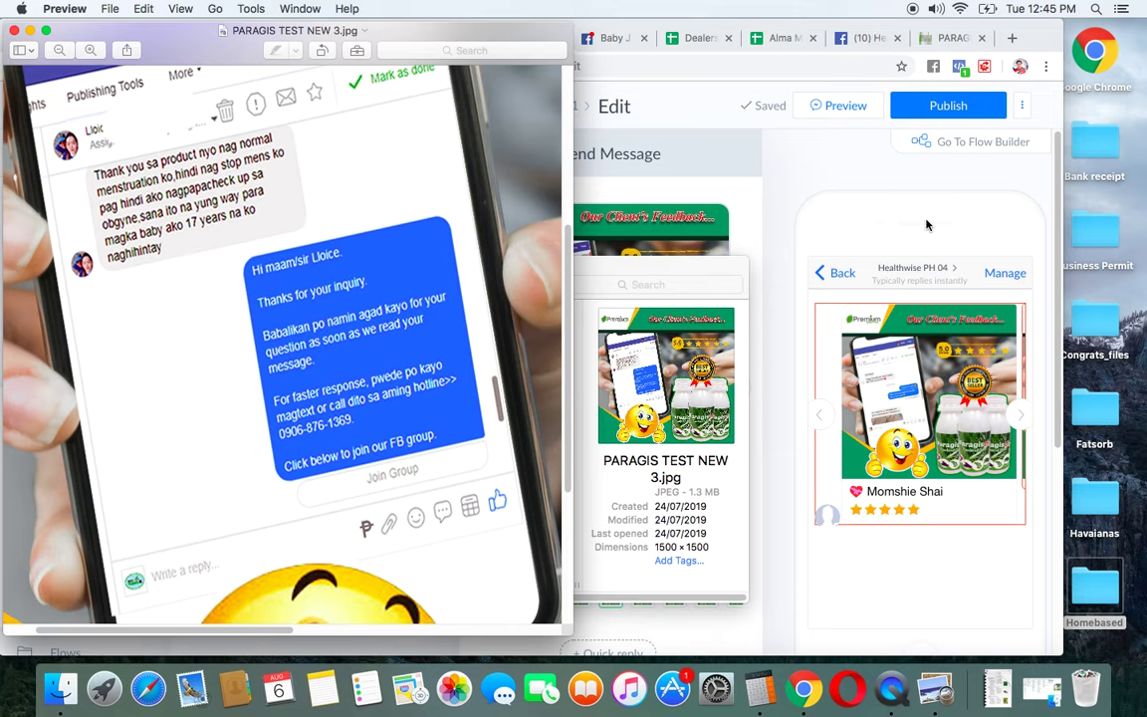
Return to the ManyChat message, advance to the third gallery card and fill its subtitle with five star emojis
left_click(827, 171)
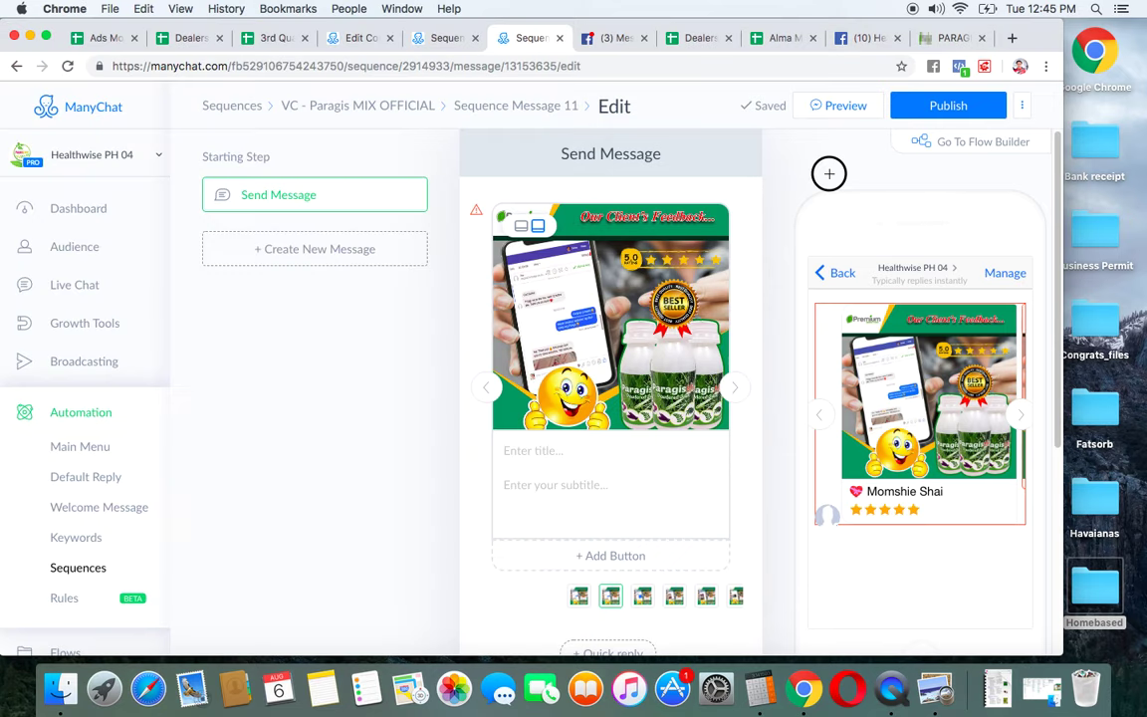
left_click(744, 392)
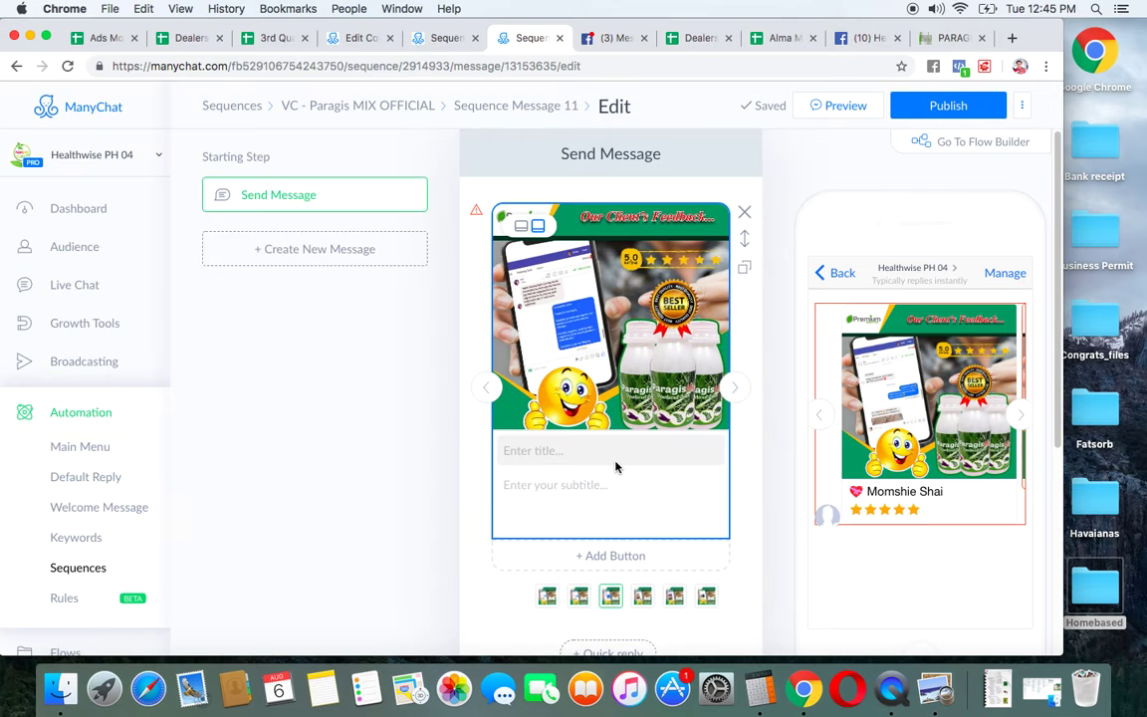
left_click(574, 460)
left_click(558, 484)
type("★★★★★")
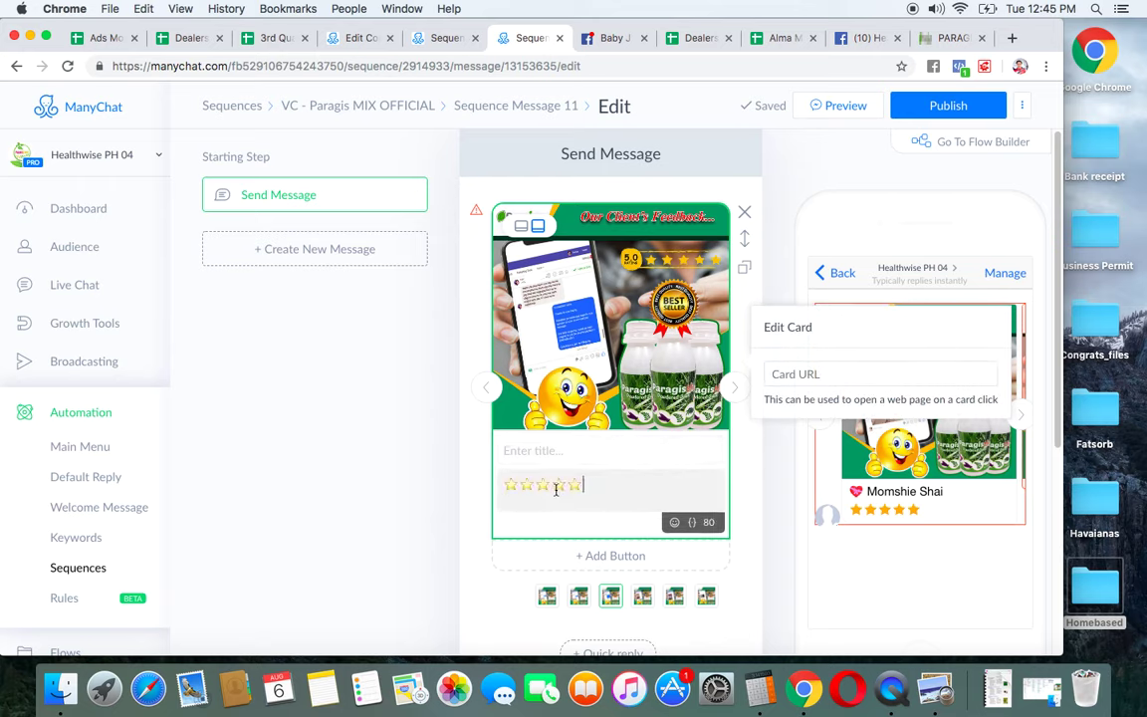
Title the third card with a heart emoji and "Momshie" followed by a short form of the client's name
left_click(533, 450)
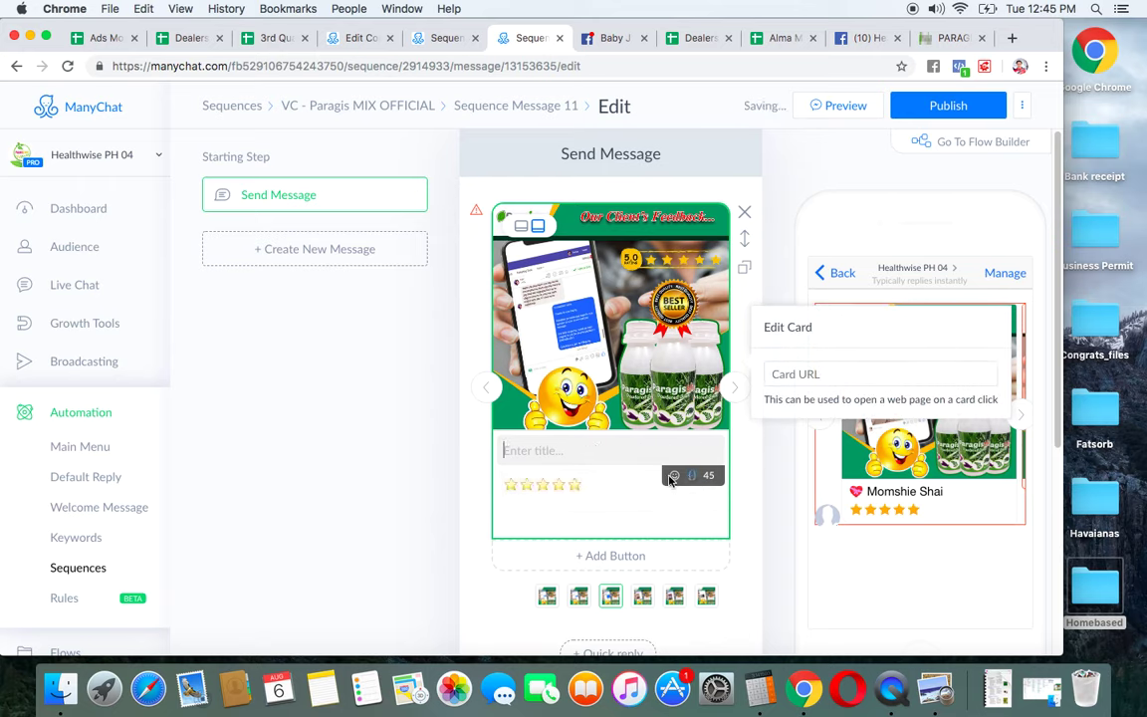
left_click(675, 475)
left_click(542, 567)
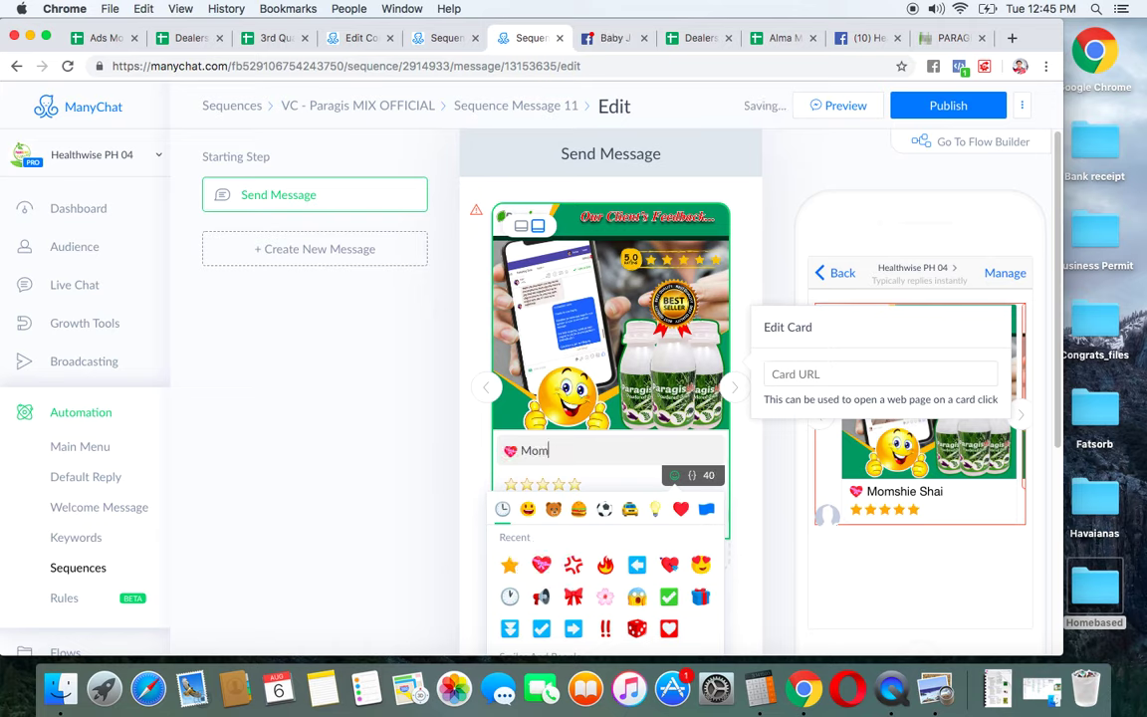
type("Momshie Loi")
left_click(305, 461)
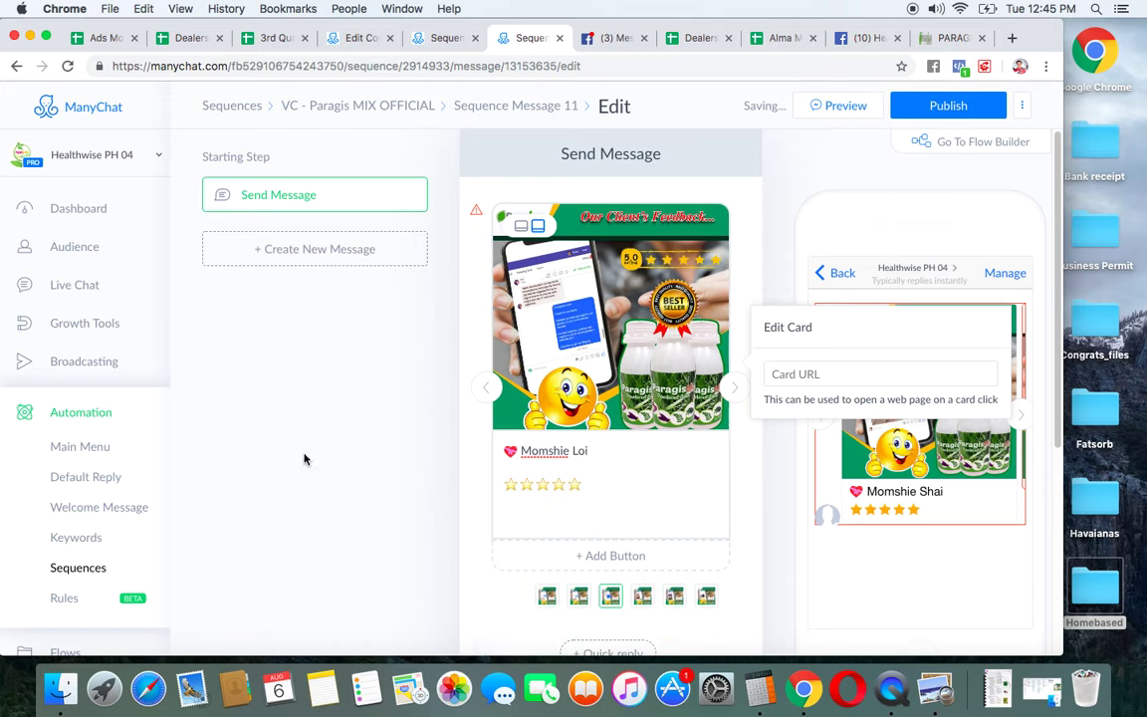
Advance to the fourth gallery card, then move the browser window aside and close PARAGIS TEST NEW 3.jpg
left_click(734, 393)
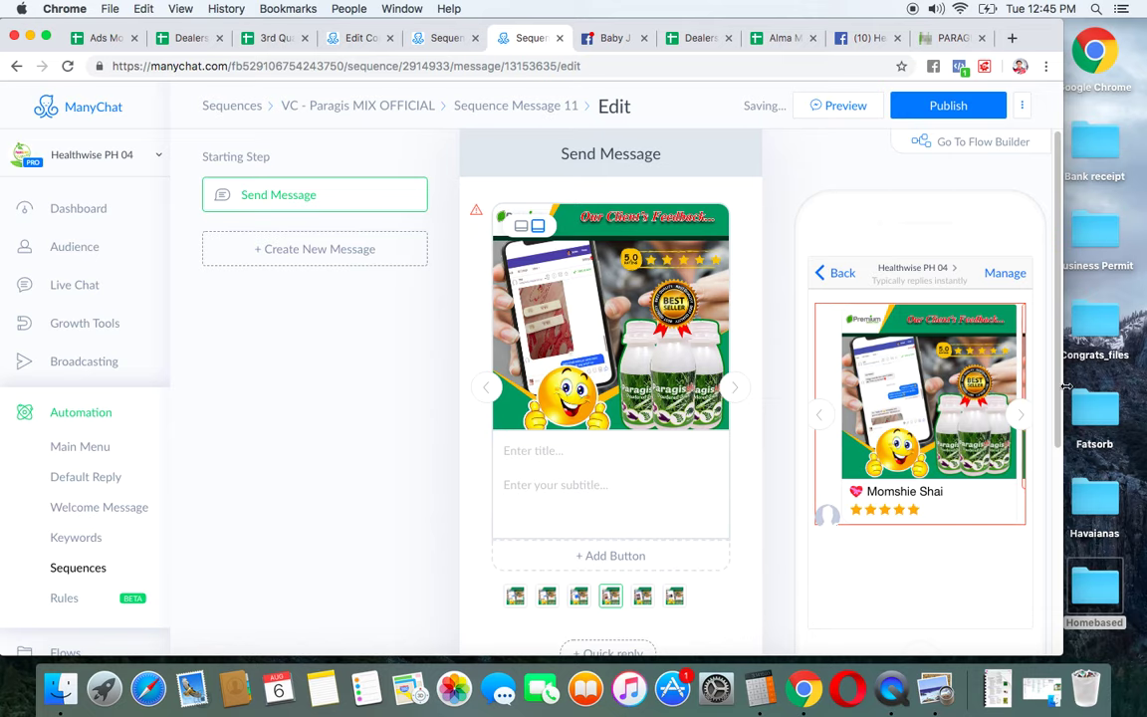
key("ctrl+Left")
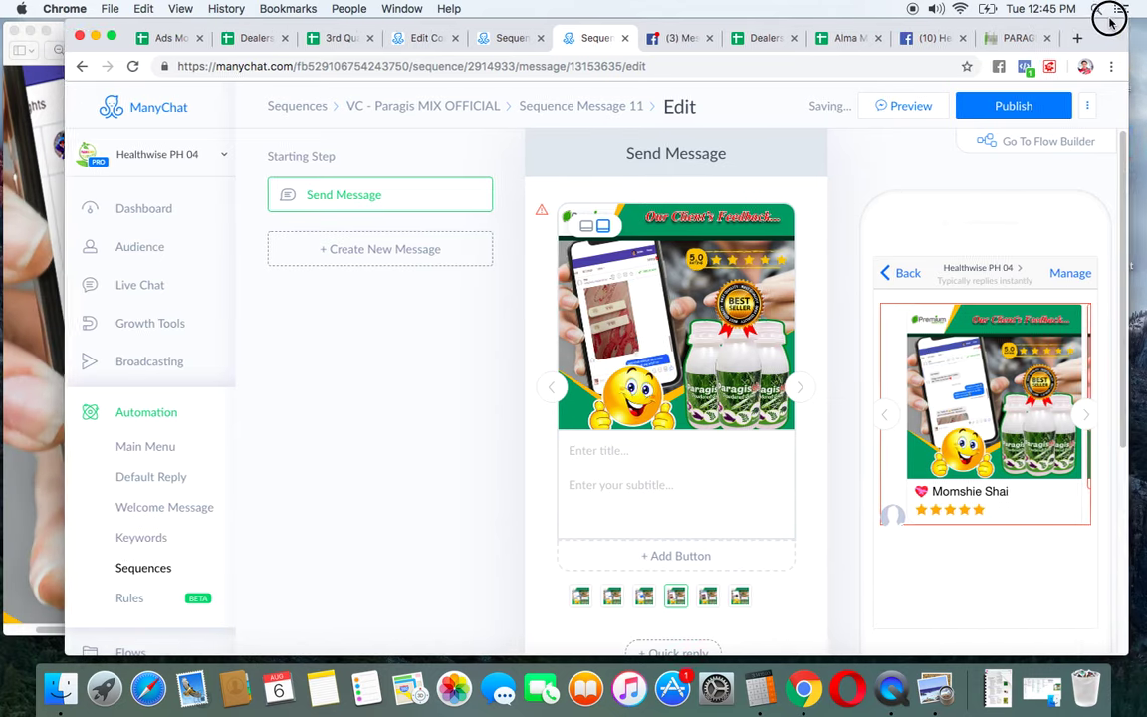
left_click(41, 234)
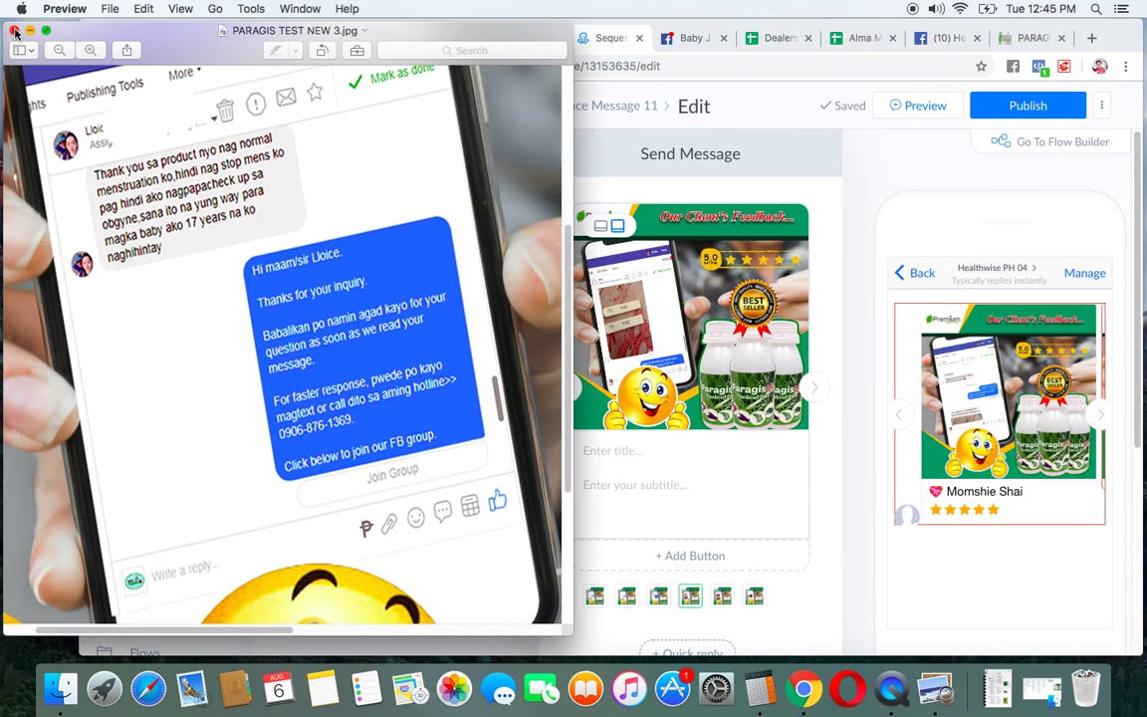
left_click(14, 30)
Rearrange the browser and July 24 Finder windows so that both stay reachable on the desktop
left_click(169, 25)
left_click_drag(169, 25, 298, 30)
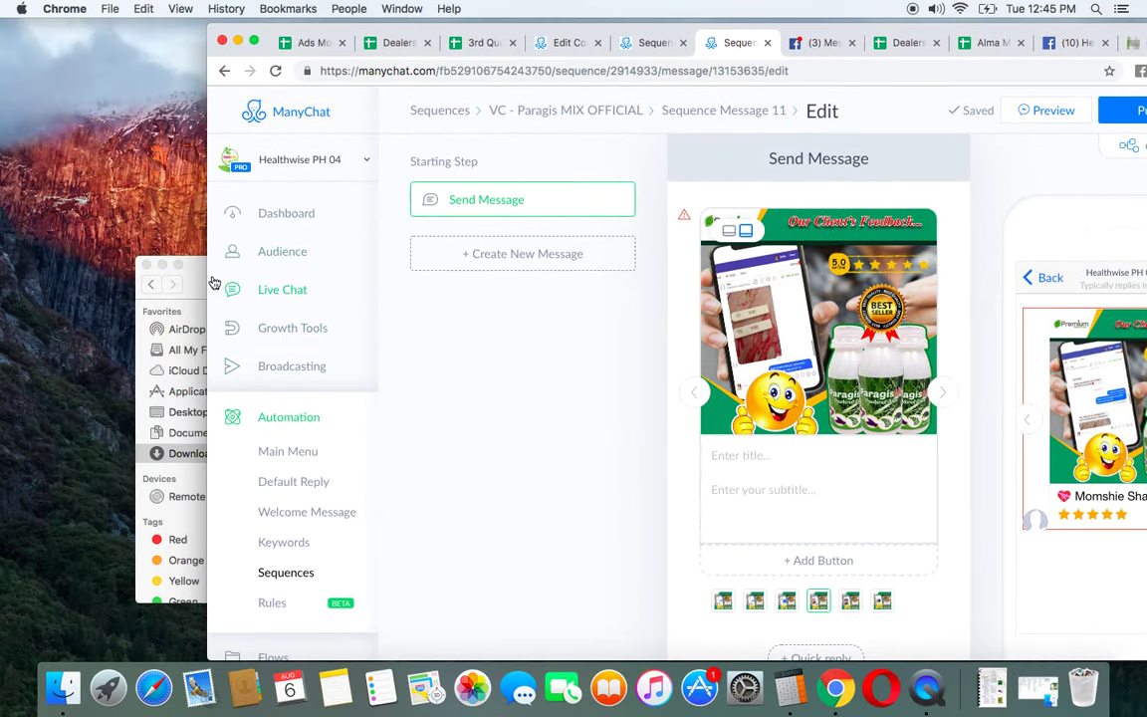
left_click_drag(190, 269, 83, 55)
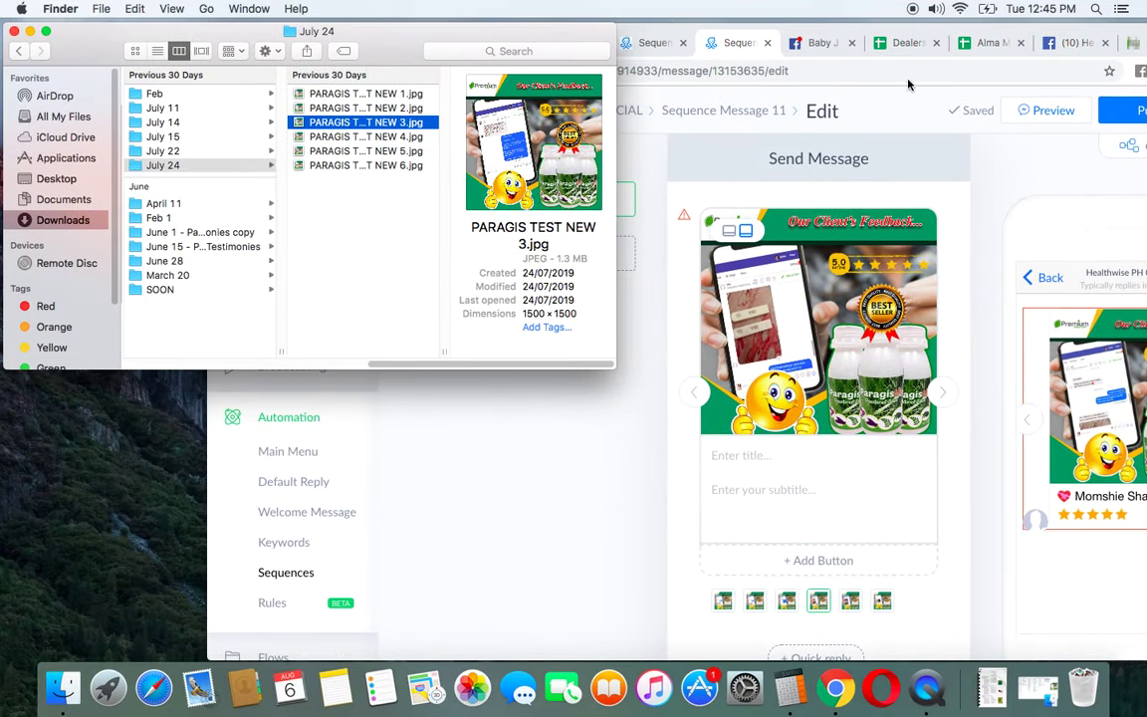
left_click_drag(919, 30, 789, 10)
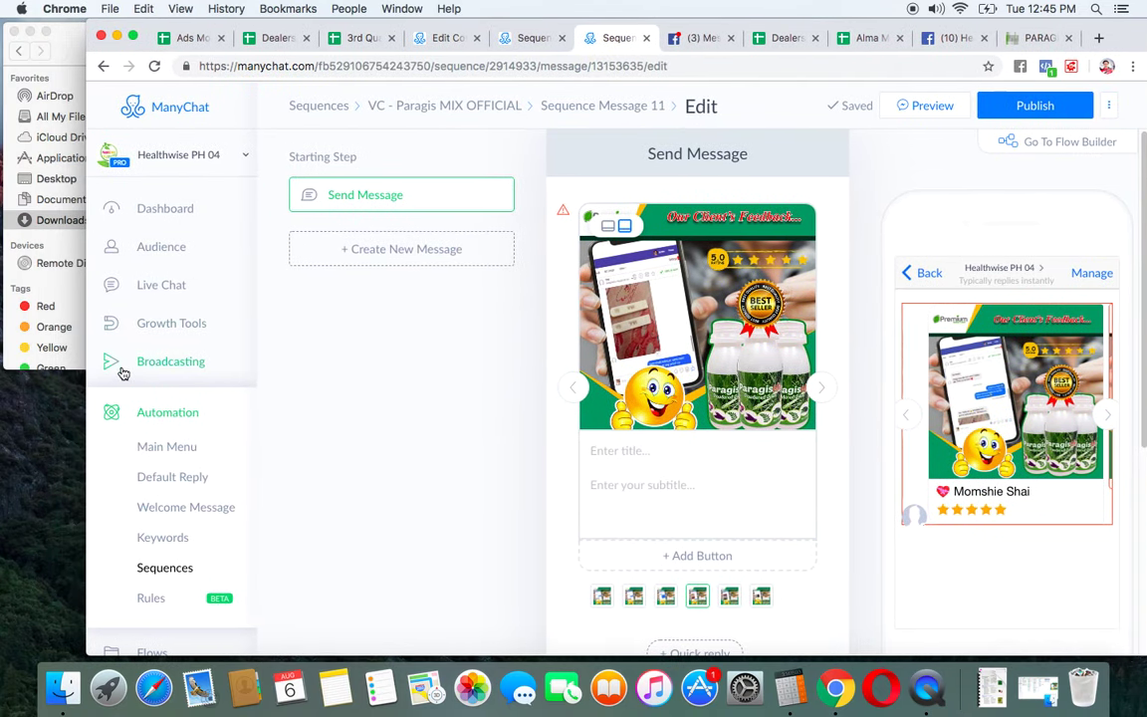
Open PARAGIS TEST NEW 4.jpg from the July 24 folder, enlarge it to read the client's name, then close it
left_click(74, 45)
left_click(362, 139)
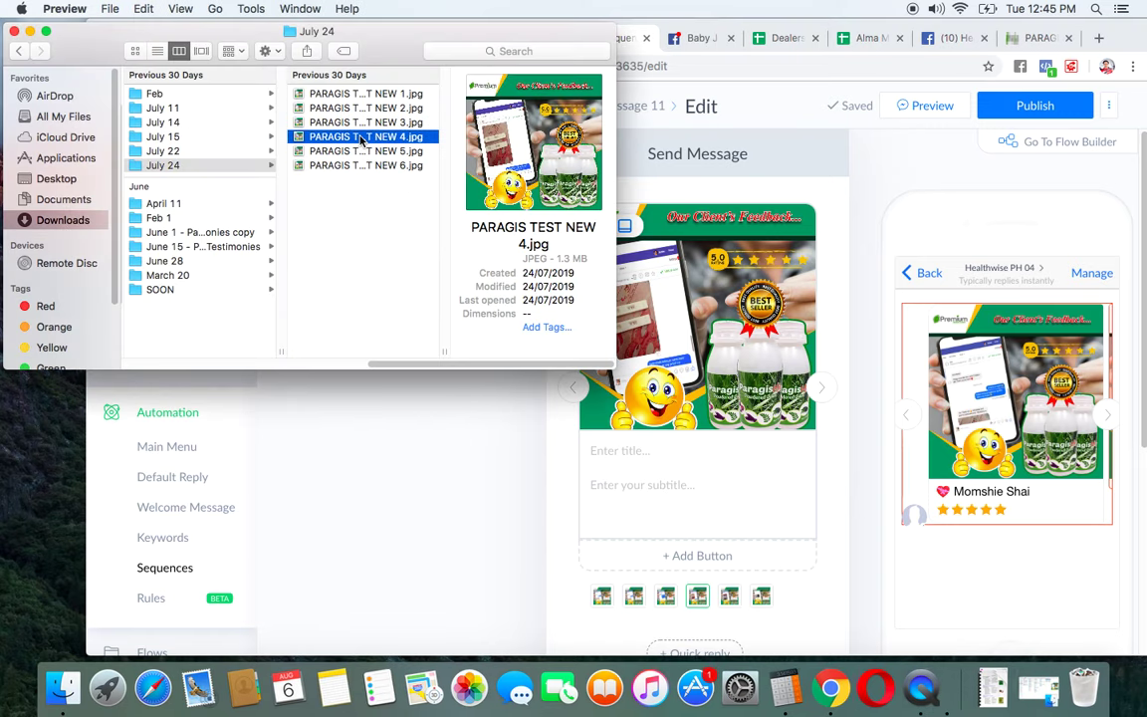
double_click(361, 138)
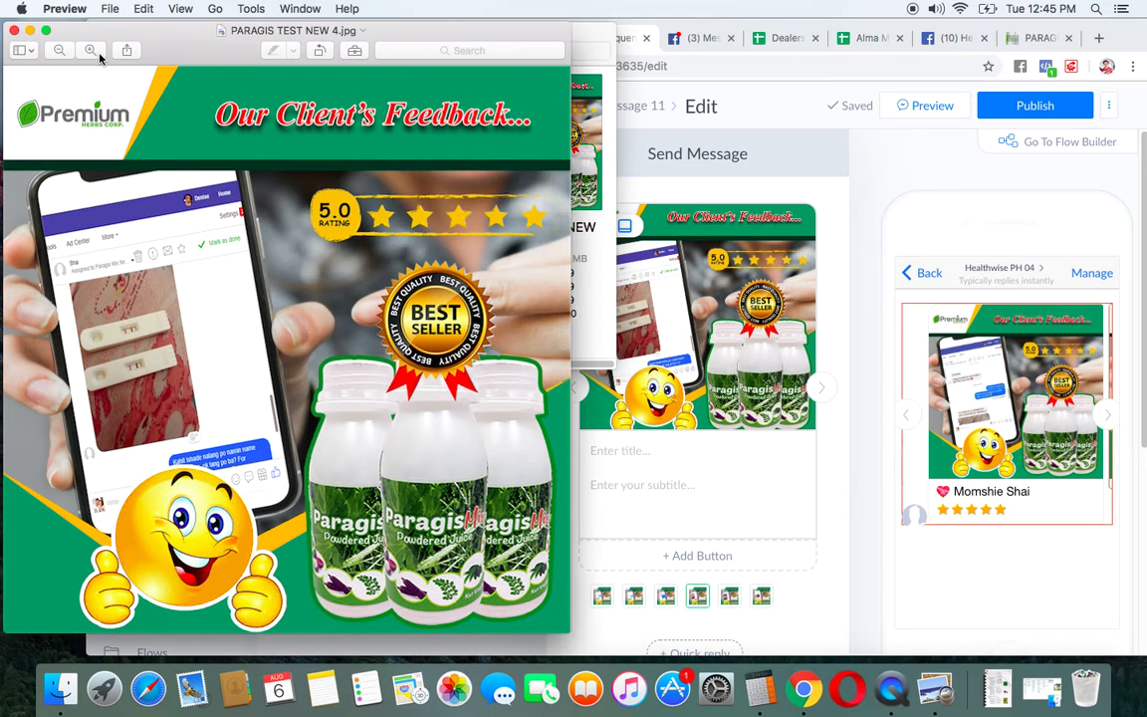
left_click(91, 50)
left_click(91, 49)
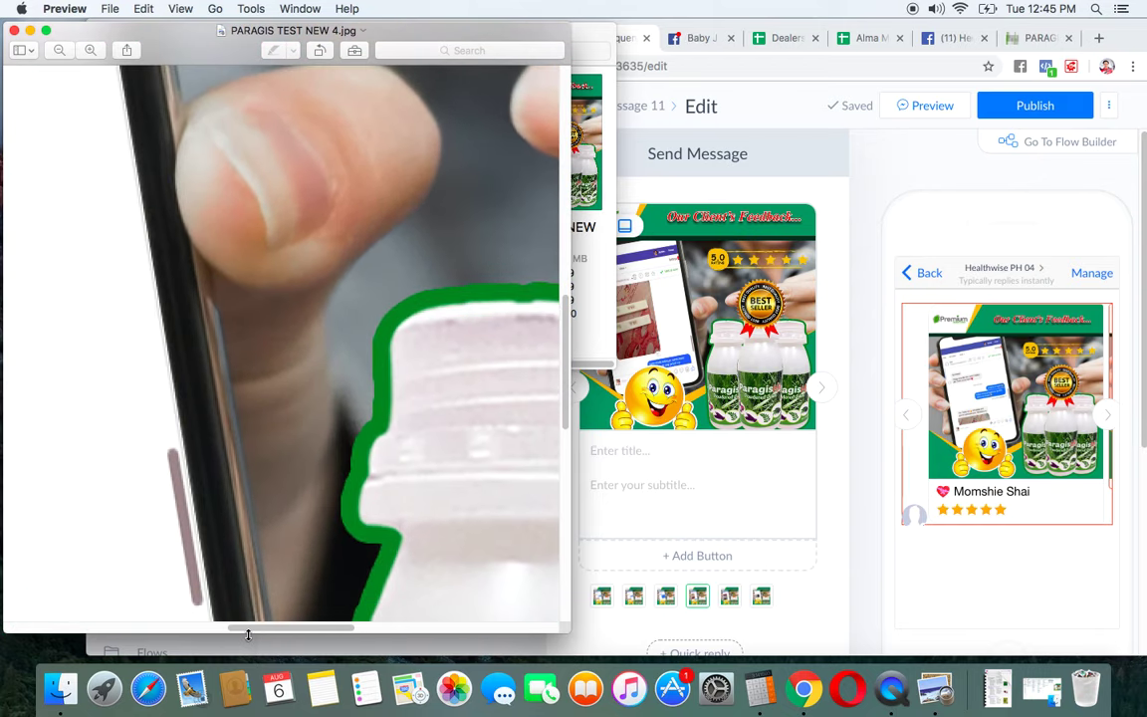
left_click_drag(245, 628, 72, 602)
scroll(203, 406, "up", 5)
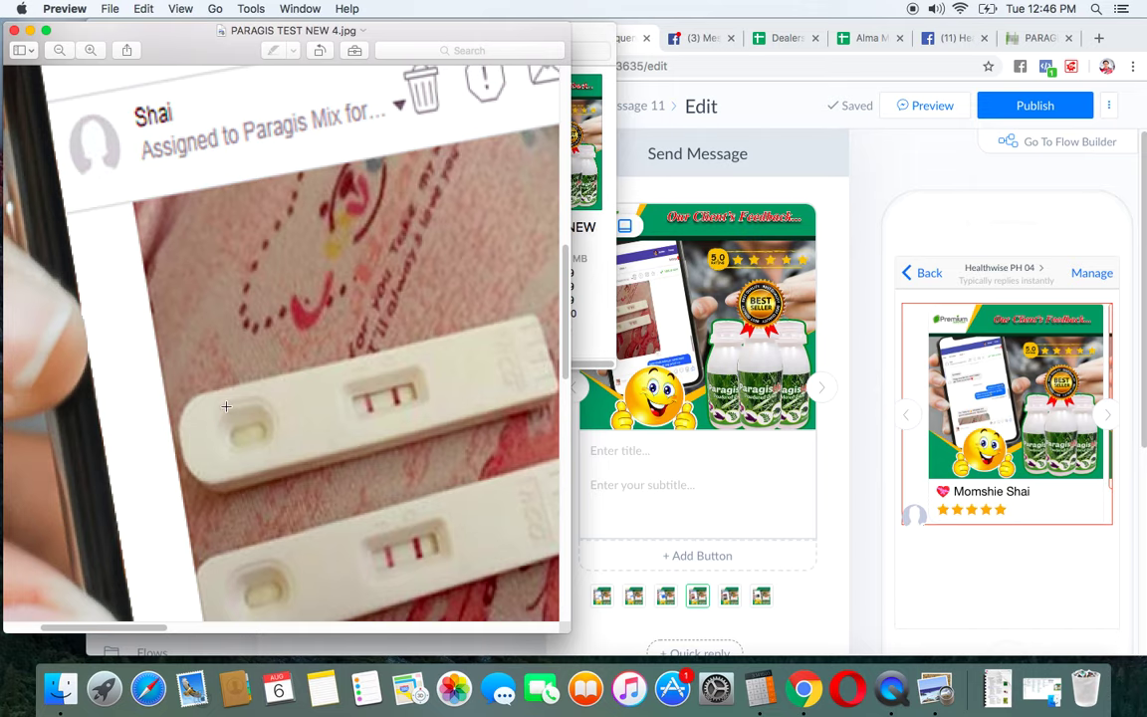
left_click(14, 30)
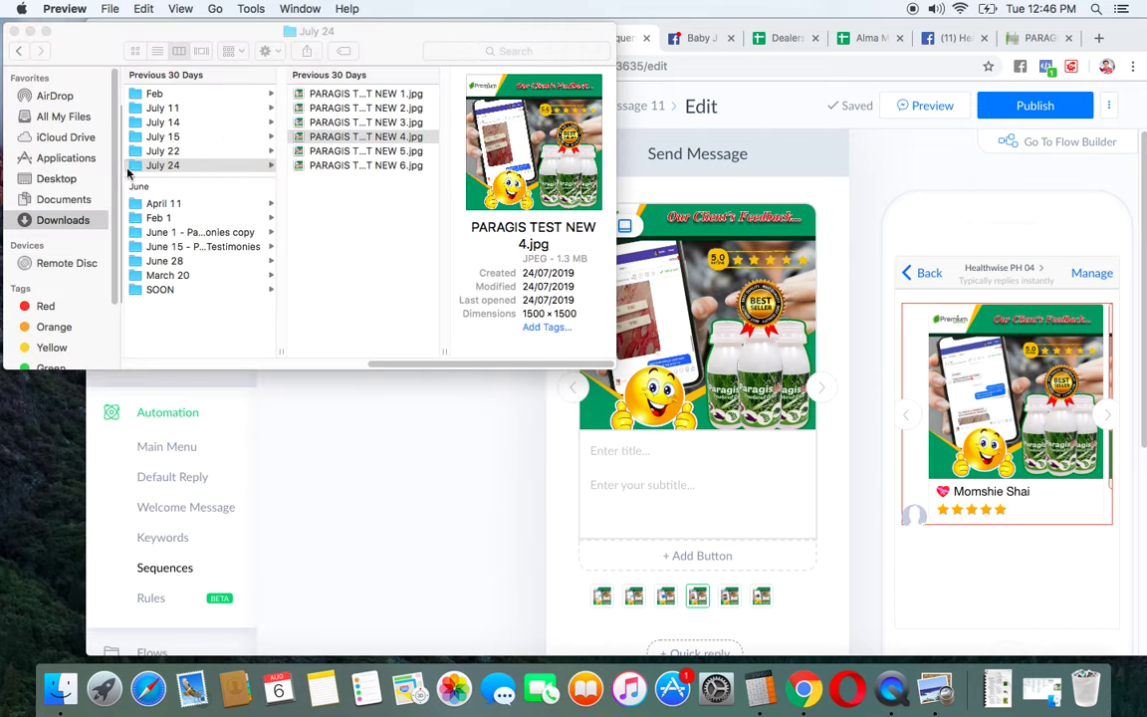
Open PARAGIS TEST NEW 5.jpg and enlarge the chat header to read the client's name
double_click(333, 152)
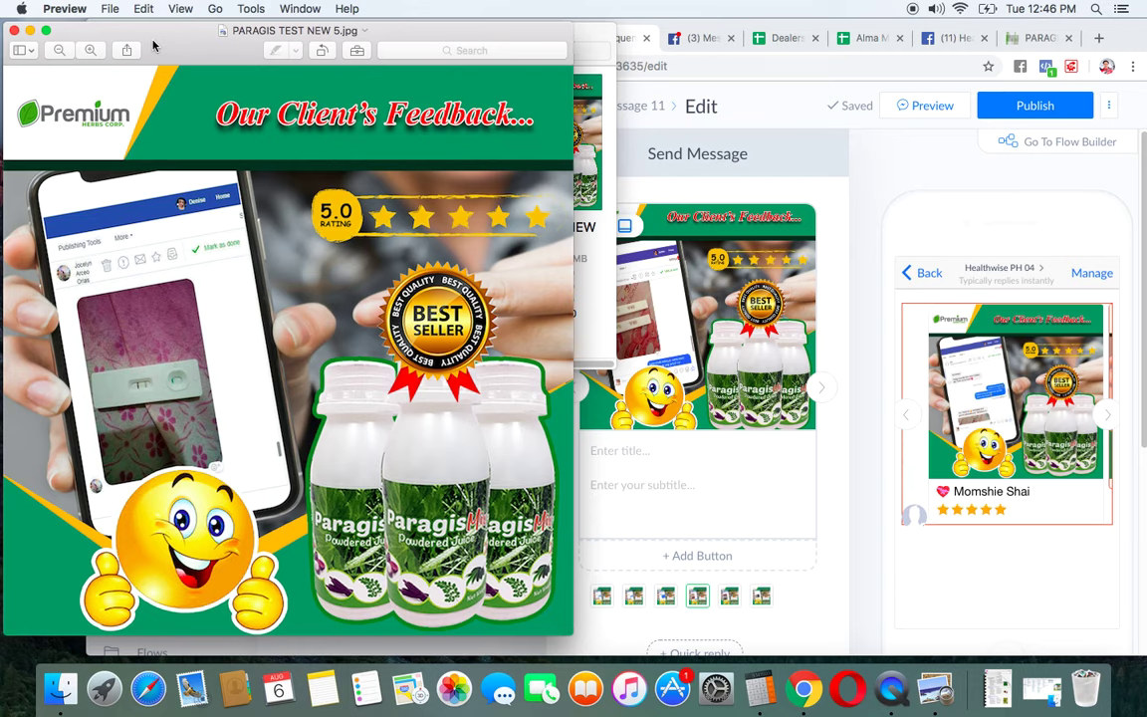
left_click_drag(153, 38, 189, 34)
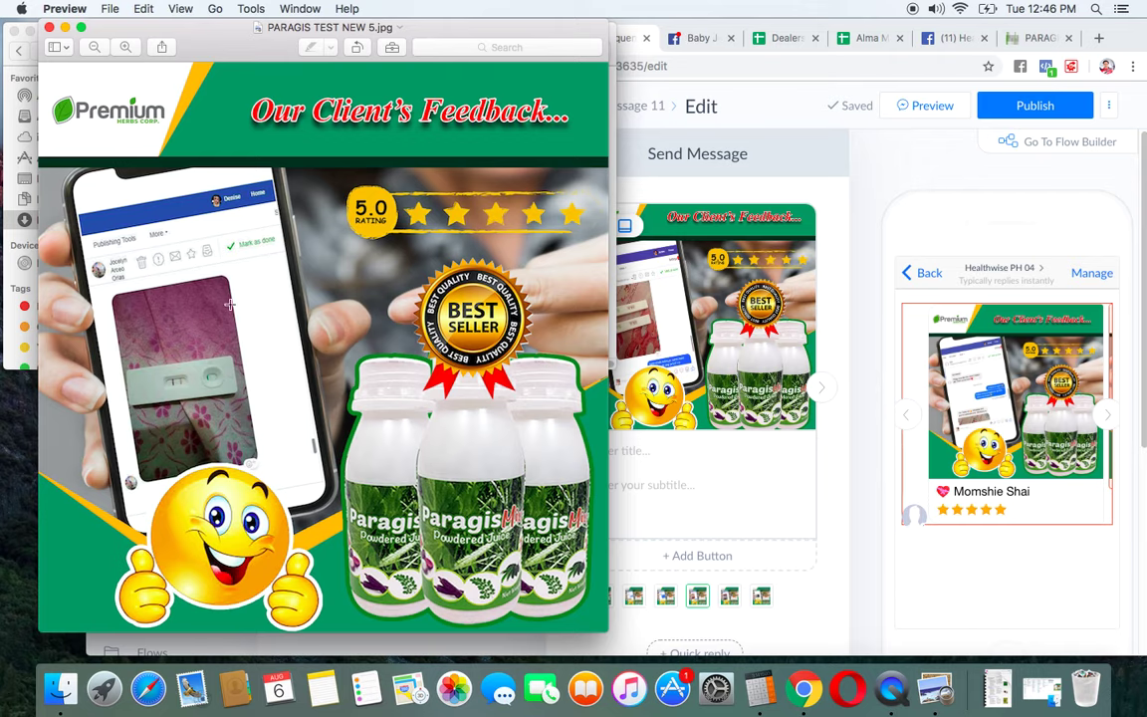
left_click(126, 47)
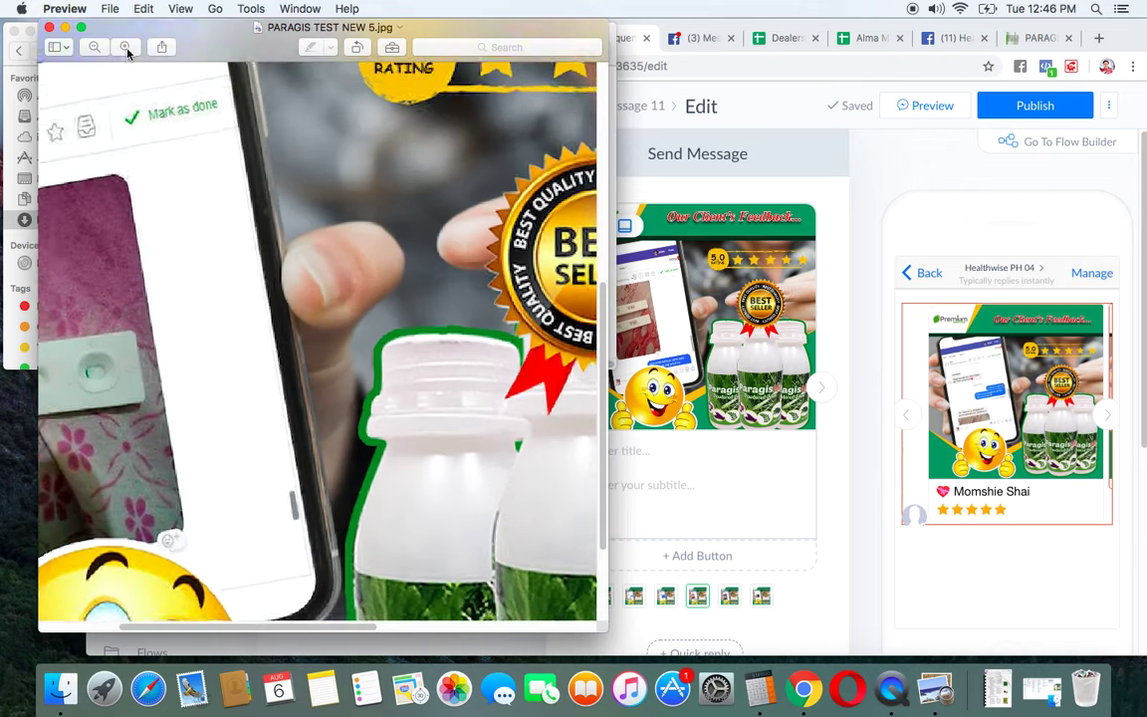
left_click(127, 47)
left_click_drag(302, 626, 147, 626)
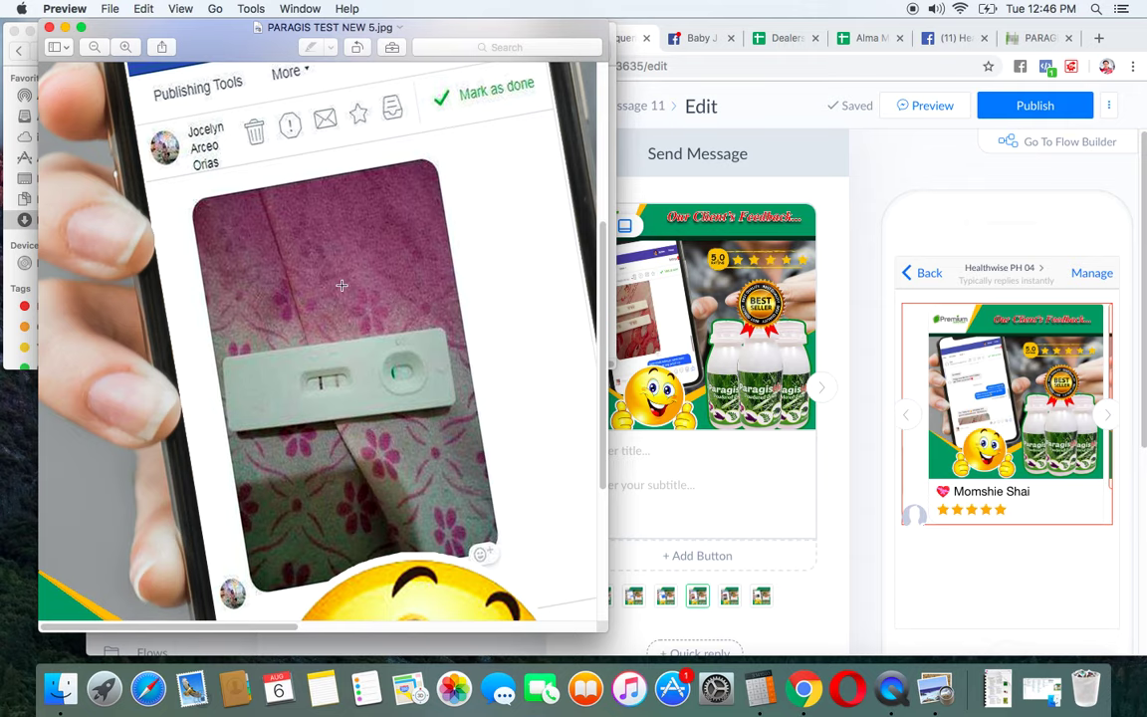
Return to the ManyChat message, advance to the fifth gallery card and fill its subtitle with five star emojis
left_click(723, 112)
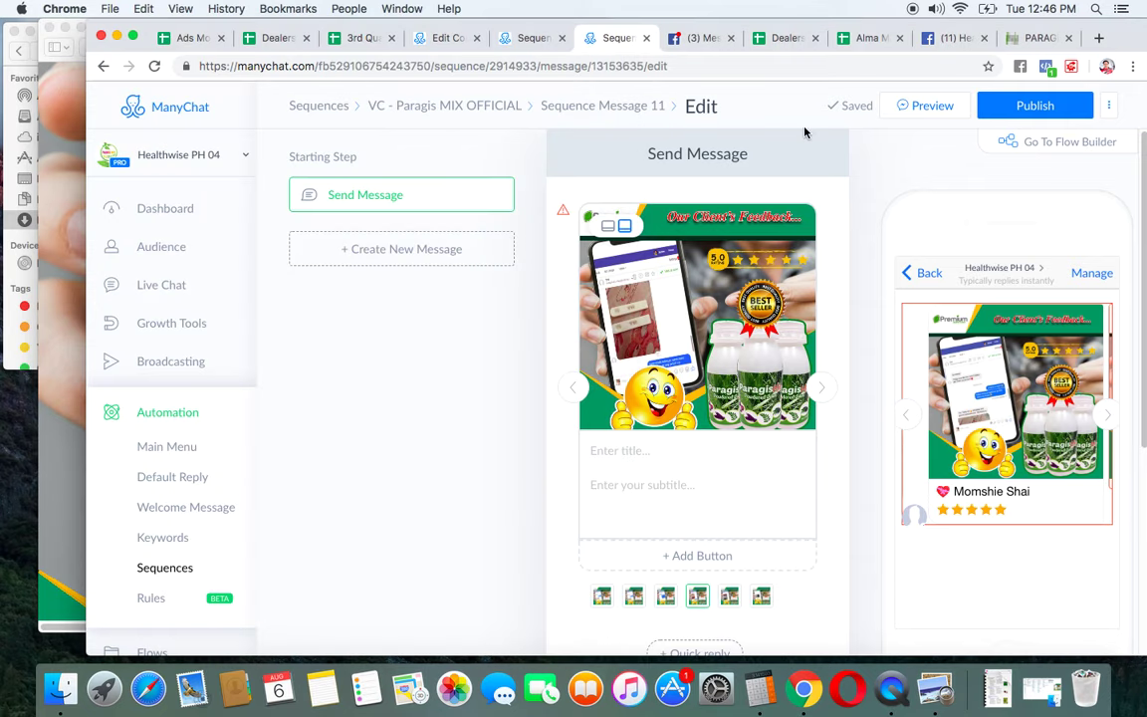
left_click(64, 447)
left_click(903, 180)
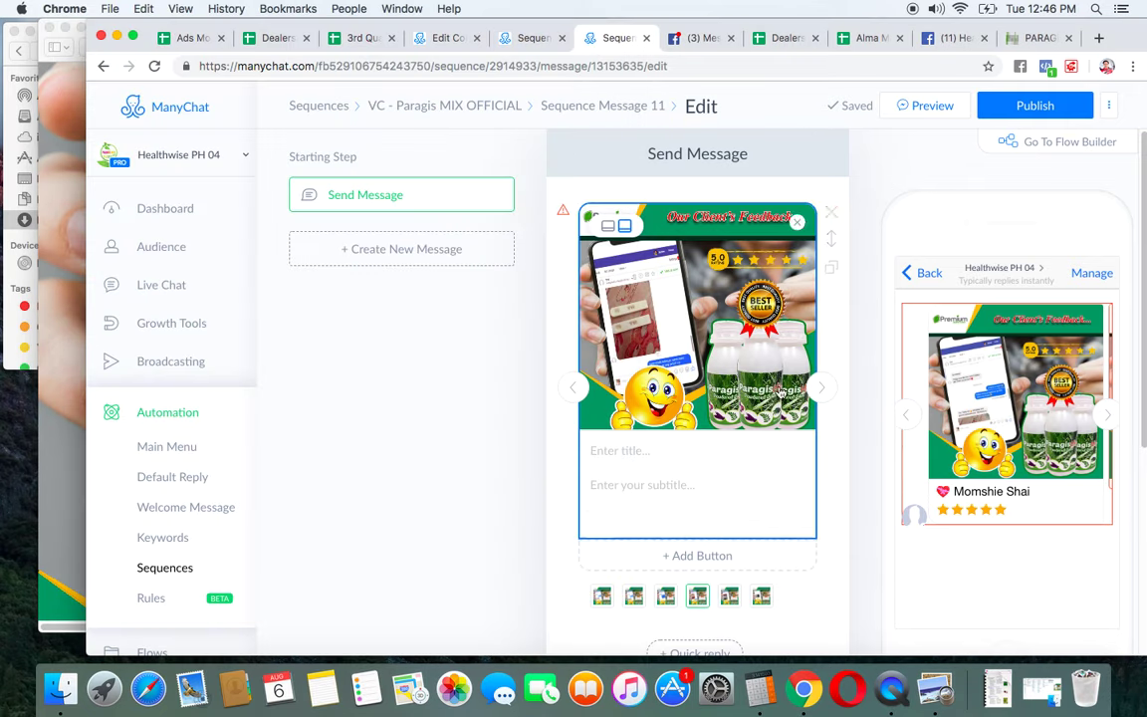
left_click(823, 392)
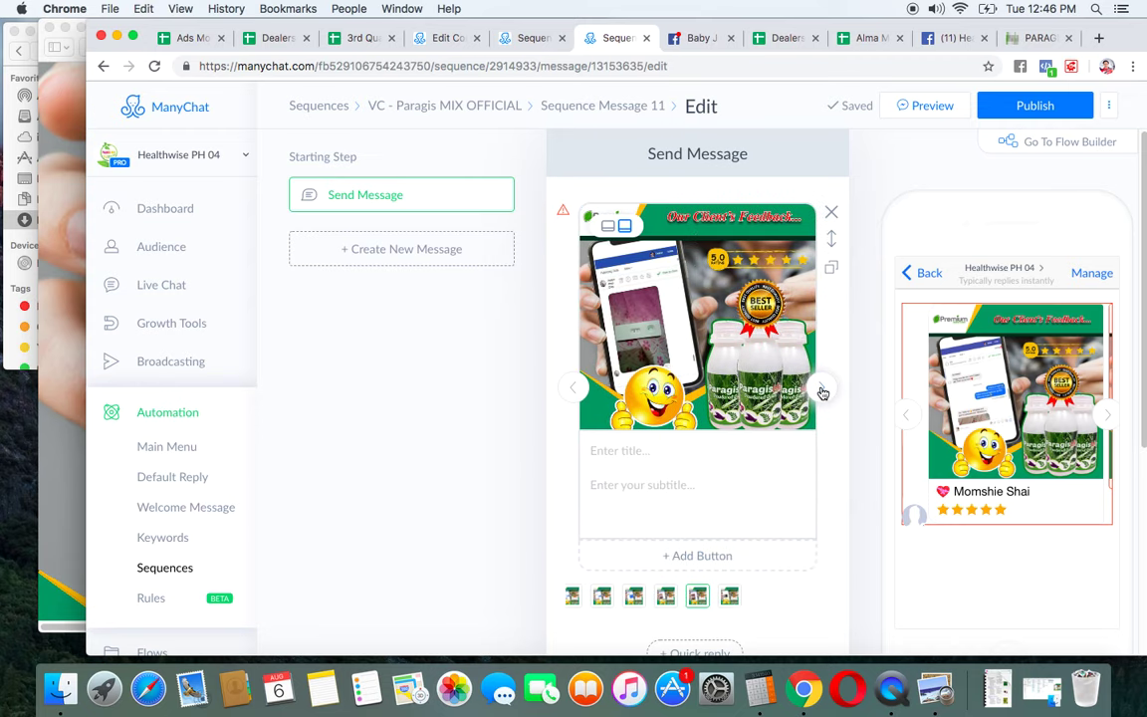
left_click(654, 450)
left_click(646, 482)
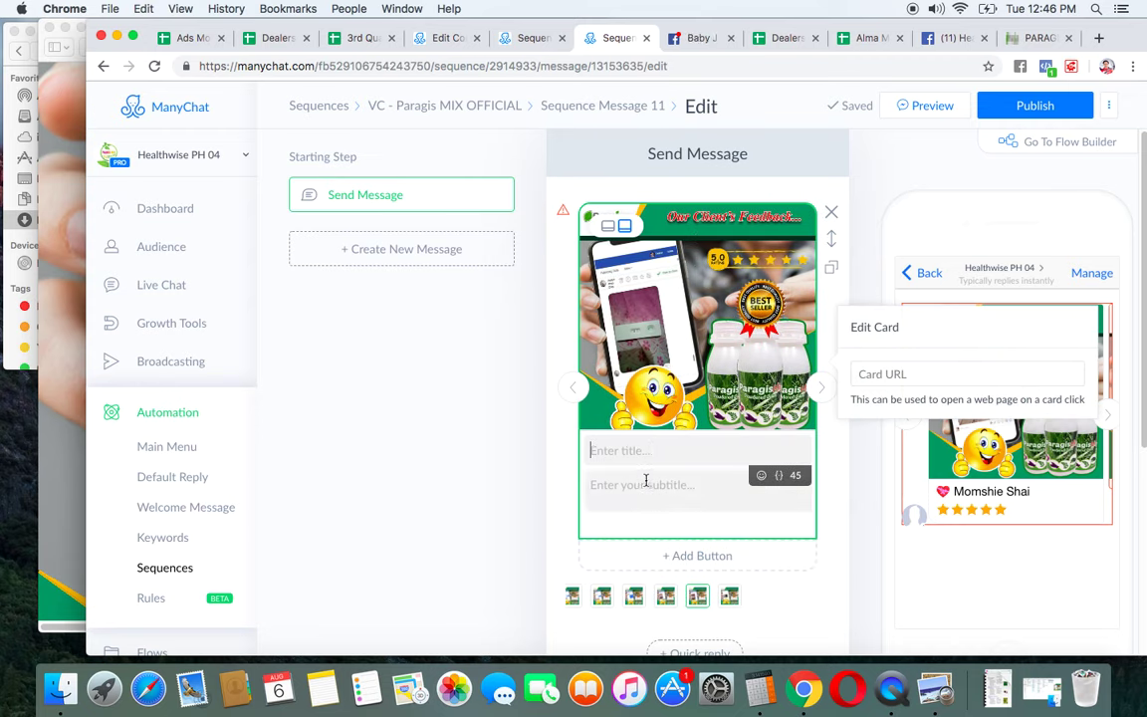
type("⭐⭐⭐⭐⭐")
Title the fifth gallery card with the sparkling heart emoji and "Momshie" followed by the client's first name
left_click(634, 450)
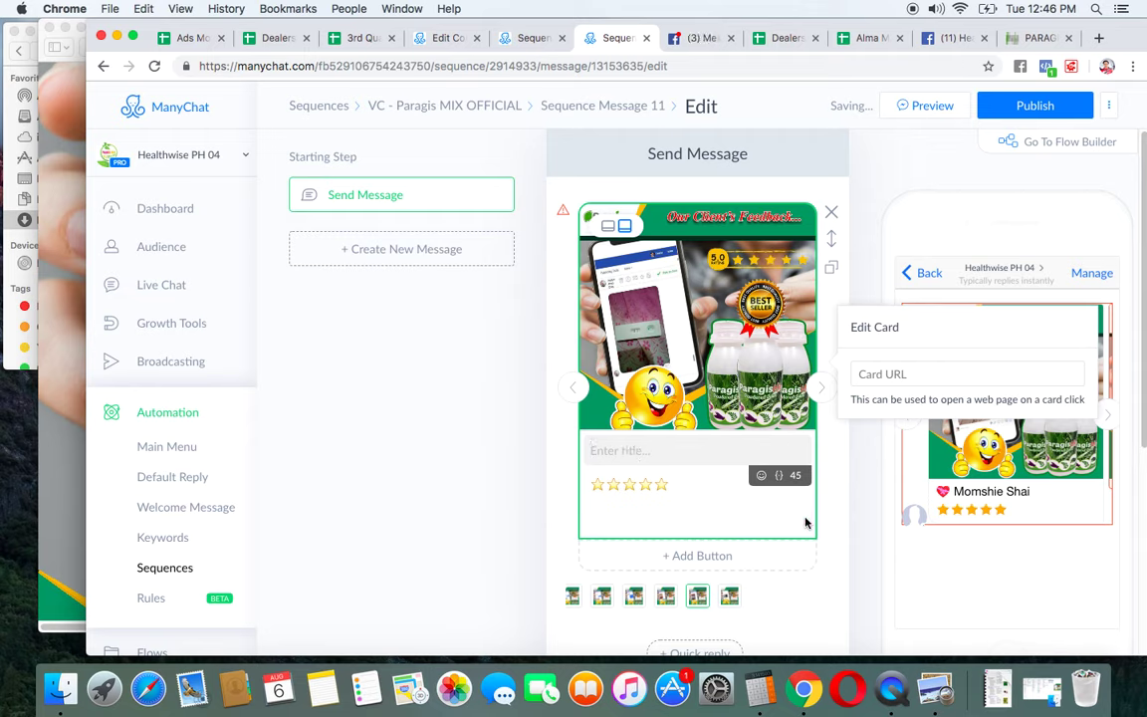
left_click(762, 475)
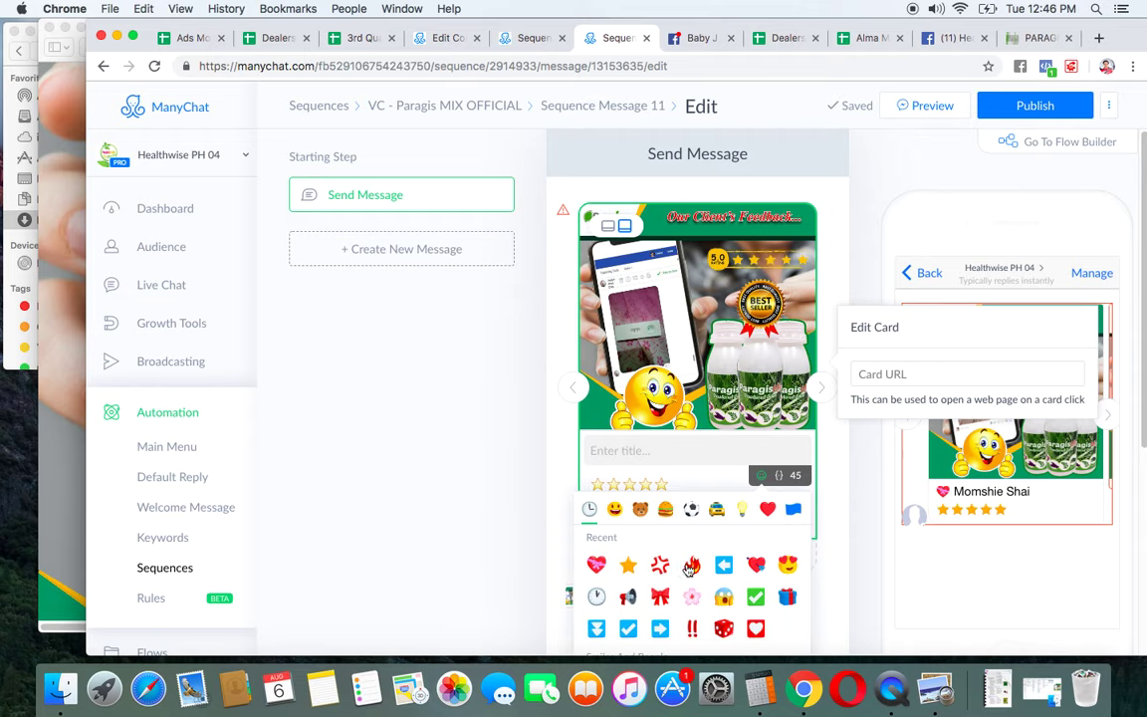
left_click(597, 565)
type("M")
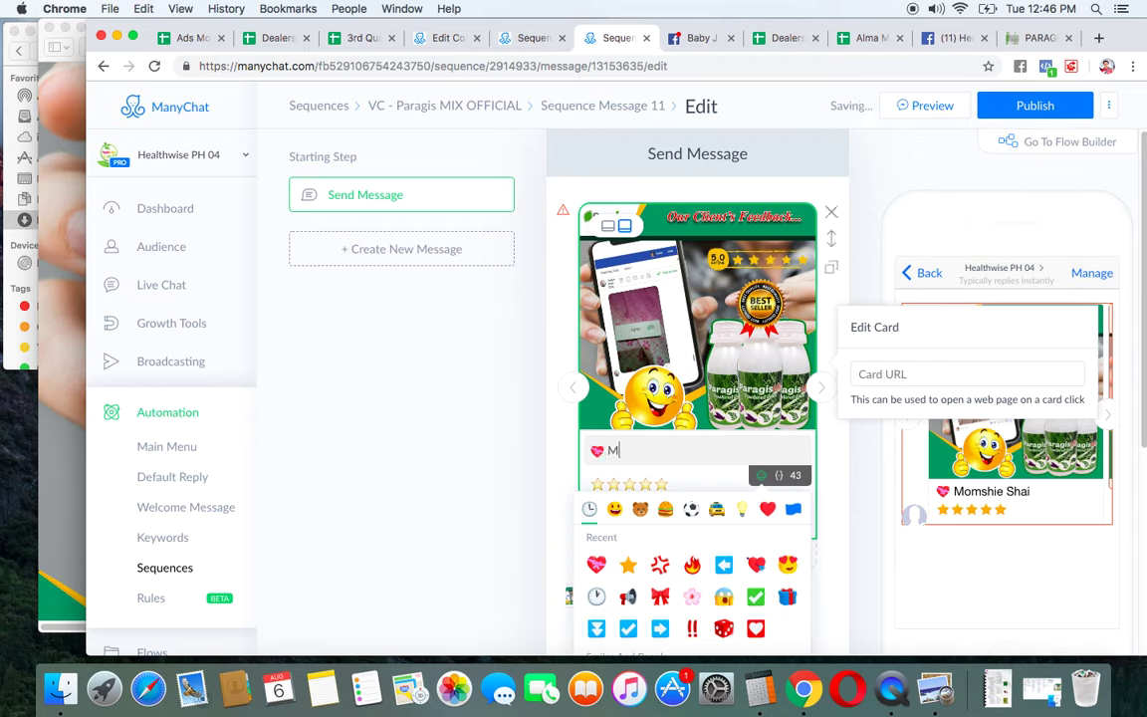
type("omshie Jocelyn")
Close PARAGIS TEST NEW 5.jpg, then open PARAGIS TEST NEW 6.jpg and enlarge the chat header to read the client's name
left_click(82, 197)
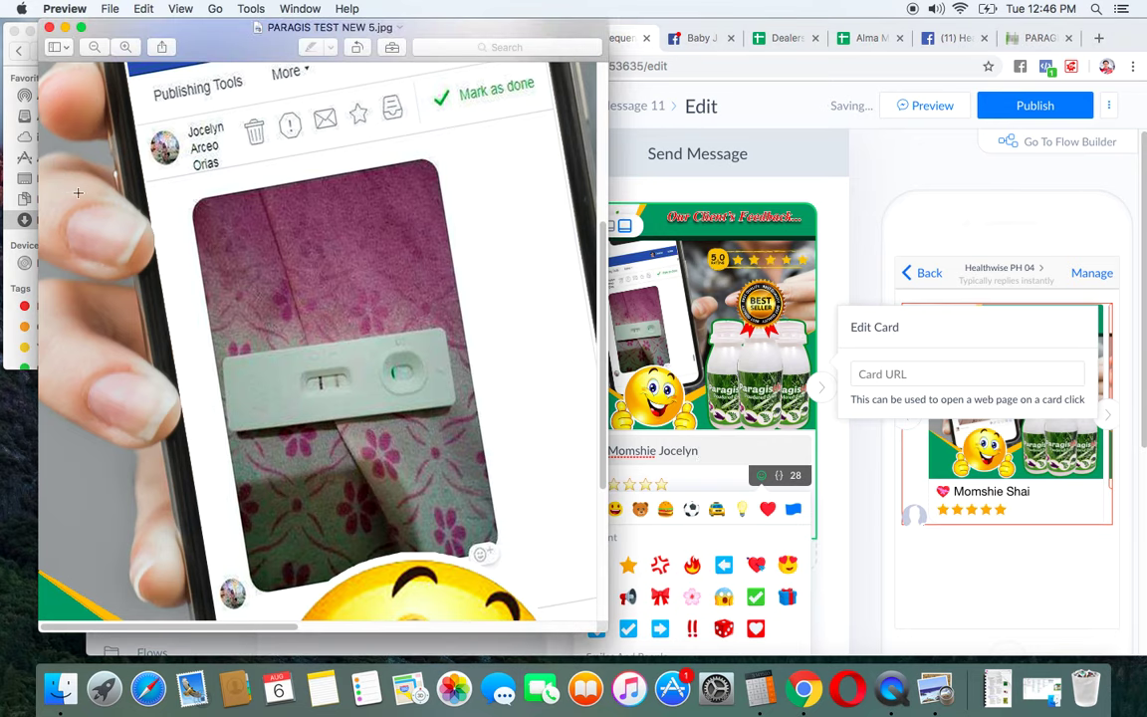
left_click(49, 28)
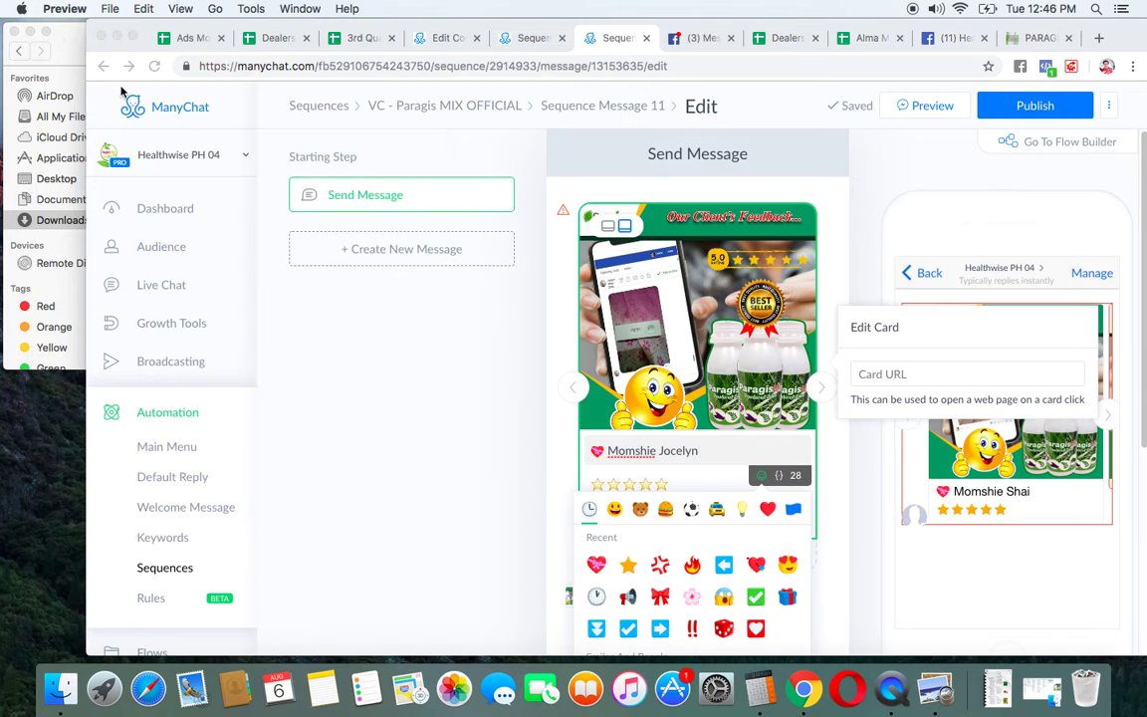
left_click(82, 40)
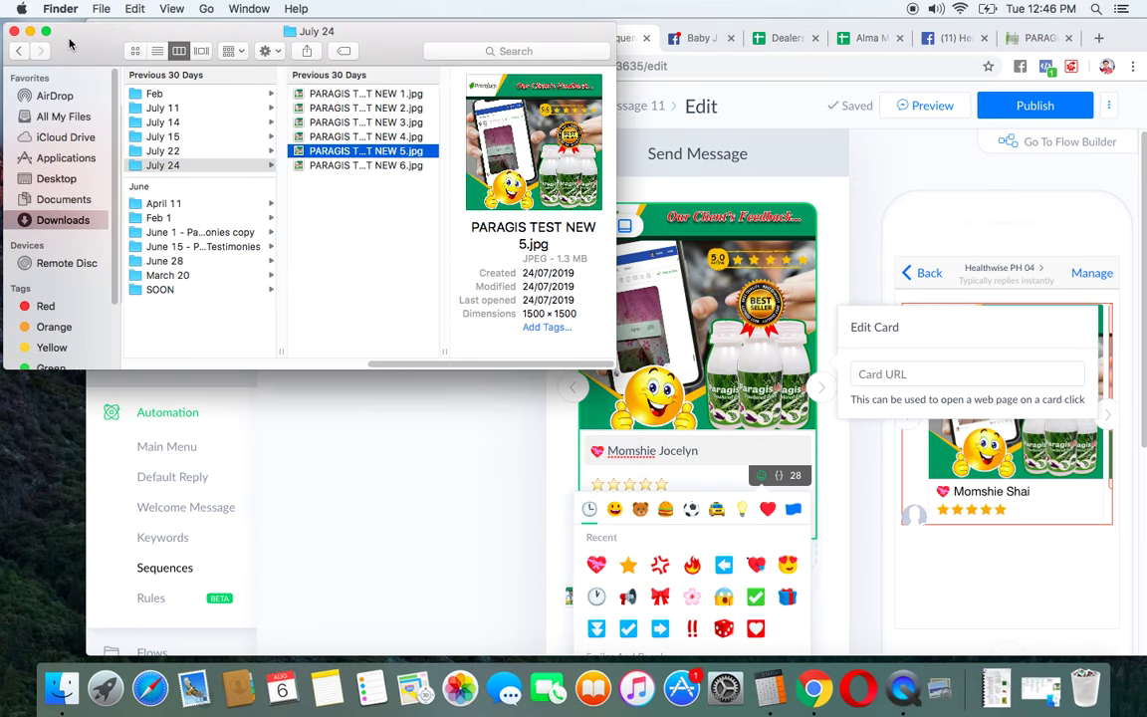
left_click(357, 169)
double_click(356, 169)
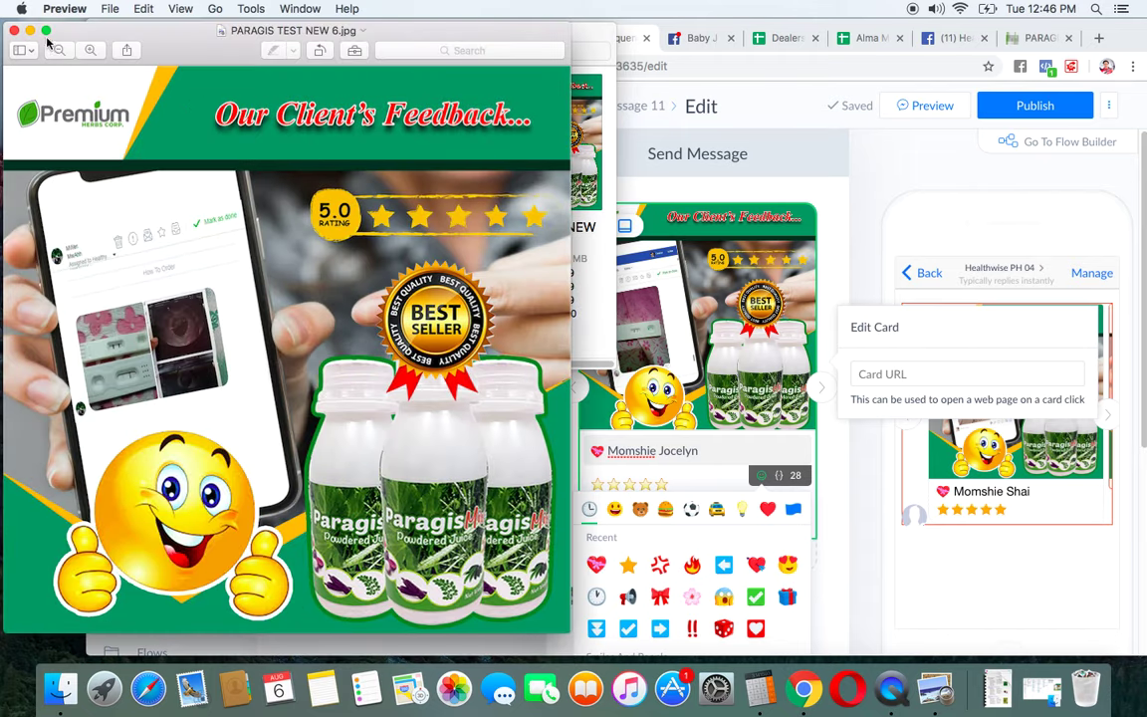
left_click(90, 49)
left_click(90, 50)
left_click(89, 50)
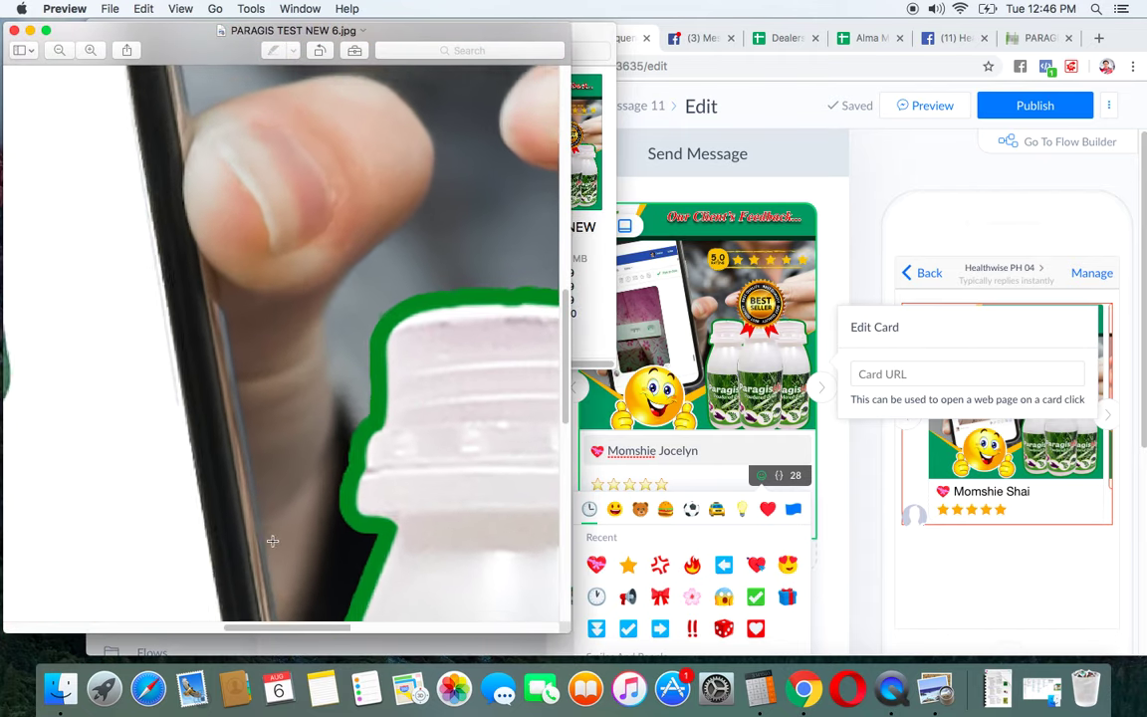
left_click_drag(281, 629, 95, 604)
scroll(223, 347, "up", 5)
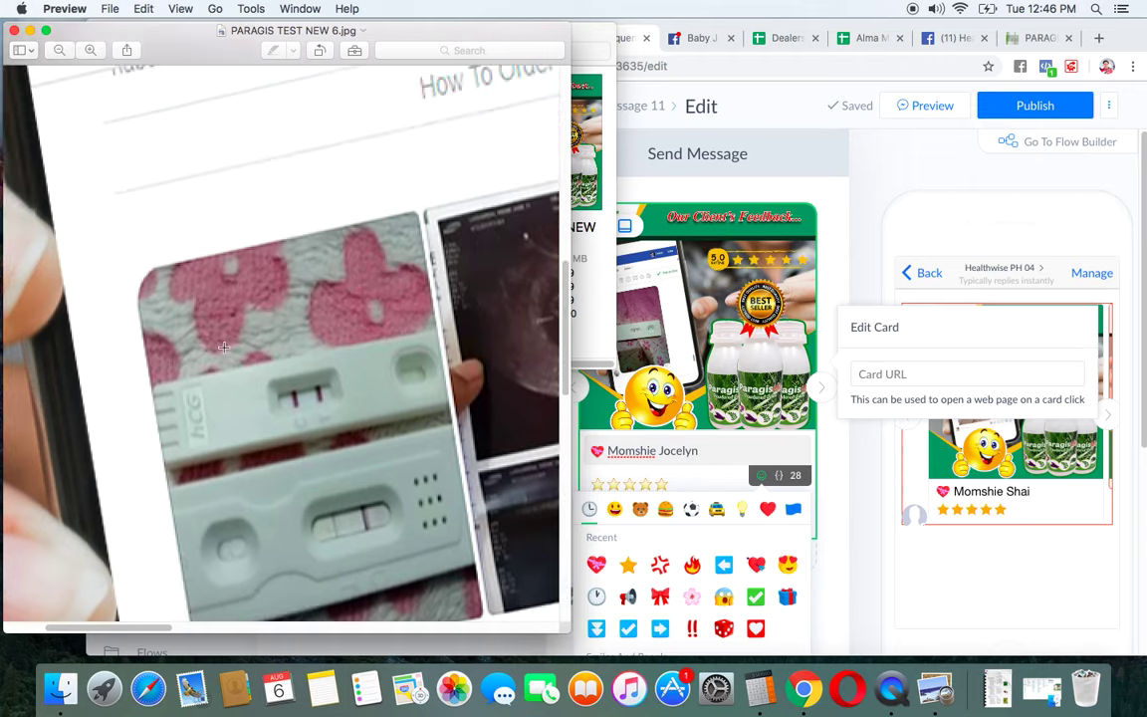
scroll(223, 348, "up", 3)
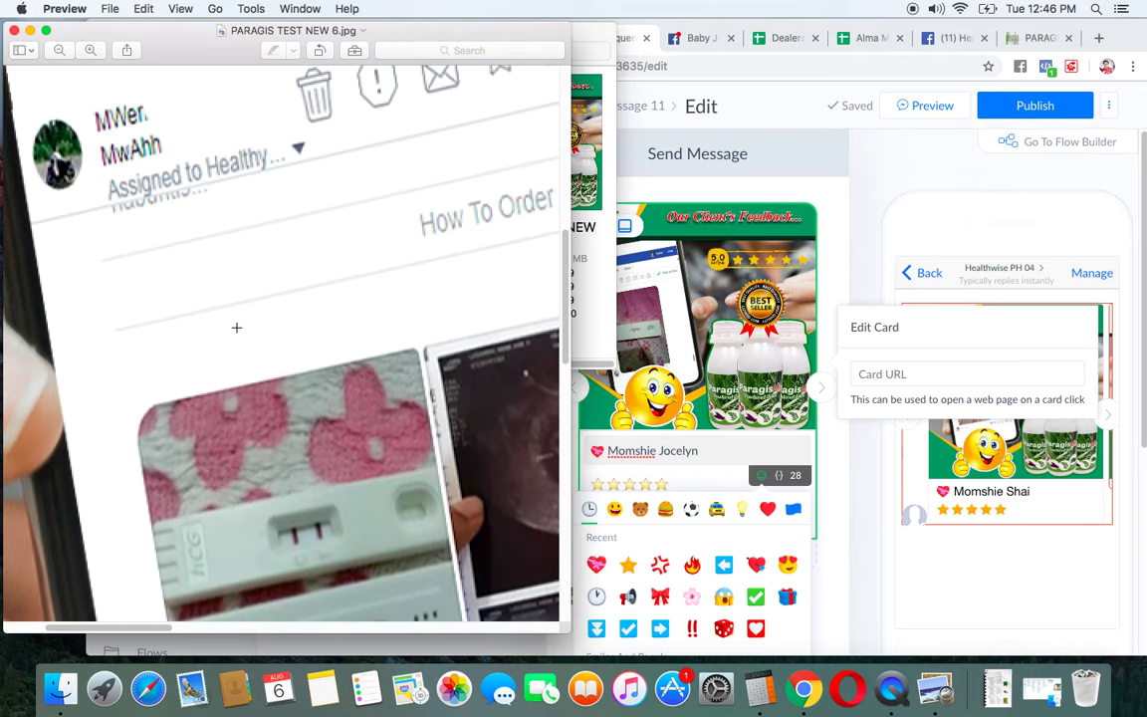
On the sixth gallery card, title it with the heart emoji, "Momshie" and the client's name, and add a five-star subtitle
left_click(872, 174)
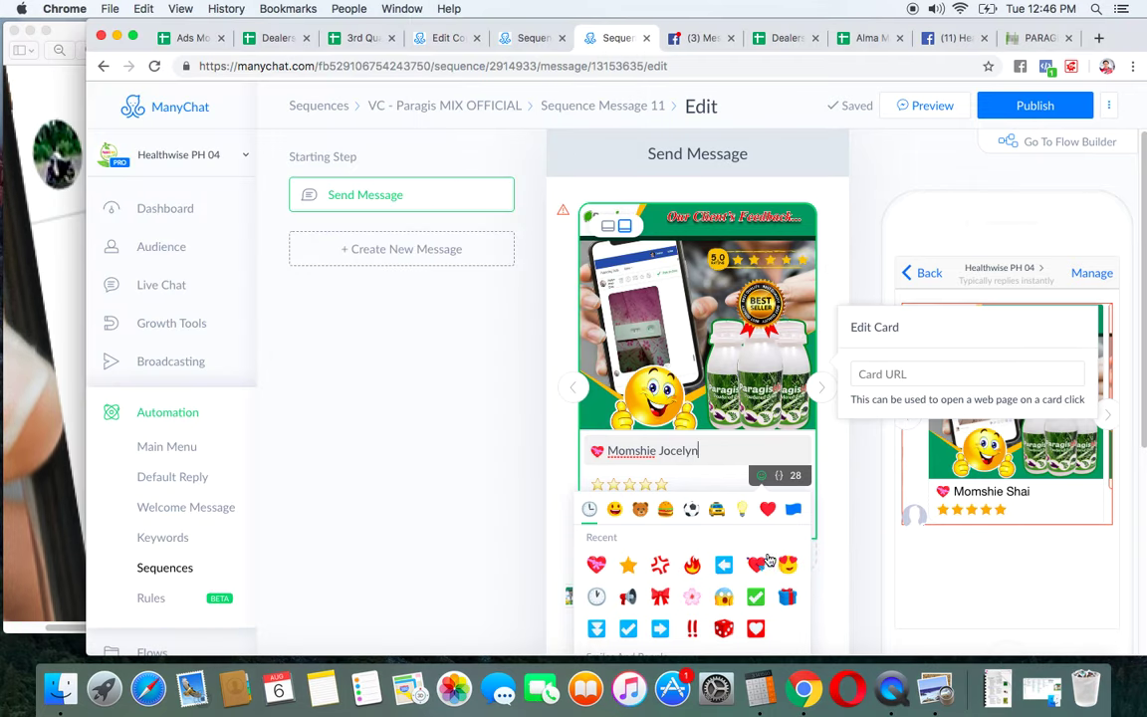
left_click(819, 387)
left_click(629, 451)
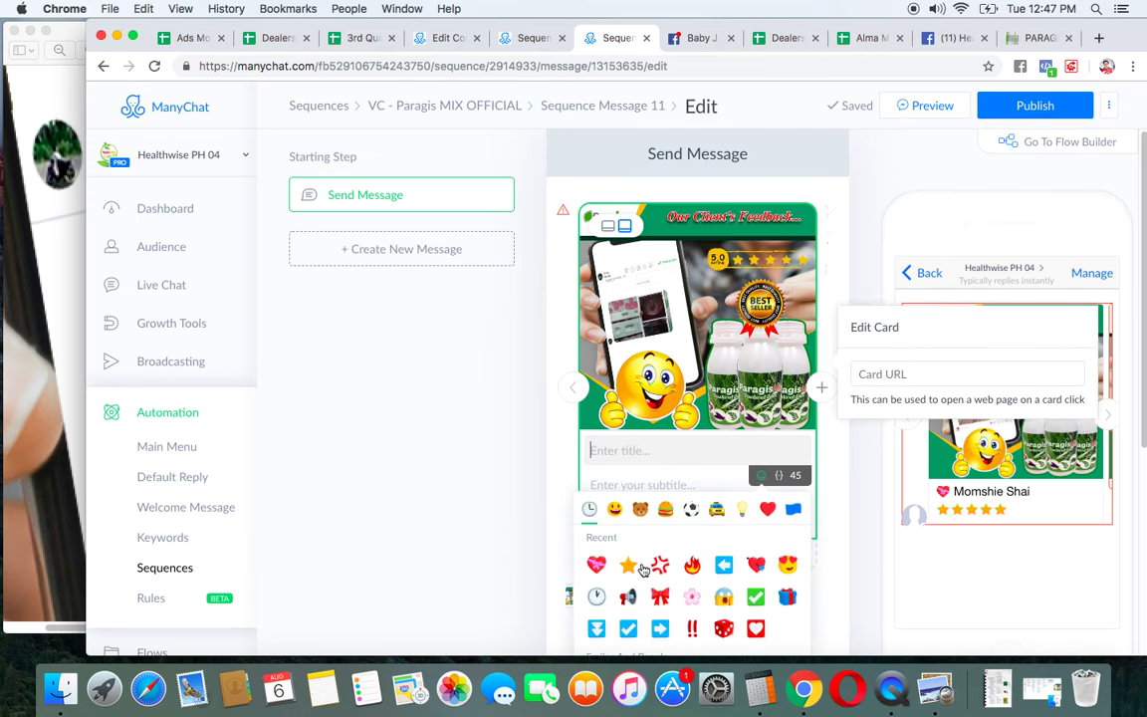
left_click(595, 564)
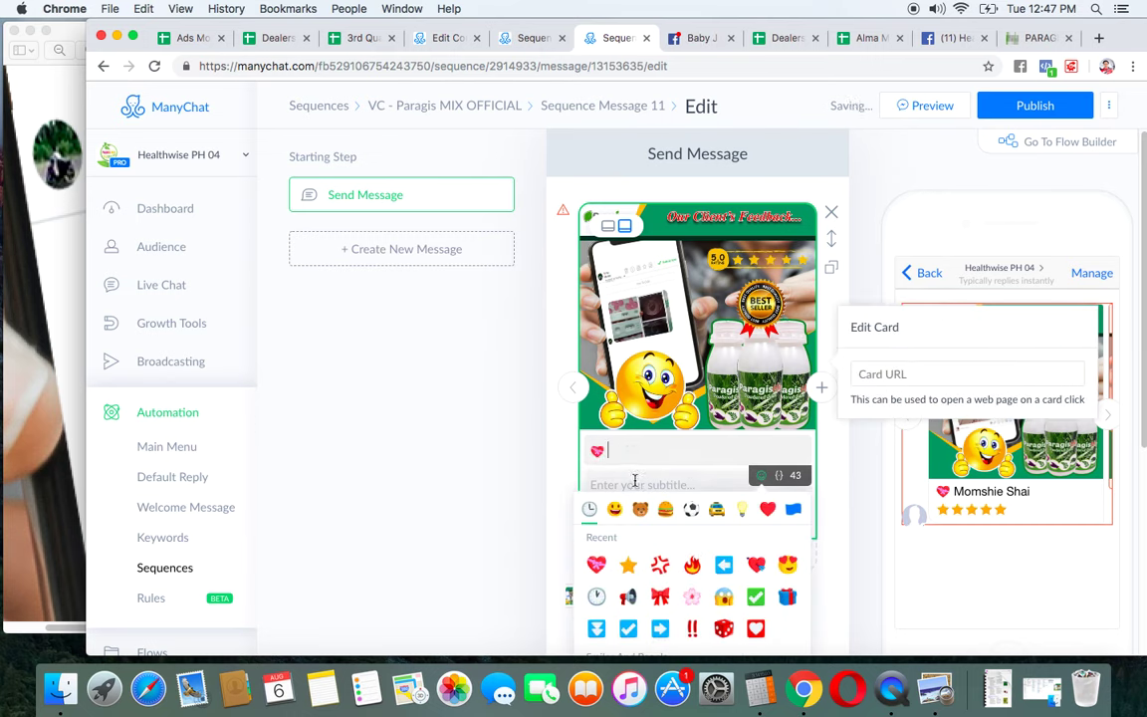
type("Momsh")
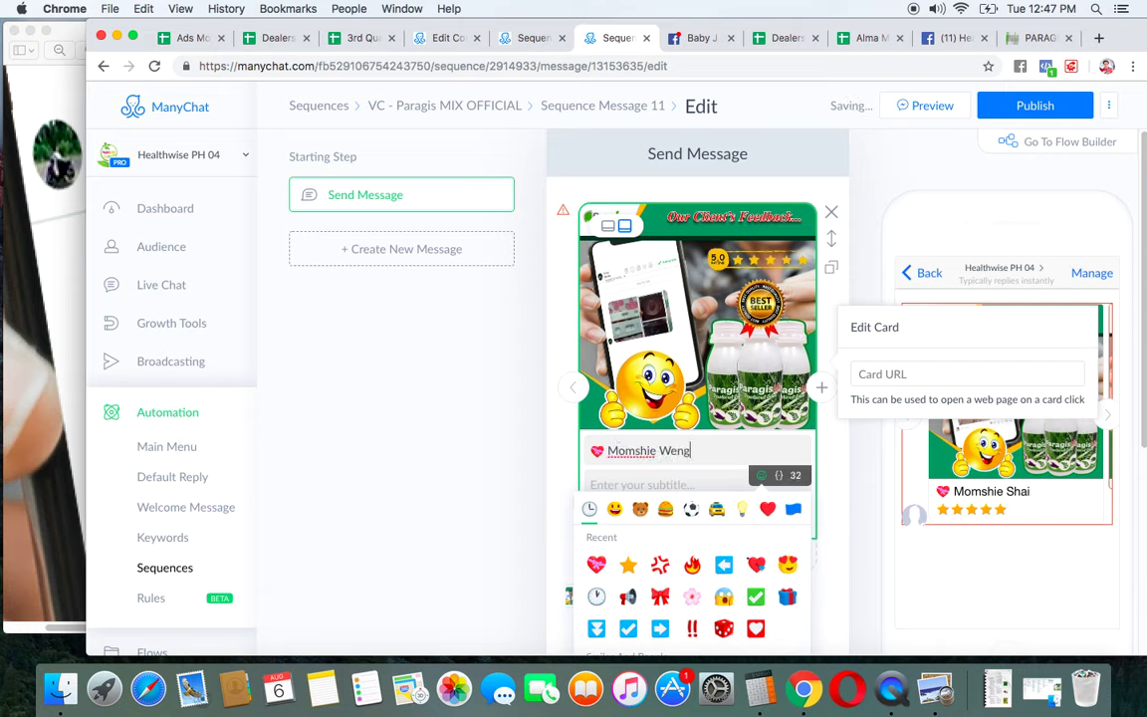
type("ie Weng")
left_click(702, 486)
type("⭐⭐⭐⭐⭐")
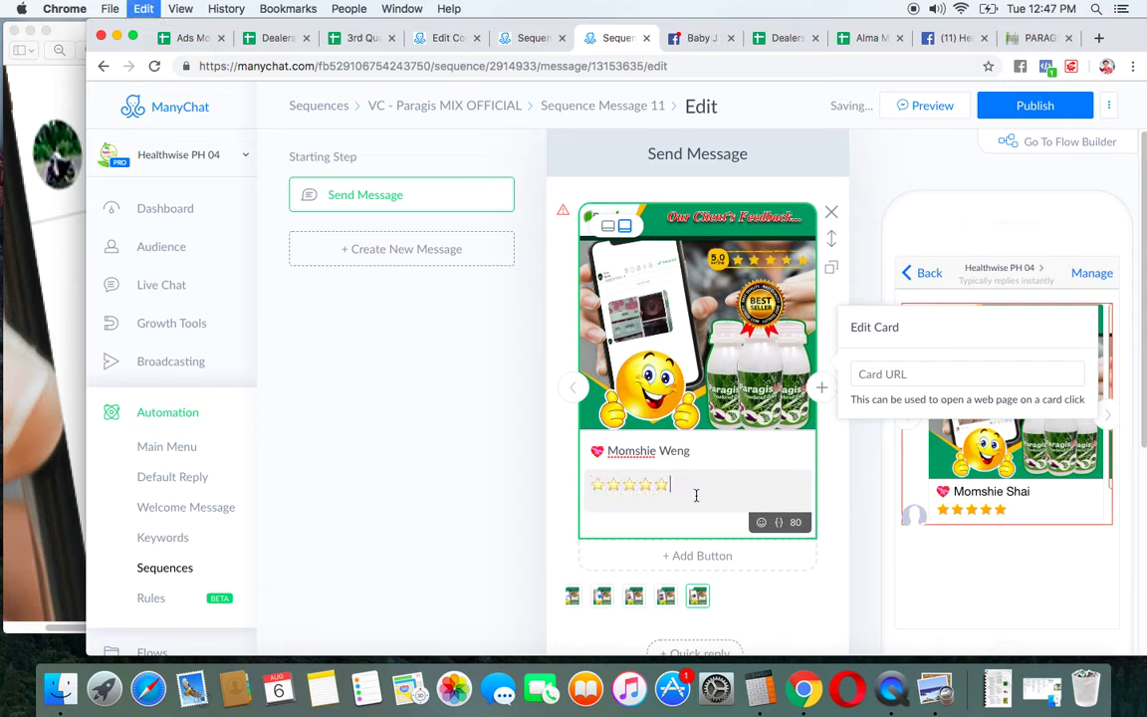
left_click(417, 430)
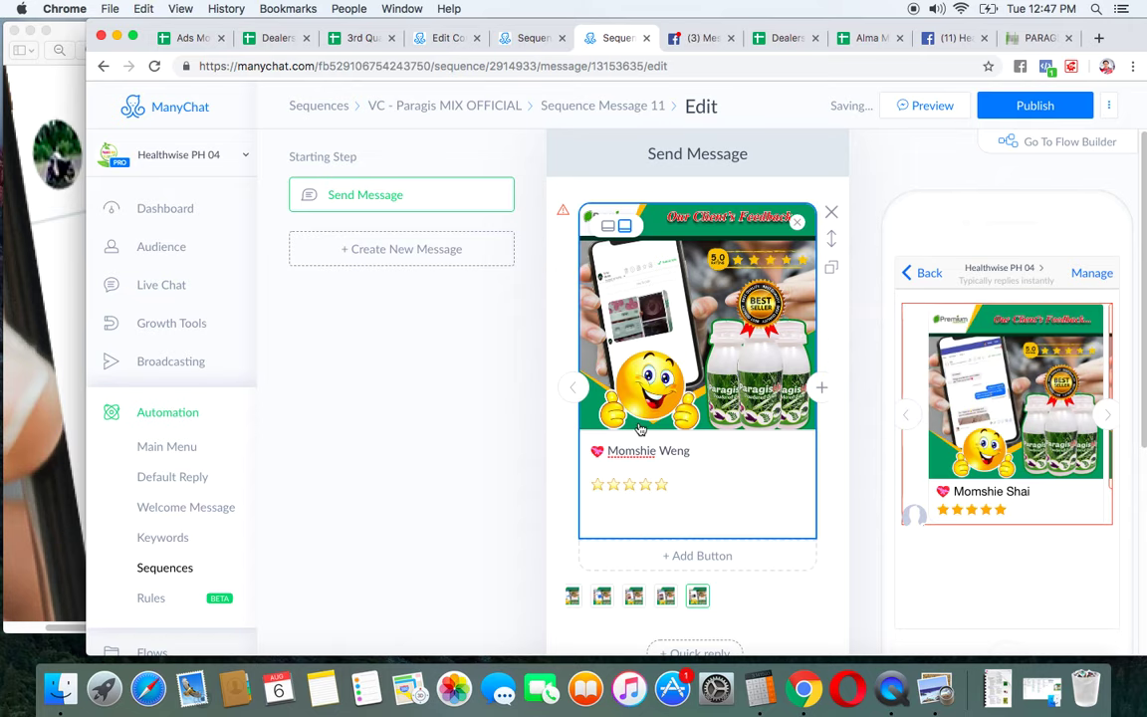
Delete the untitled fourth and second cards from the testimonial gallery
left_click(579, 392)
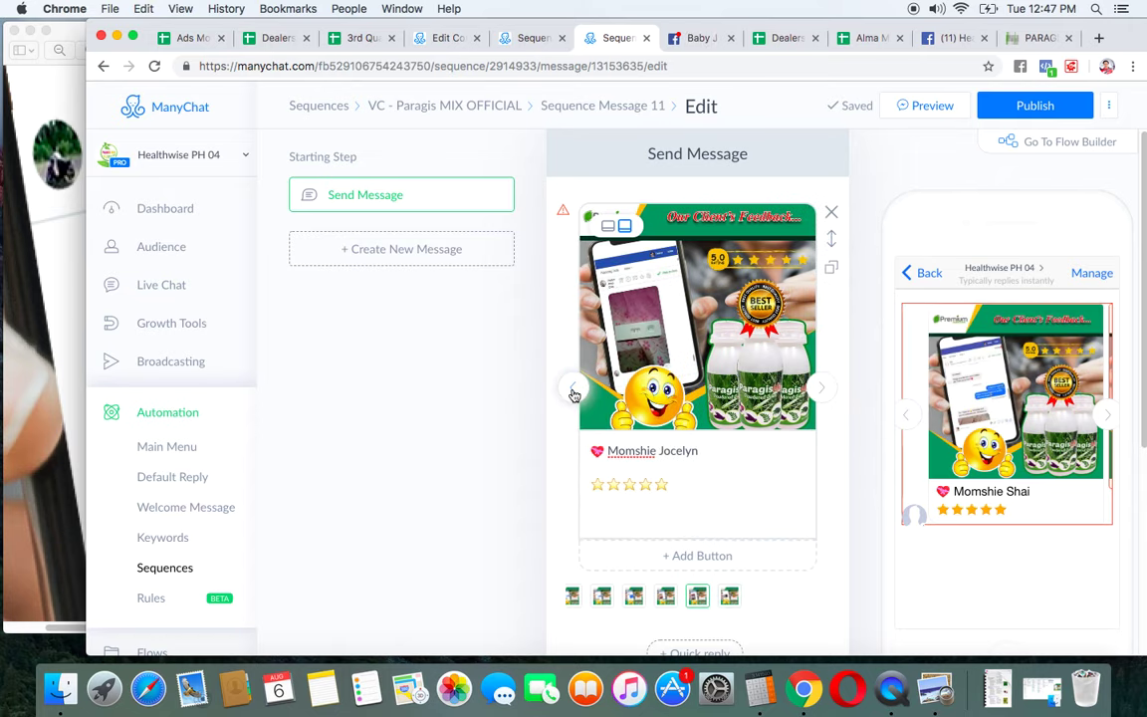
left_click(575, 393)
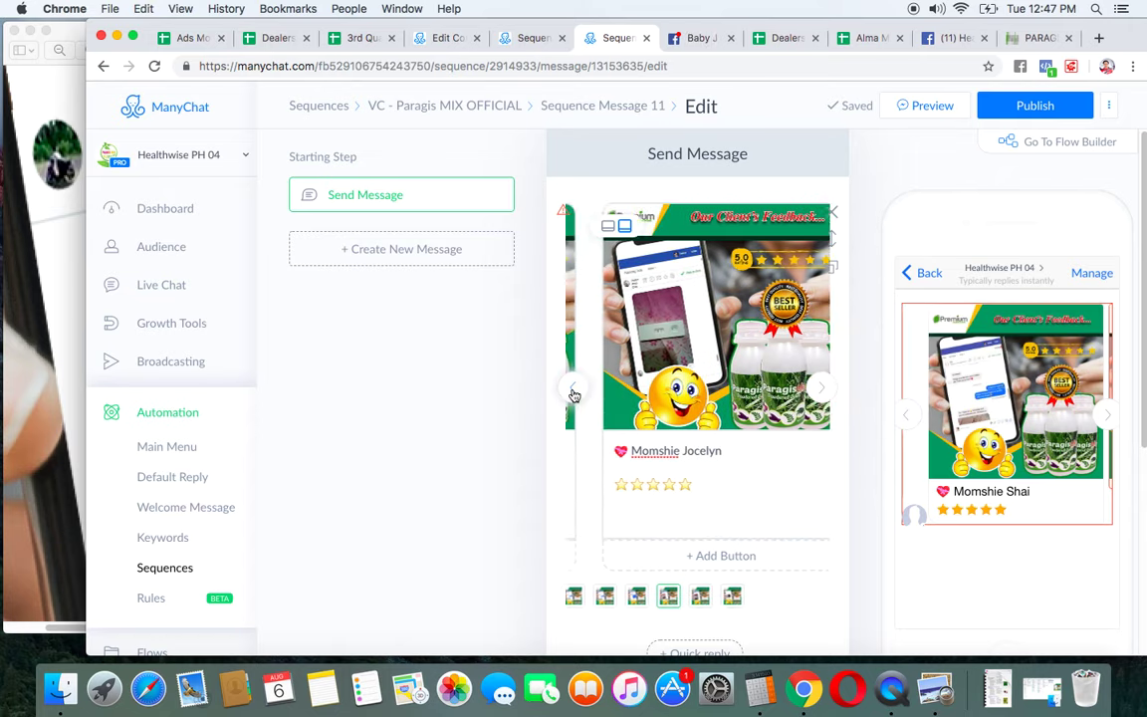
left_click(831, 212)
left_click(735, 197)
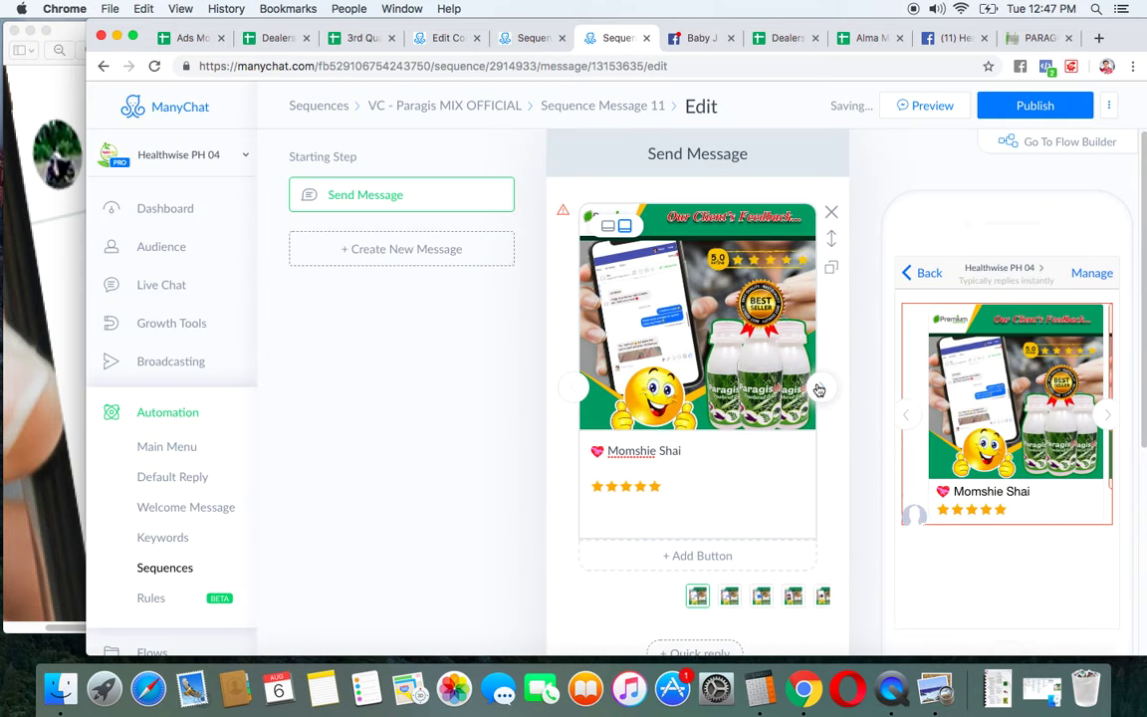
left_click(819, 389)
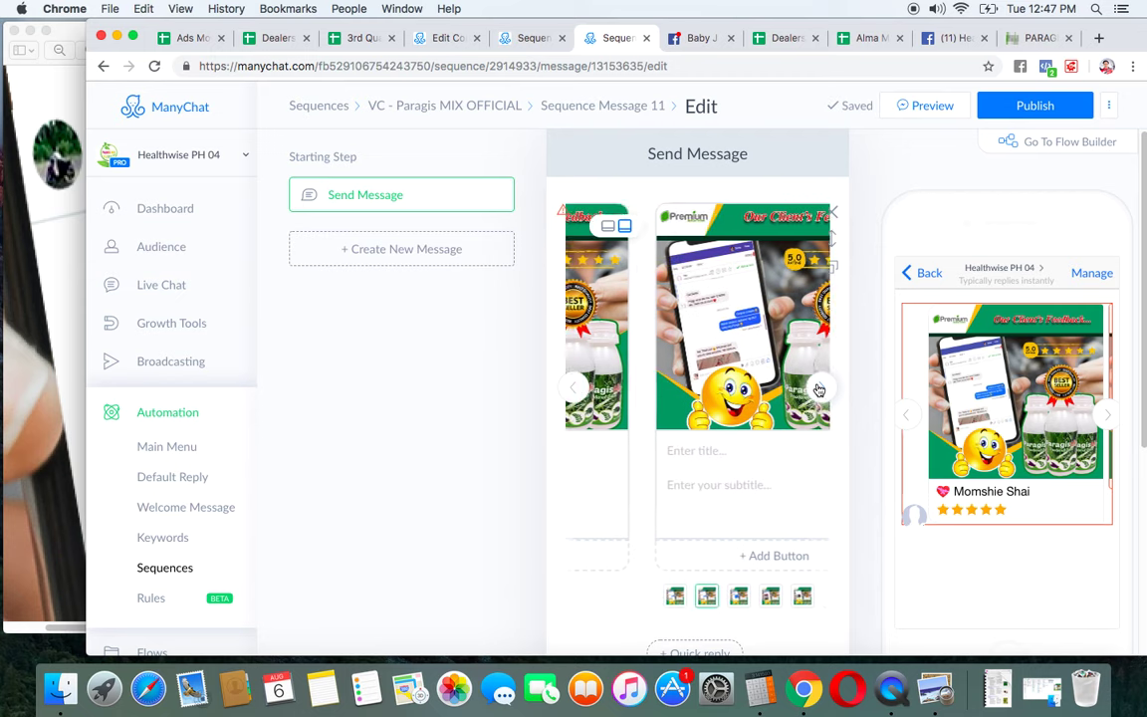
left_click(831, 215)
left_click(744, 197)
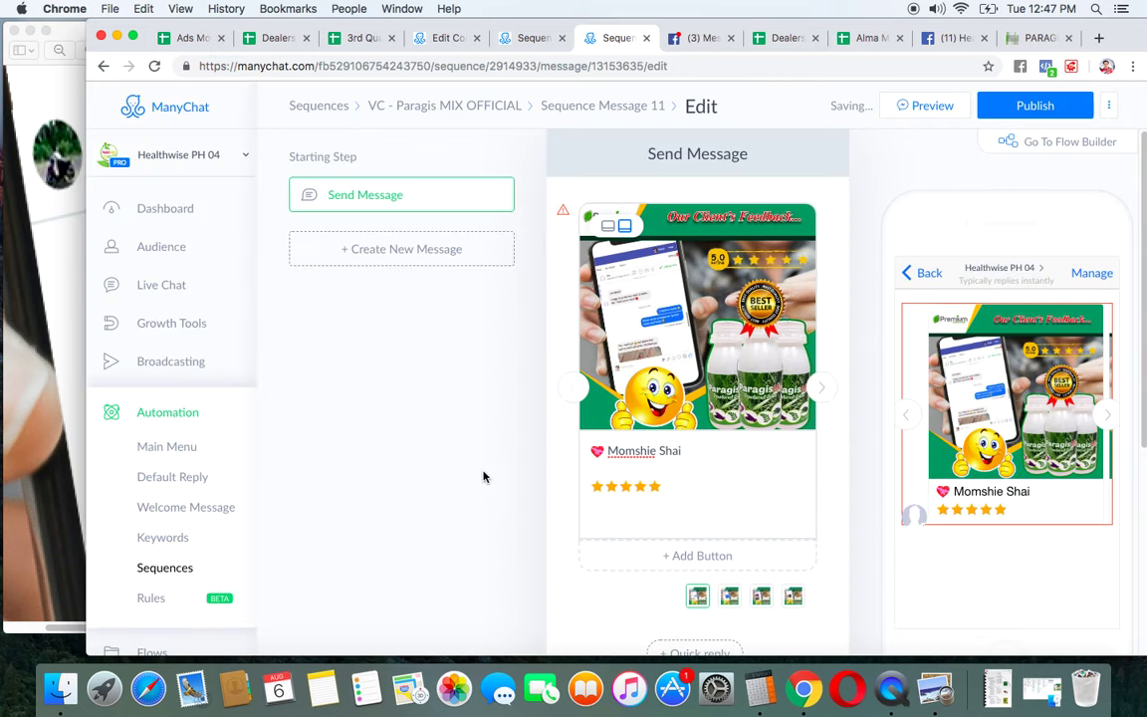
Review the titles and subtitles of all remaining gallery cards, ending back on the first card
left_click(817, 388)
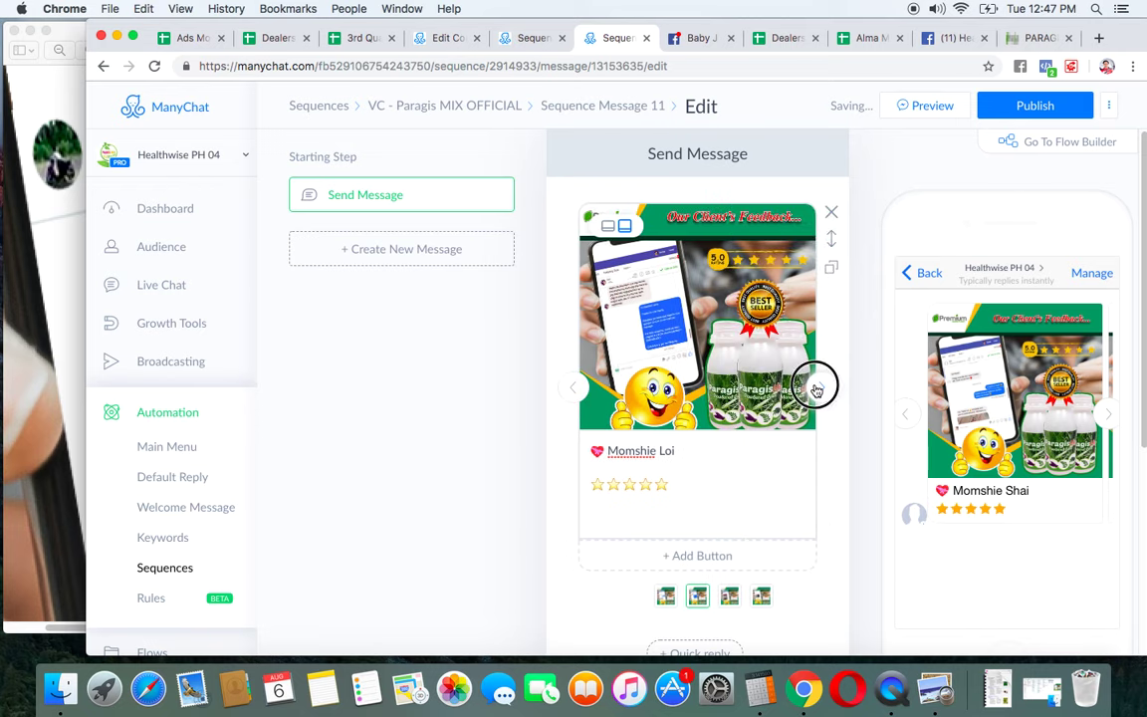
left_click(817, 387)
left_click(817, 387)
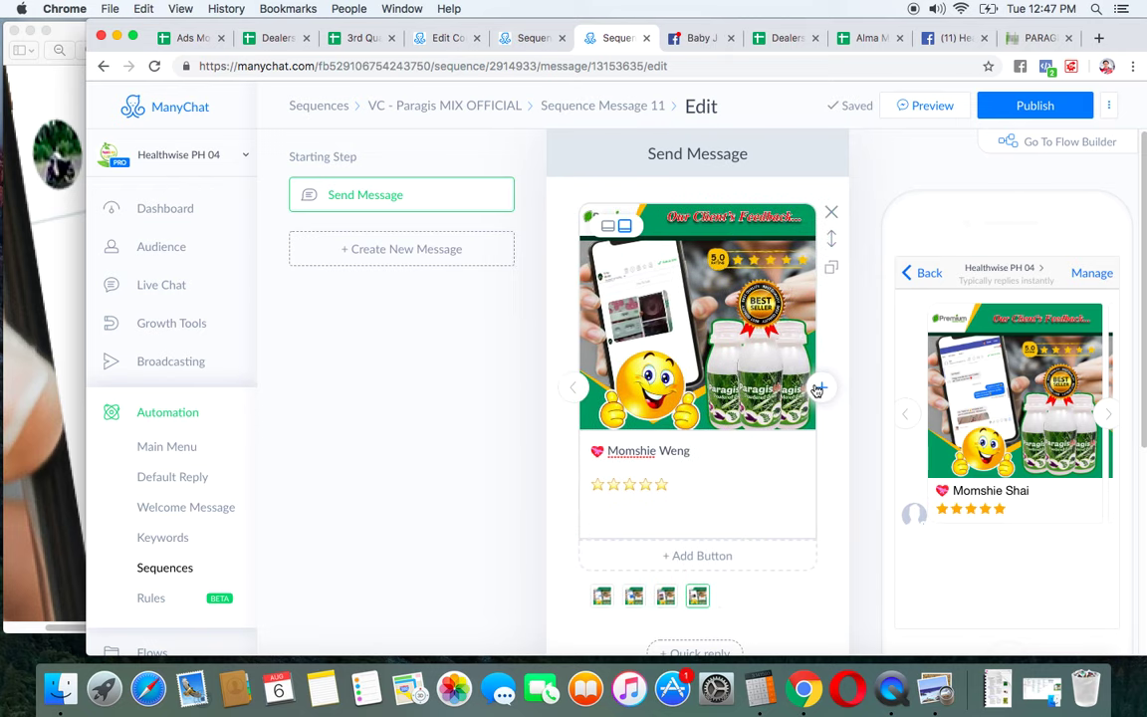
left_click(575, 389)
left_click(575, 389)
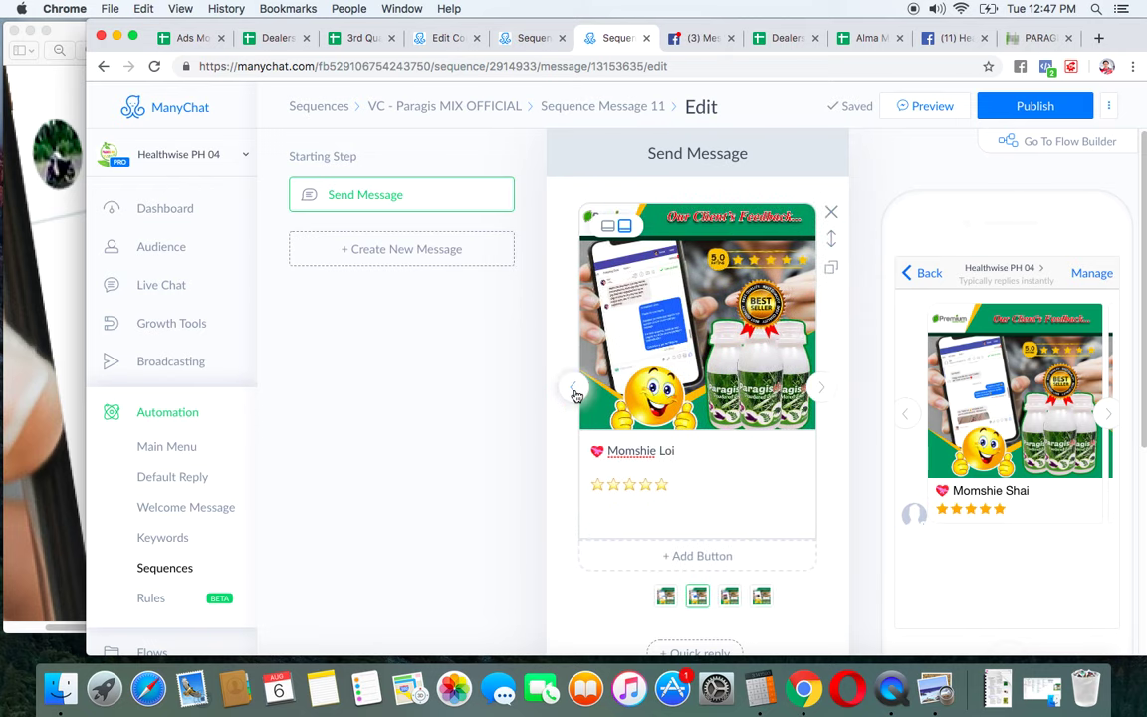
left_click(574, 391)
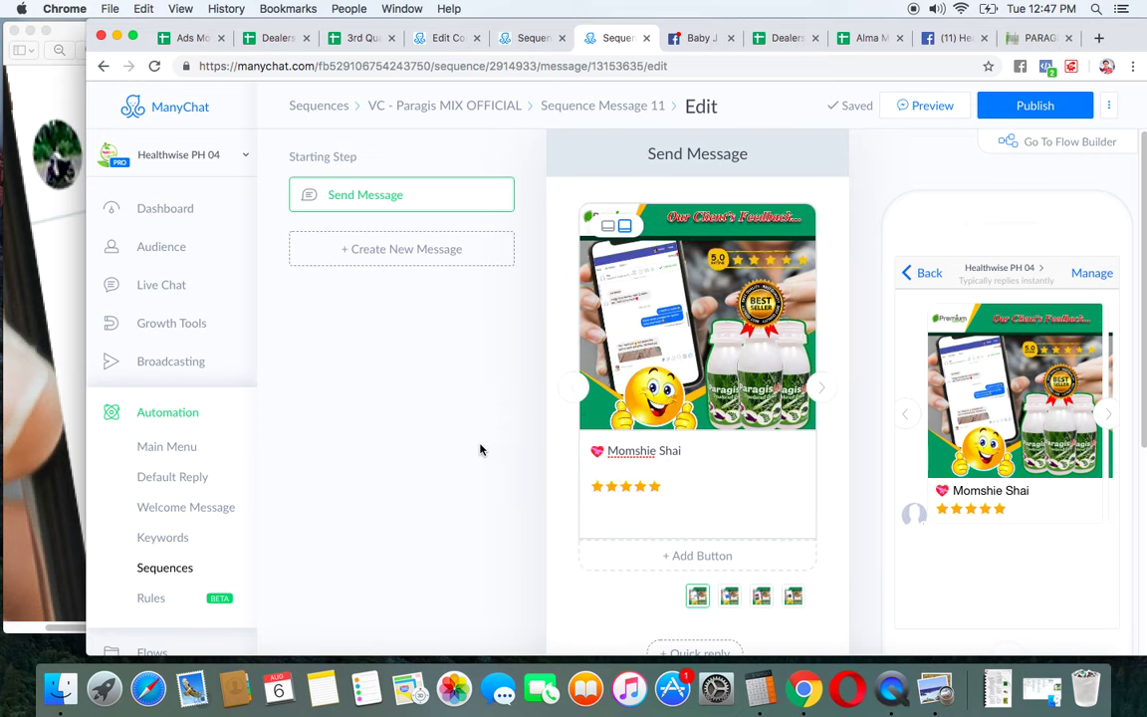
Bring the PARAGIS TEST NEW 6.jpg image to the front and close it
scroll(480, 450, "down", 5)
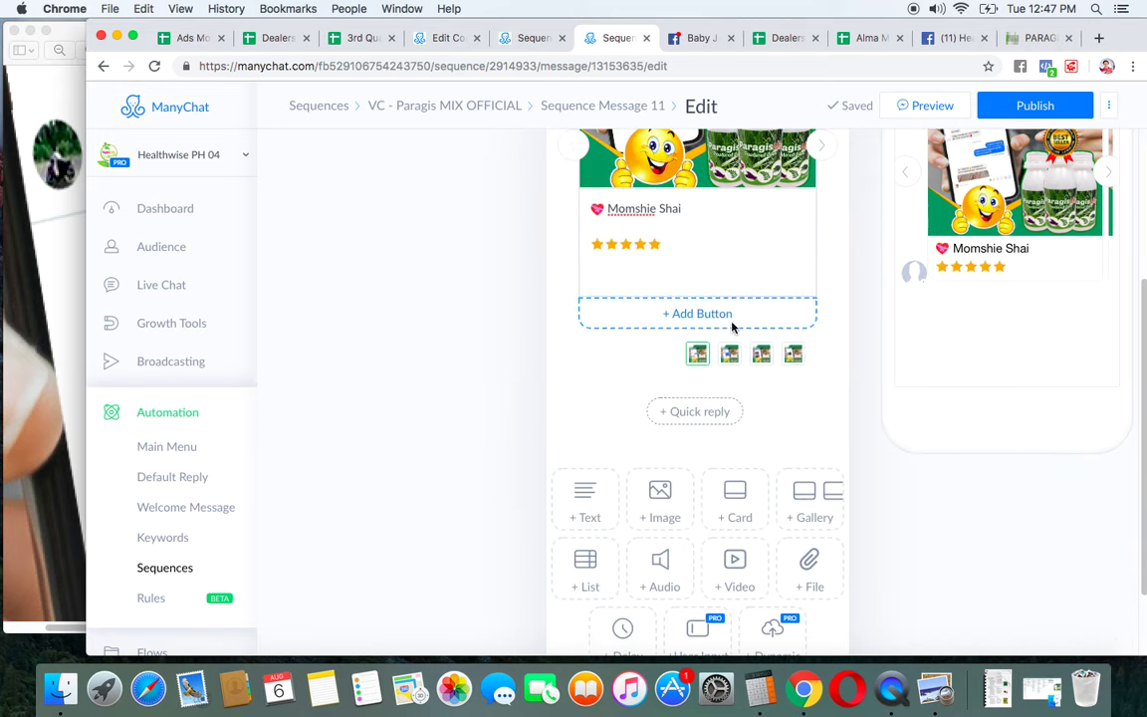
left_click(24, 90)
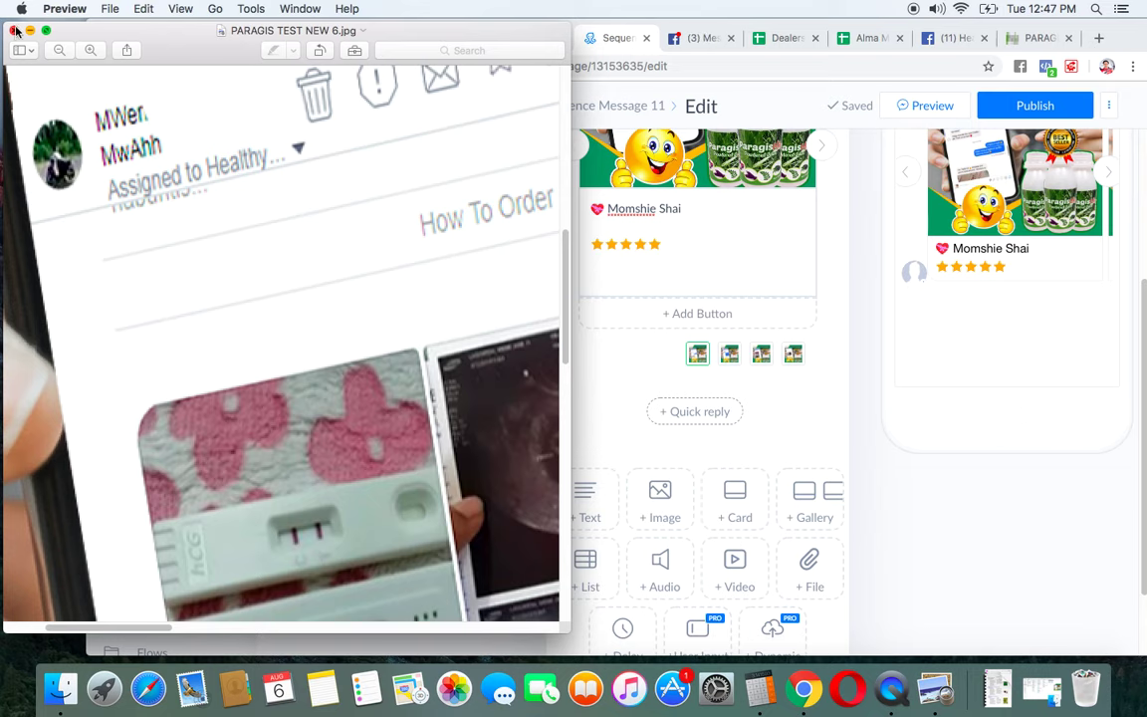
key("super+w")
Add a text block to the message and move it above the testimonial gallery
scroll(445, 299, "up", 5)
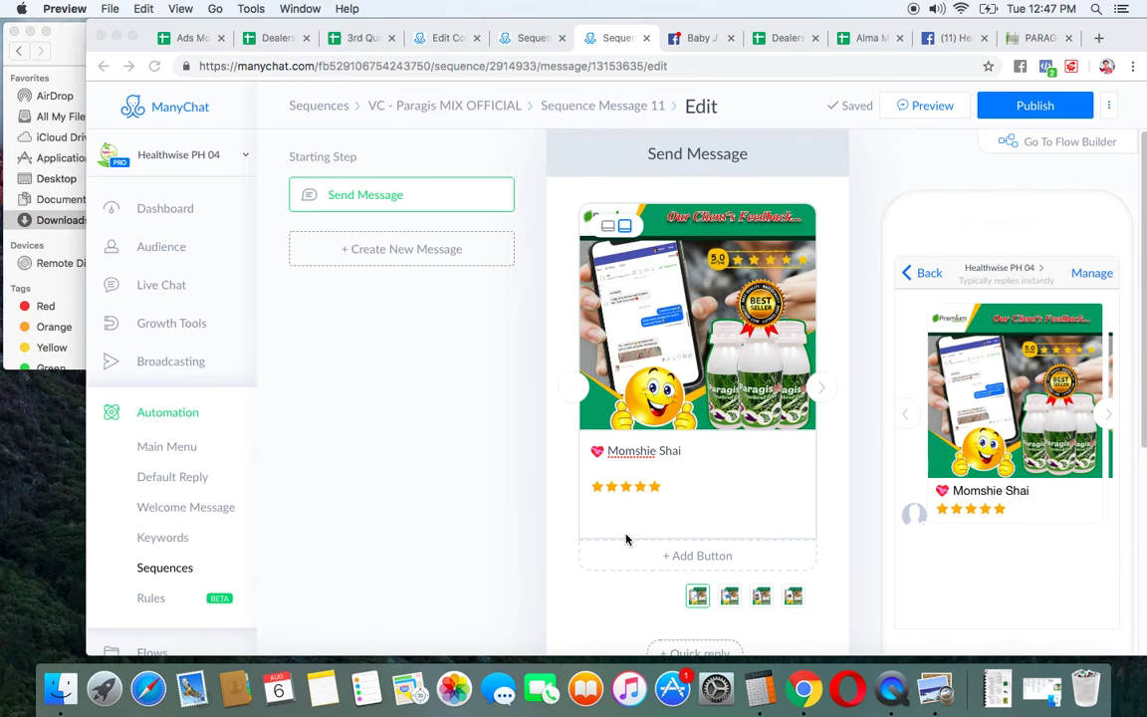
scroll(630, 535, "down", 1)
scroll(648, 547, "down", 4)
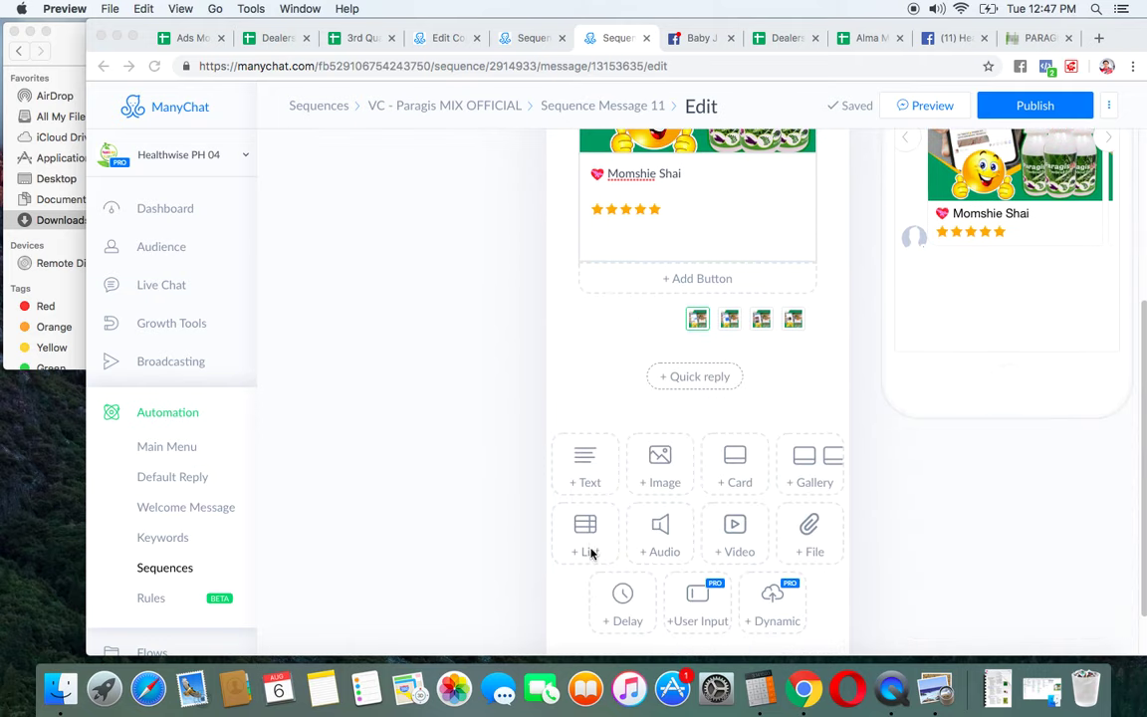
left_click(598, 460)
left_click(593, 462)
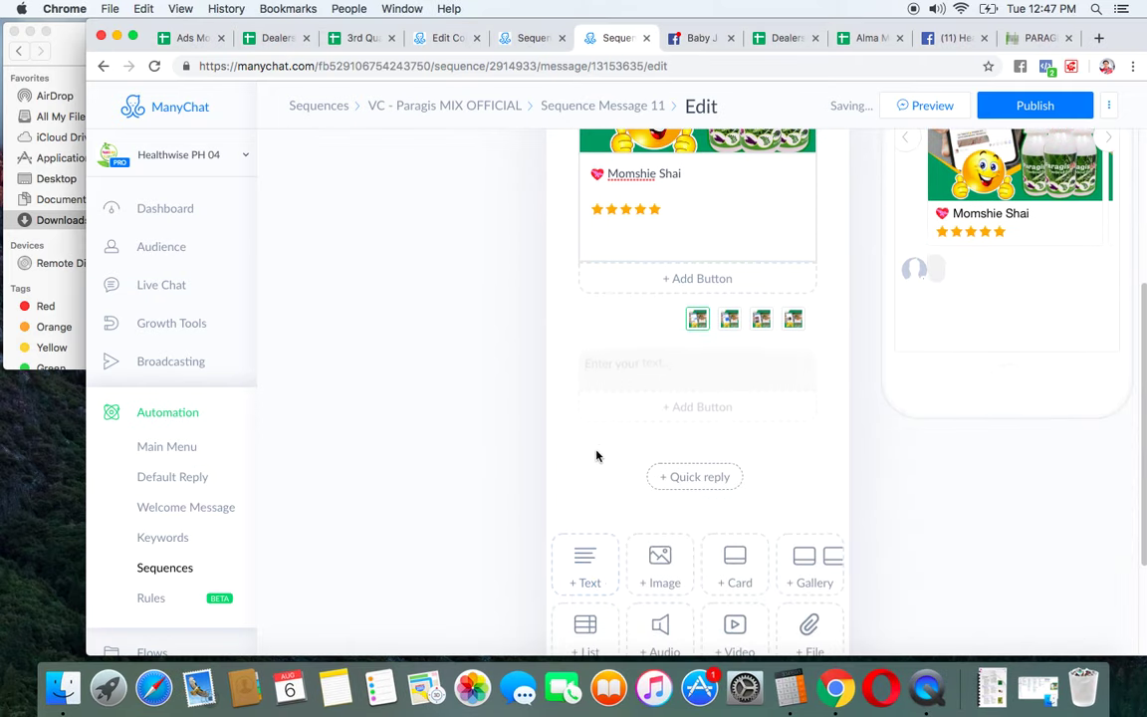
scroll(450, 376, "up", 5)
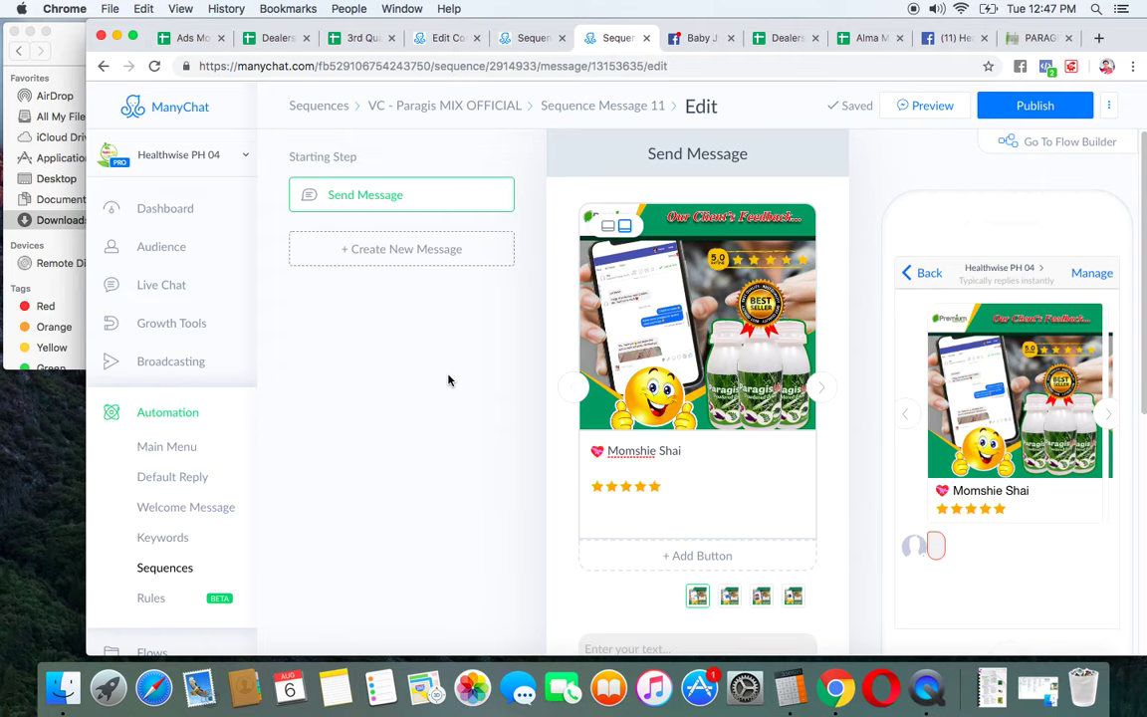
scroll(802, 438, "down", 3)
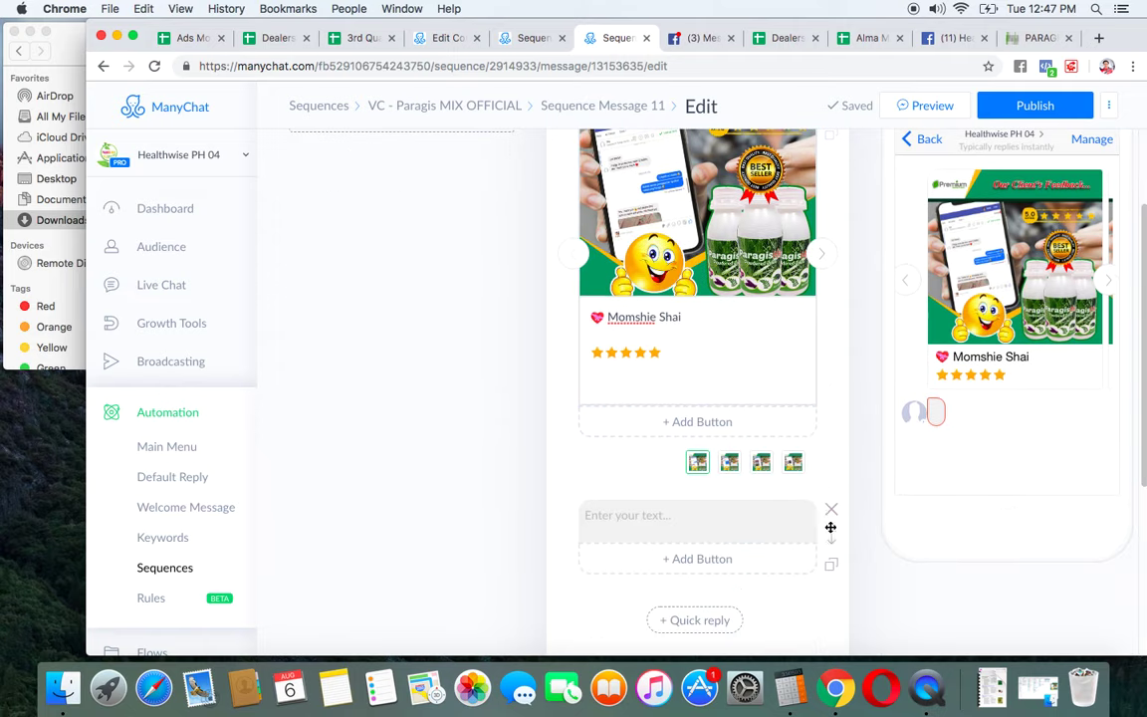
left_click_drag(832, 538, 820, 141)
Enter "Introduction" as the content of the text block above the gallery
left_click(663, 165)
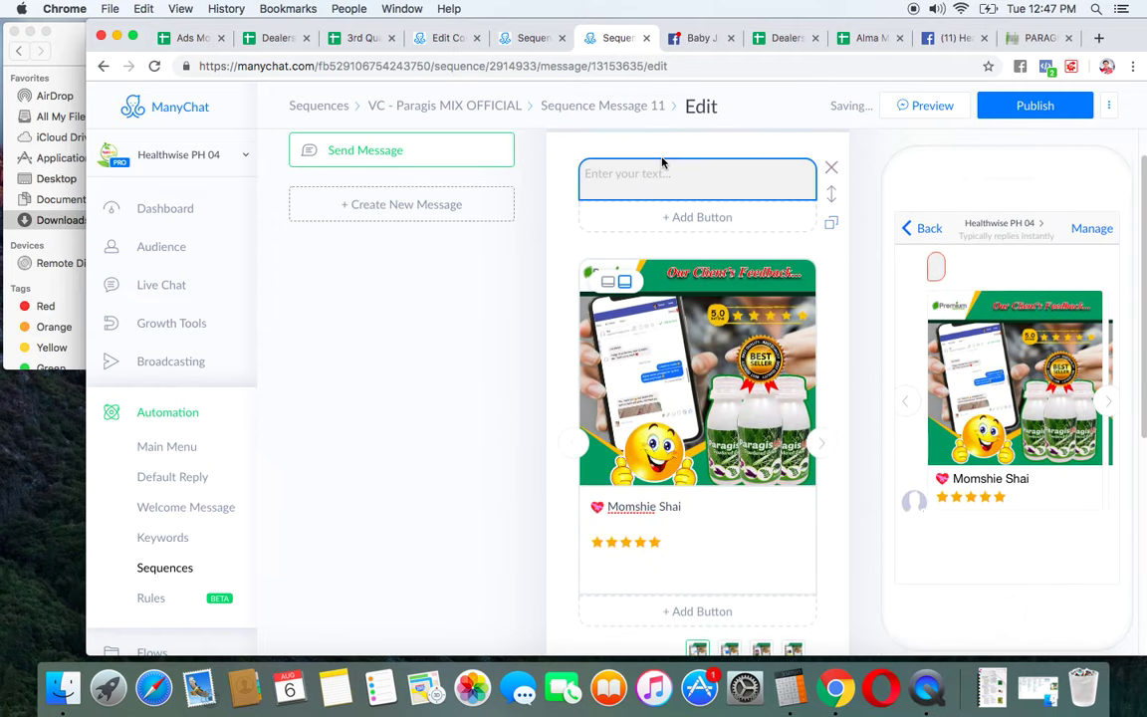
type("Intro")
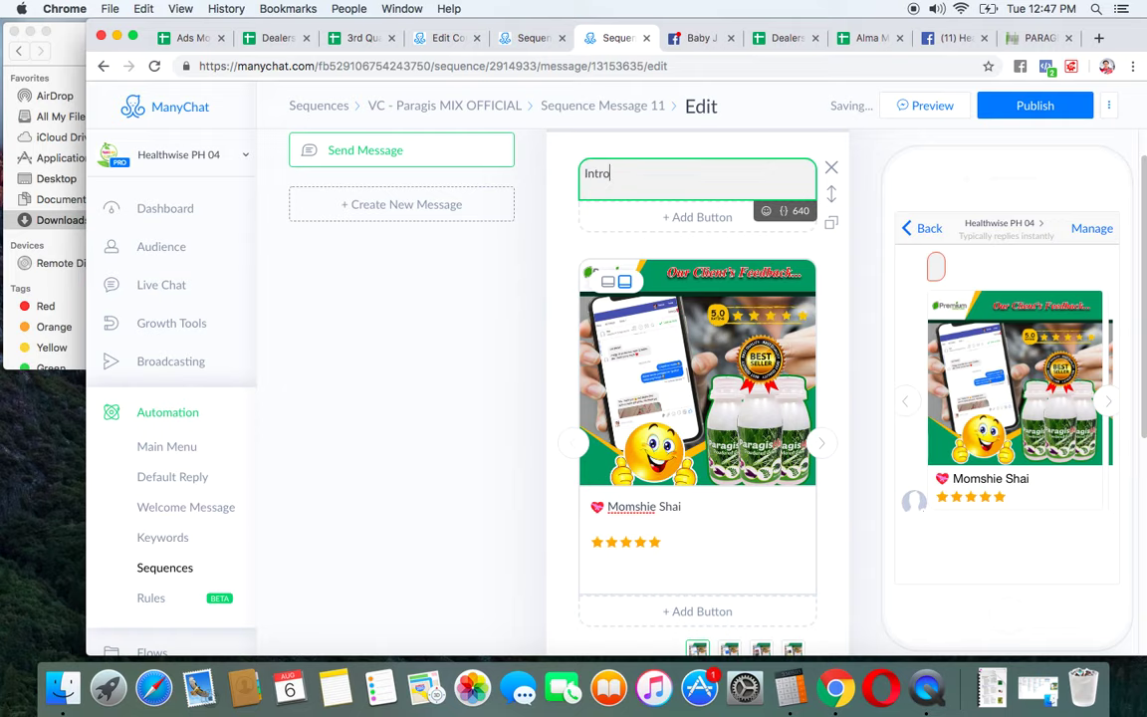
type("duction")
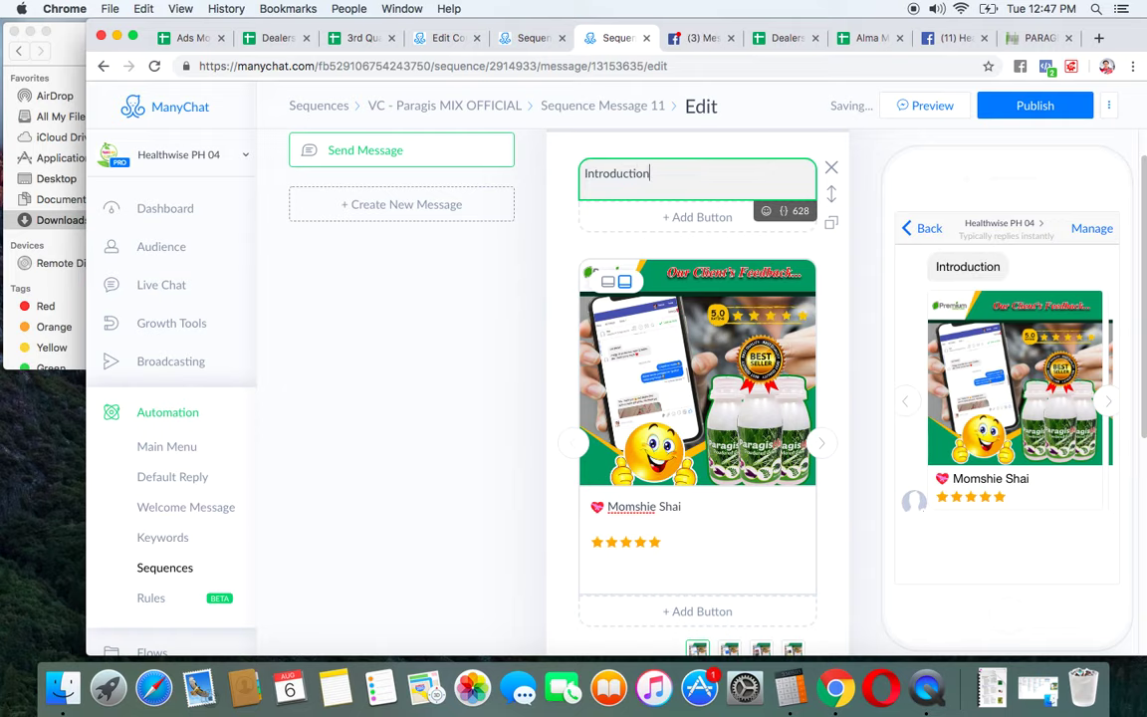
Add a text block and a delay below the testimonial gallery, placing the delay between the gallery and the new text block
left_click(462, 417)
scroll(532, 467, "down", 5)
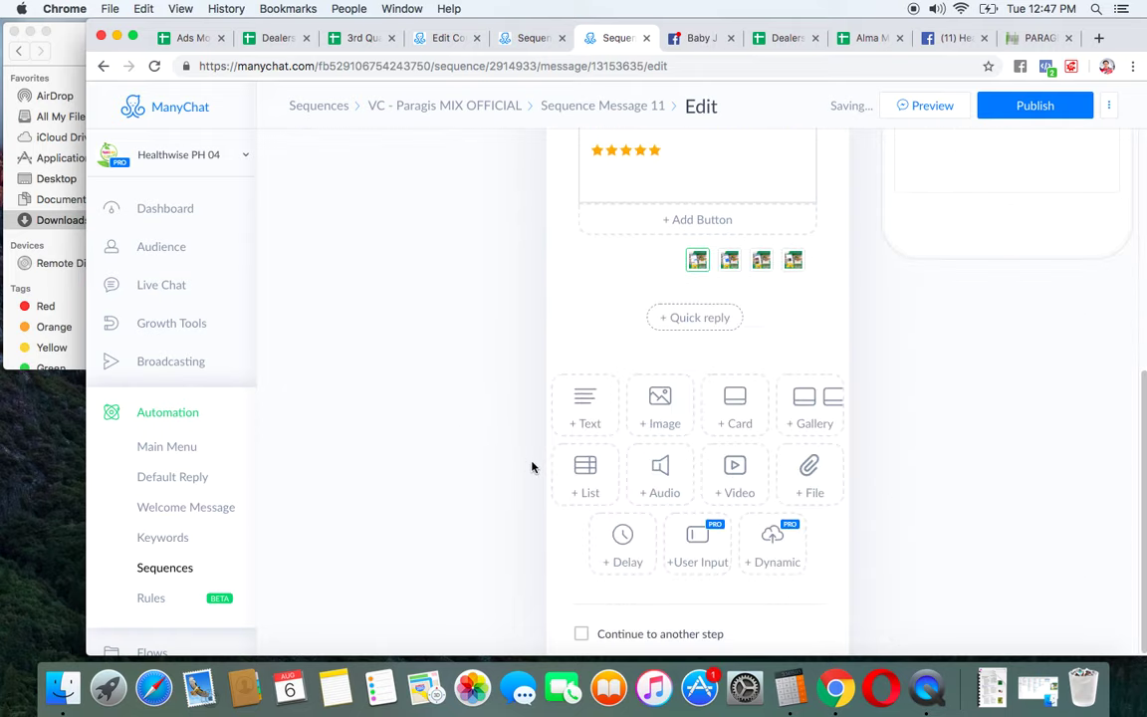
left_click(584, 403)
scroll(558, 458, "down", 3)
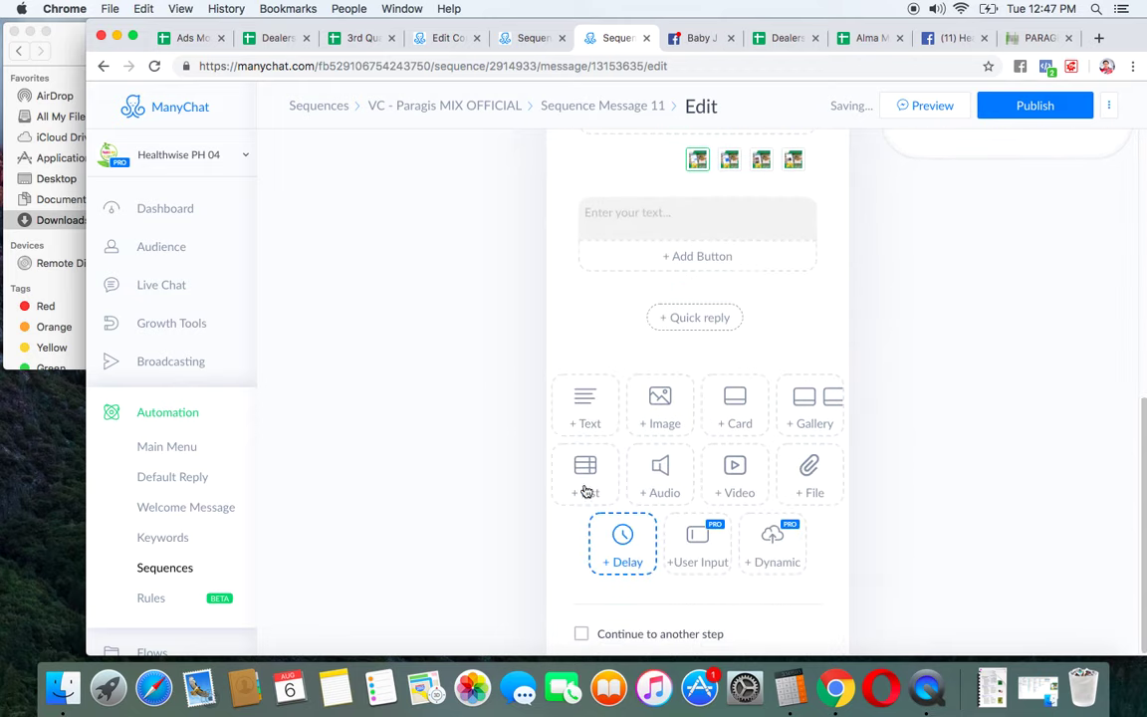
left_click(622, 546)
scroll(465, 420, "up", 3)
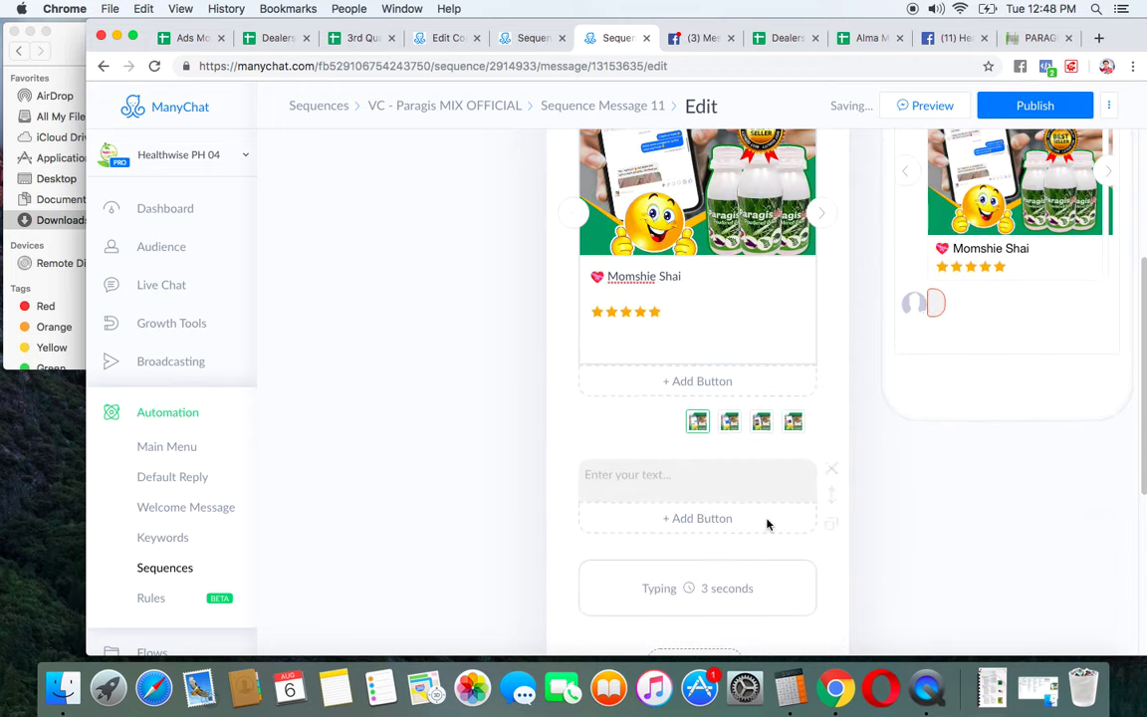
left_click_drag(839, 593, 824, 443)
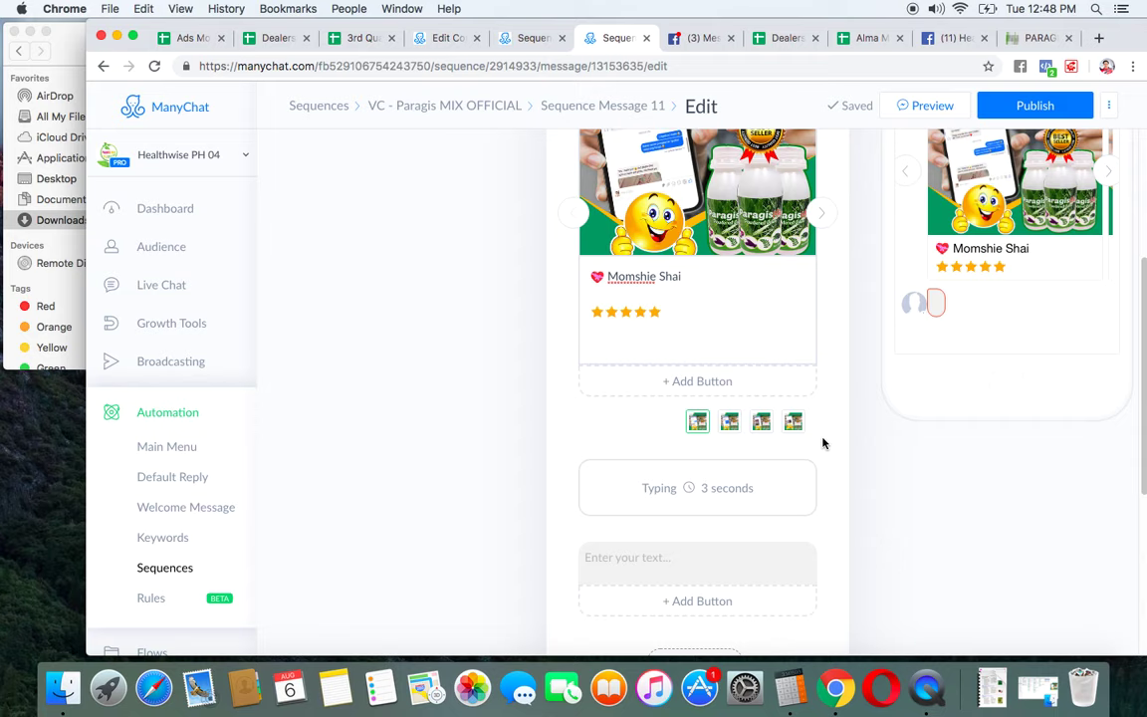
Set the typing delay below the gallery to 6 seconds
left_click(702, 480)
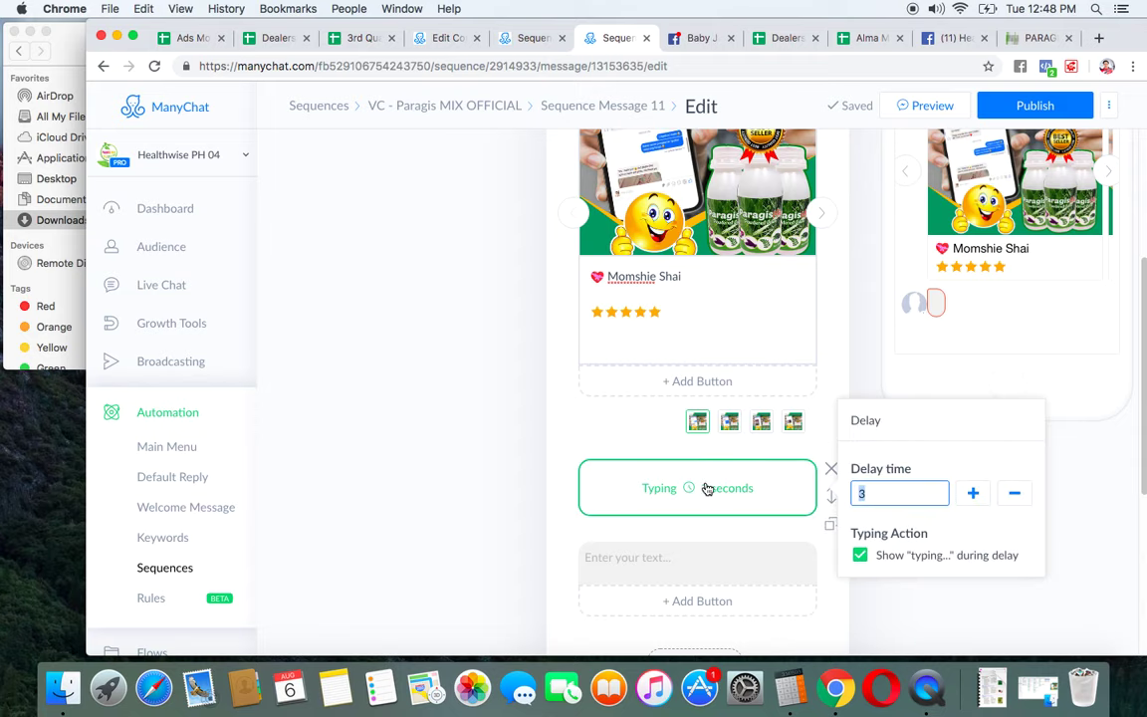
left_click(978, 495)
left_click(977, 495)
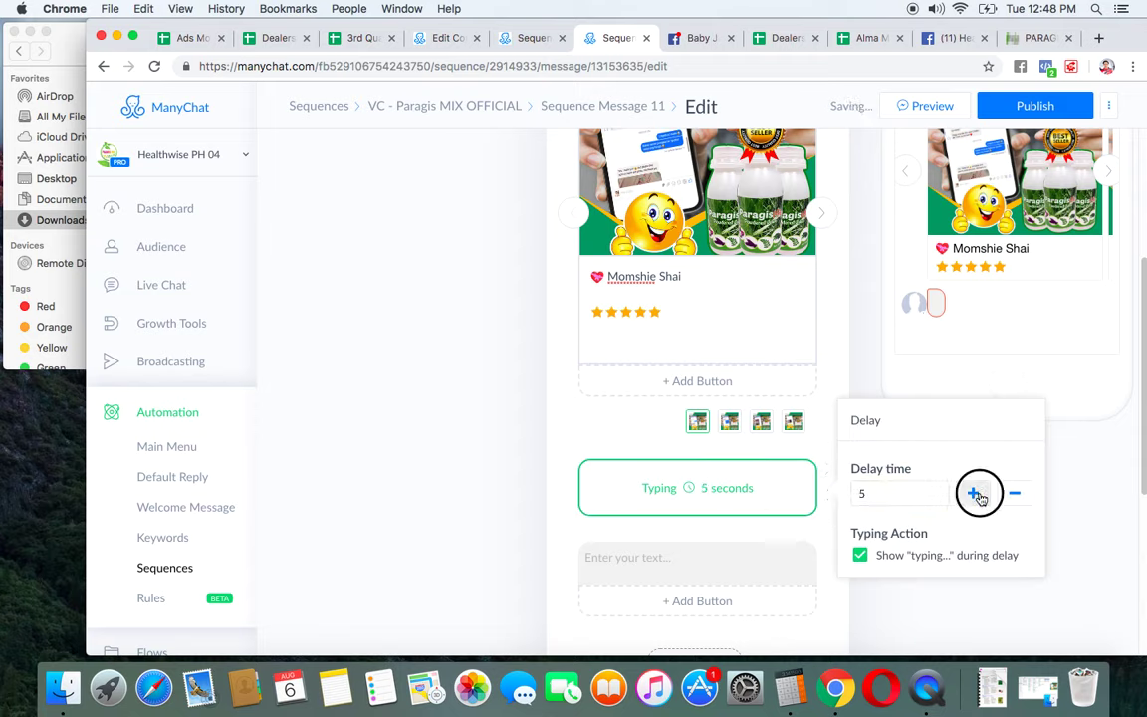
left_click(978, 495)
Enter "Additional message" as the content of the text block below the delay
left_click(646, 576)
scroll(458, 470, "down", 4)
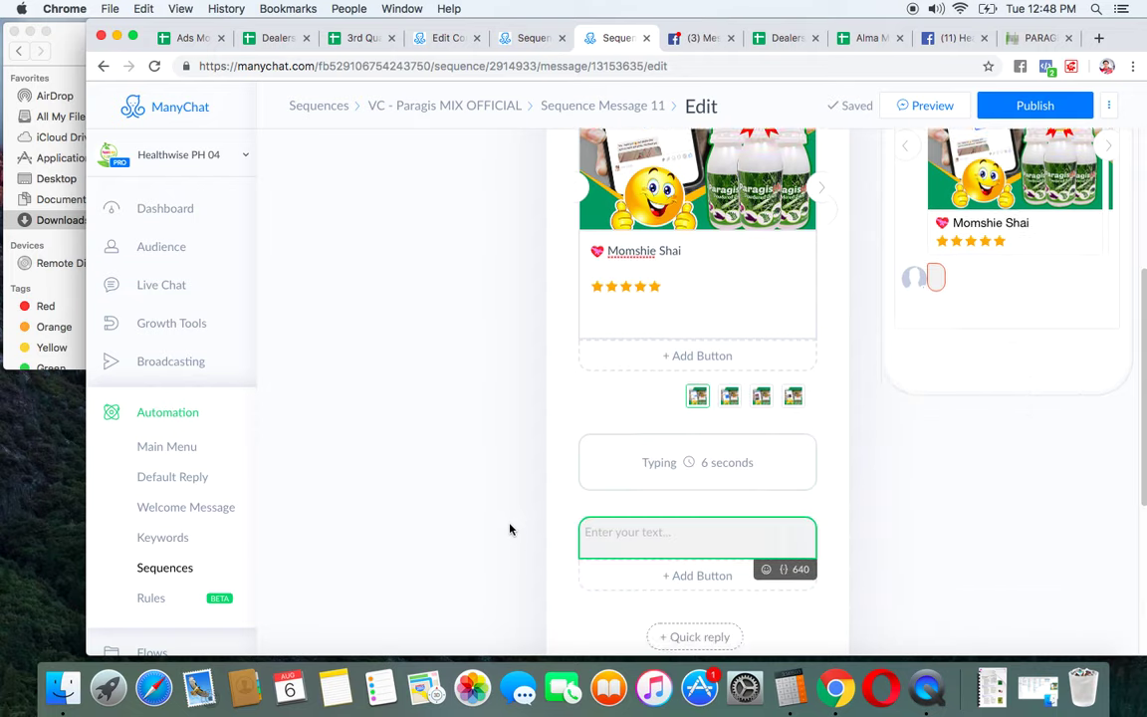
type("Ad")
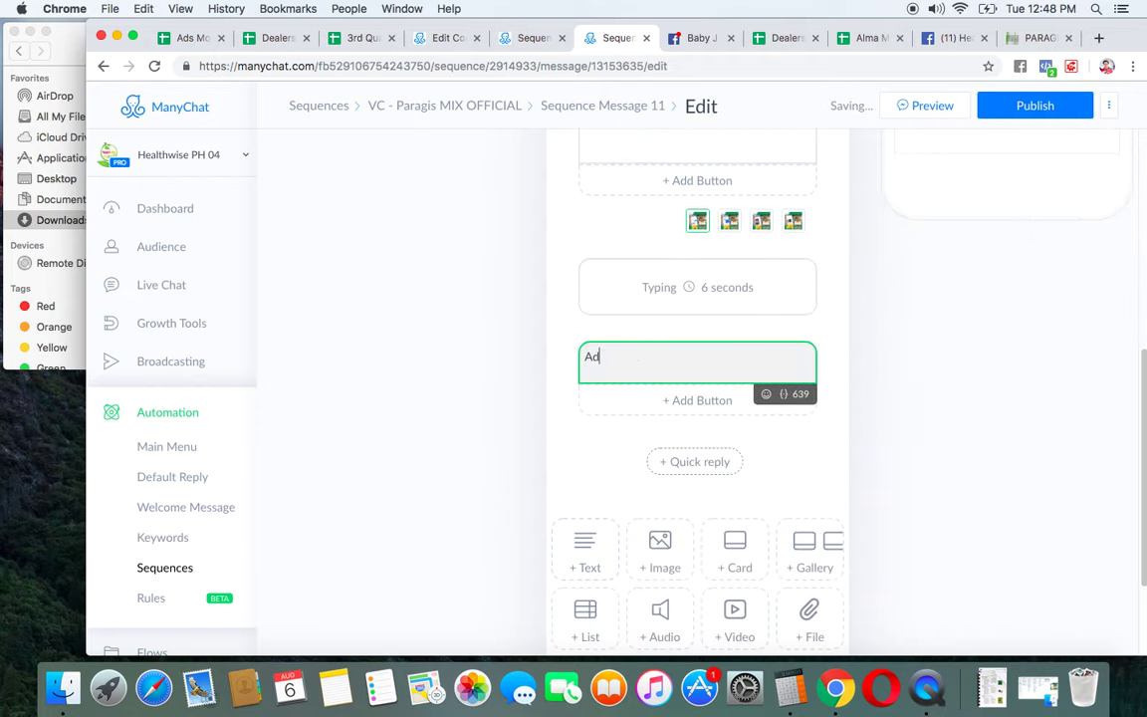
type("ditional message")
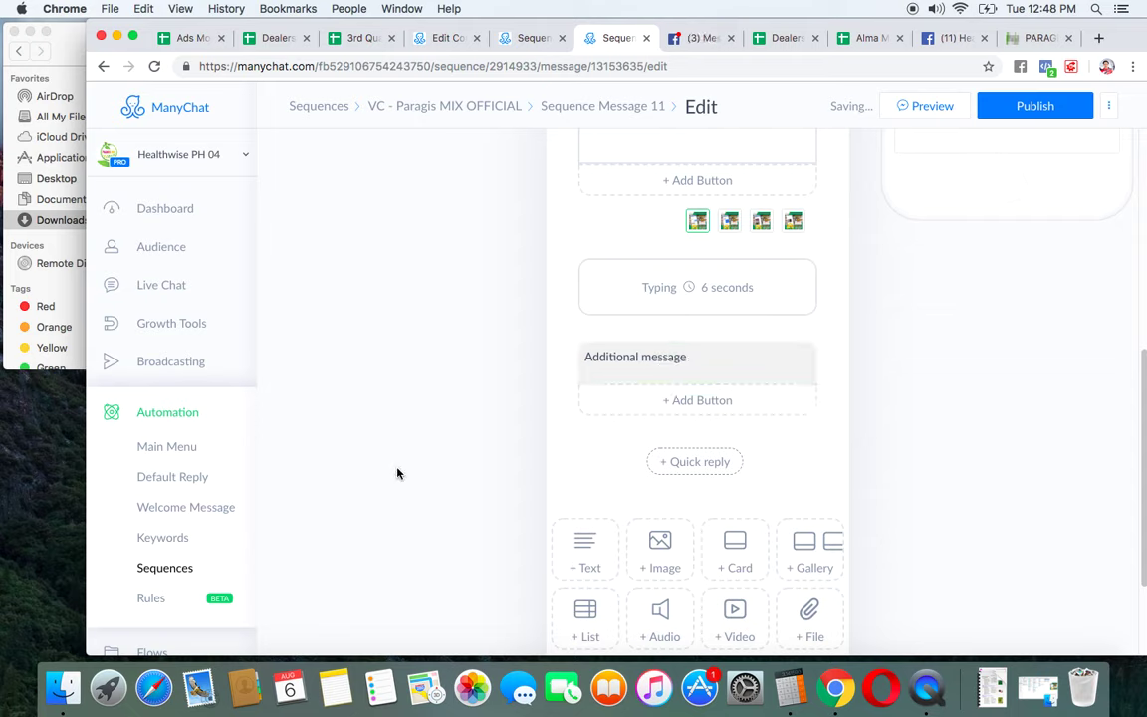
Add a button titled "HOW TO ORDER" to the "Additional message" text block
left_click(719, 402)
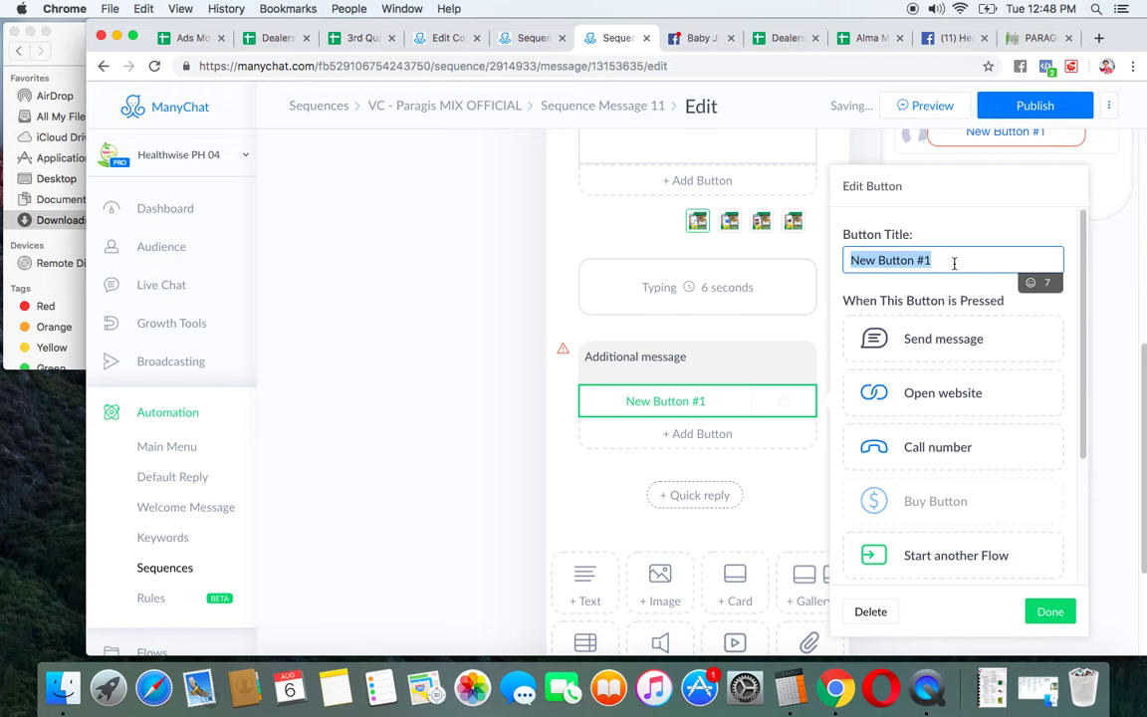
type("HO")
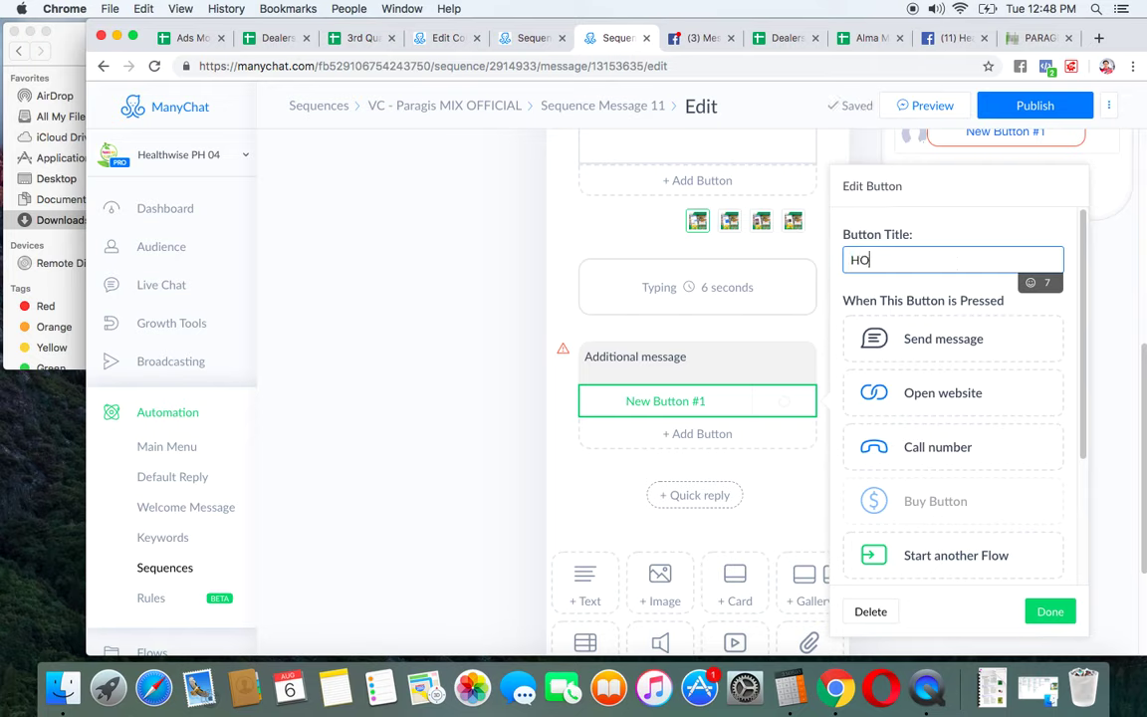
type("W TO ORDE")
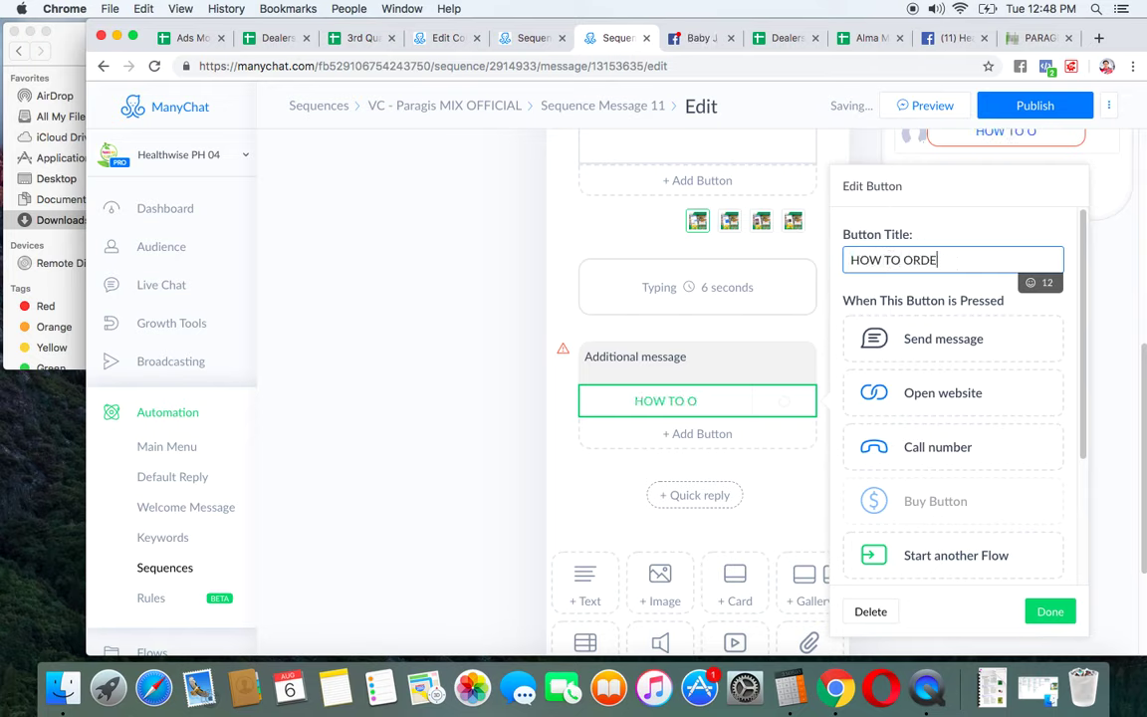
type("R")
Insert the heart-eyes emoji at the start of the button title
left_click(850, 258)
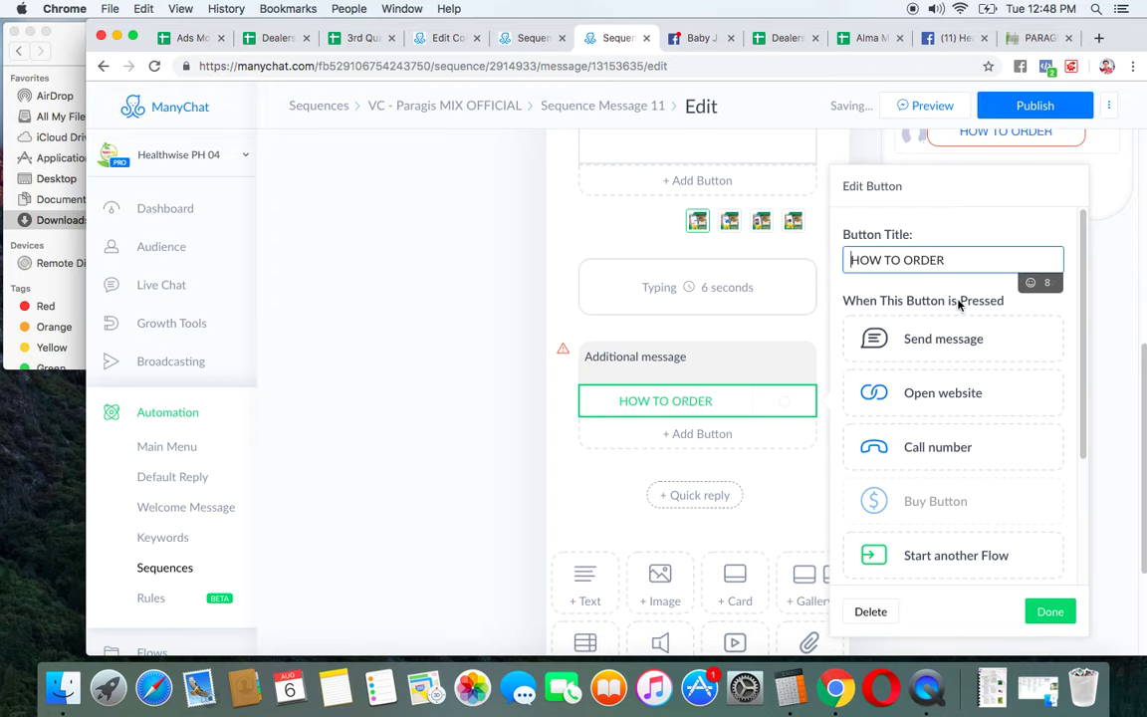
left_click(1029, 300)
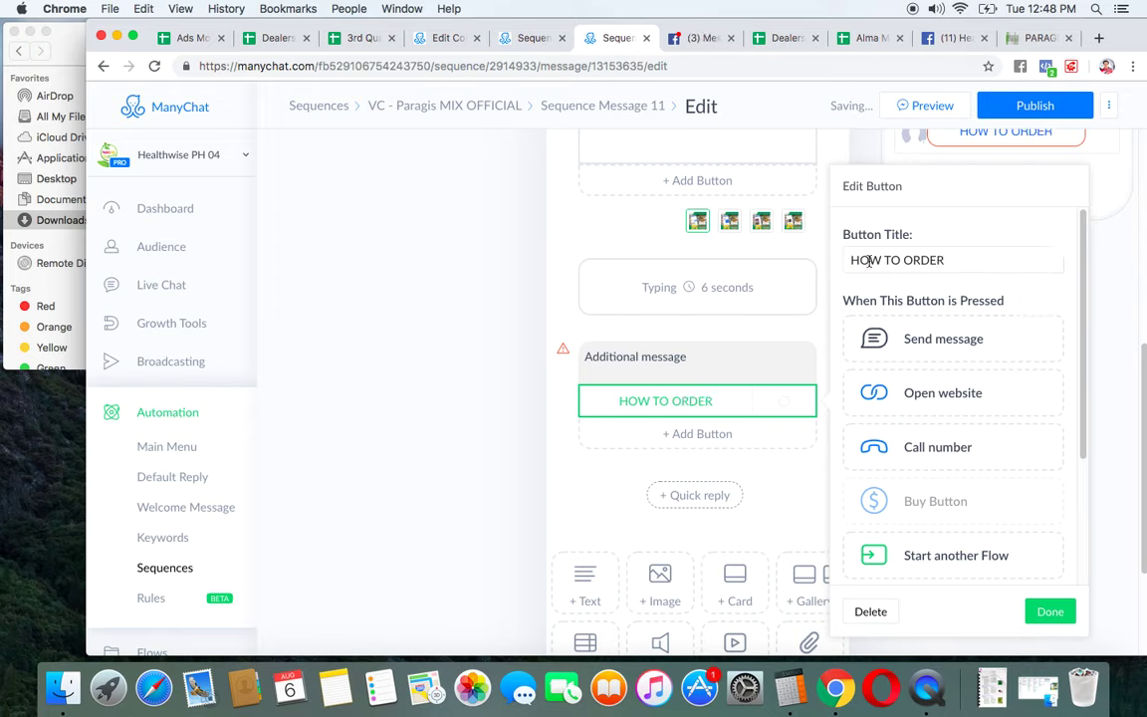
left_click(853, 259)
left_click(1032, 284)
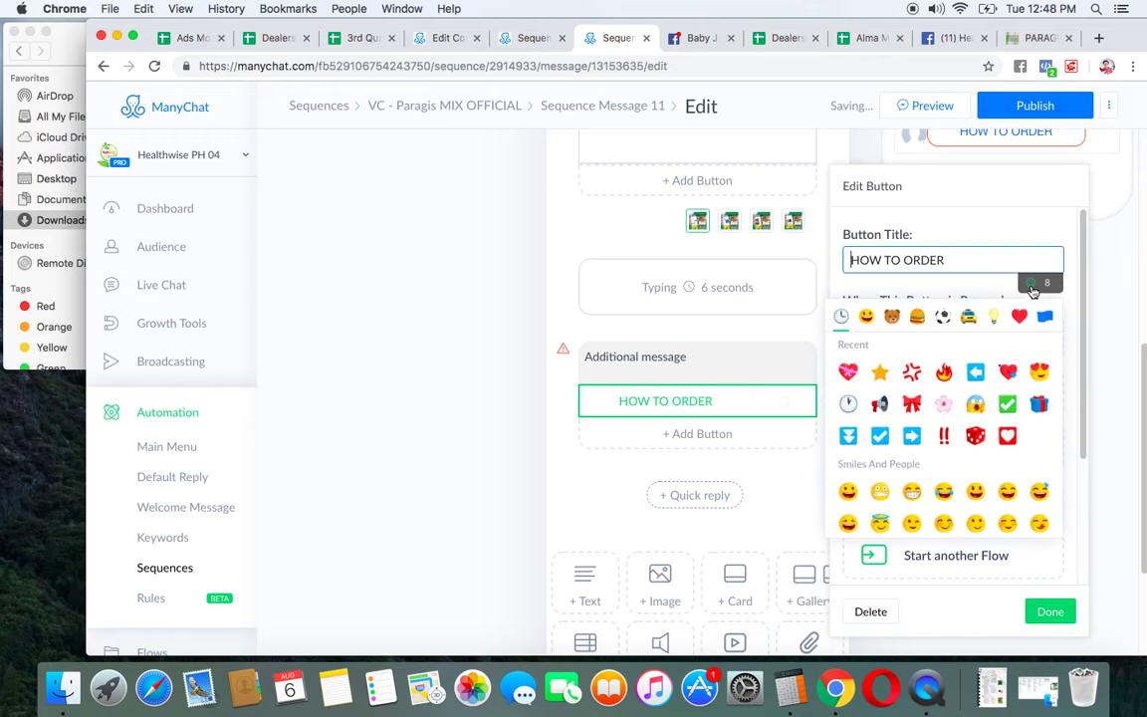
left_click(1039, 372)
Append a single star emoji to the end of the button title
left_click(979, 277)
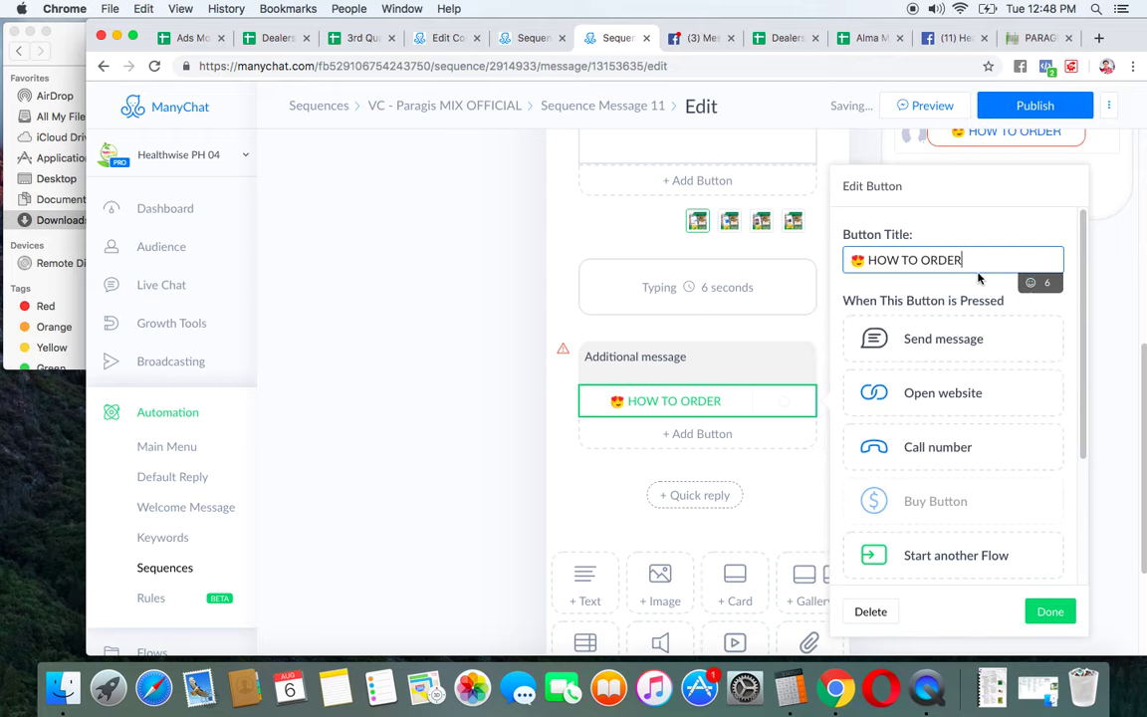
type("★★★★★")
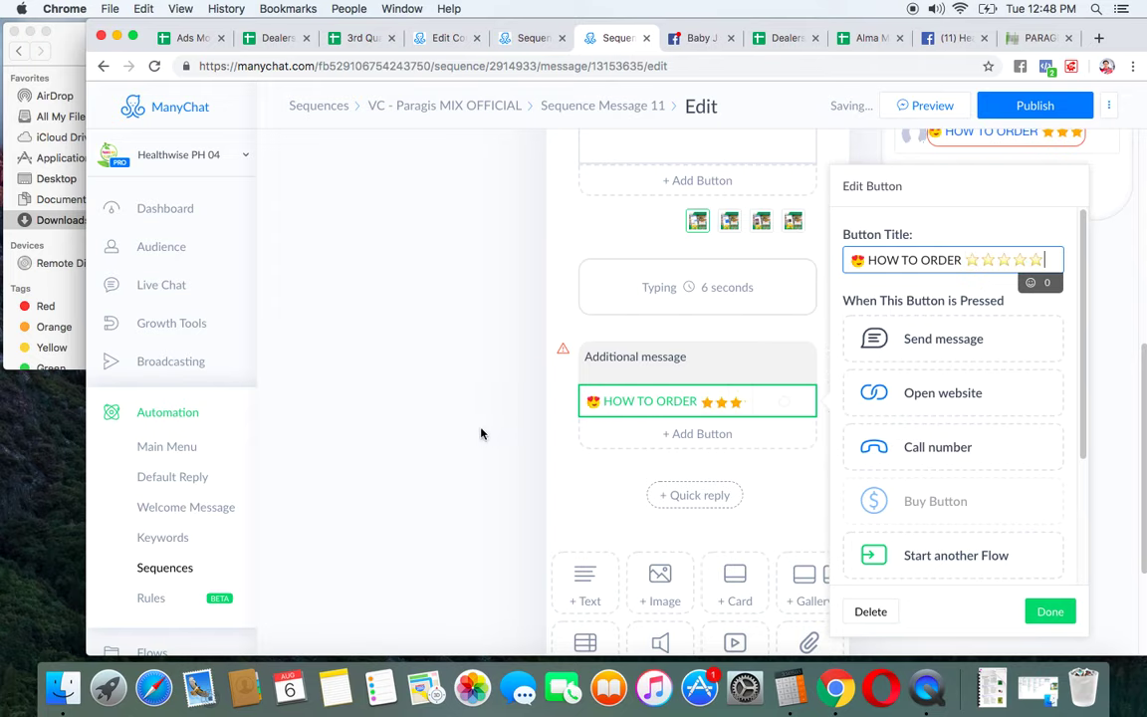
key("BackSpace")
key("BackSpace")
key("BackSpace")
key("BackSpace")
left_click(430, 417)
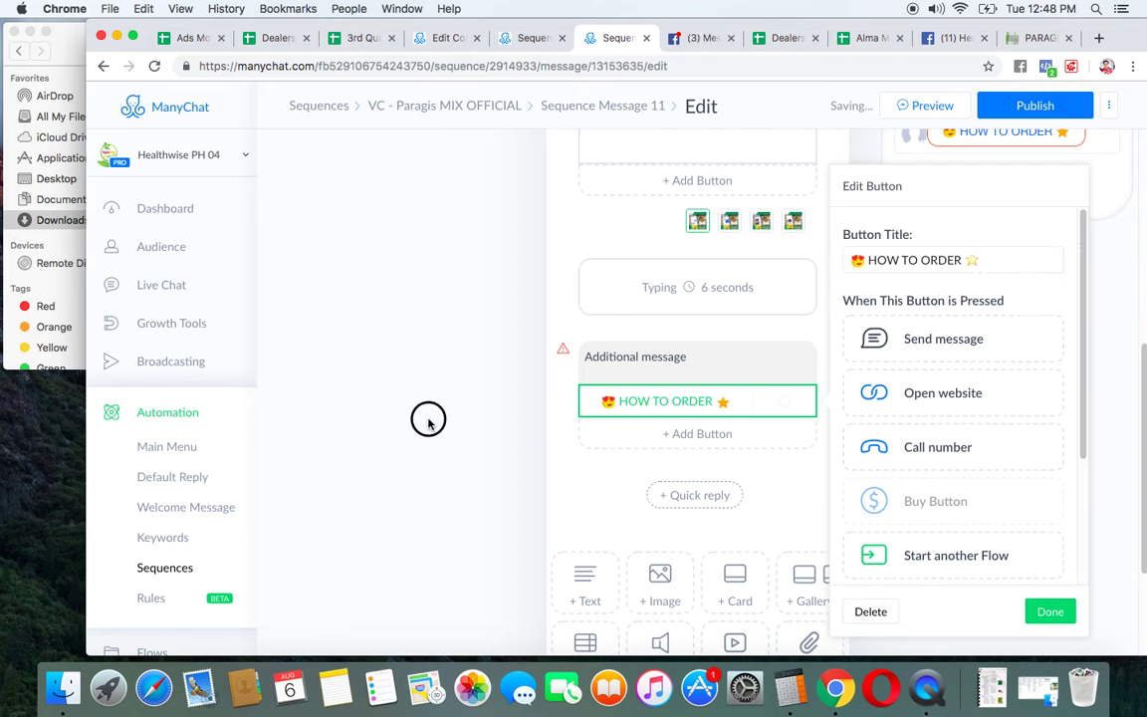
Set the button of the "Additional message" block to start another flow
left_click(665, 412)
scroll(956, 448, "down", 4)
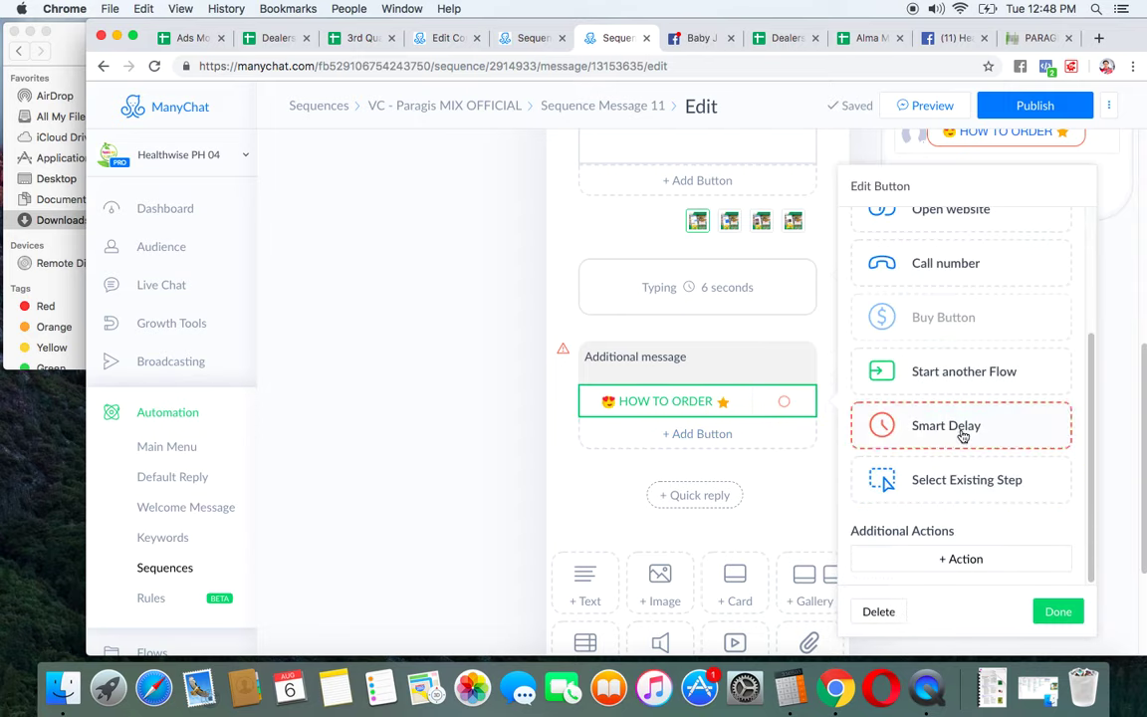
left_click(881, 369)
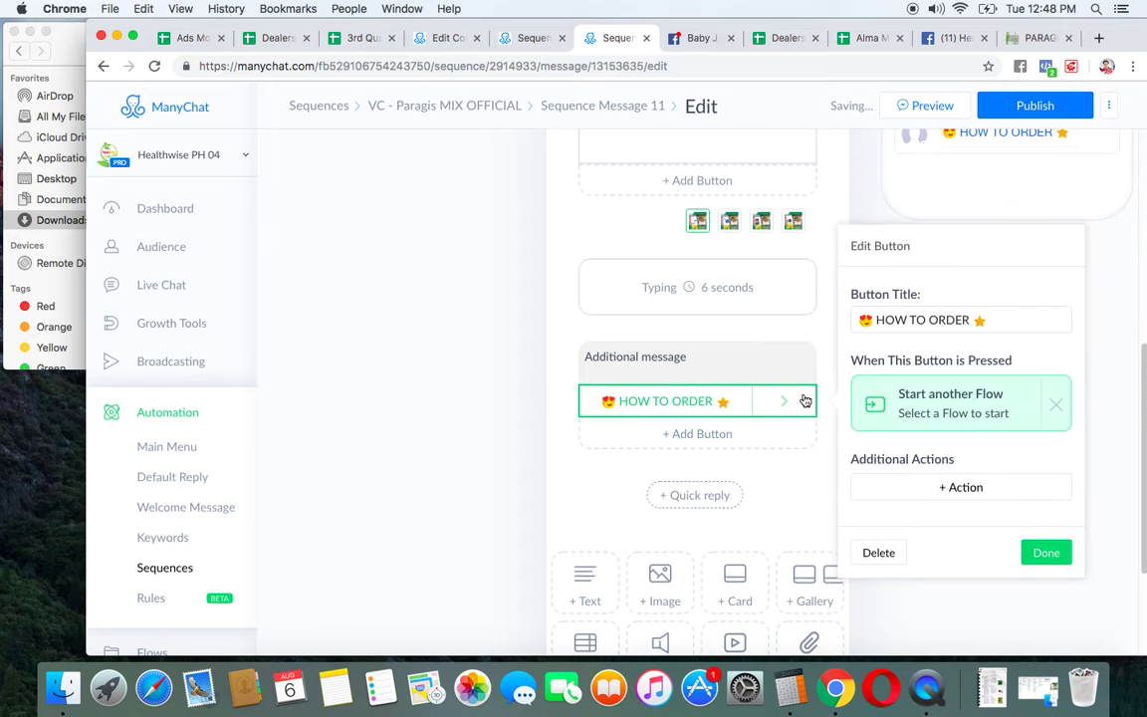
Change the wording of the button title to "HOW MUCH", keeping the emojis around it
left_click_drag(971, 321, 909, 320)
key("BackSpace")
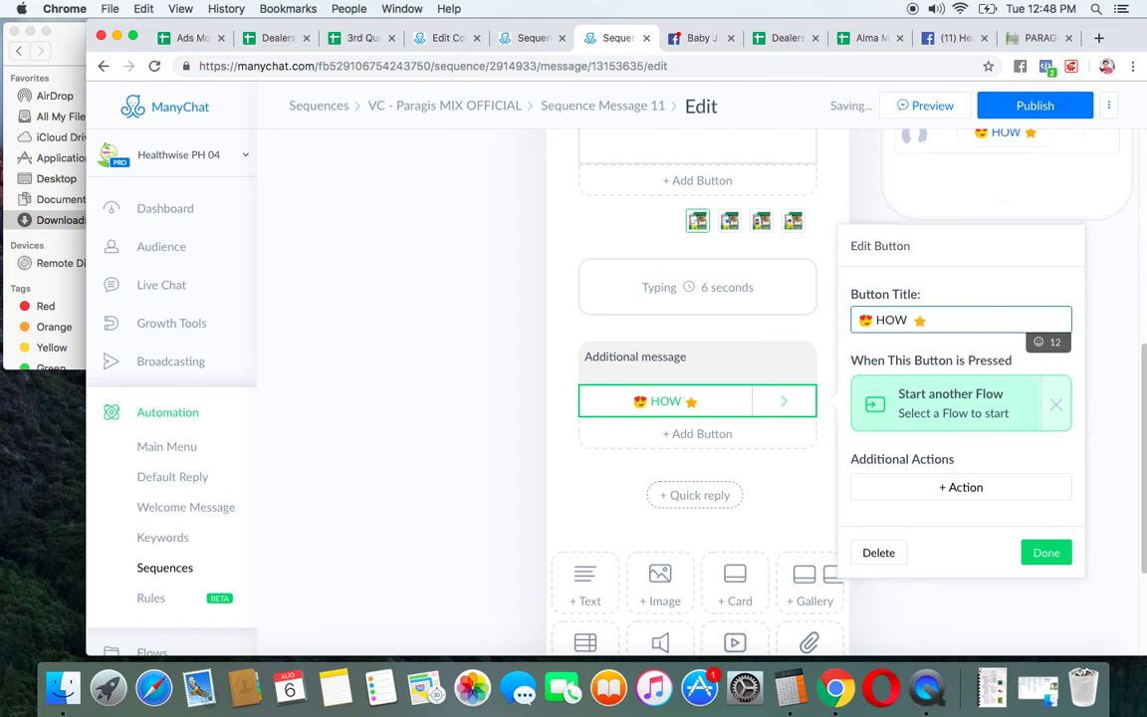
type("MUCH")
key("BackSpace")
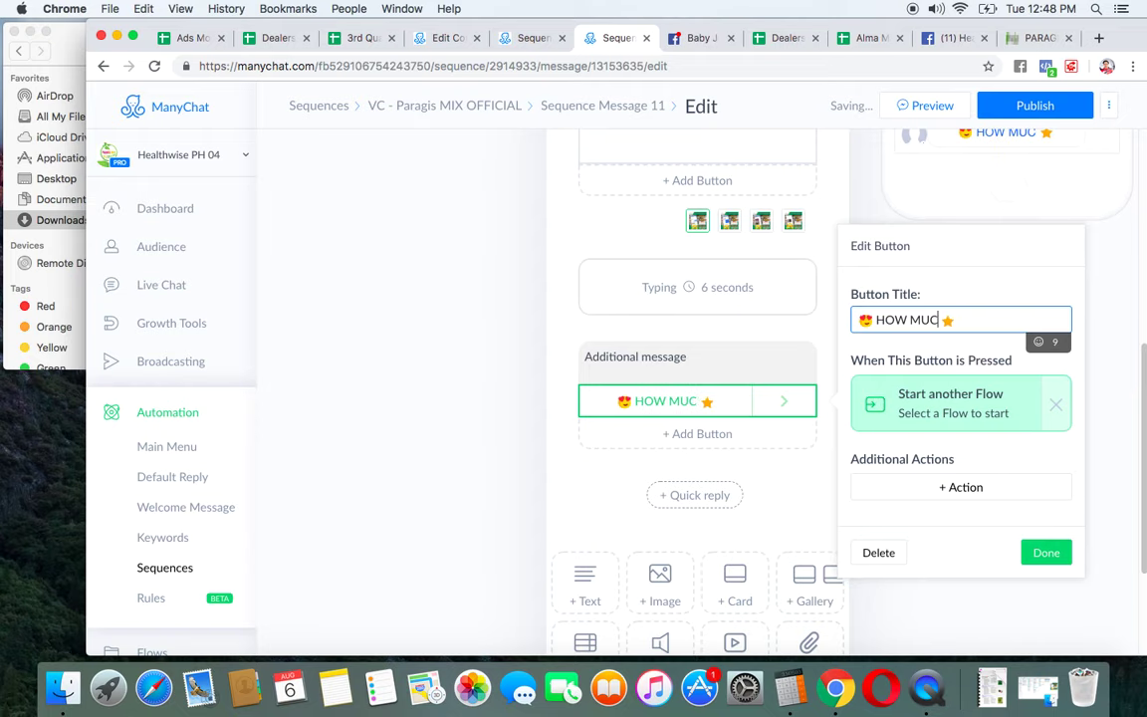
type("H")
Attach the existing flow "Aug - PARAGIS - HOW MUCH" to the button's flow step and publish the message
left_click(931, 416)
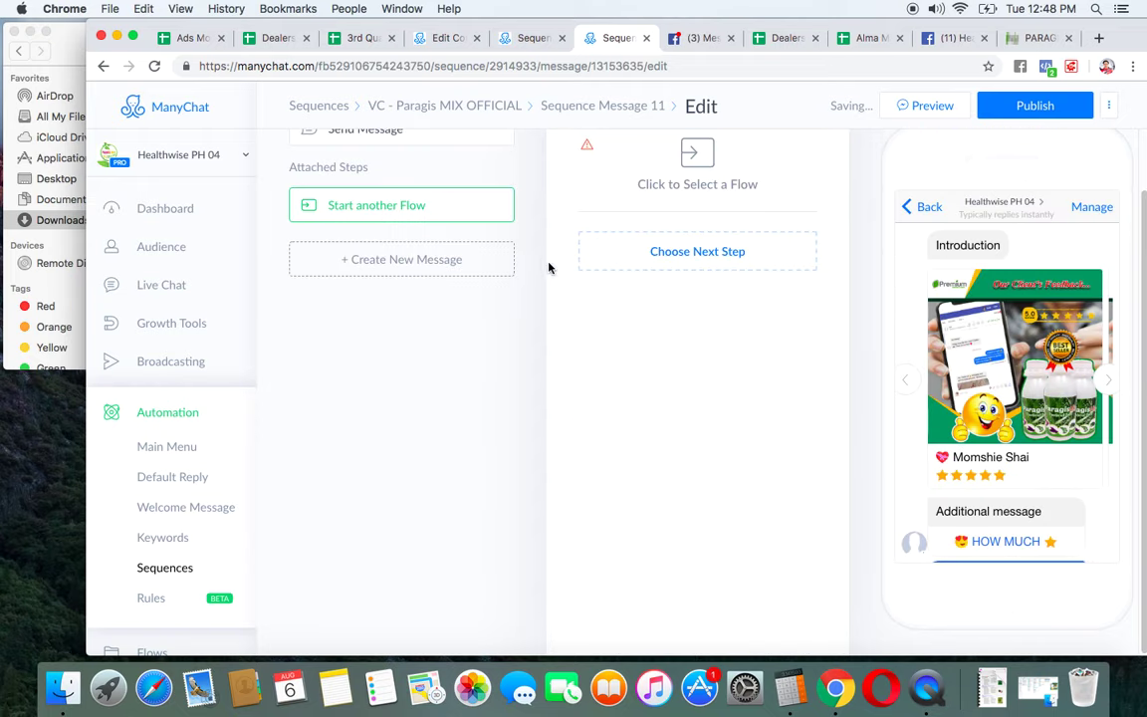
left_click(694, 146)
type("Aug")
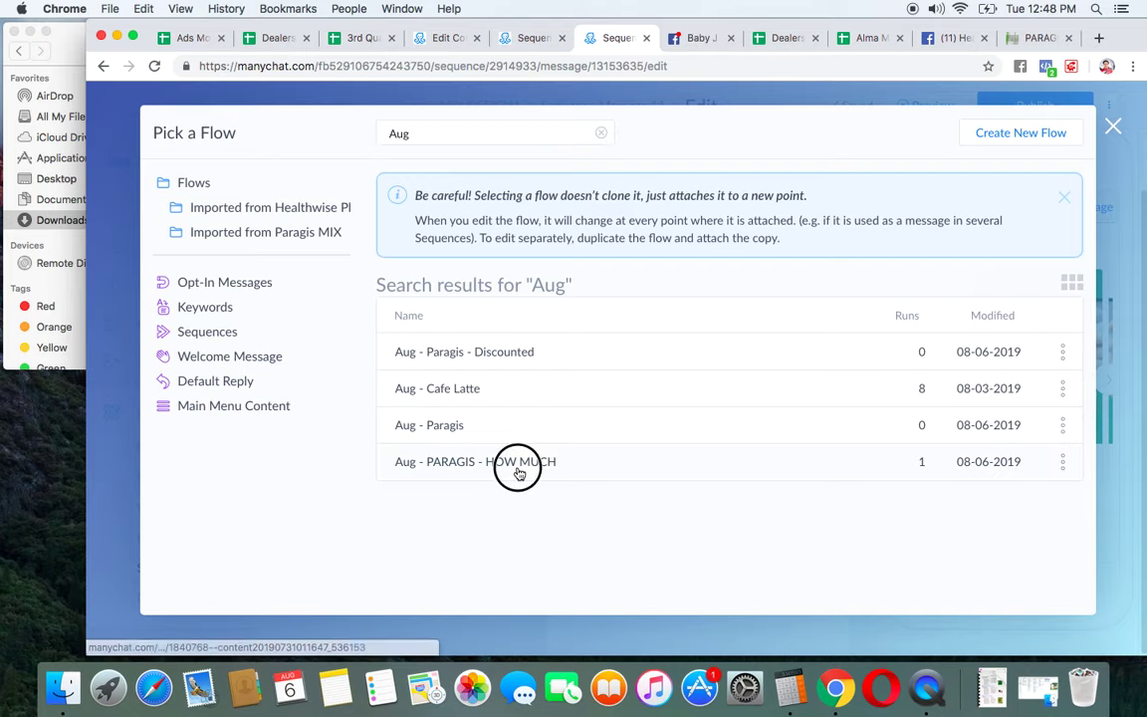
left_click(517, 465)
left_click(912, 590)
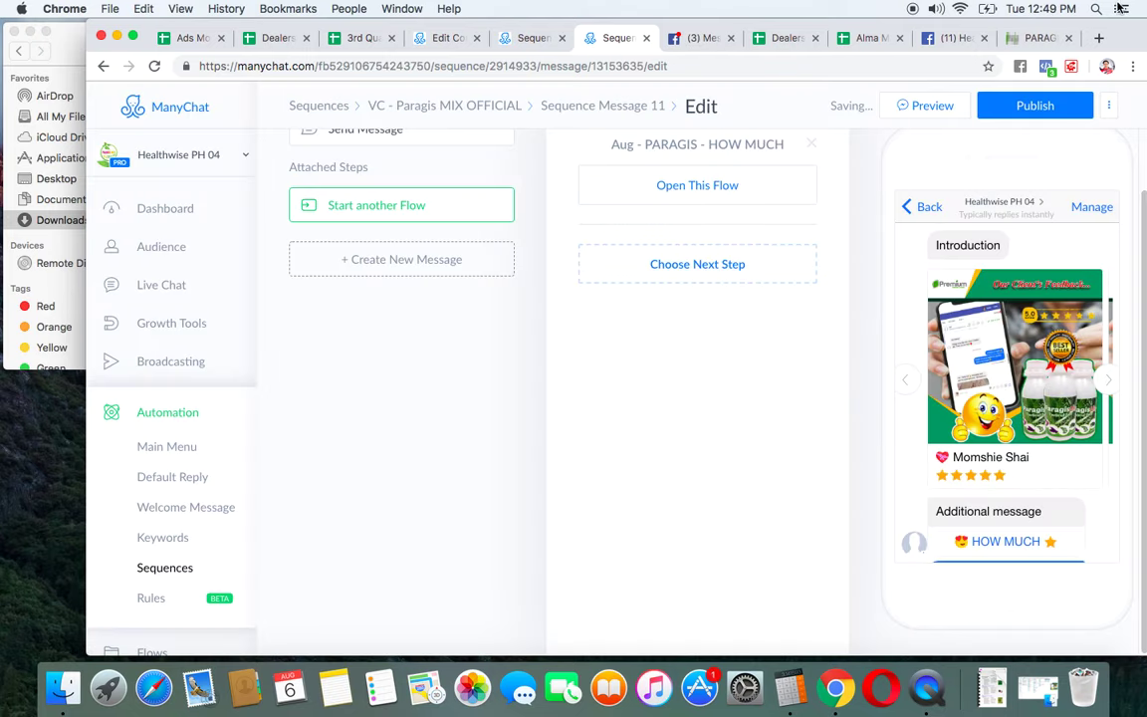
left_click(1070, 110)
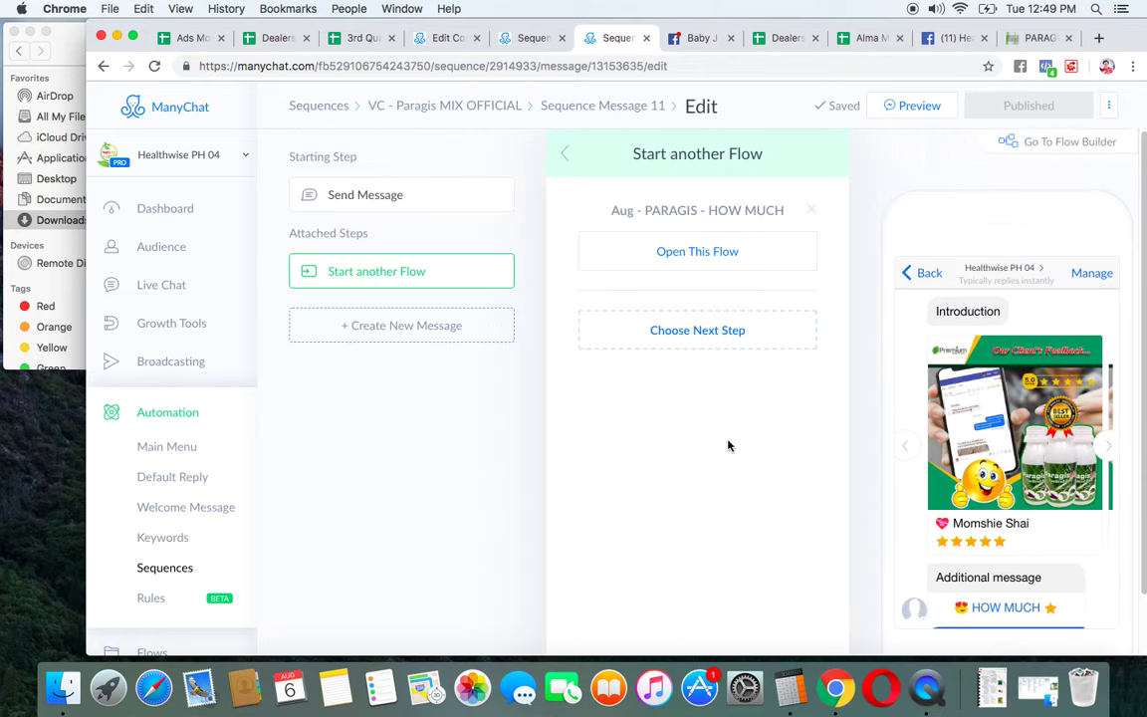
Return to the VC - Paragis MIX OFFICIAL sequence and move Sequence Message 11 between JOIN FB GROUP and OH NO!!
left_click(464, 103)
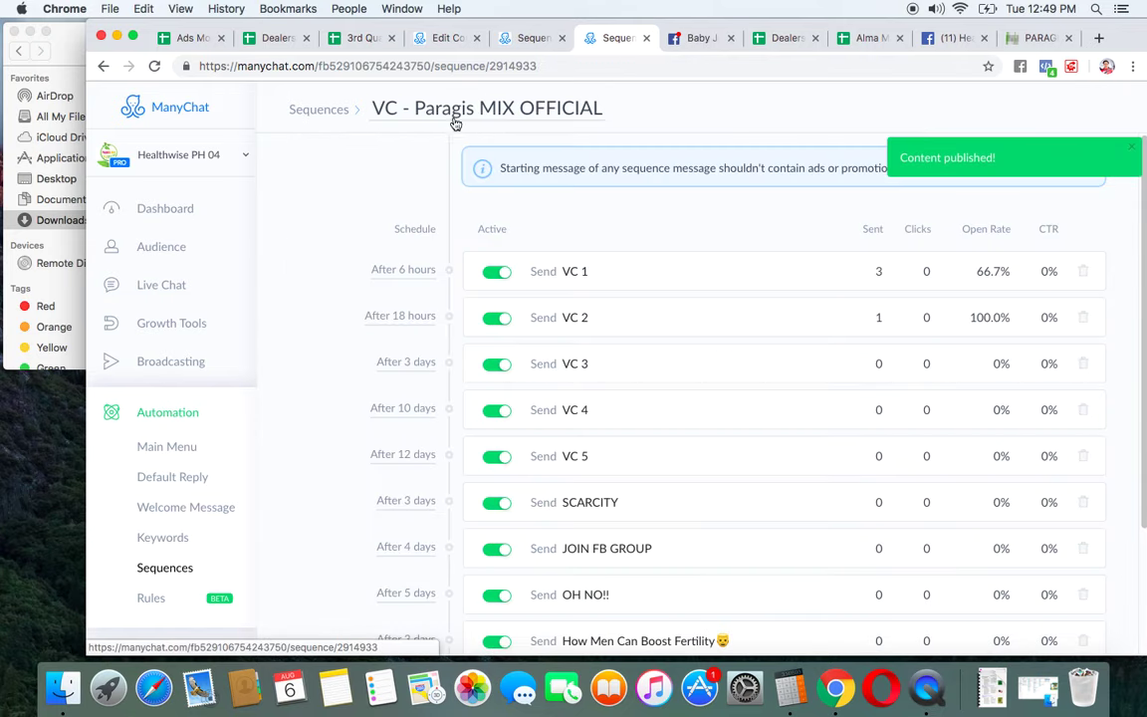
scroll(697, 498, "down", 3)
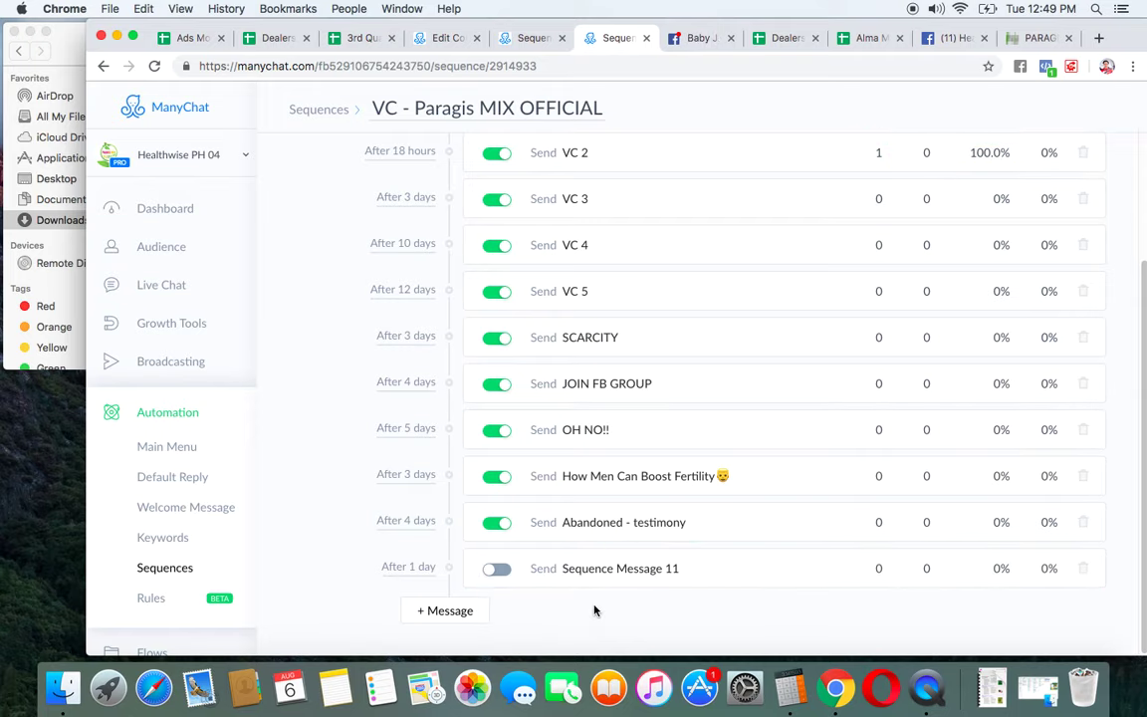
left_click_drag(471, 569, 476, 433)
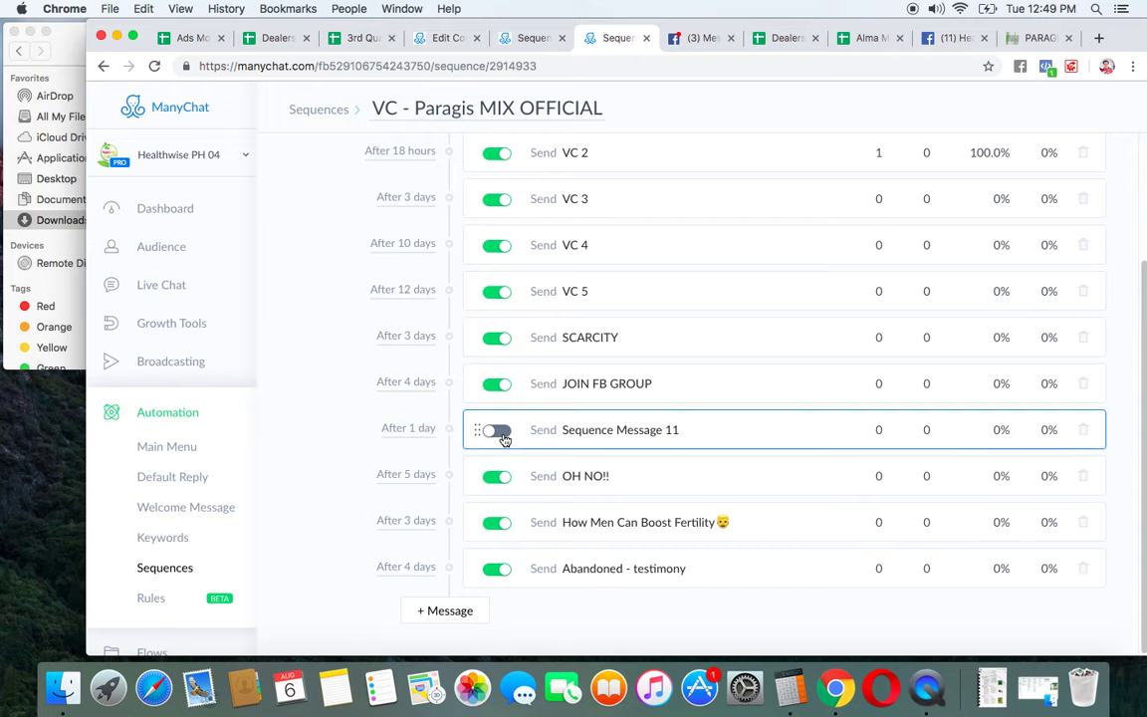
Open Sequence Message 11 and rename it "July 24 testimony"
left_click(649, 439)
left_click(625, 104)
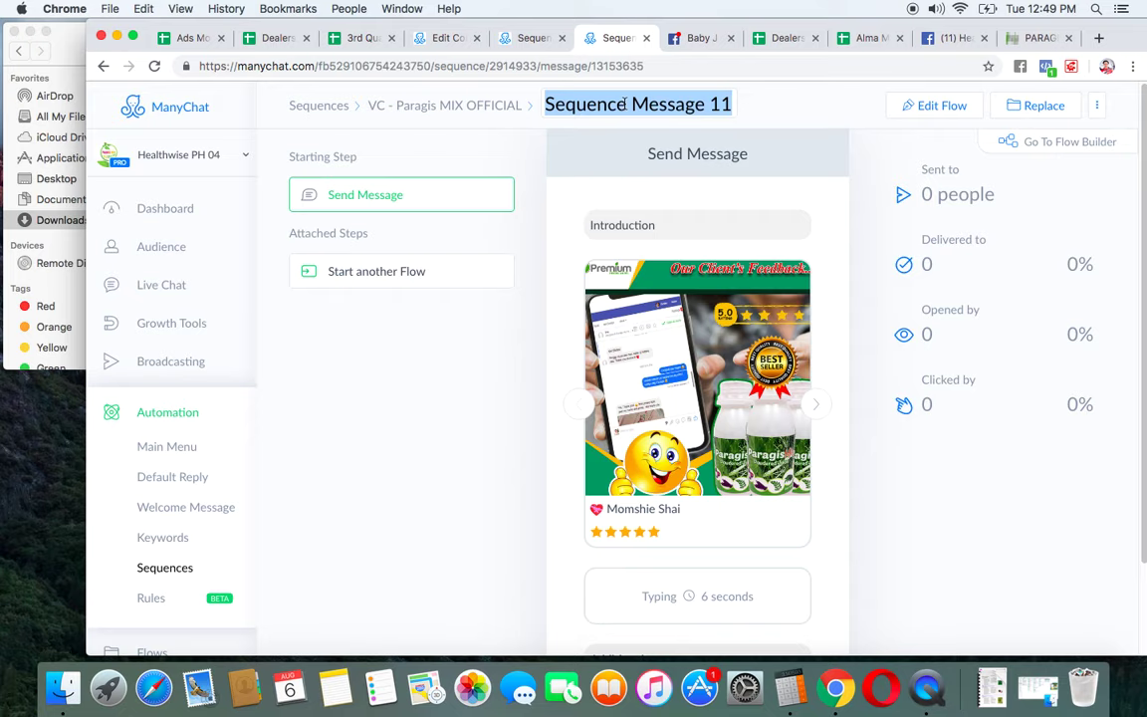
type("July 24")
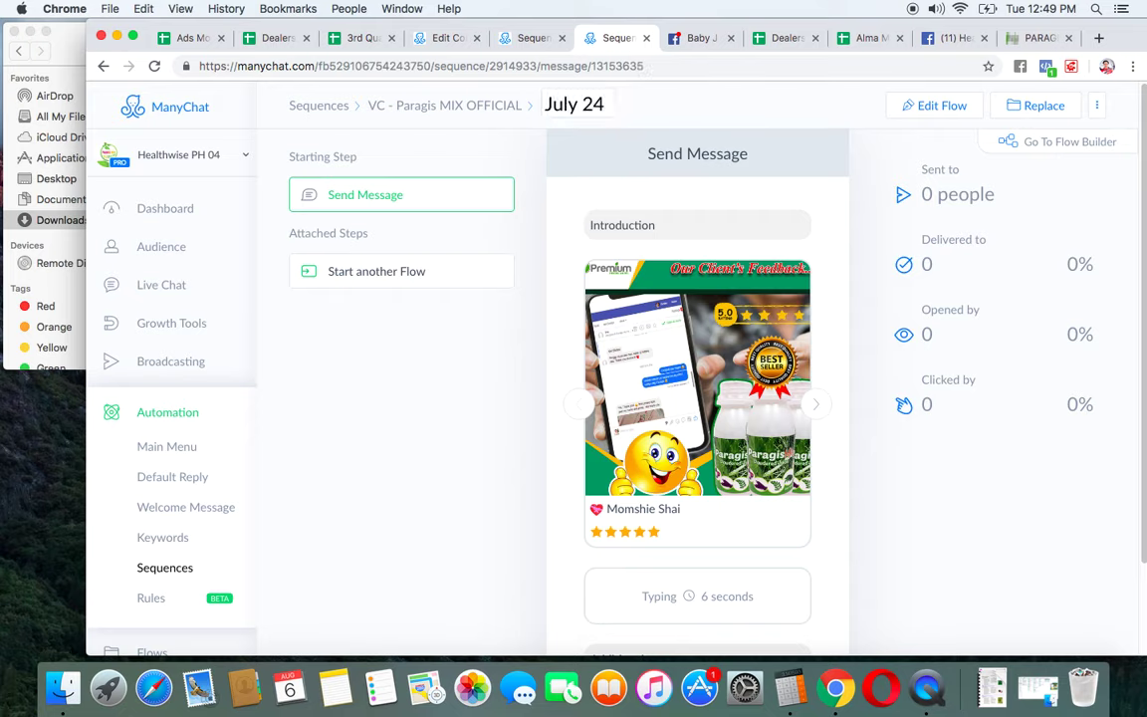
type(" testimoni")
left_click(474, 359)
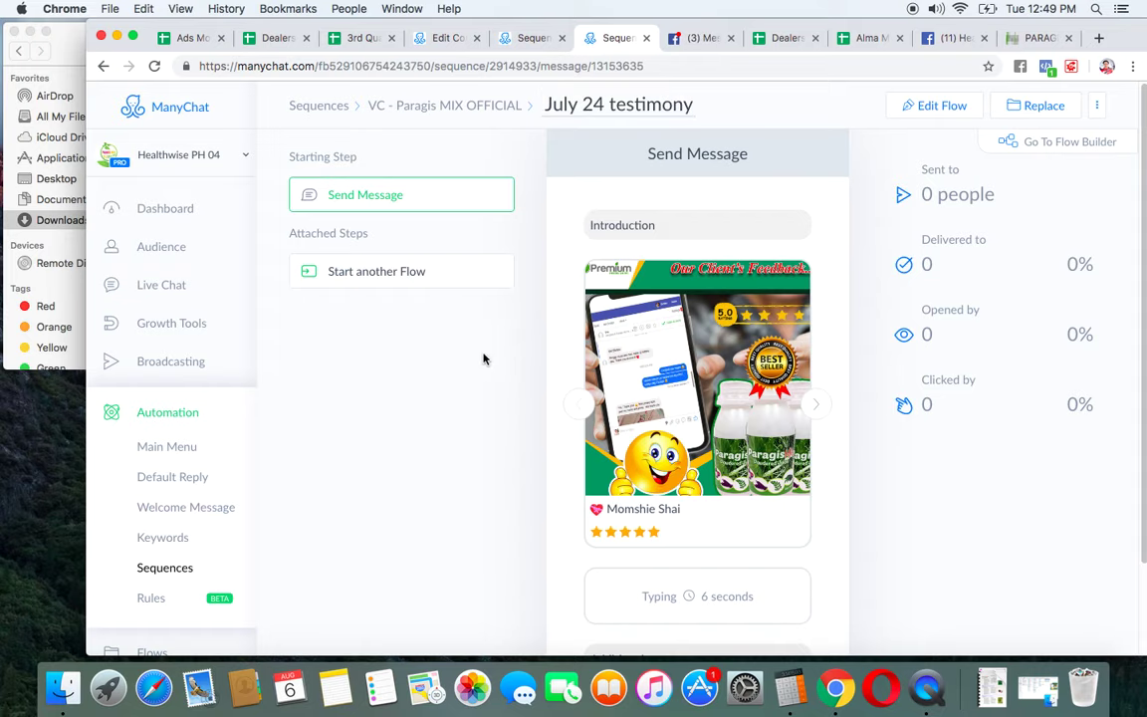
Return to the VC - Paragis MIX OFFICIAL sequence and set the July 24 testimony message to send after 3 days, saving the schedule
left_click(453, 107)
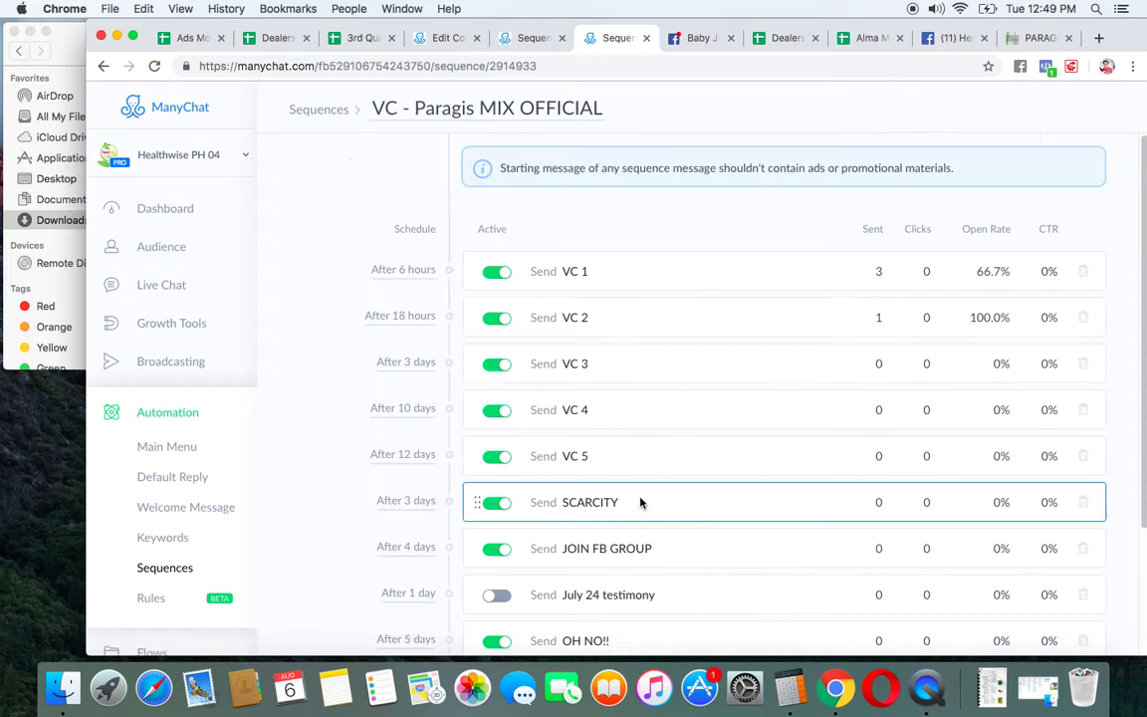
scroll(640, 504, "down", 3)
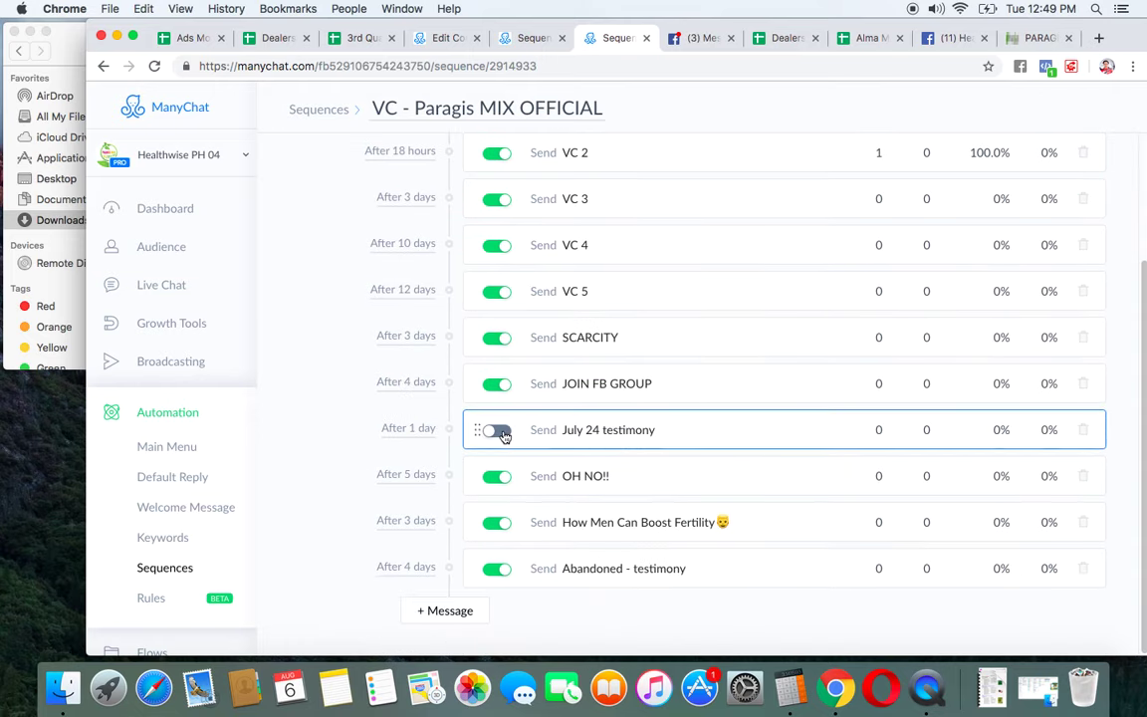
left_click(417, 428)
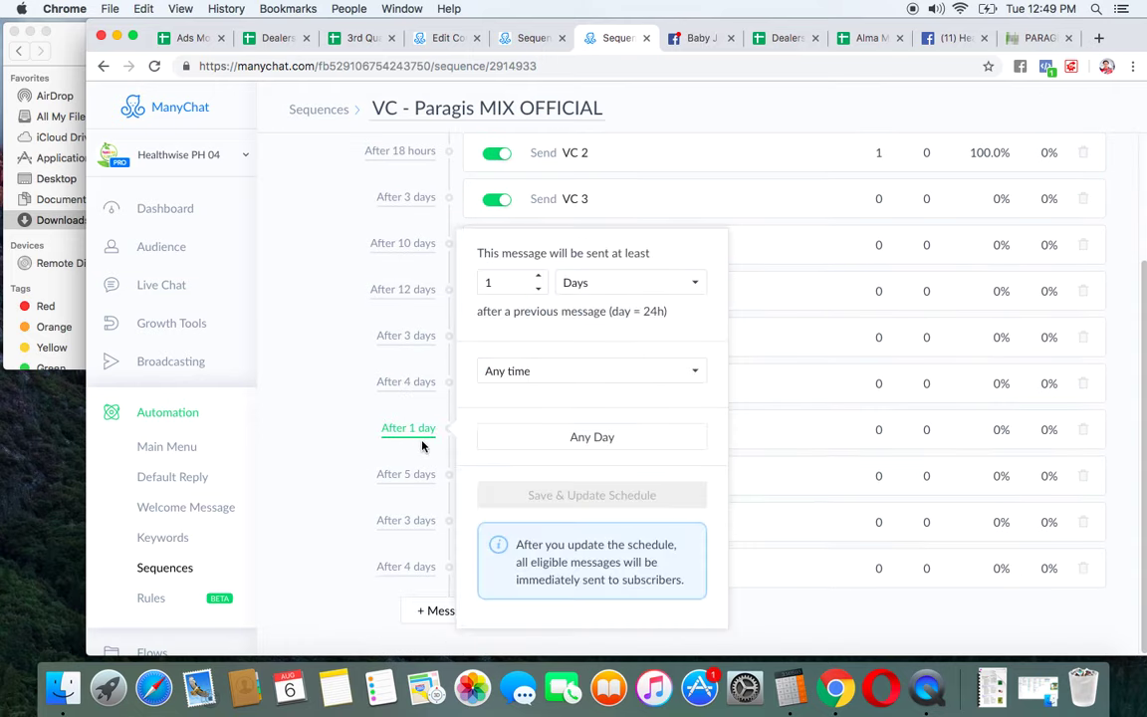
left_click(541, 278)
left_click(541, 278)
left_click(570, 492)
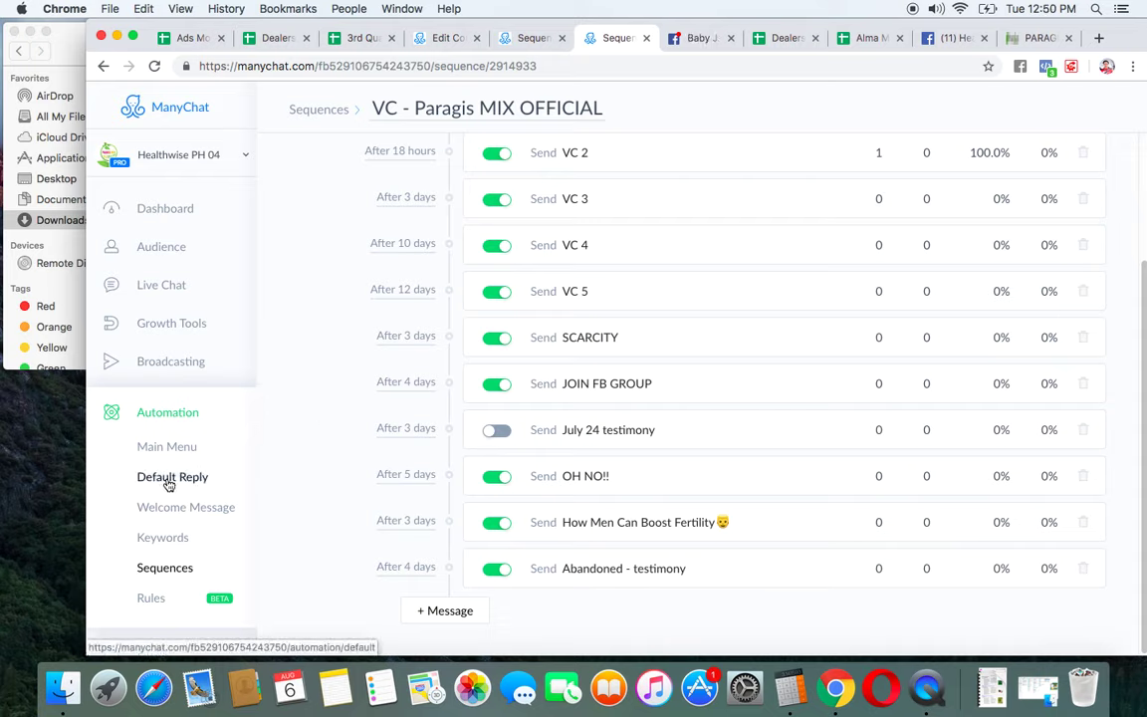
Open the message Abandoned #1 of the sequence "Abandoned Orders - Paragis mix - Official" for editing
left_click(317, 108)
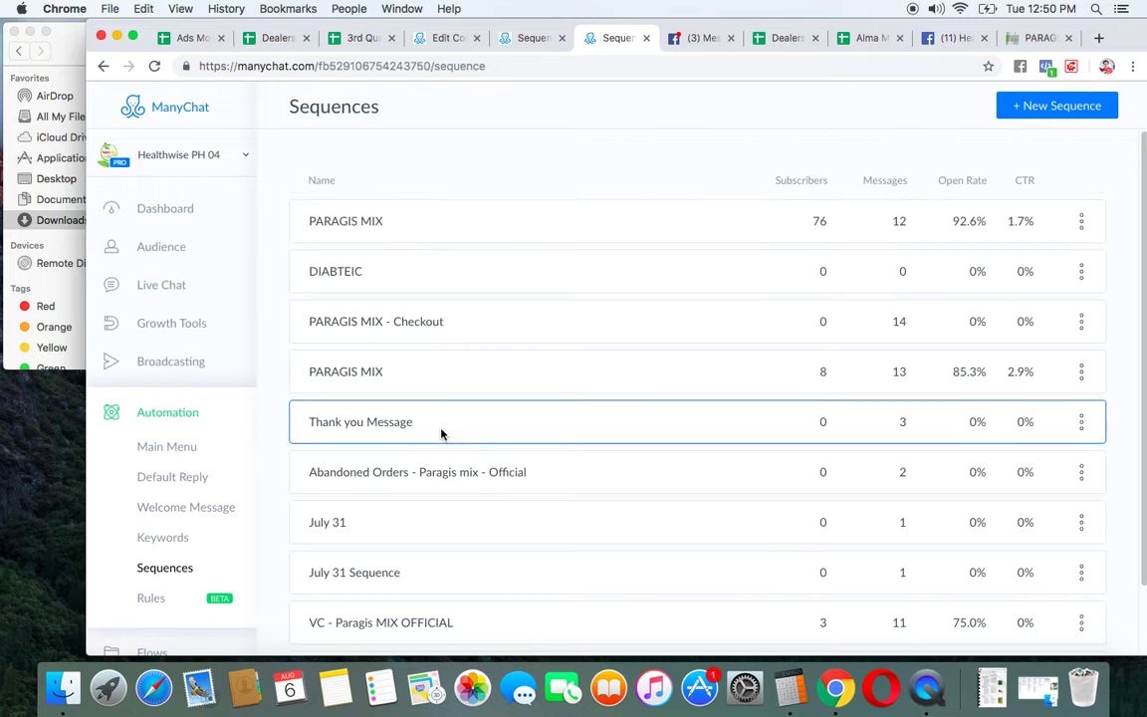
scroll(460, 404, "down", 2)
left_click(430, 396)
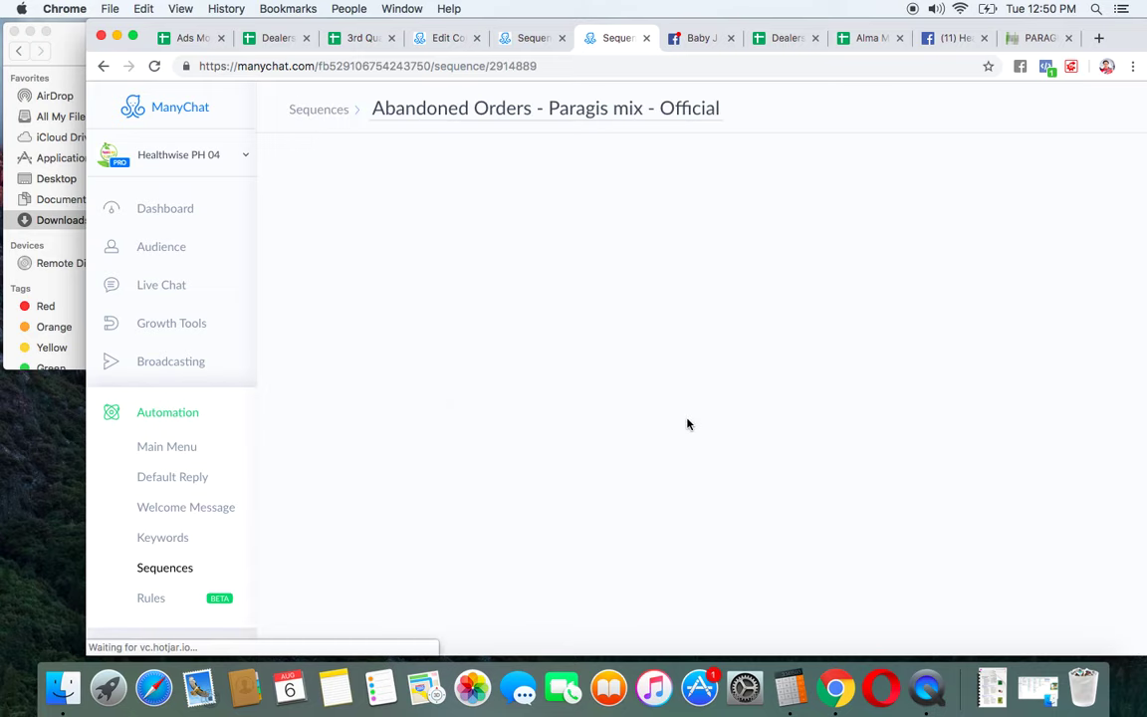
left_click(603, 268)
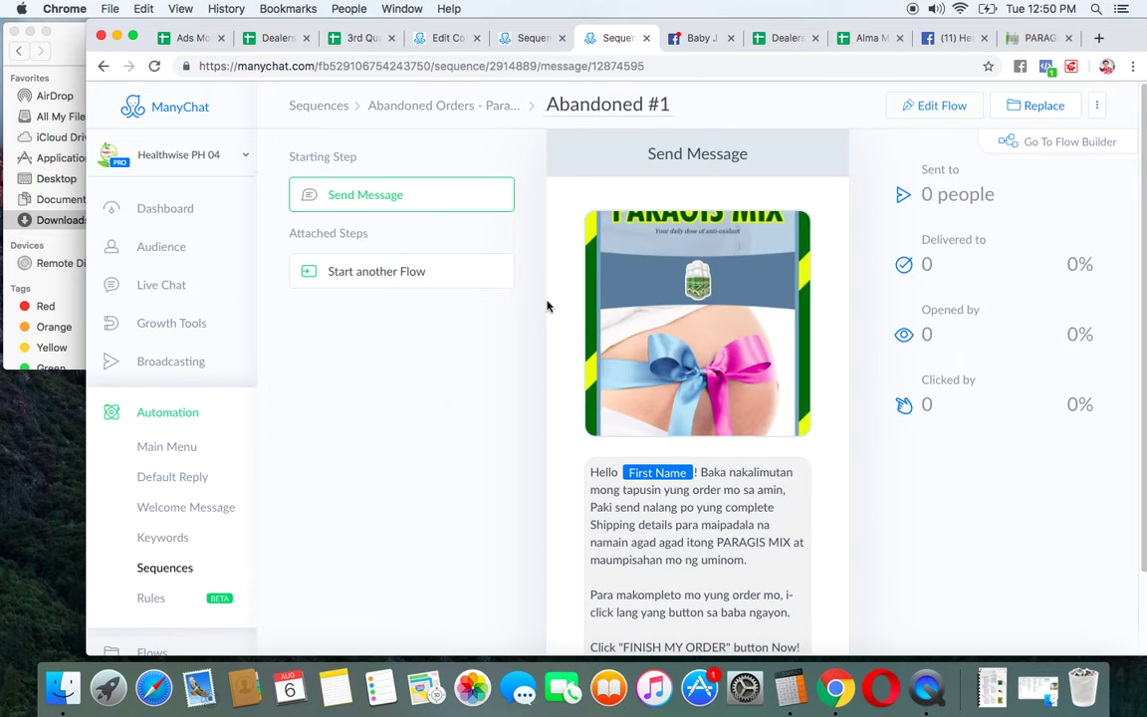
scroll(546, 337, "down", 2)
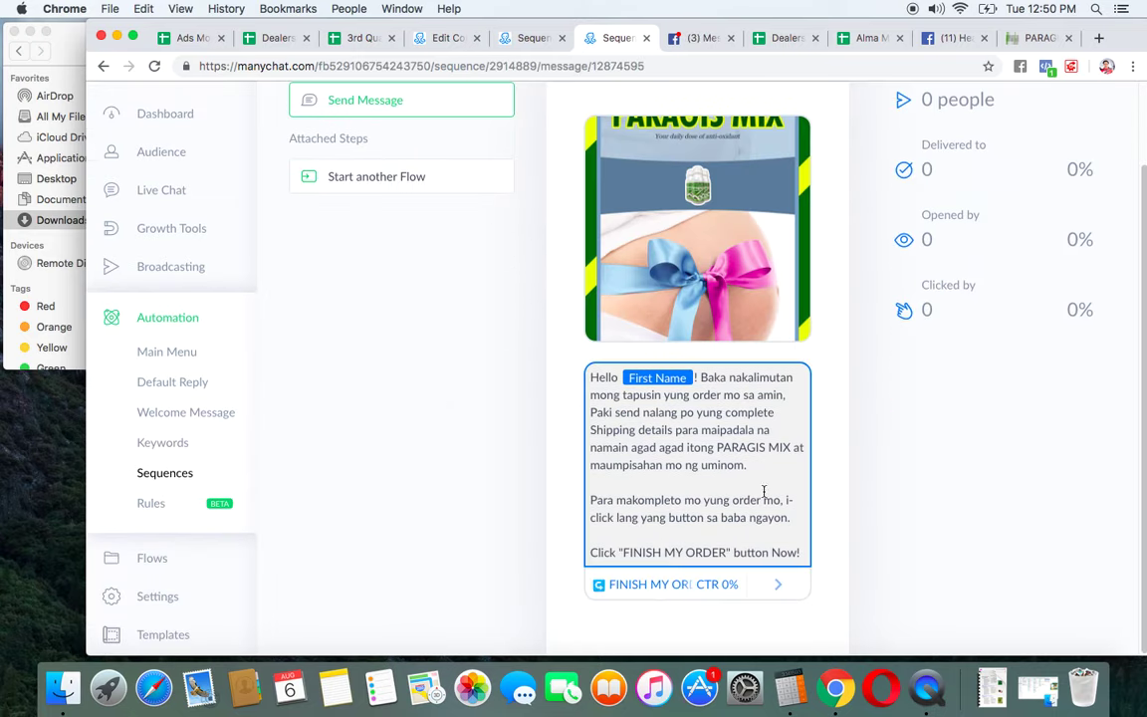
scroll(546, 338, "up", 3)
left_click(944, 104)
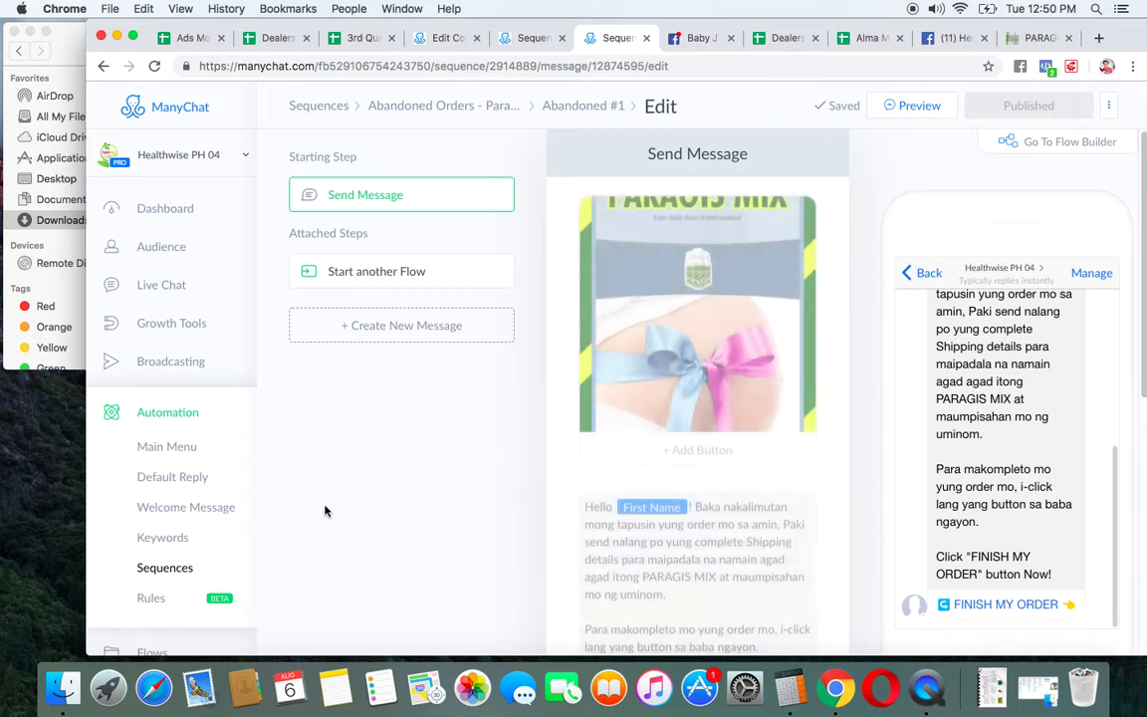
Replace the flow attached to the FINISH MY ORDER button with "Aug - PARAGIS - HOW MUCH" and publish the message
scroll(630, 436, "down", 5)
left_click(671, 223)
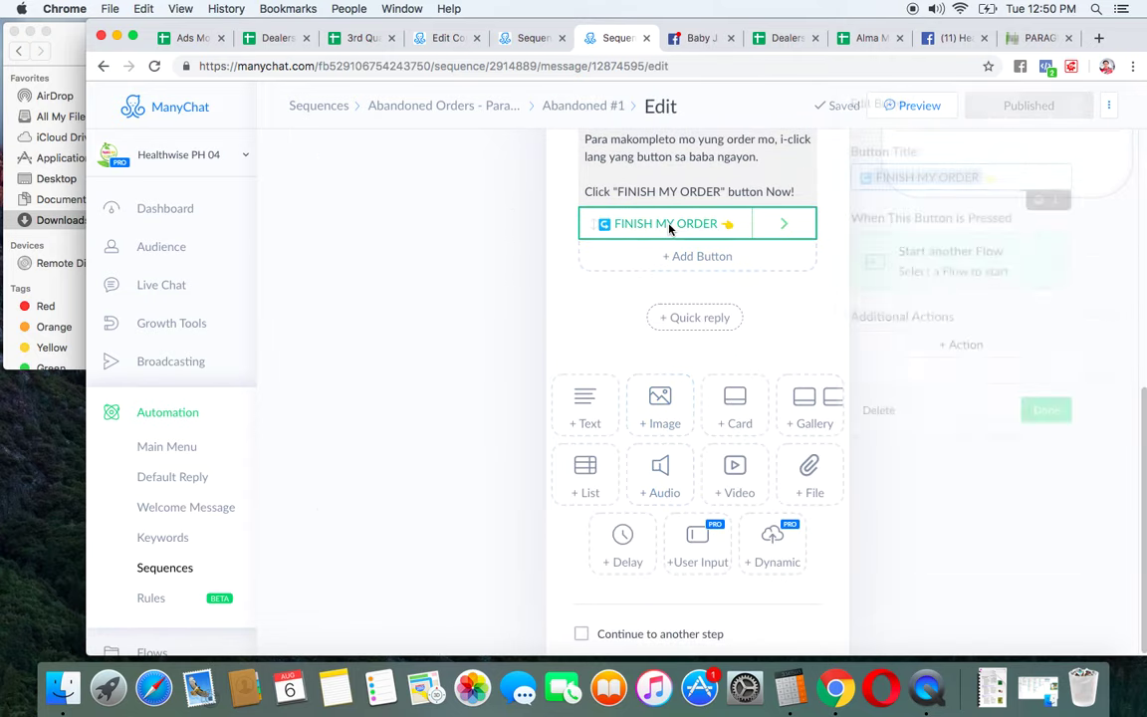
left_click(893, 267)
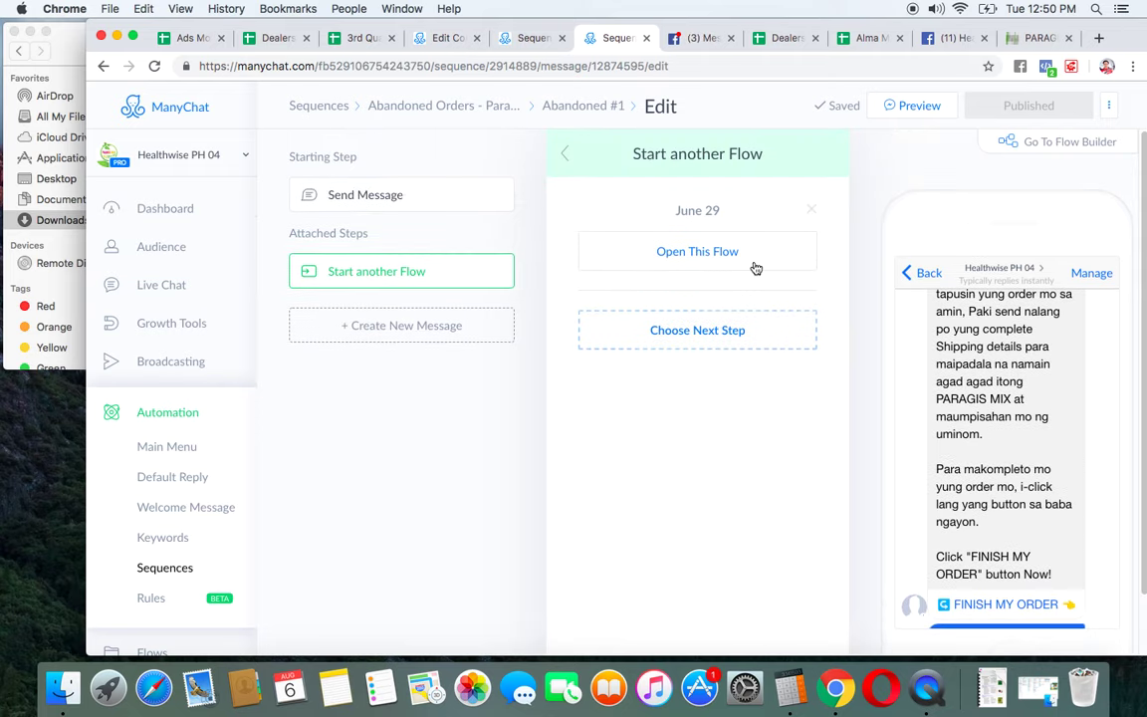
left_click(811, 209)
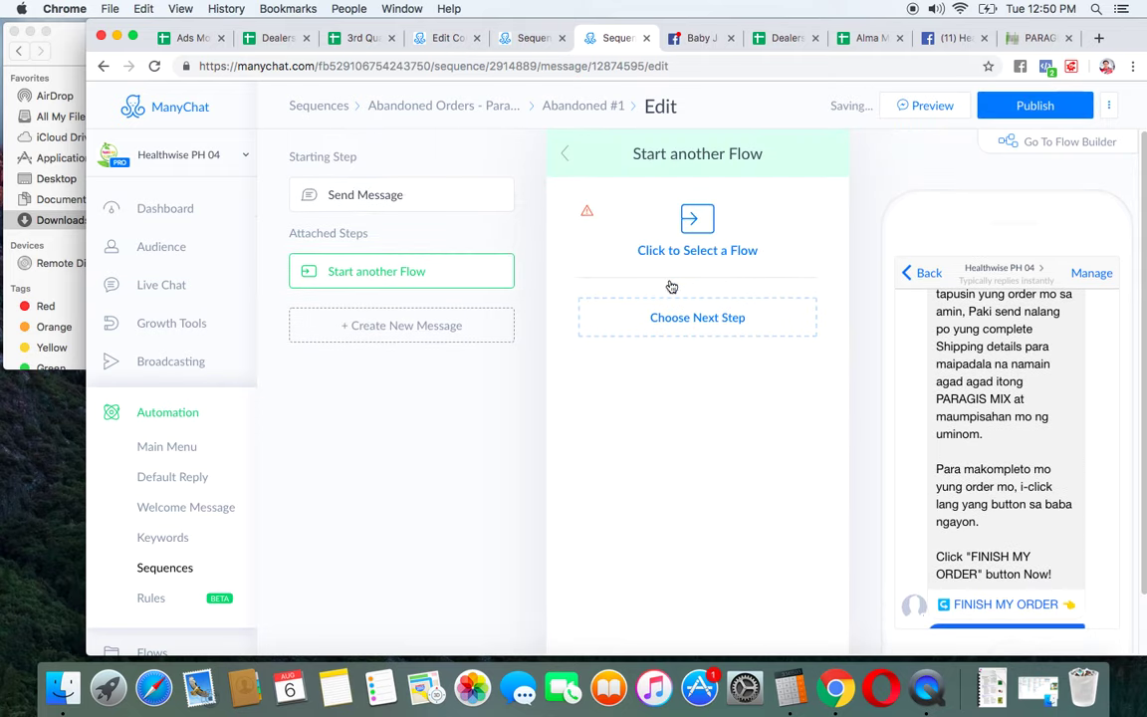
left_click(613, 253)
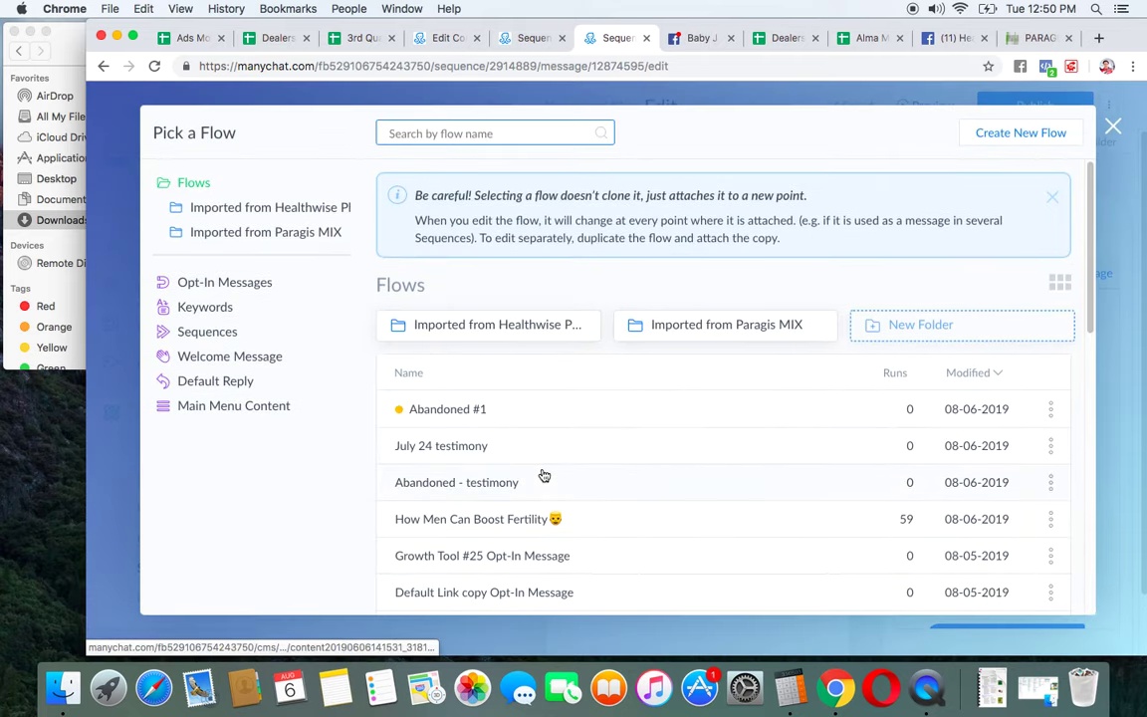
type("Auh")
key("BackSpace")
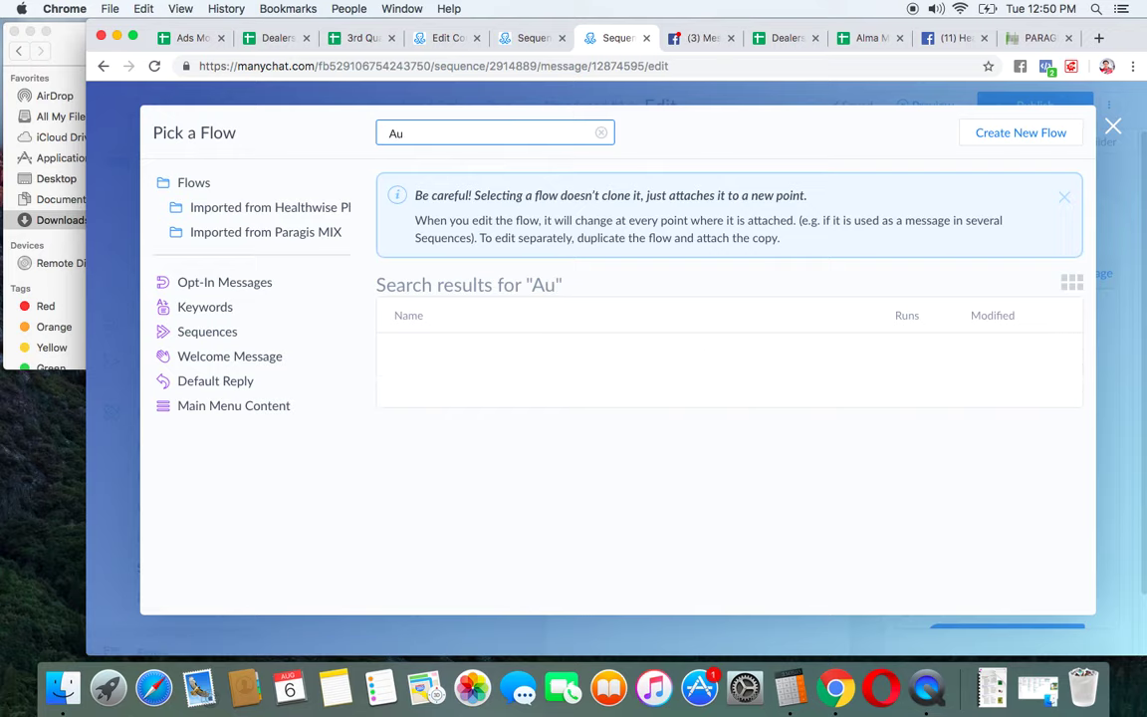
type("g")
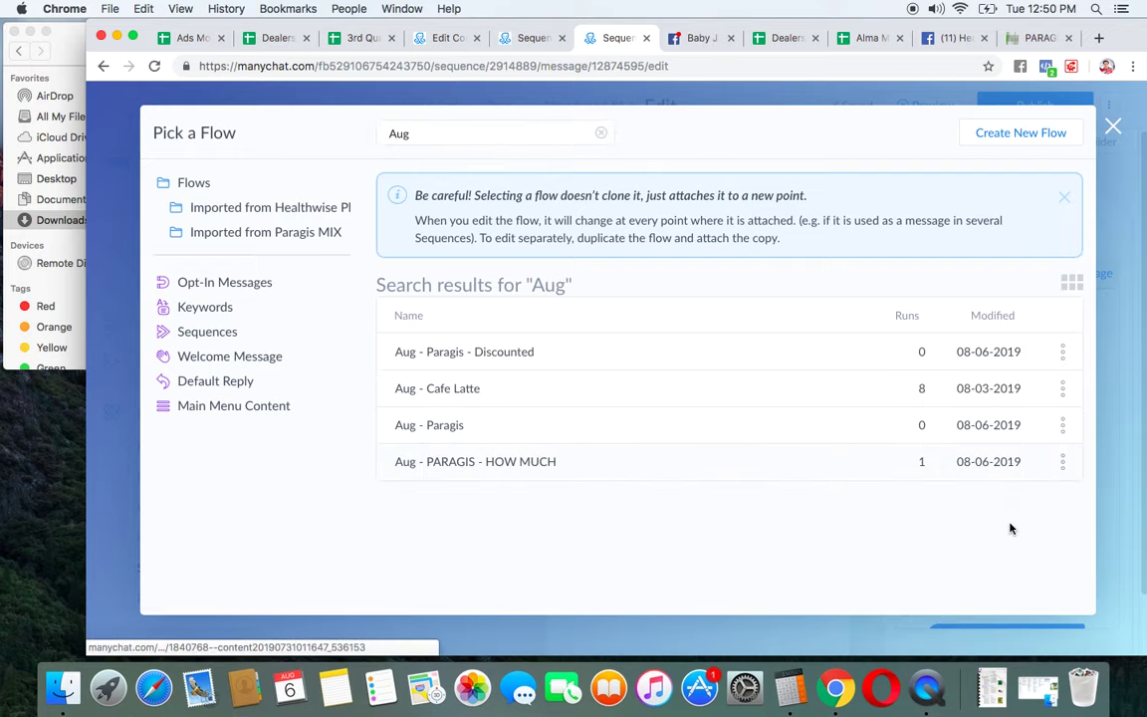
left_click(953, 530)
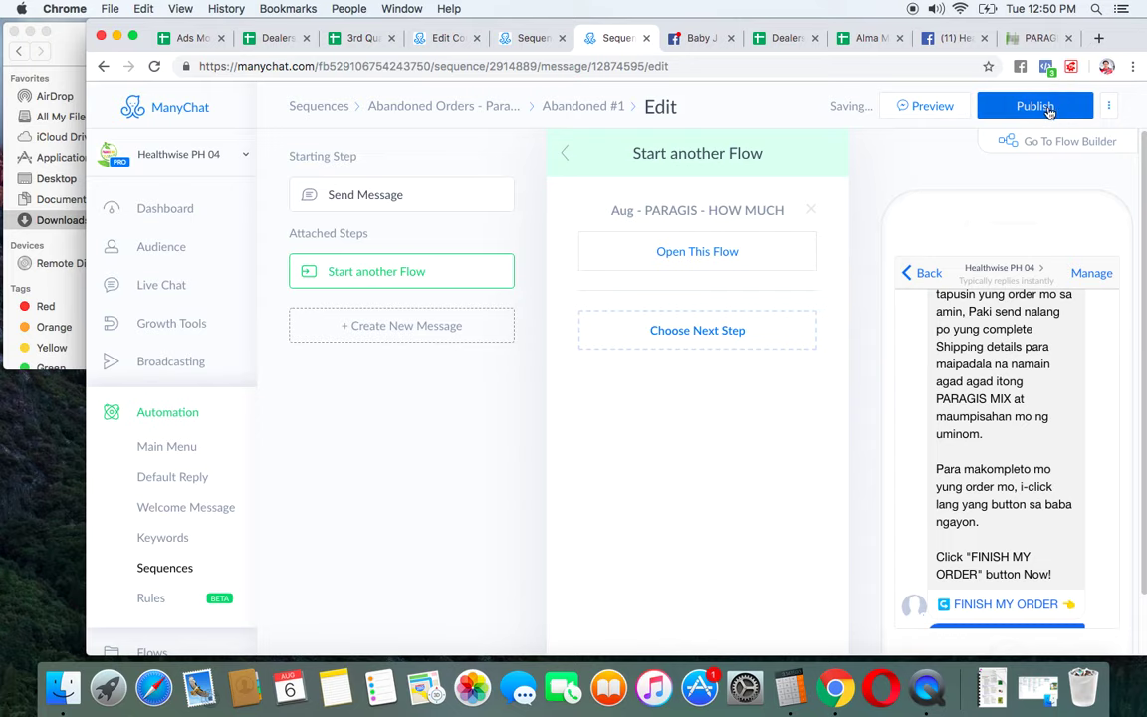
left_click(1048, 108)
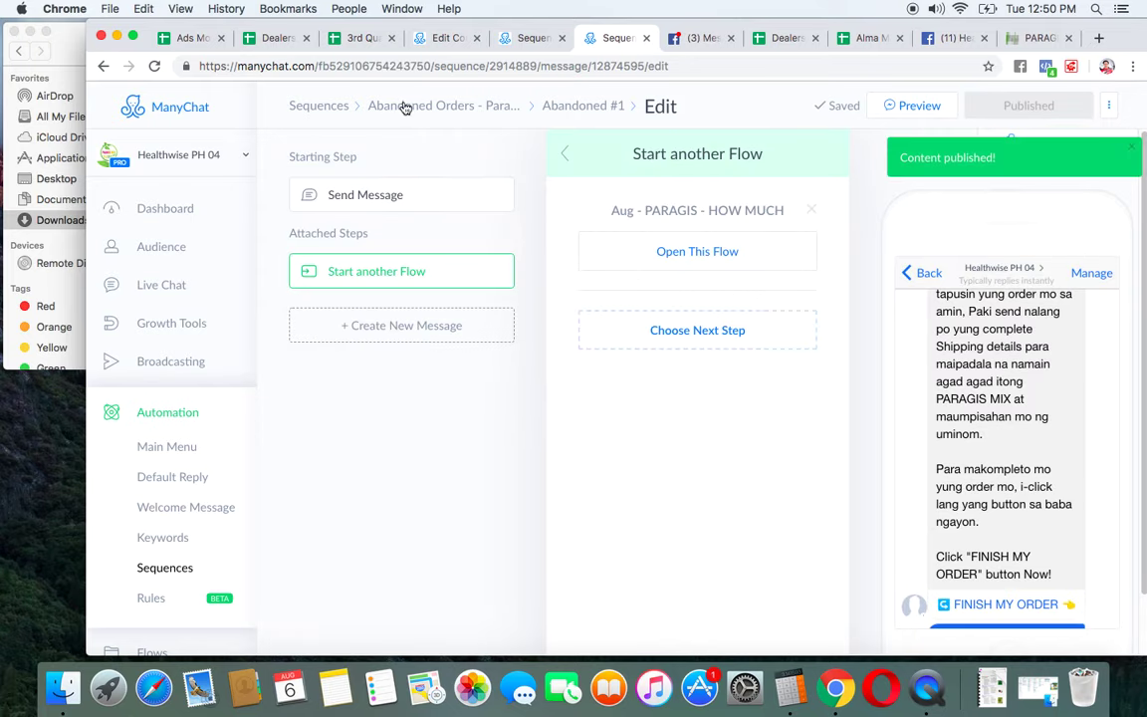
Open the message Abandoned #2 of the same sequence for editing and go to its attached Start another Flow step
left_click(419, 109)
left_click(597, 320)
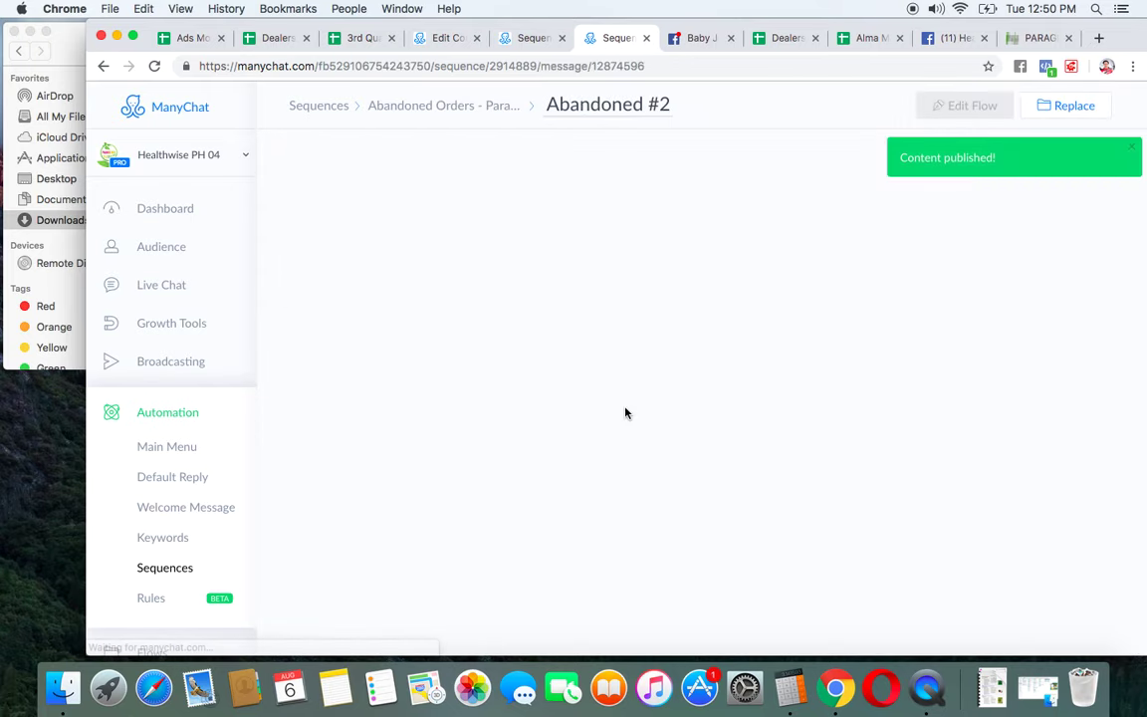
left_click(942, 105)
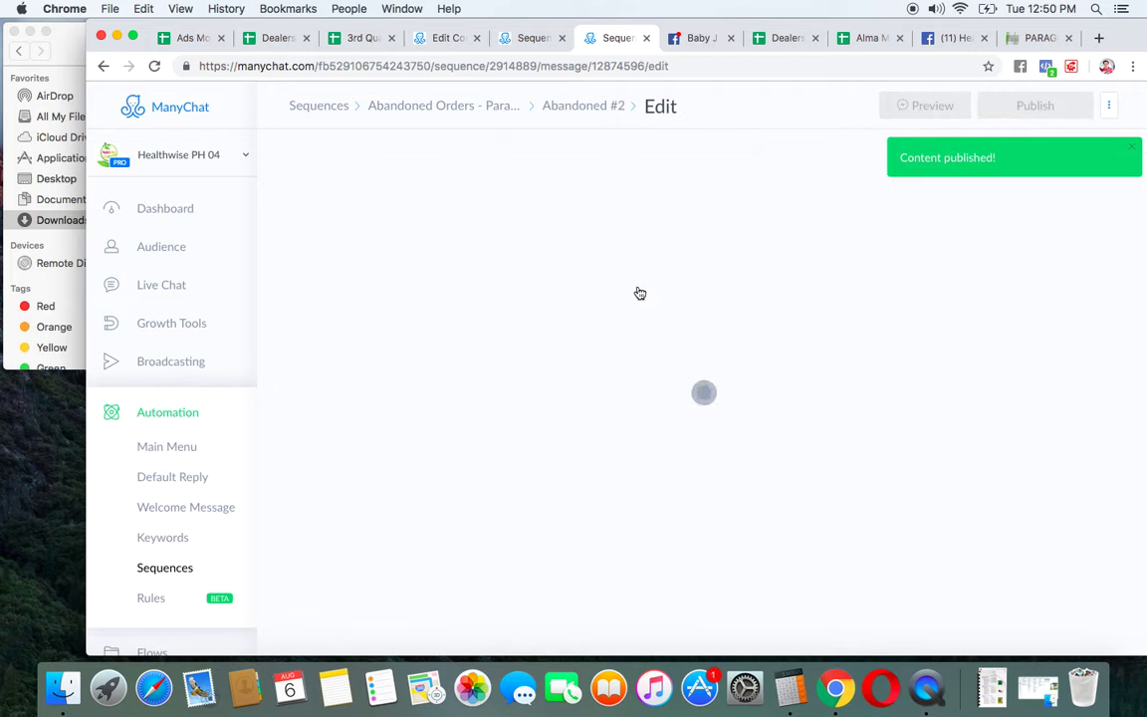
left_click(410, 269)
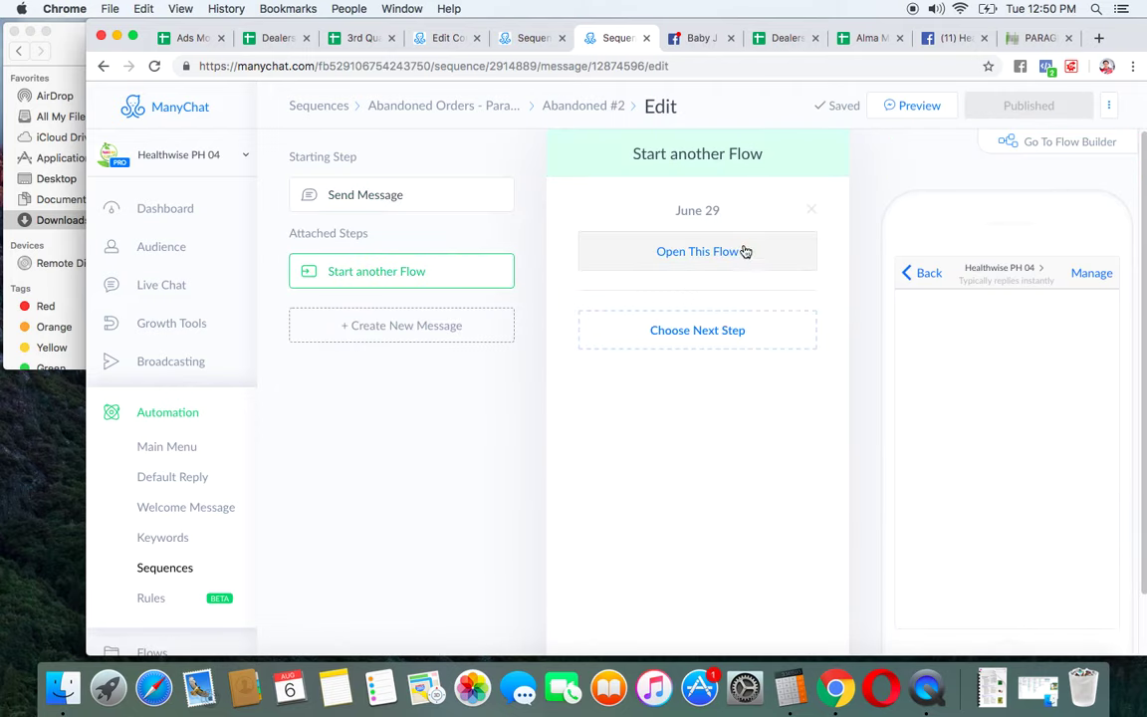
Swap the flow attached to Abandoned #2 for "Aug - PARAGIS - HOW MUCH", publish the message and return to the sequence overview
left_click(813, 211)
left_click(697, 219)
type("A")
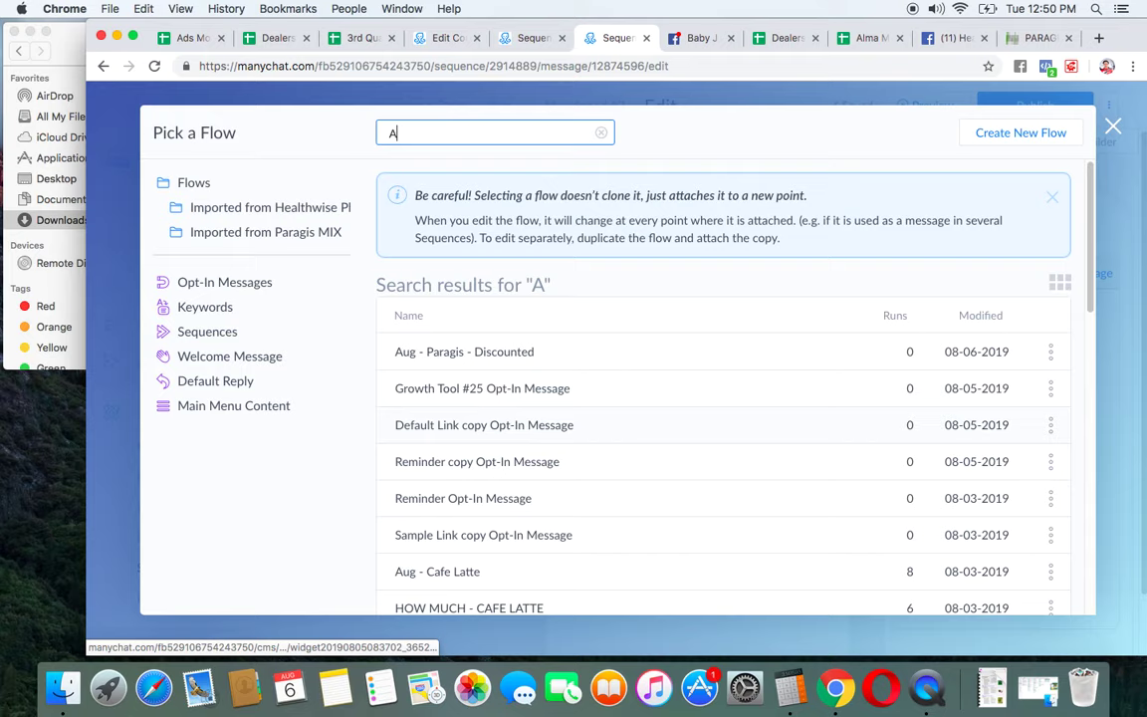
type("ug")
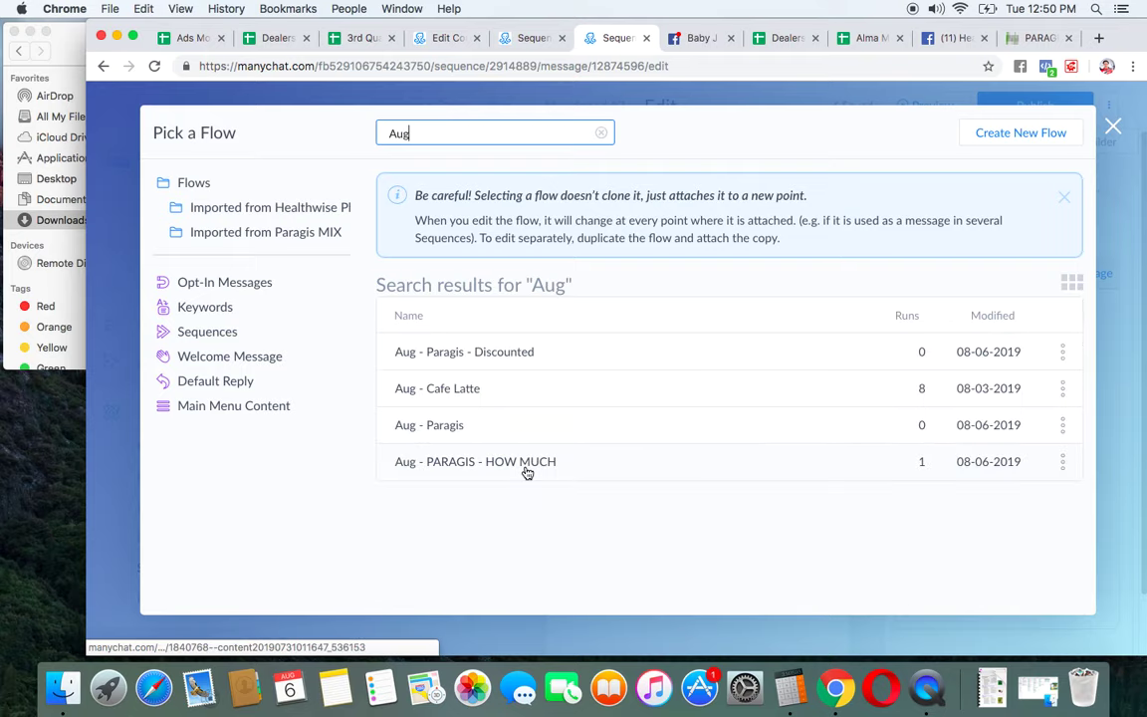
left_click(527, 466)
left_click(927, 588)
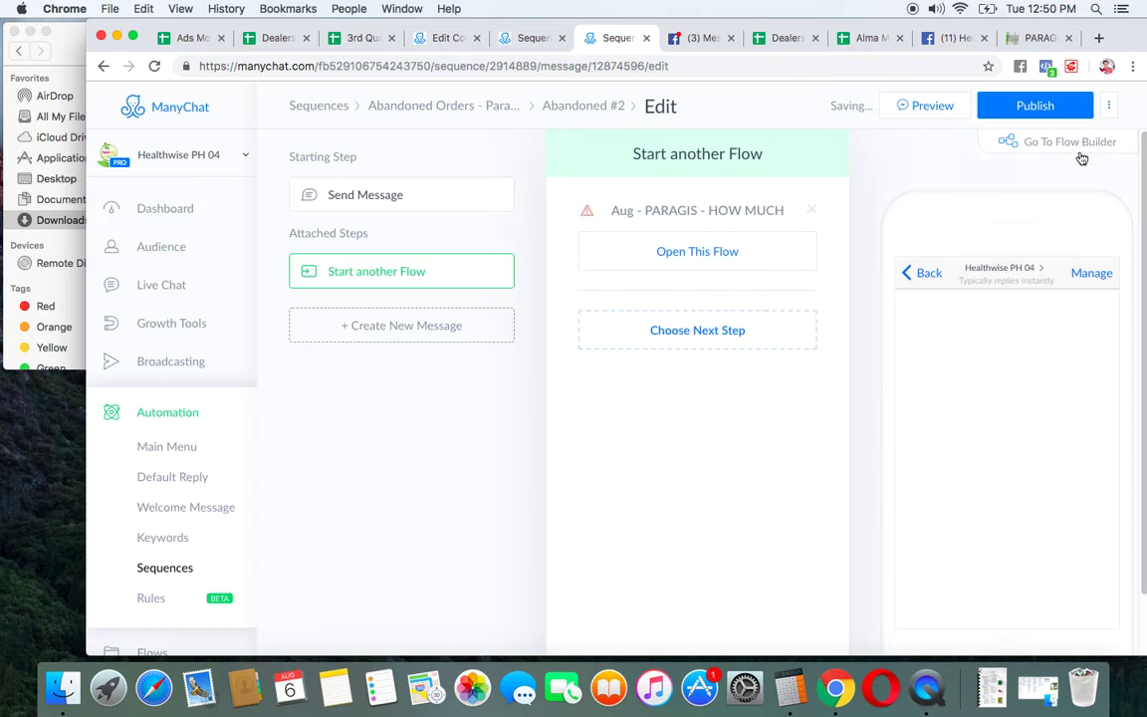
left_click(1036, 104)
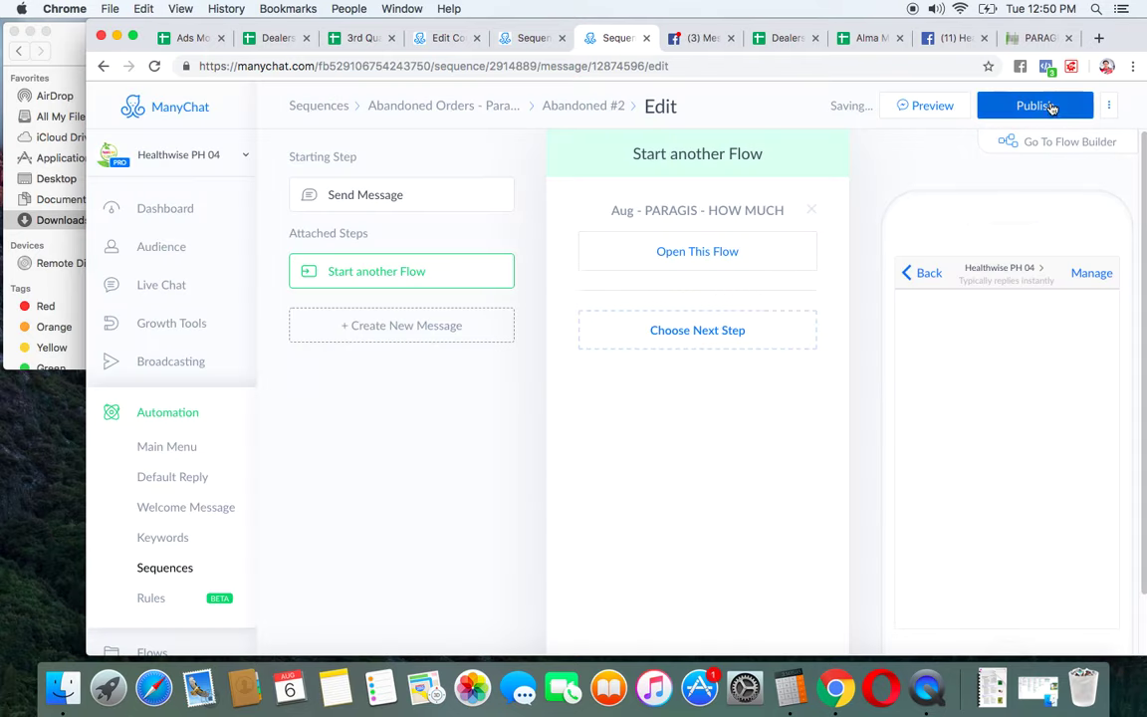
left_click(495, 108)
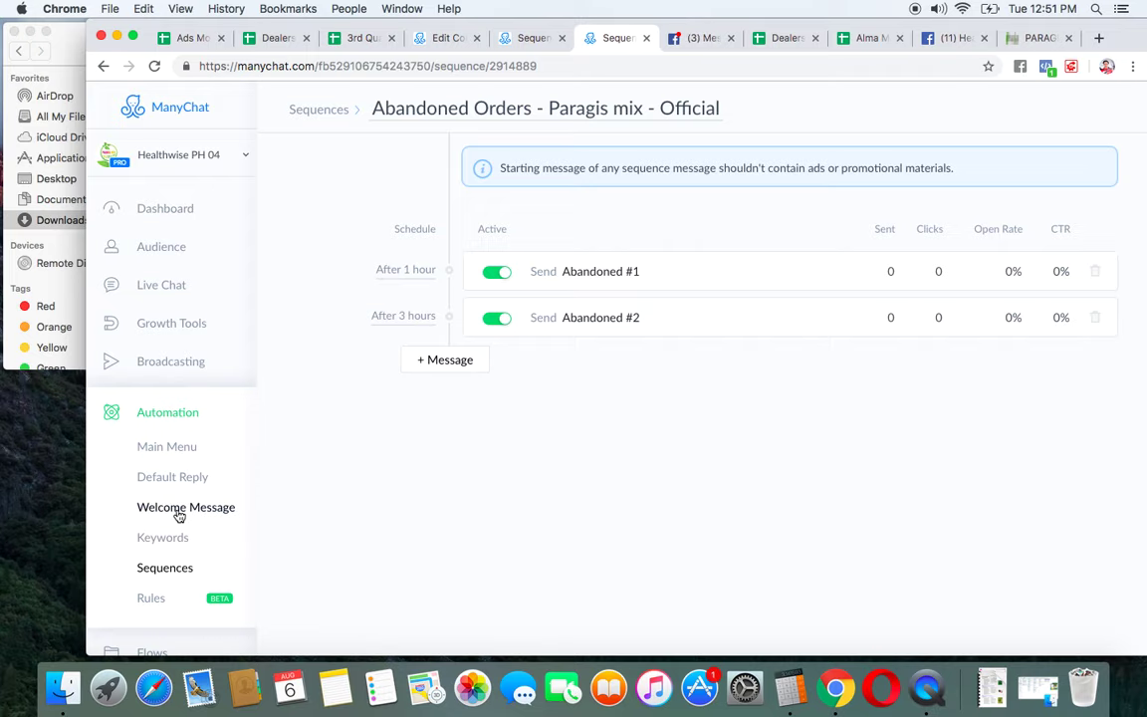
Open the reply message behind the Main Menu's CLICK HERE button for editing
left_click(161, 446)
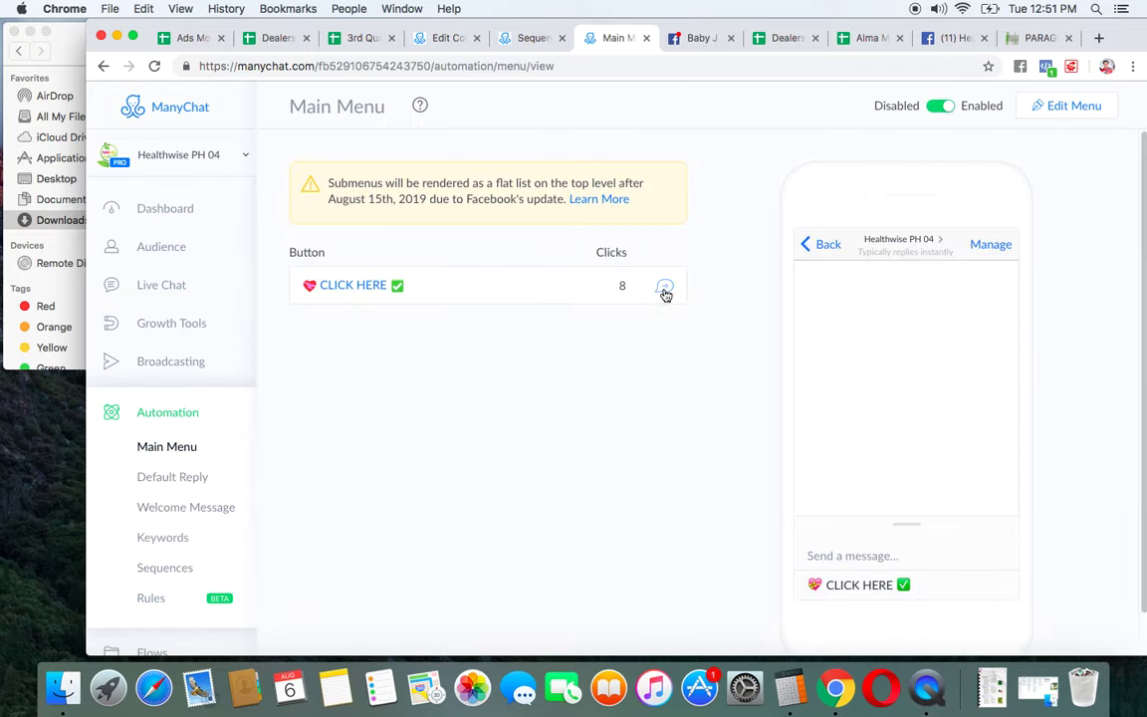
left_click(664, 289)
scroll(724, 585, "down", 1)
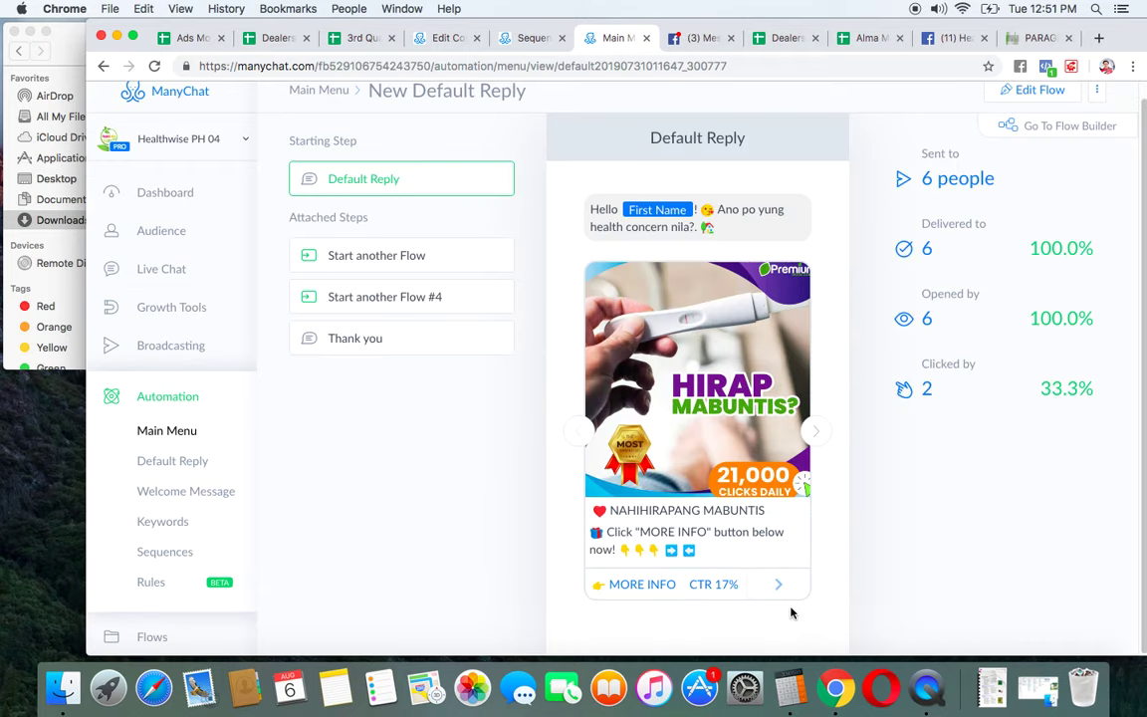
left_click(1043, 90)
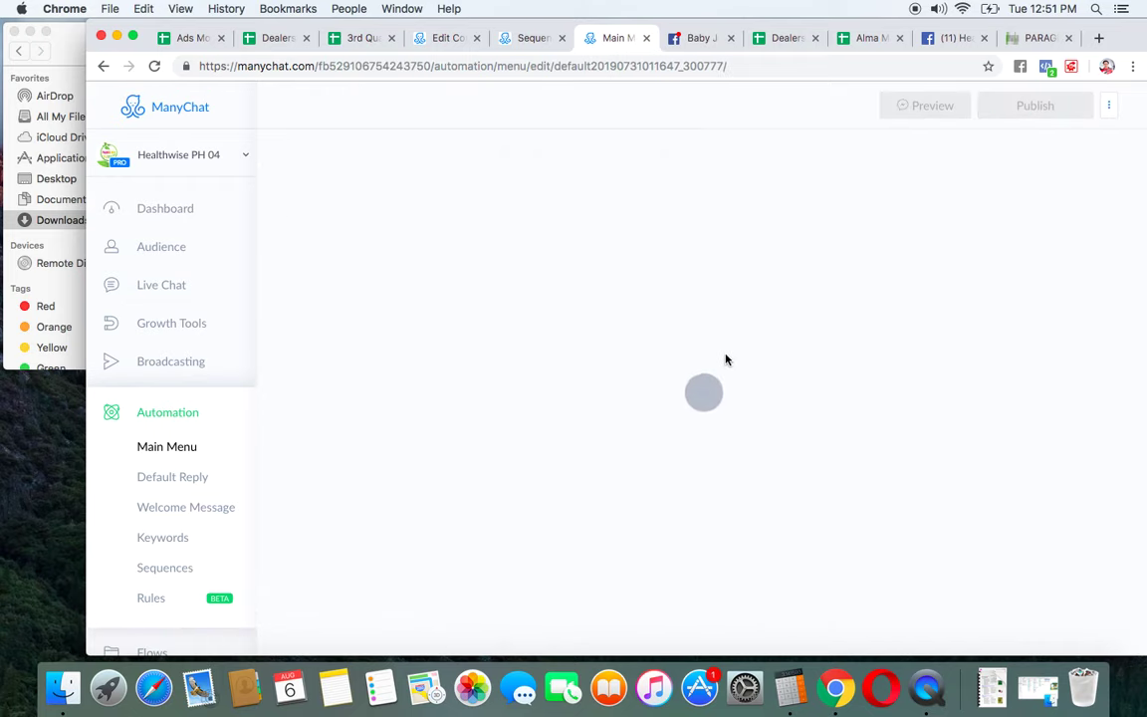
Examine the tag and sequence actions of the first gallery card's MORE INFO button and look through the other gallery cards
scroll(653, 535, "down", 5)
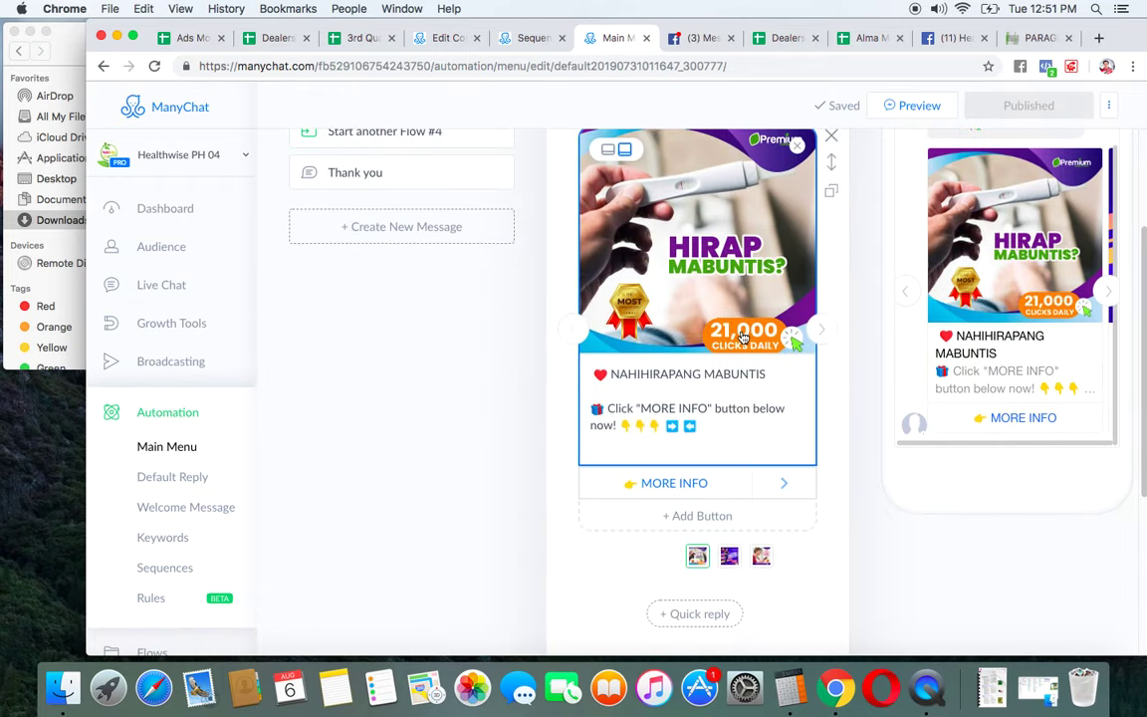
left_click(675, 485)
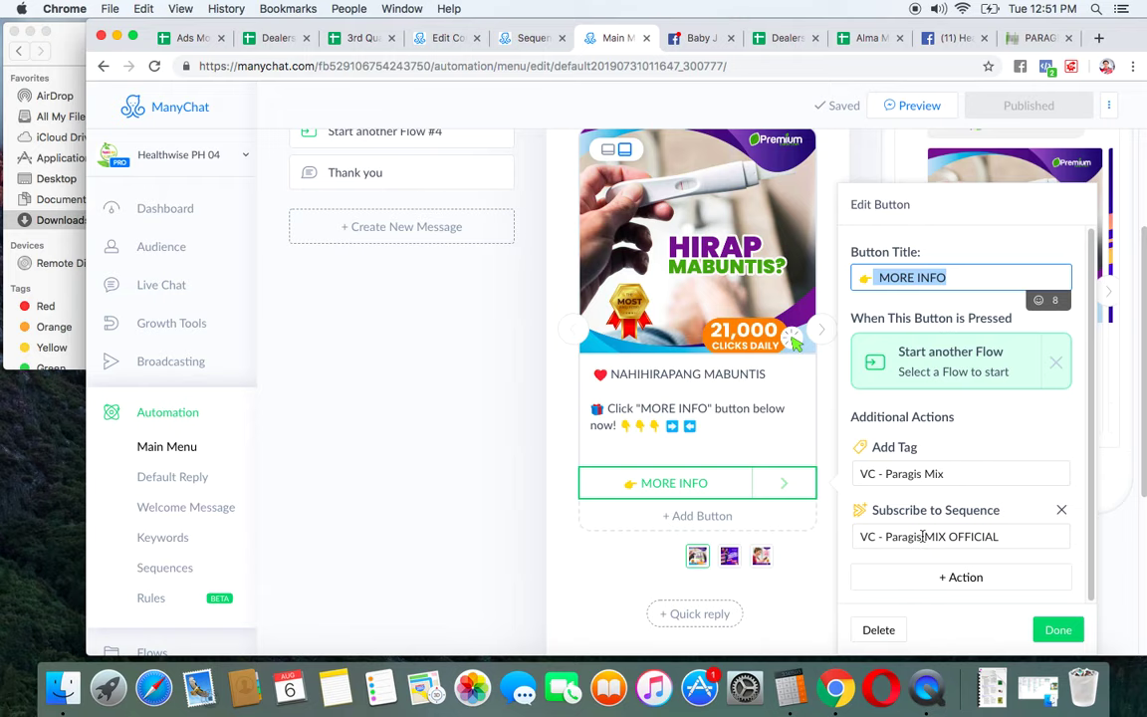
left_click(434, 489)
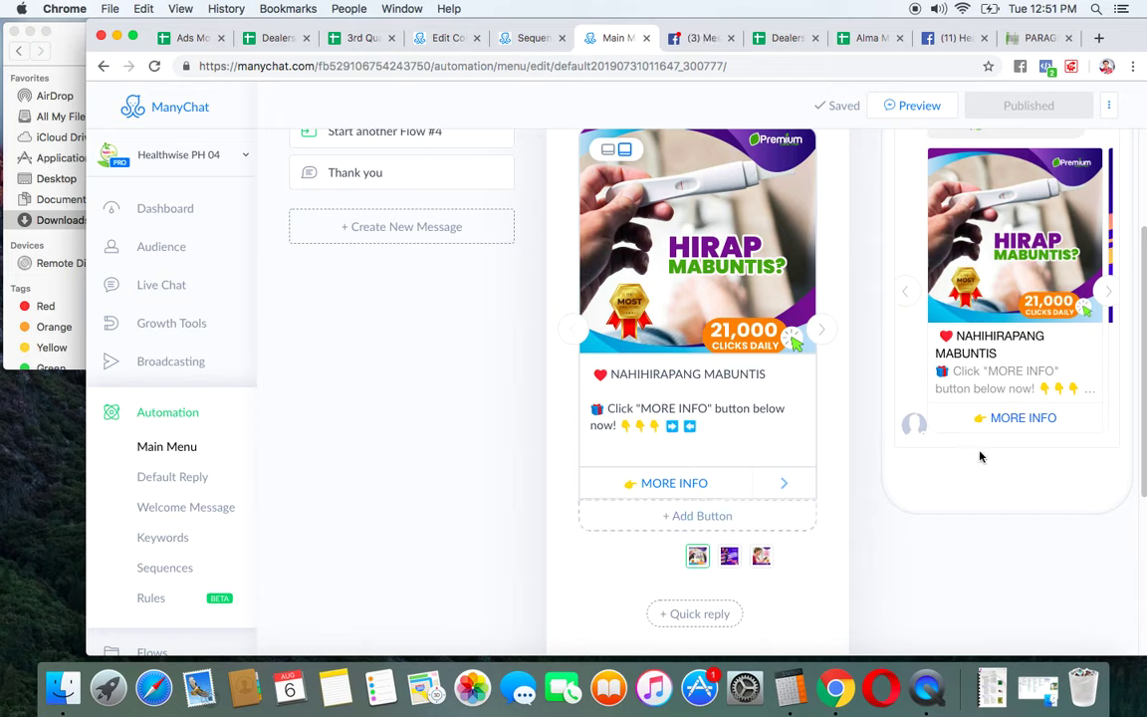
left_click(830, 332)
left_click(831, 332)
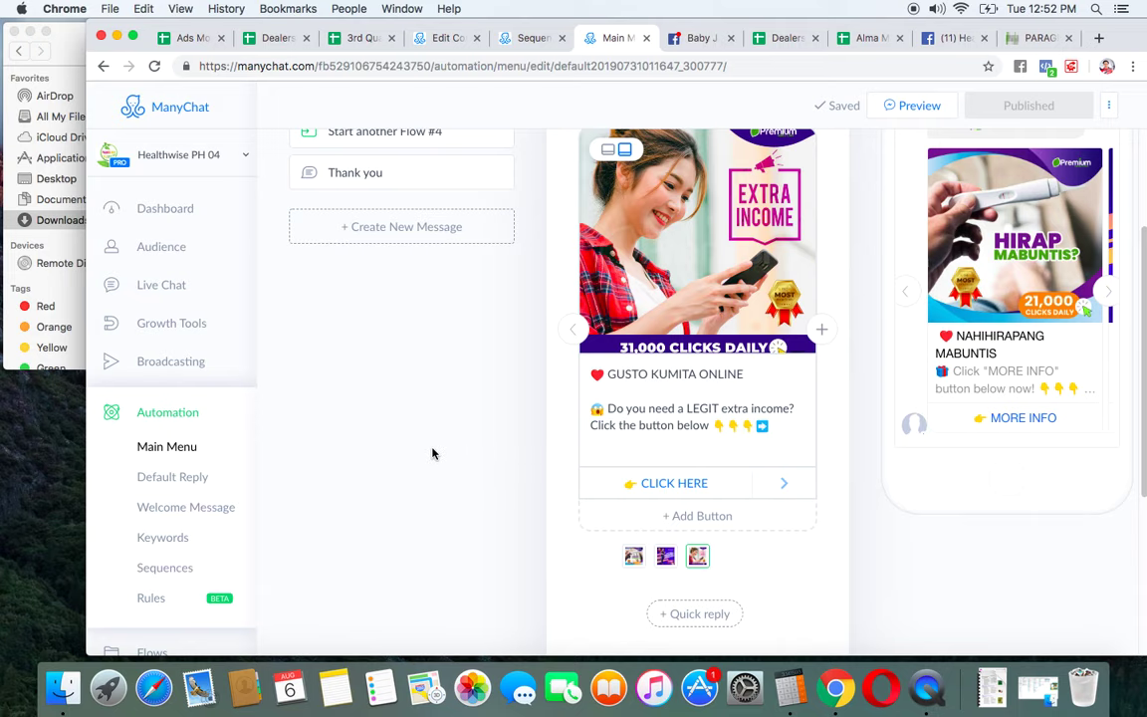
scroll(423, 459, "up", 3)
scroll(385, 504, "up", 1)
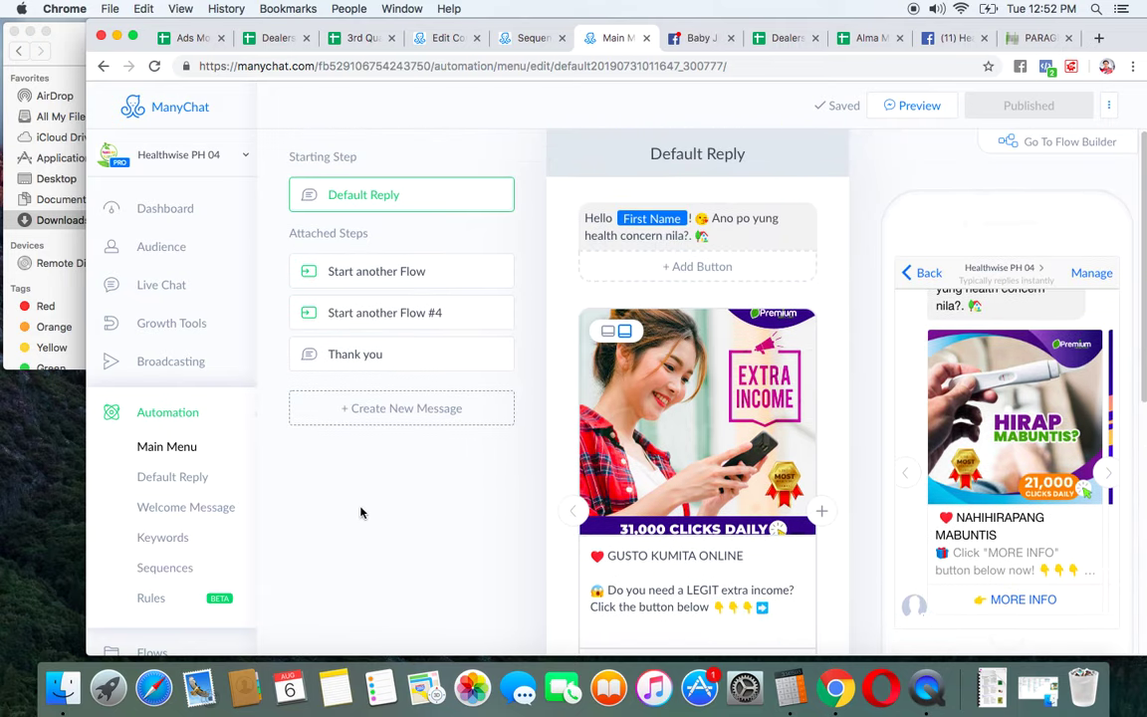